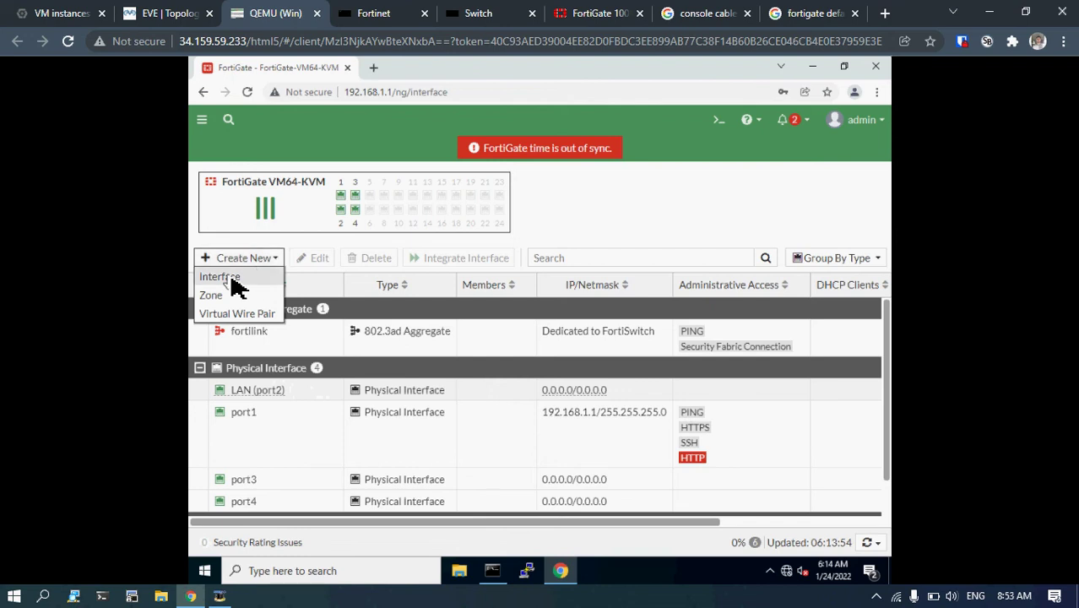
Start a new interface form, place the cursor in its Name field, and view the EVE-NG topology.
{"action": "left_click", "coordinate": [229, 278]}
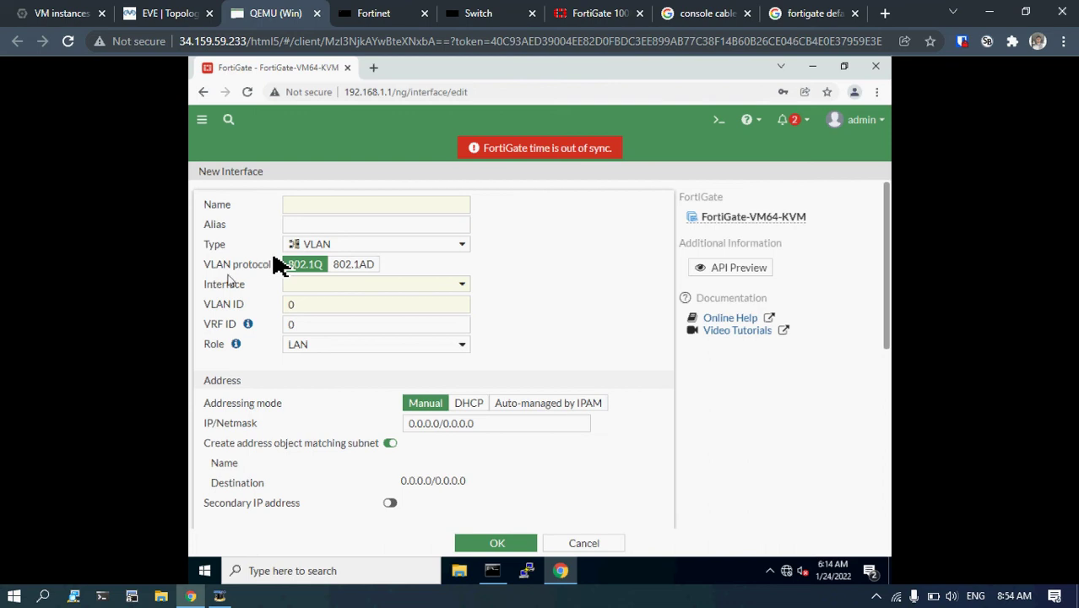
{"action": "left_click", "coordinate": [331, 204]}
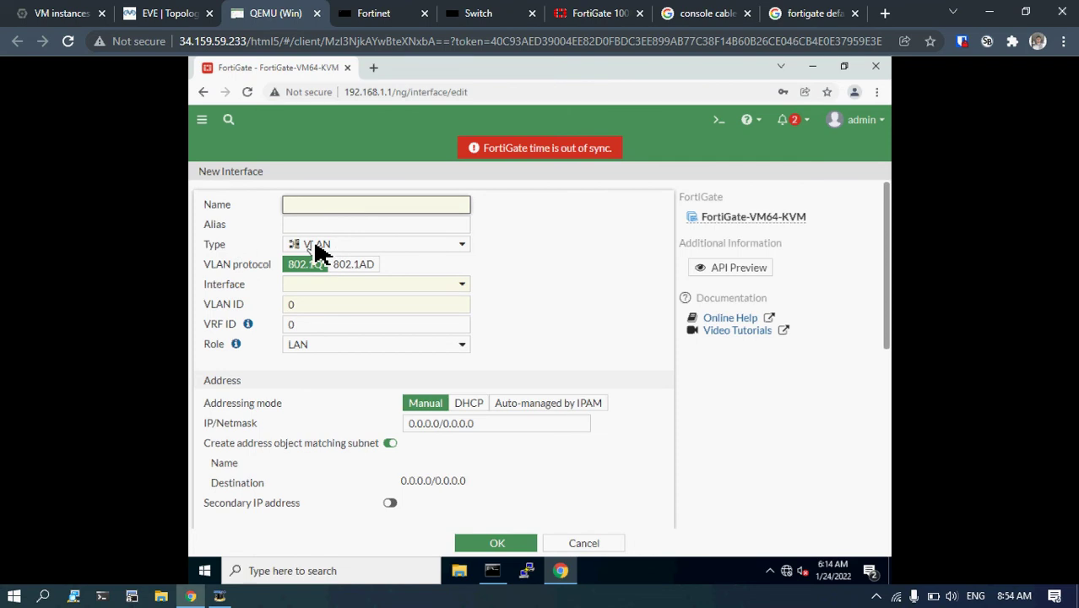
{"action": "left_click", "coordinate": [166, 10]}
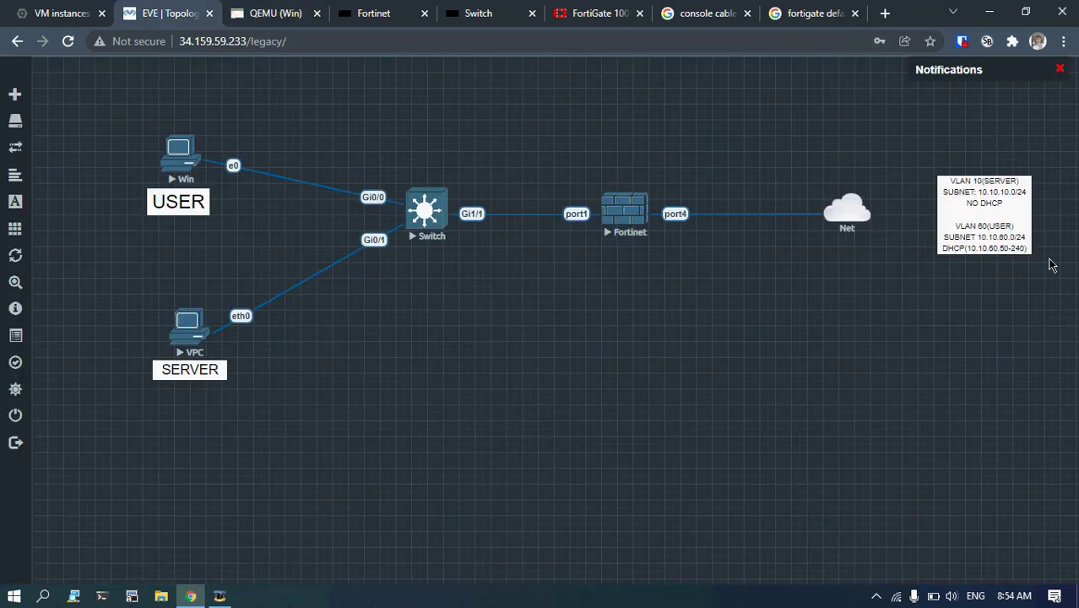
Enlarge the VLAN 10/VLAN 60 subnet note, move it below the Net cloud, and save the lab.
{"action": "left_click_drag", "start_coordinate": [1037, 259], "coordinate": [1059, 301]}
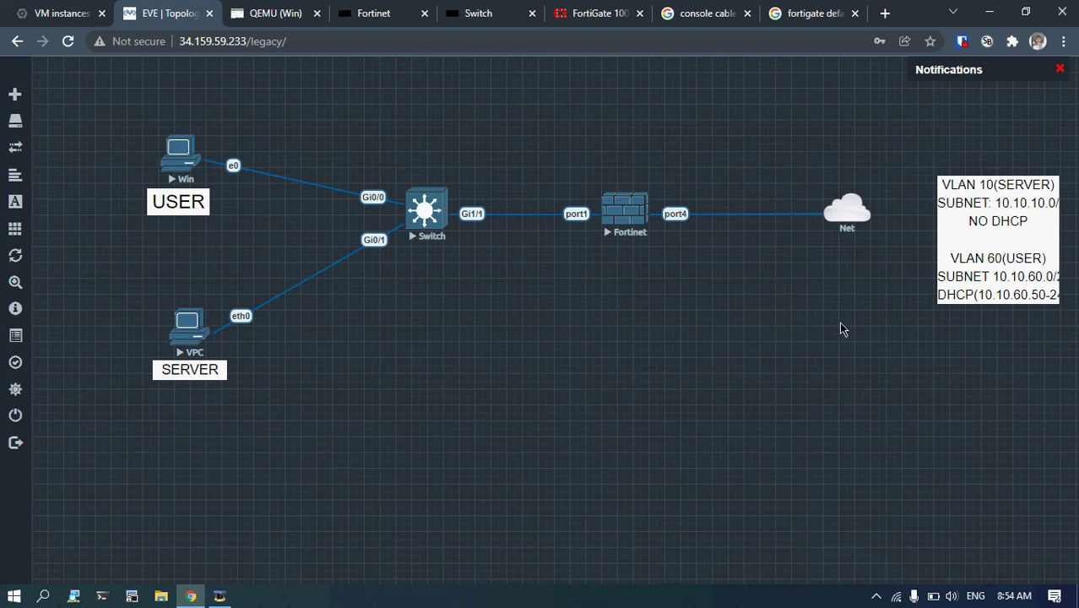
{"action": "left_click_drag", "start_coordinate": [968, 260], "coordinate": [858, 321]}
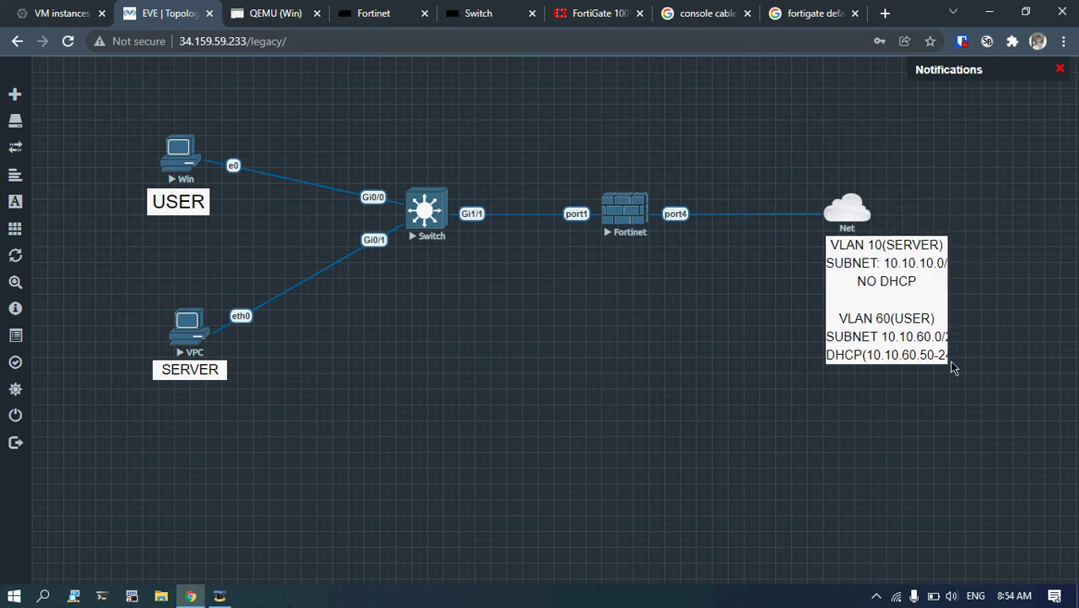
{"action": "mouse_move", "coordinate": [947, 358]}
{"action": "left_mouse_down"}
{"action": "mouse_move", "coordinate": [932, 336]}
{"action": "mouse_move", "coordinate": [937, 344]}
{"action": "left_mouse_up"}
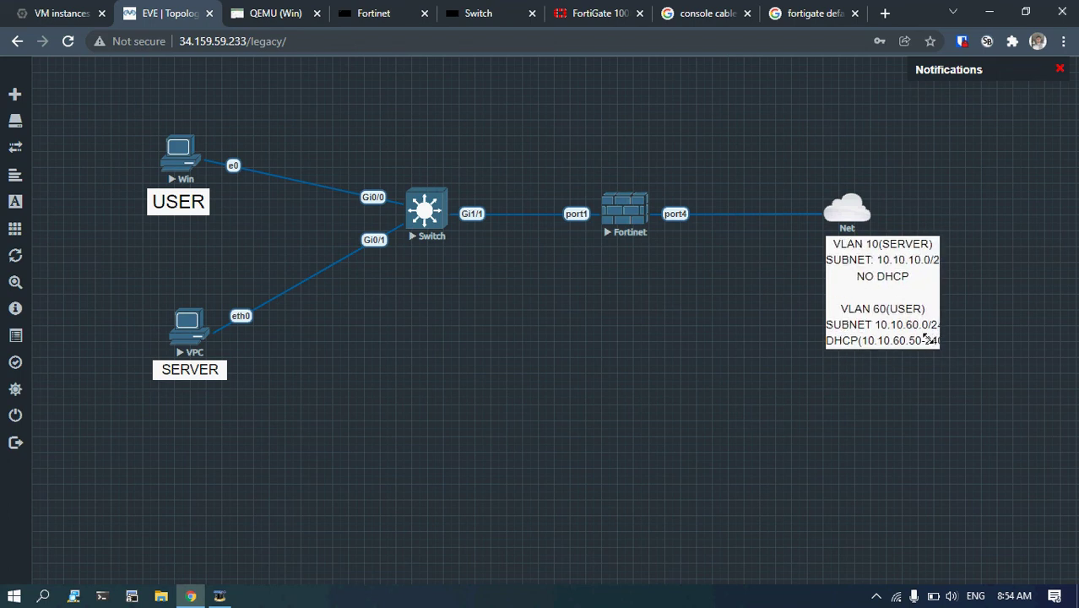
{"action": "double_click", "coordinate": [926, 338]}
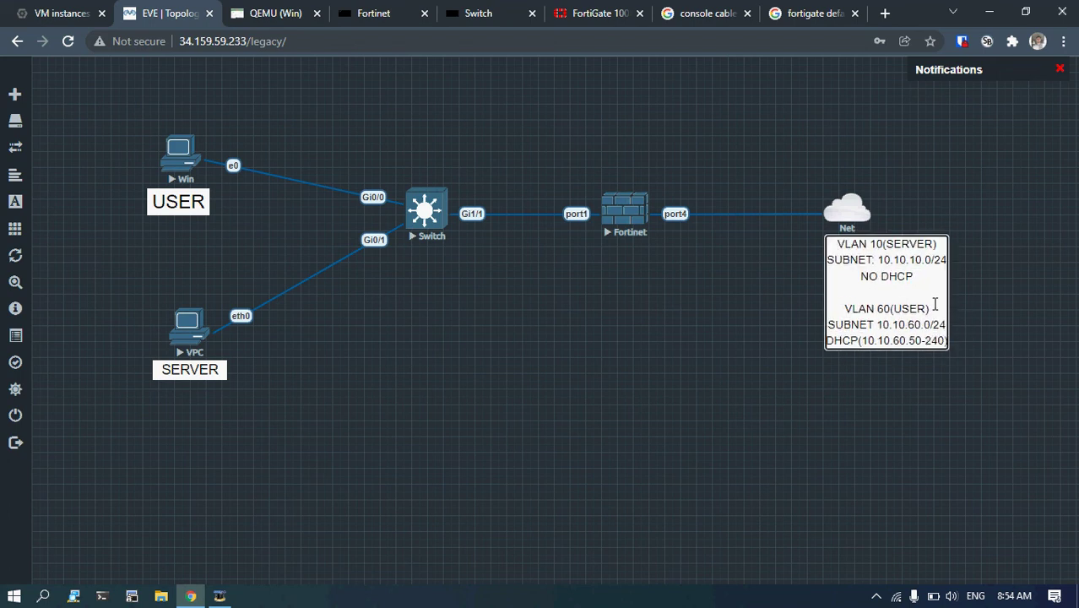
{"action": "left_click", "coordinate": [706, 299]}
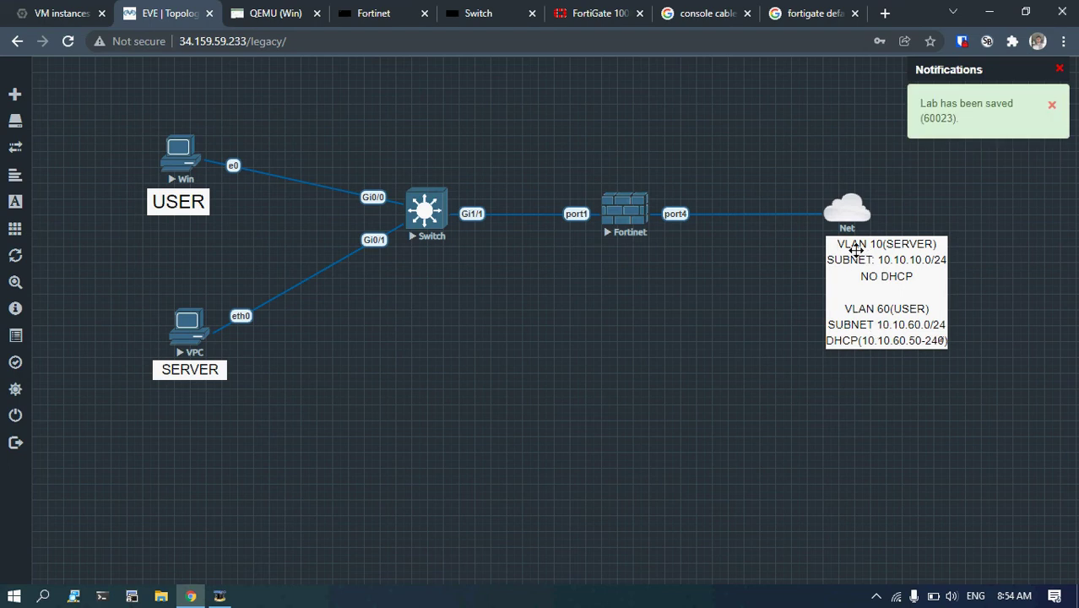
{"action": "left_click", "coordinate": [268, 13]}
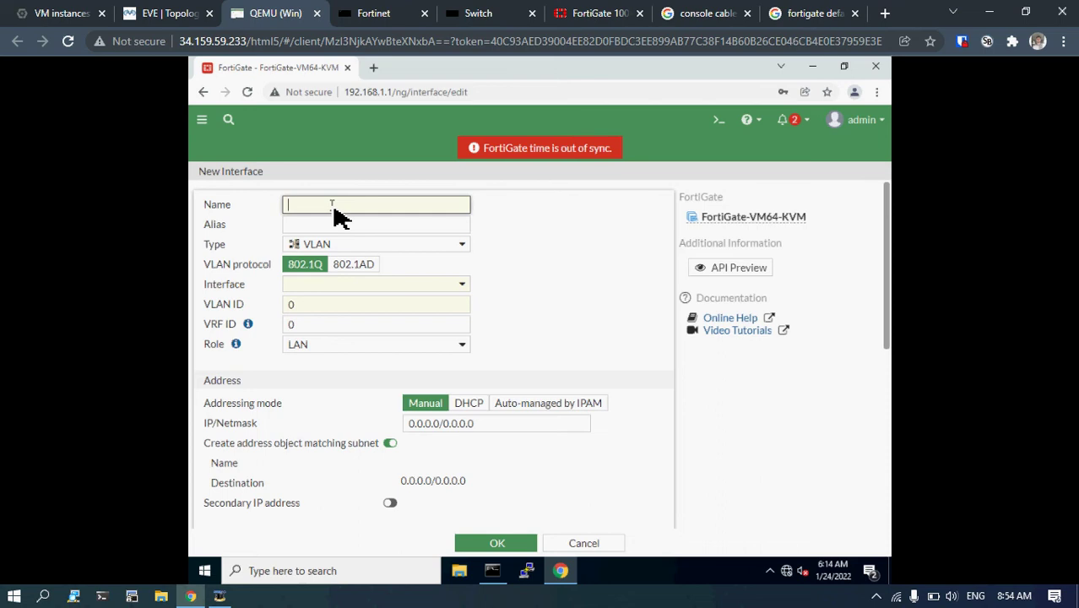
Name the new VLAN interface SERVER and attach it to LAN (port2).
{"action": "type", "text": "SERVER"}
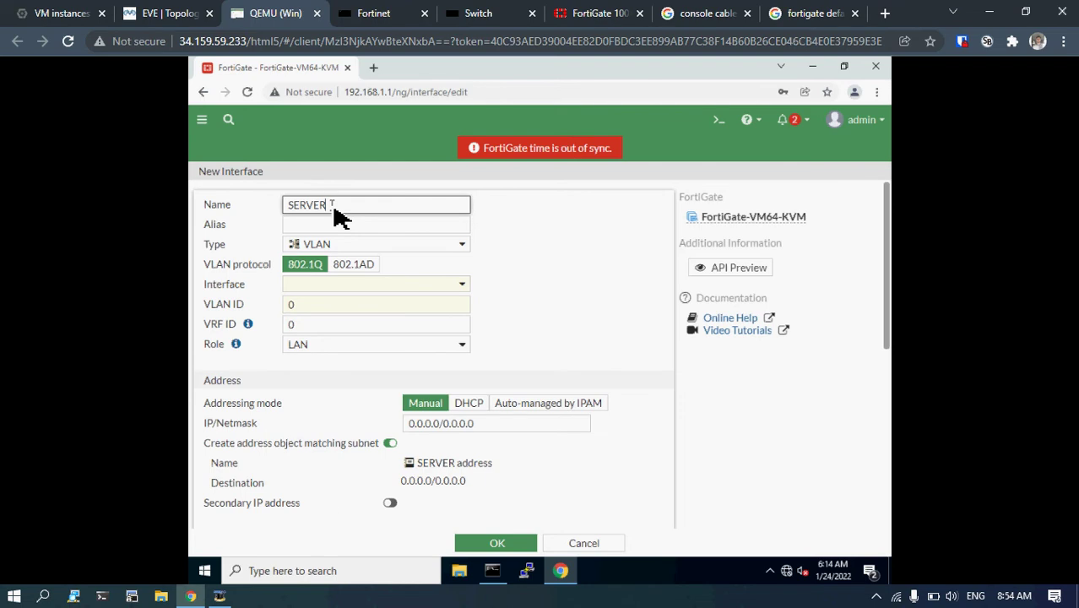
{"action": "key", "text": "Tab"}
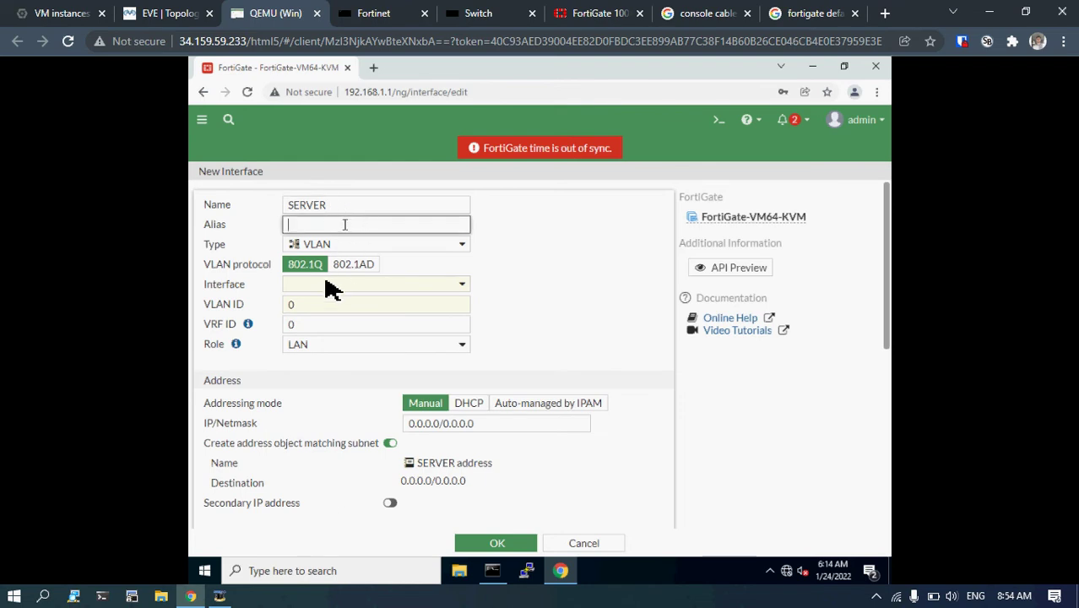
{"action": "left_click", "coordinate": [322, 286]}
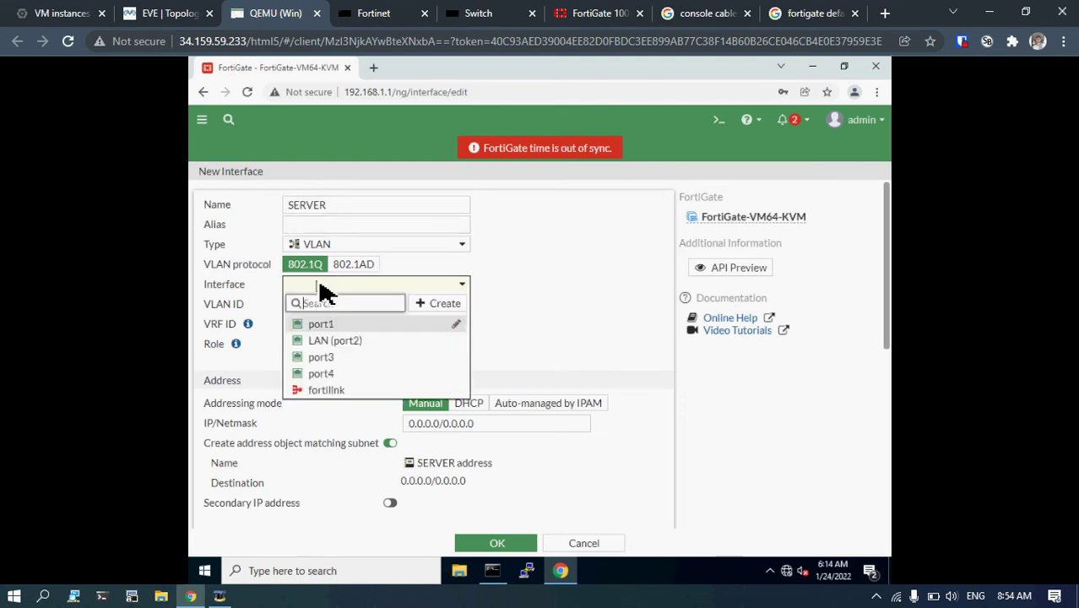
{"action": "left_click", "coordinate": [345, 342]}
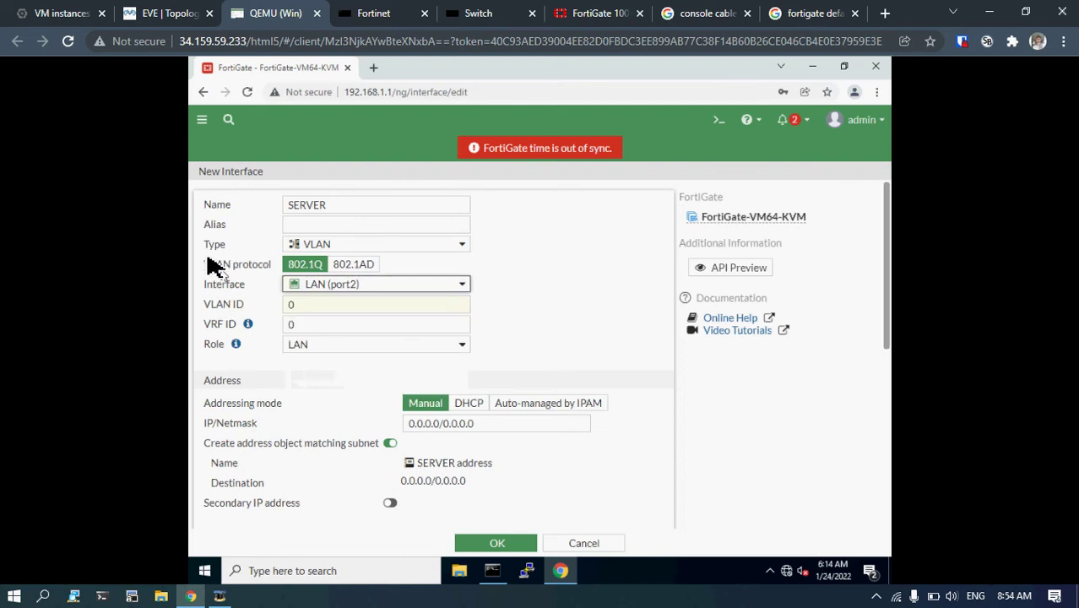
Set the SERVER interface's VLAN ID to 10, checking the lab's VLAN plan.
{"action": "left_click", "coordinate": [299, 304]}
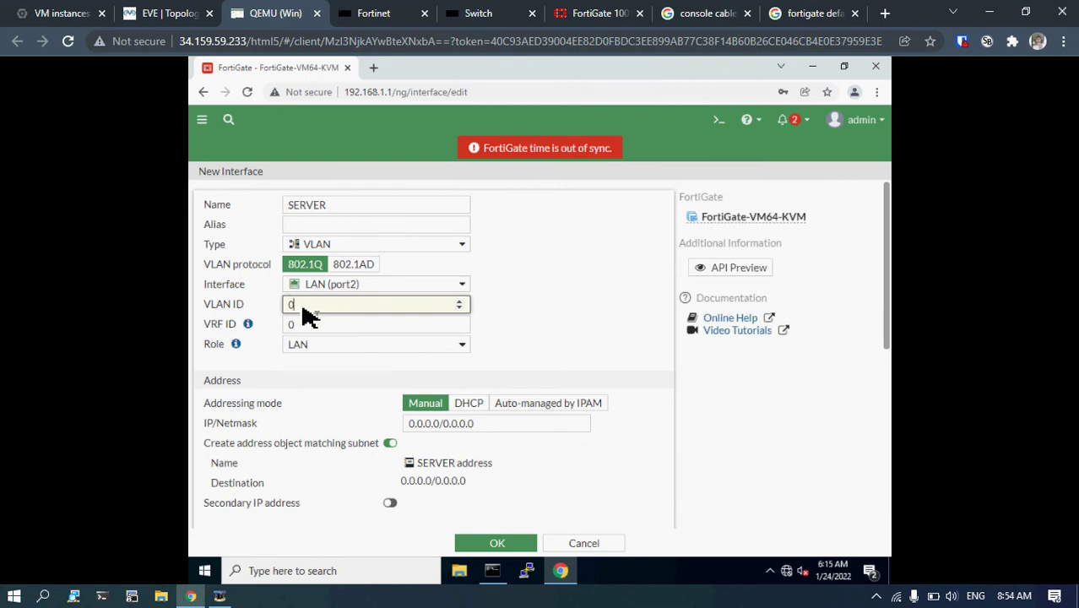
{"action": "key", "text": "BackSpace"}
{"action": "type", "text": "6"}
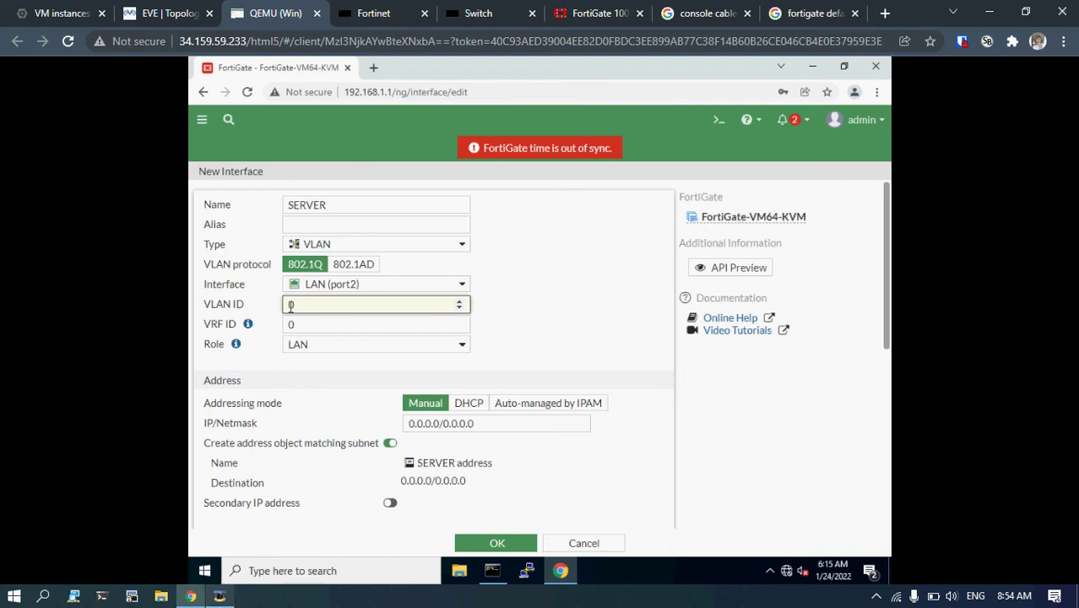
{"action": "left_click", "coordinate": [218, 596]}
{"action": "left_click", "coordinate": [218, 596]}
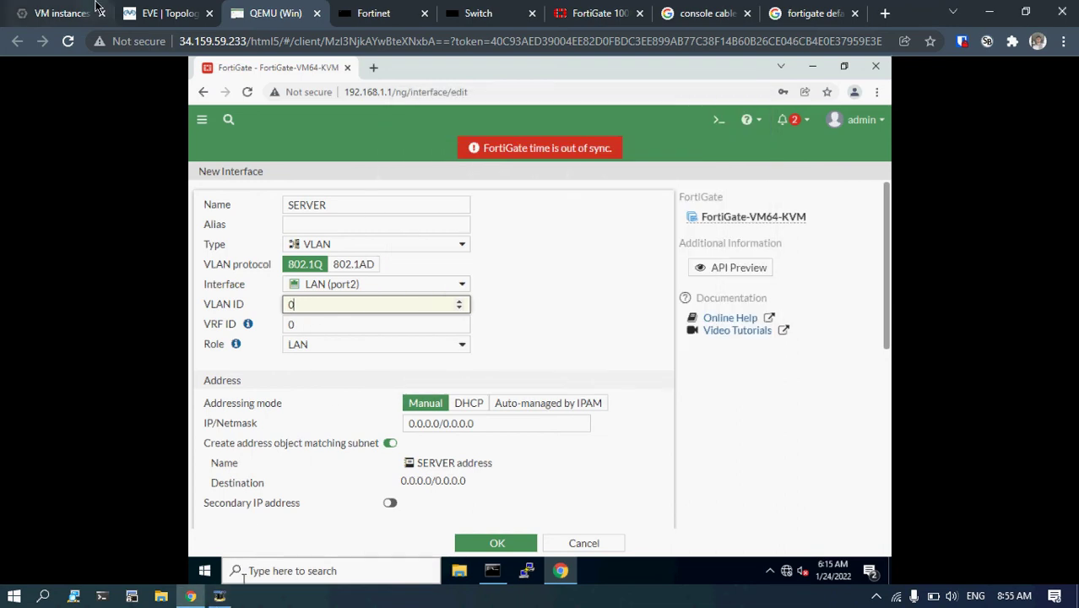
{"action": "left_click", "coordinate": [161, 12]}
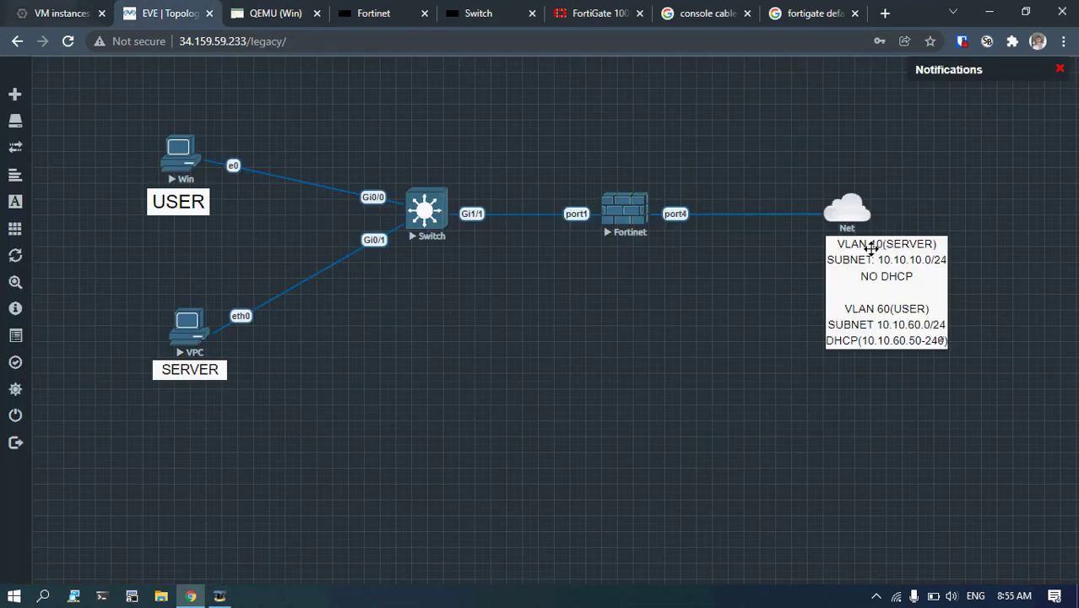
{"action": "left_click", "coordinate": [261, 13]}
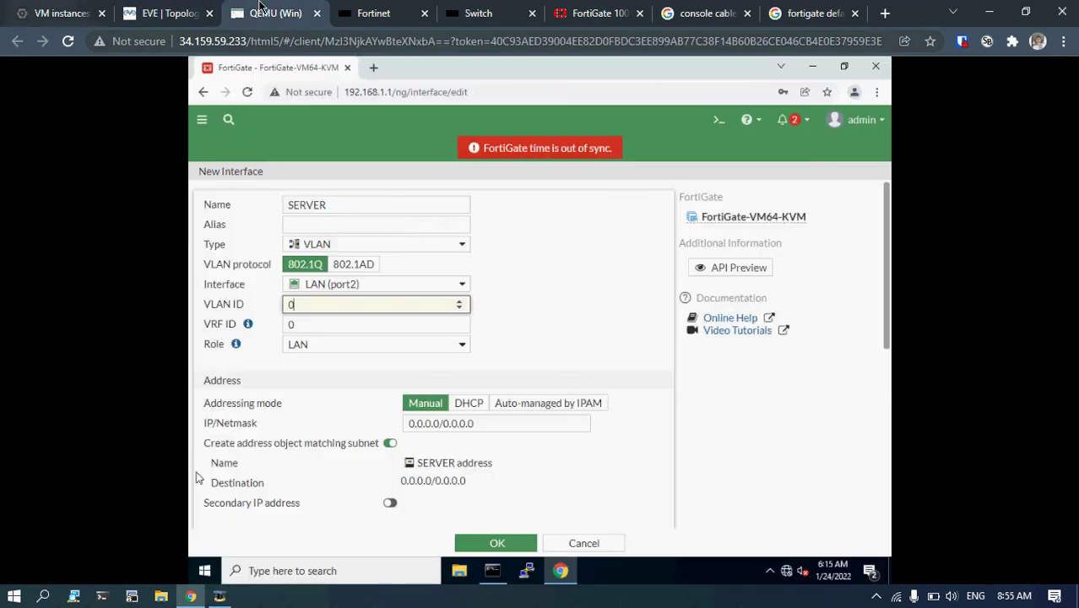
{"action": "left_click", "coordinate": [306, 226]}
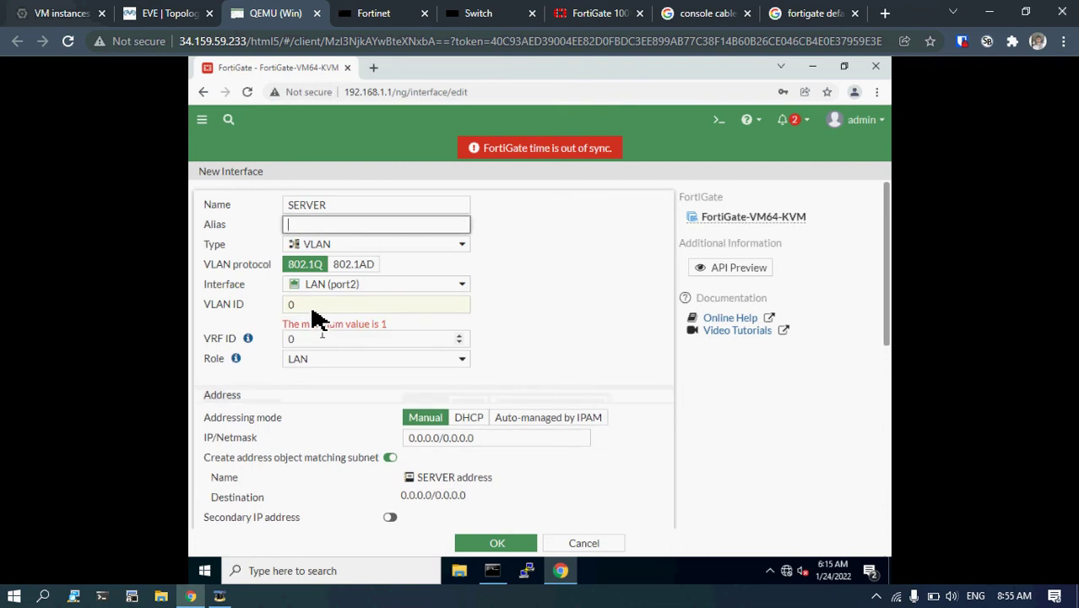
{"action": "left_click", "coordinate": [310, 305]}
{"action": "type", "text": "1"}
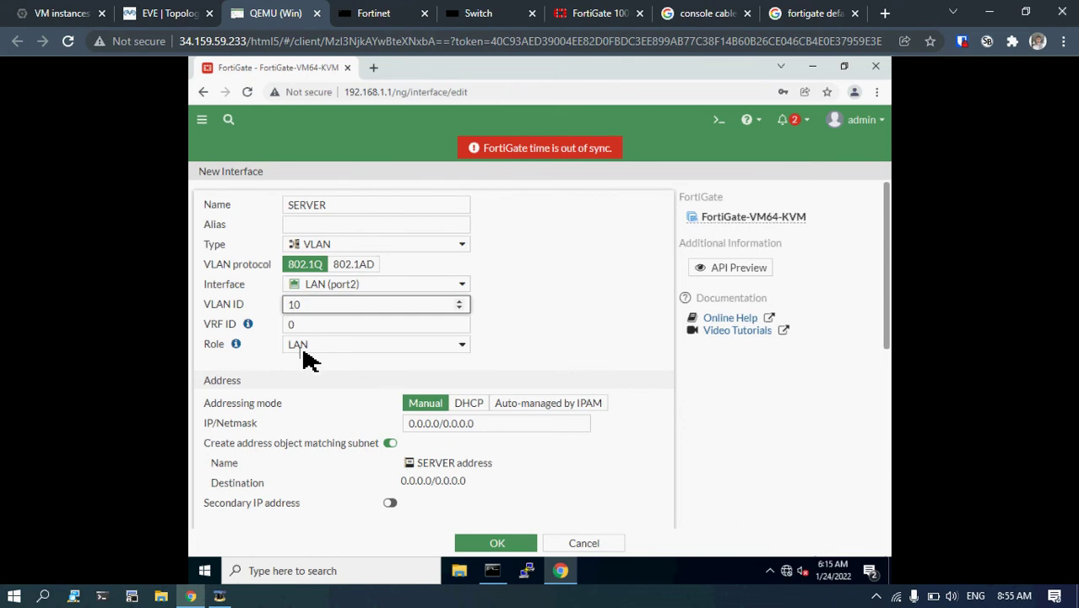
{"action": "scroll", "coordinate": [311, 359], "scroll_direction": "down", "scroll_amount": 2}
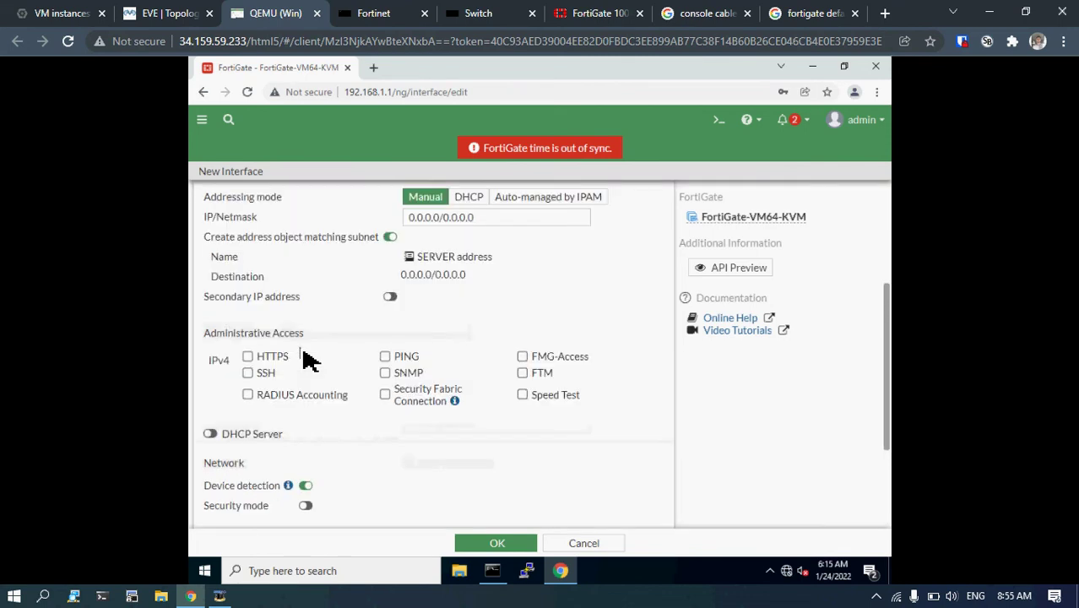
{"action": "scroll", "coordinate": [414, 262], "scroll_direction": "up", "scroll_amount": 3}
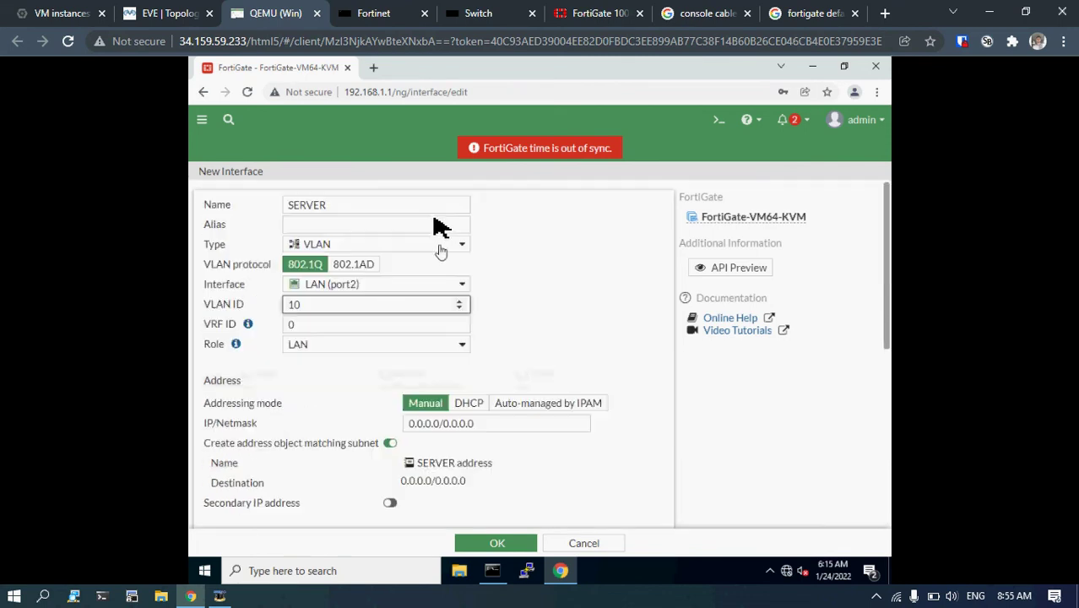
Enter IP/Netmask 10.10.10.1/255.255.255.0 for the SERVER interface after checking the topology.
{"action": "left_click", "coordinate": [167, 10]}
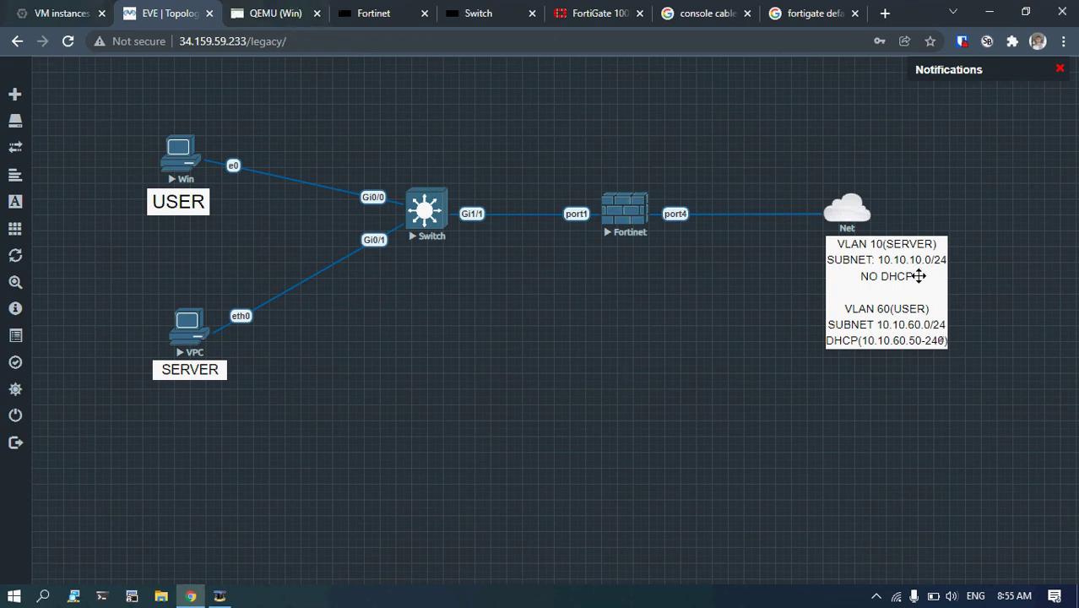
{"action": "left_click", "coordinate": [290, 7]}
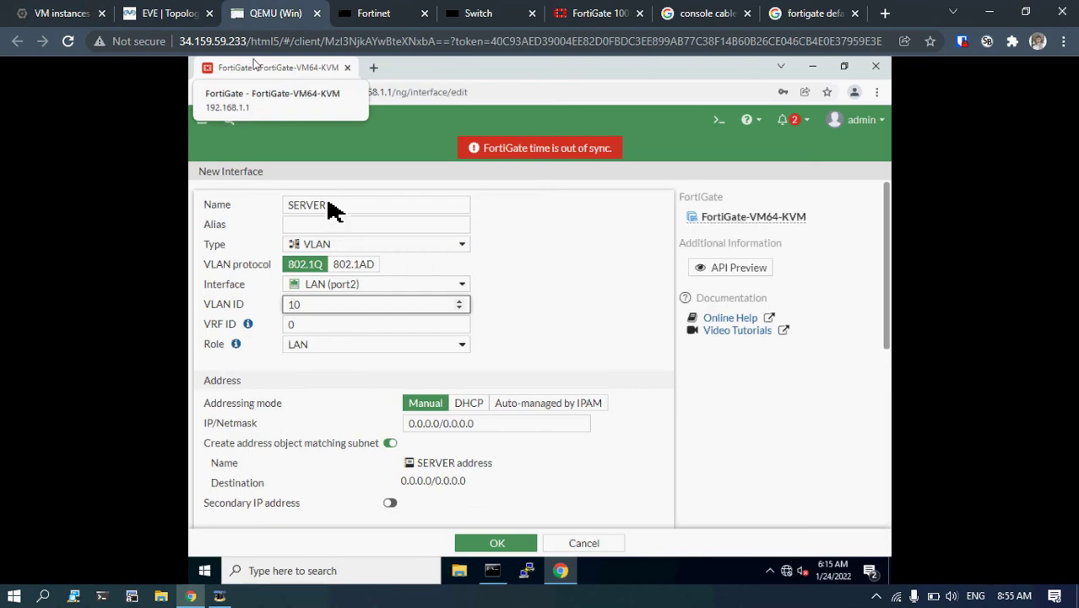
{"action": "left_click", "coordinate": [436, 423]}
{"action": "key", "text": "BackSpace"}
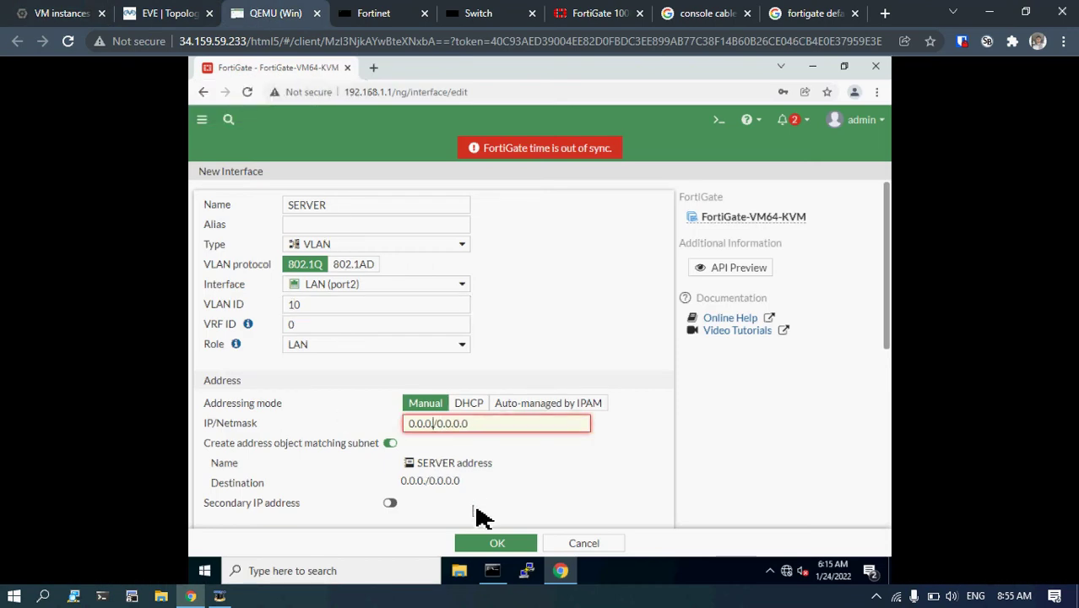
{"action": "type", "text": "1"}
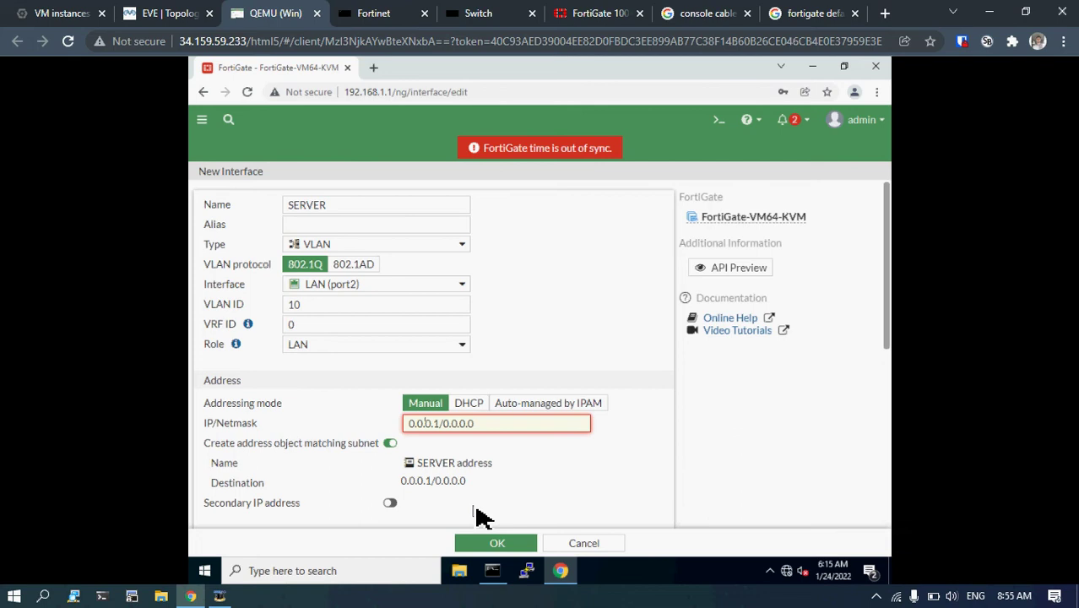
{"action": "type", "text": "1"}
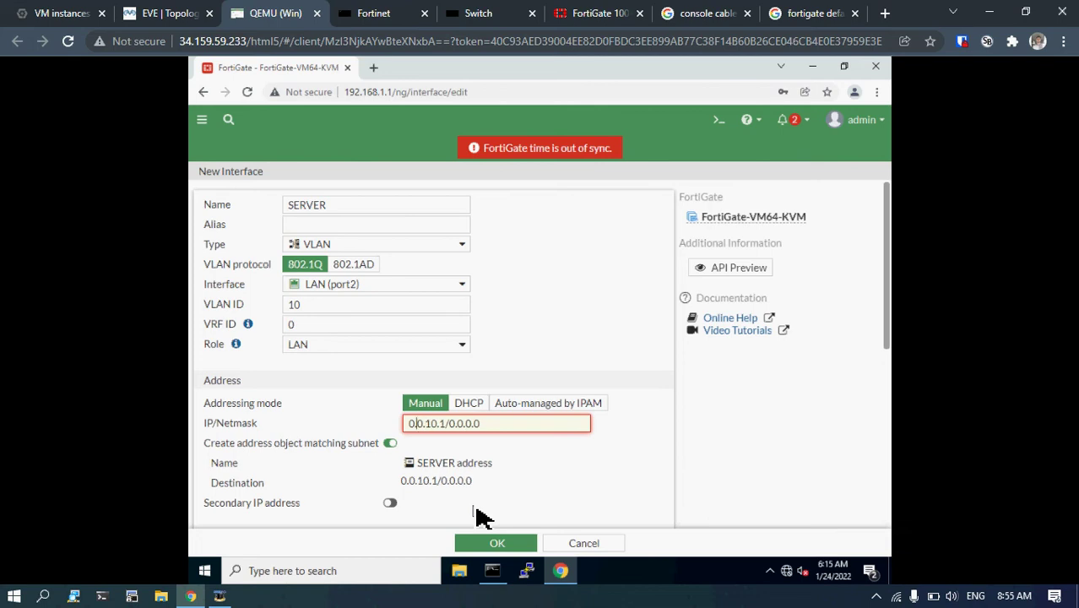
{"action": "type", "text": "10.1"}
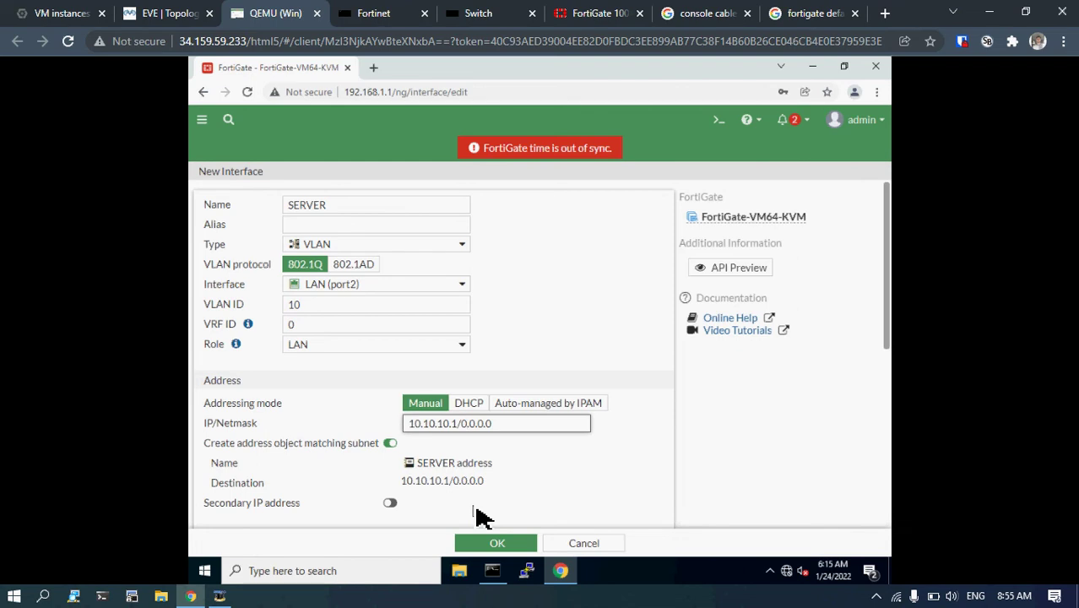
{"action": "key", "text": "Delete"}
{"action": "type", "text": "255"}
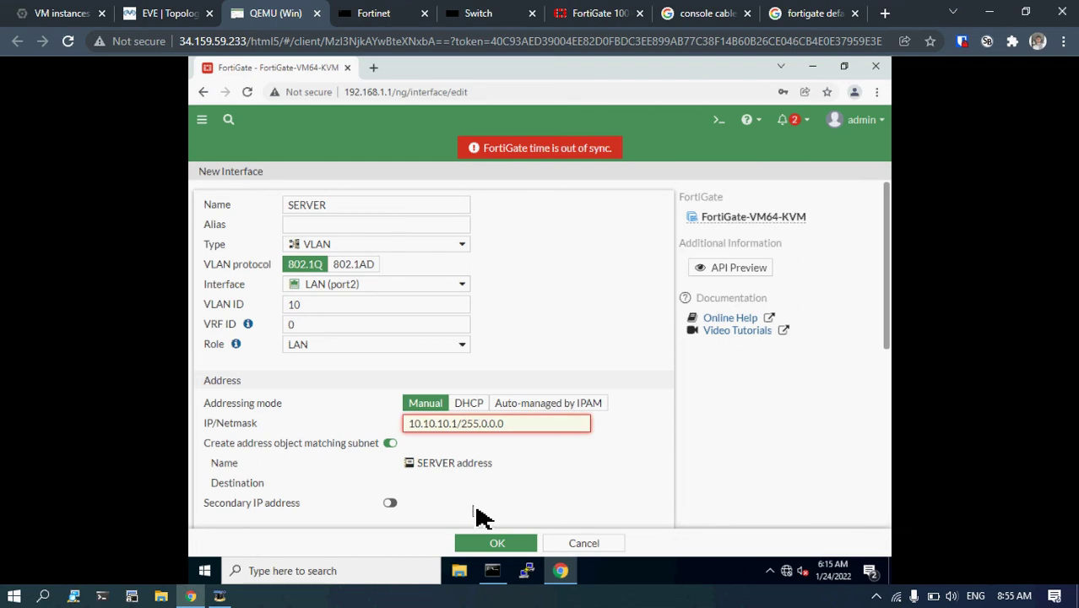
{"action": "key", "text": "Delete"}
{"action": "type", "text": "255"}
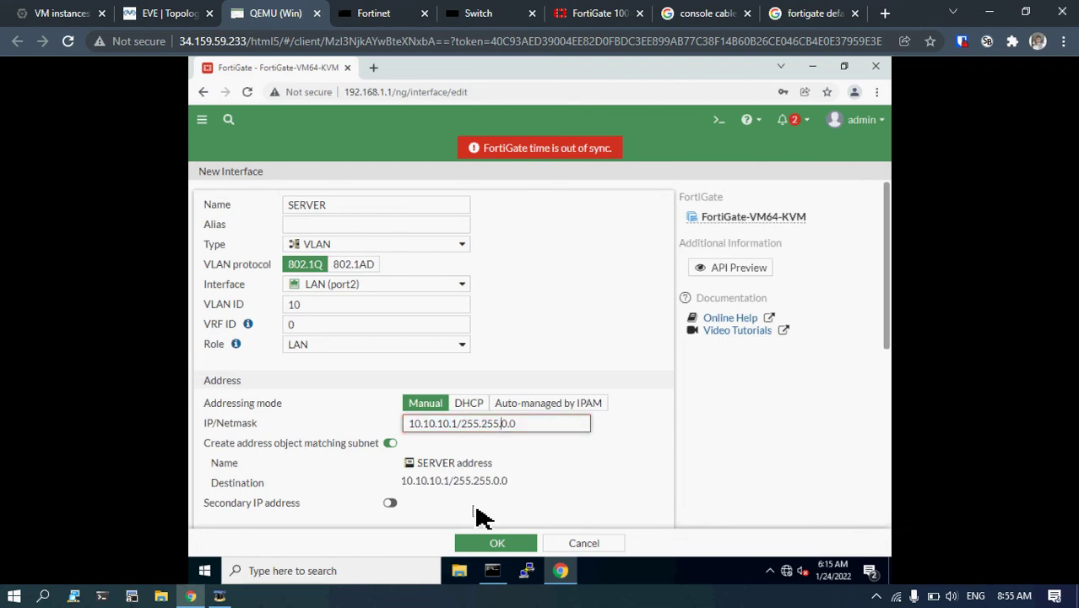
{"action": "key", "text": "Delete"}
{"action": "type", "text": "255"}
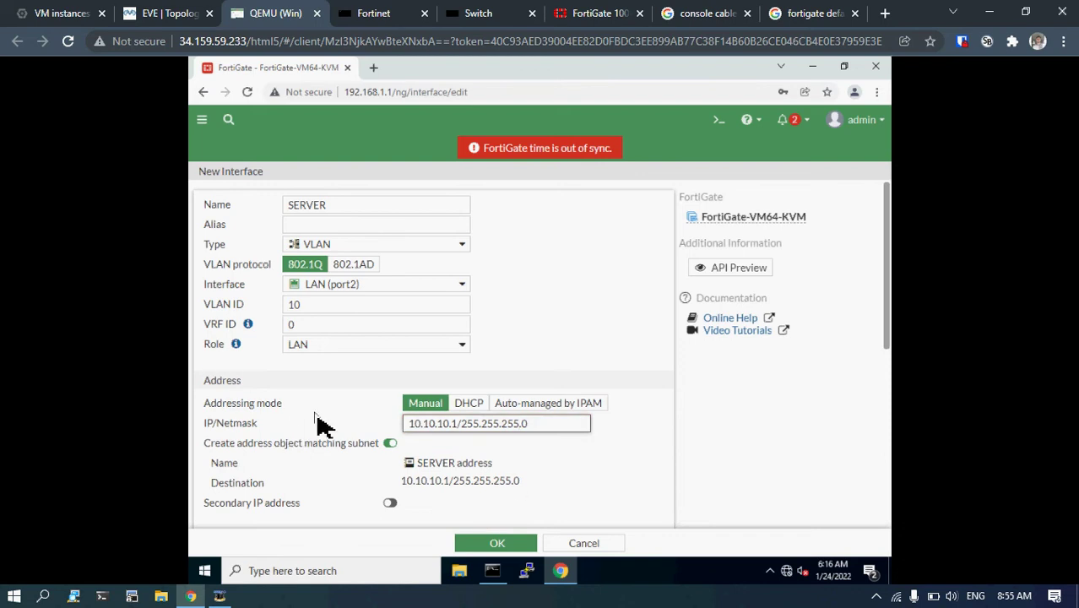
{"action": "scroll", "coordinate": [317, 426], "scroll_direction": "down", "scroll_amount": 2}
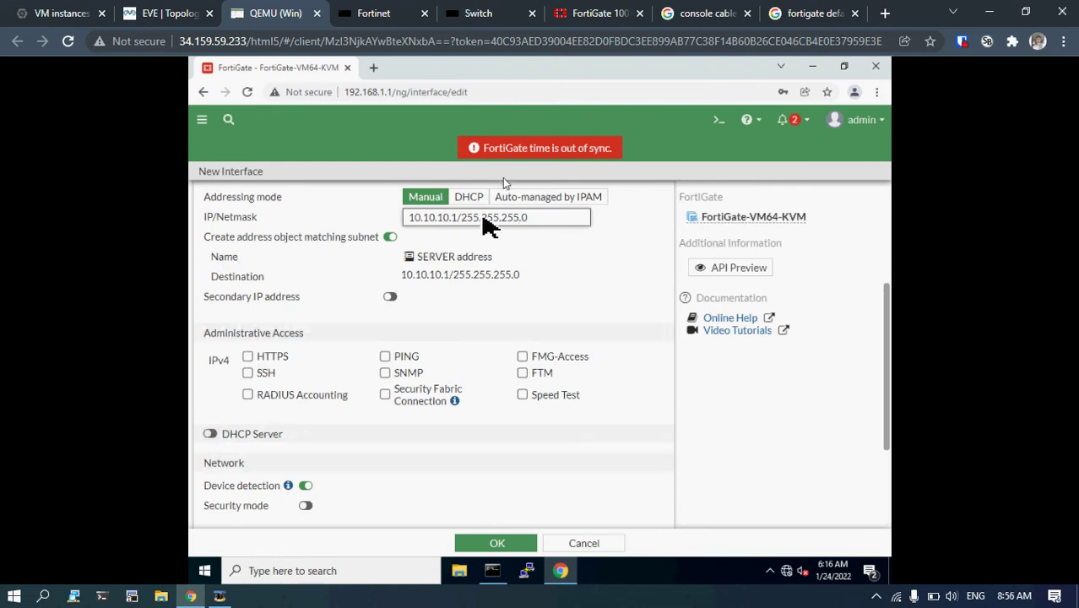
Enable HTTPS, PING and SSH administrative access on SERVER and save the interface.
{"action": "left_click", "coordinate": [248, 357]}
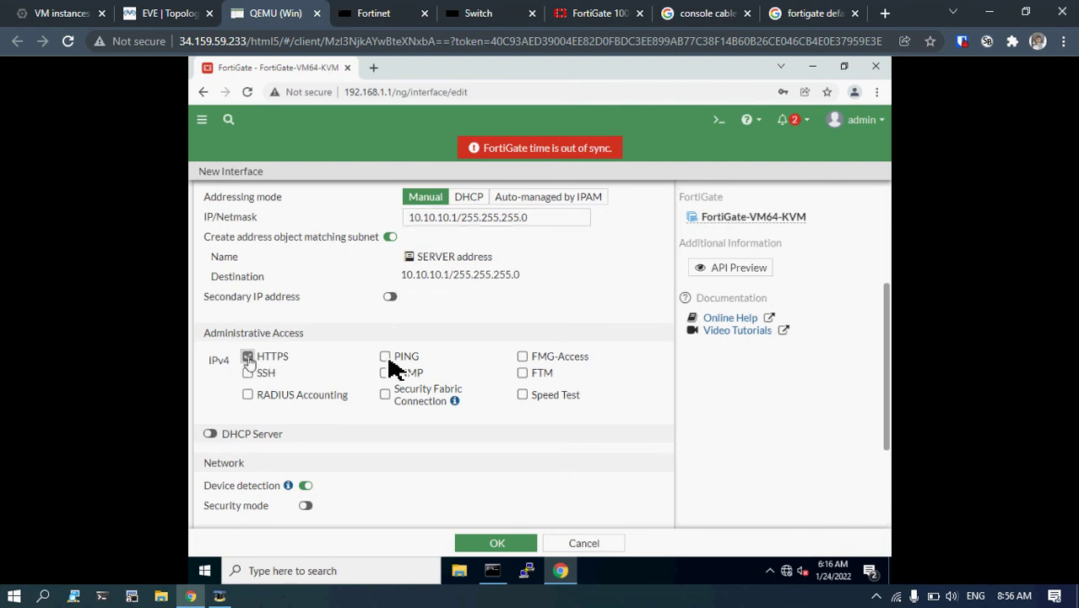
{"action": "left_click", "coordinate": [385, 357]}
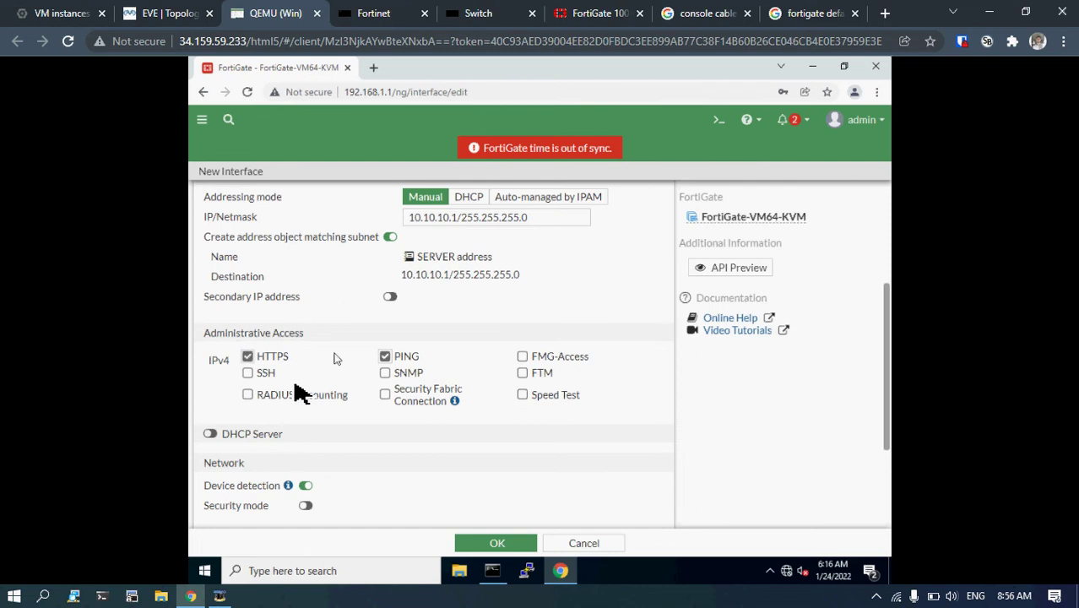
{"action": "left_click", "coordinate": [248, 373]}
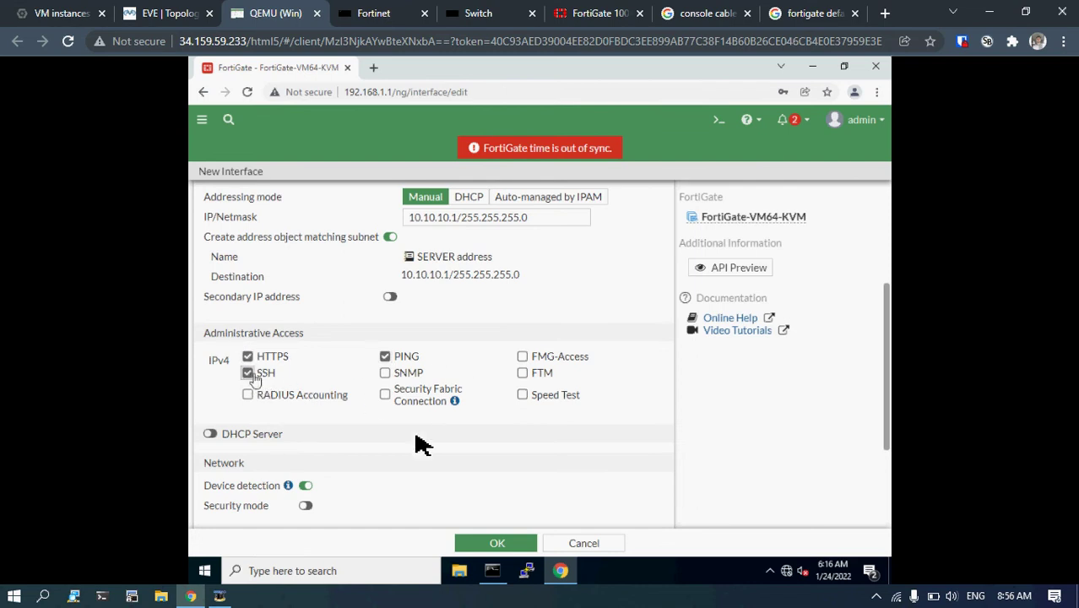
{"action": "left_click", "coordinate": [492, 547]}
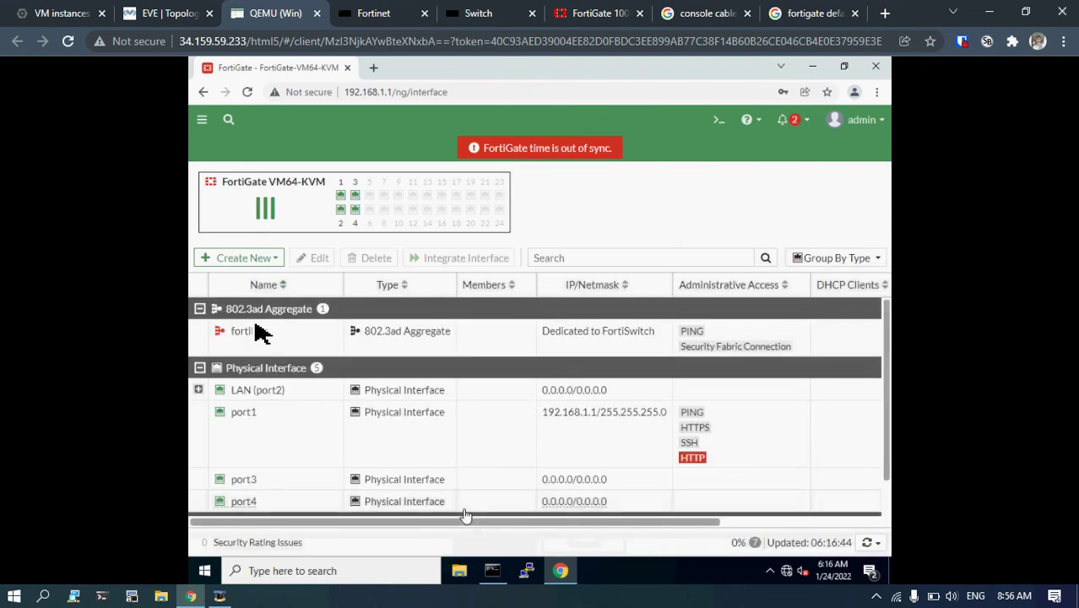
Create a new VLAN interface named USER on LAN (port2) with VLAN ID 60.
{"action": "left_click", "coordinate": [260, 262]}
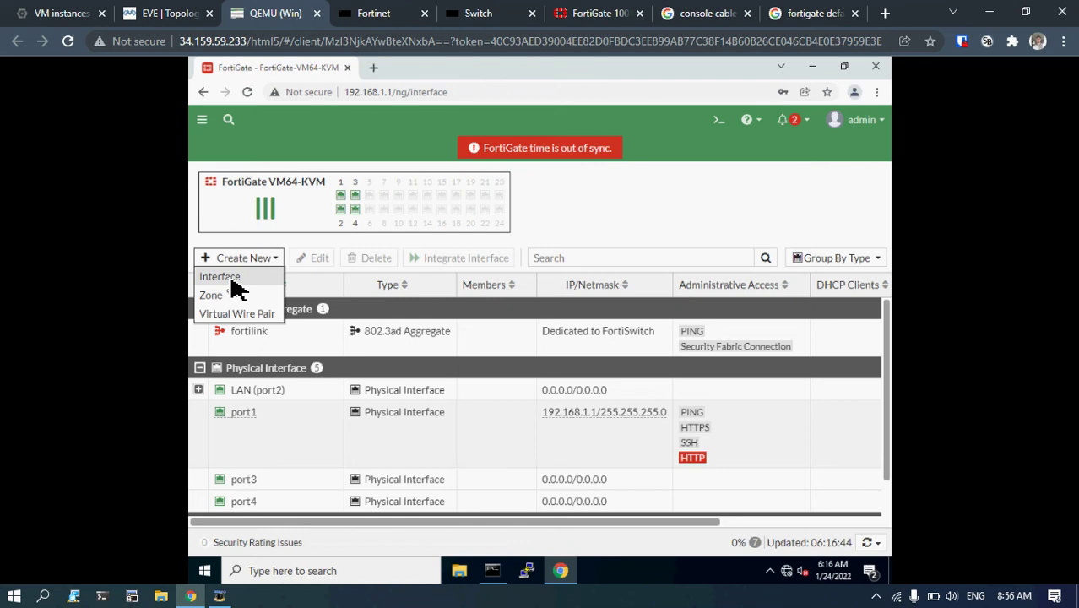
{"action": "left_click", "coordinate": [233, 280]}
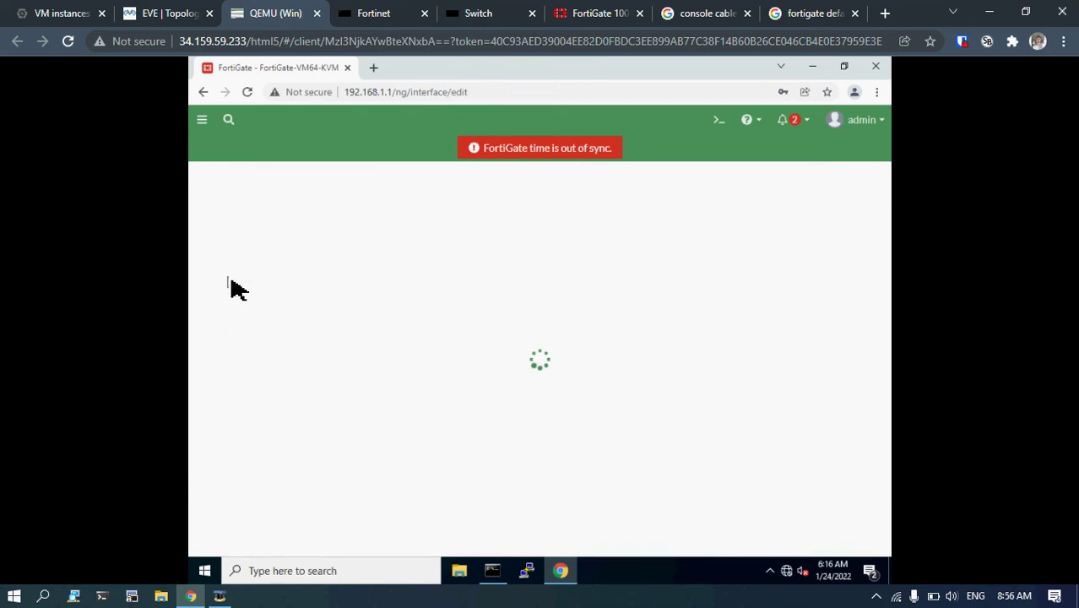
{"action": "left_click", "coordinate": [165, 14]}
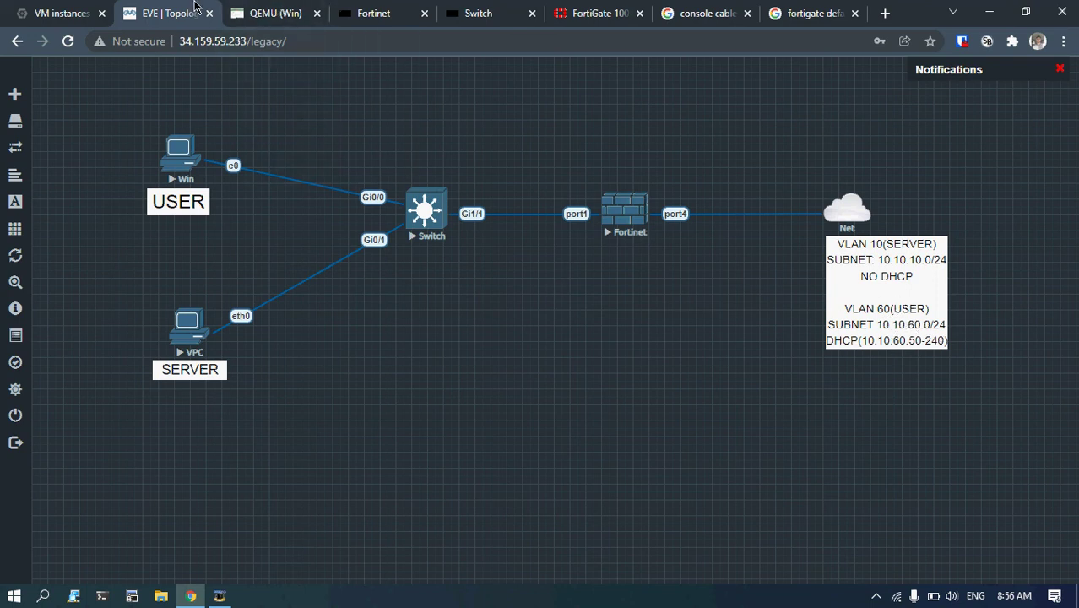
{"action": "left_click", "coordinate": [271, 13]}
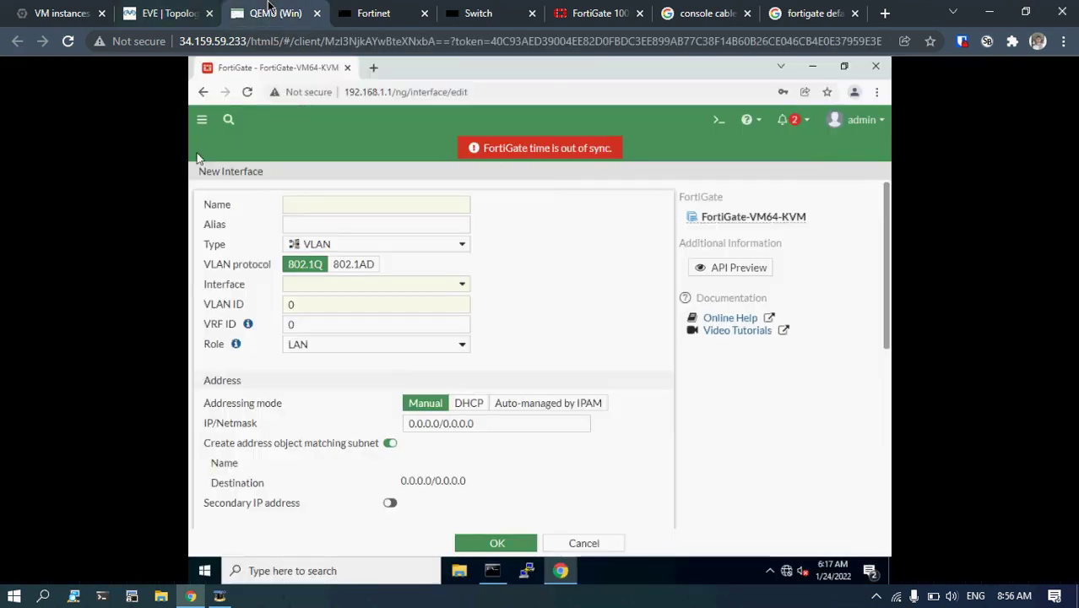
{"action": "left_click", "coordinate": [314, 208]}
{"action": "type", "text": "USER"}
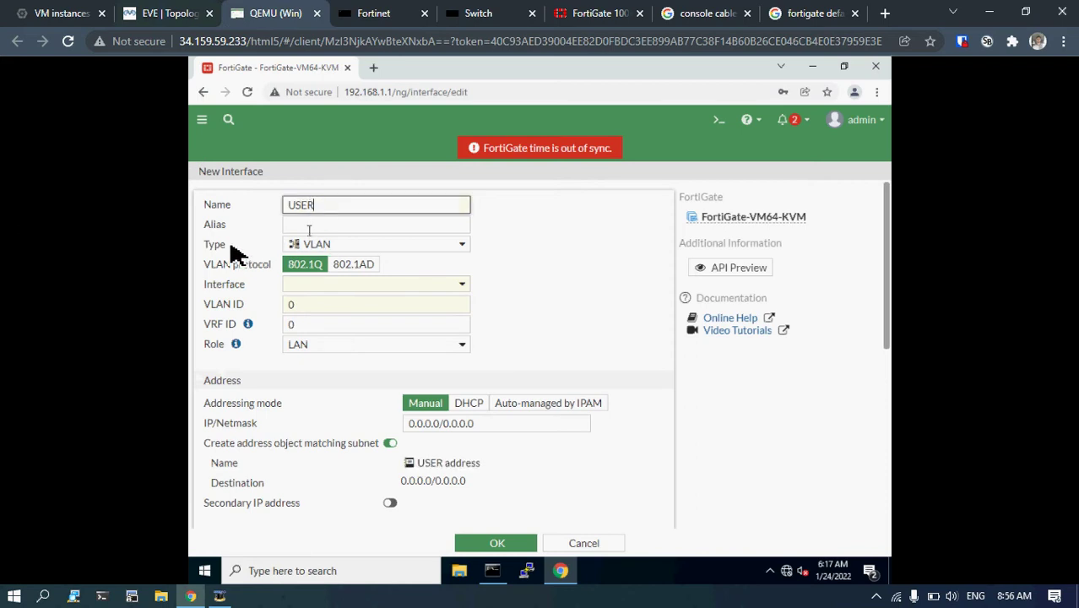
{"action": "left_click", "coordinate": [342, 287]}
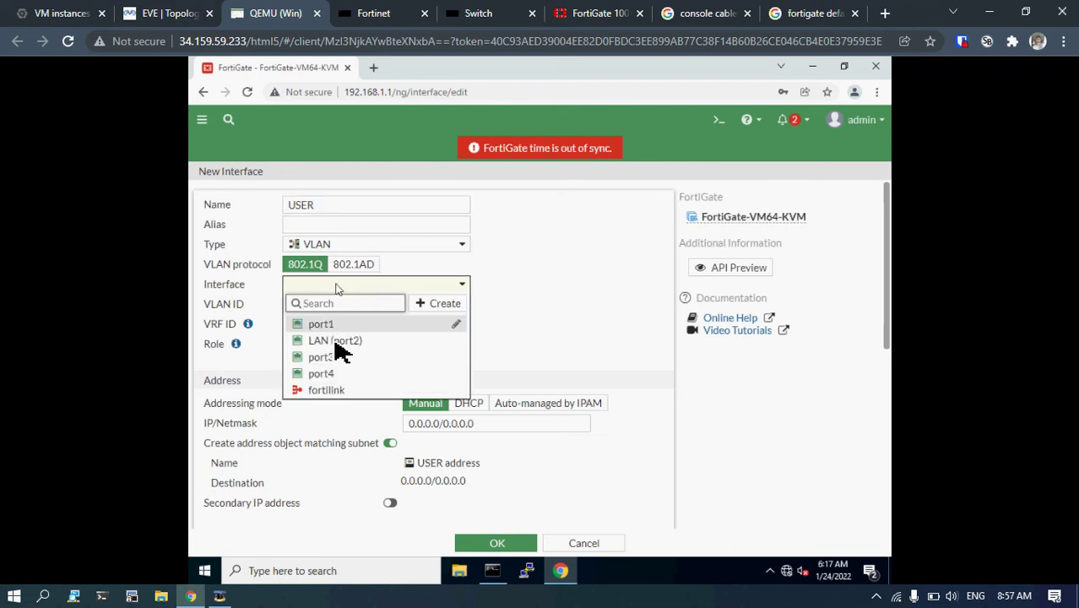
{"action": "left_click", "coordinate": [336, 341]}
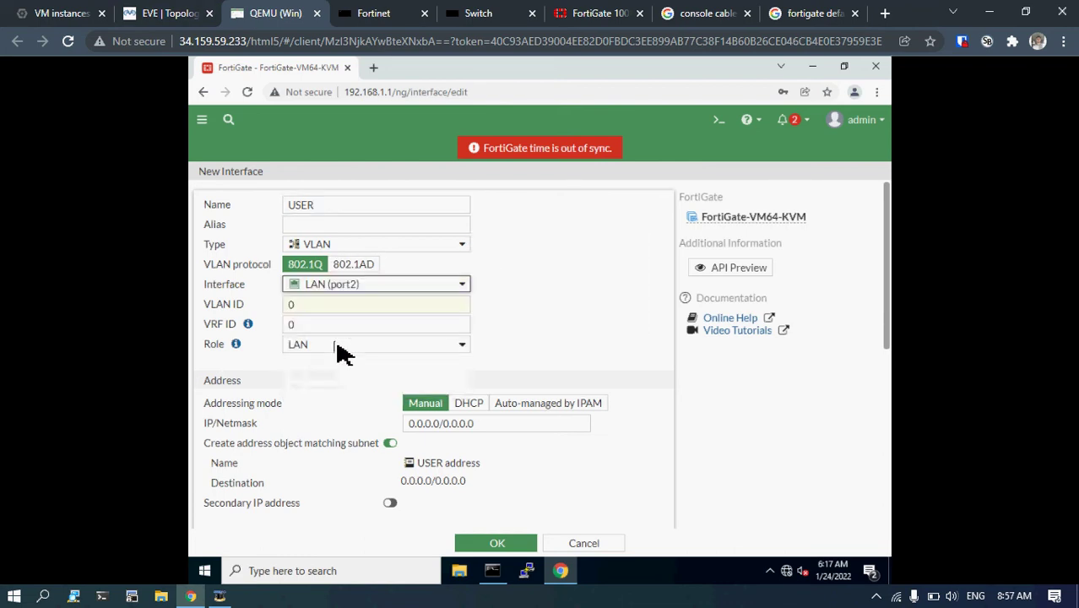
{"action": "left_click", "coordinate": [313, 305]}
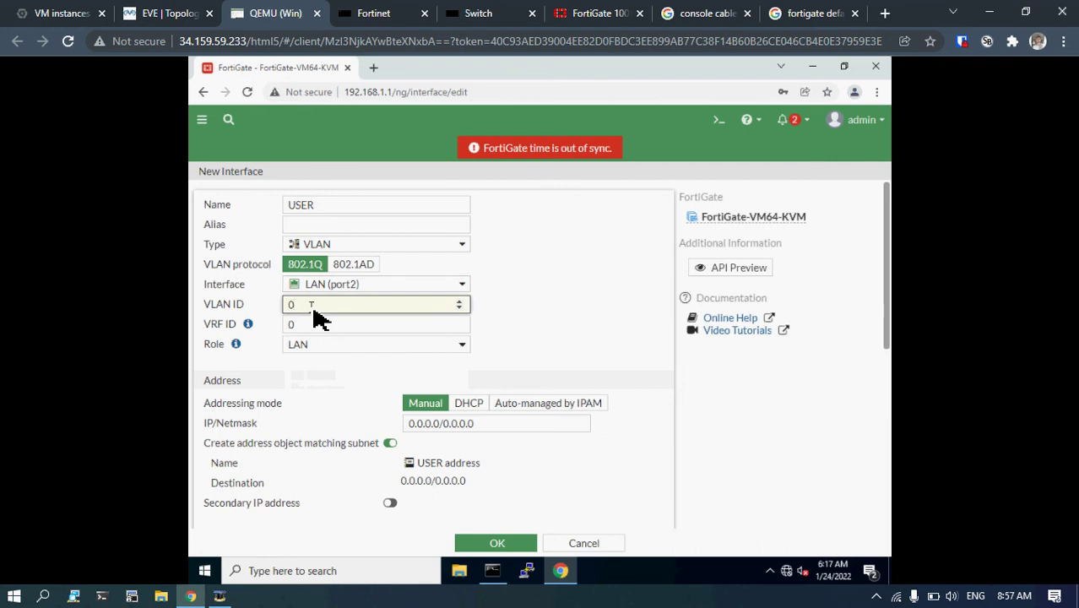
{"action": "key", "text": "BackSpace"}
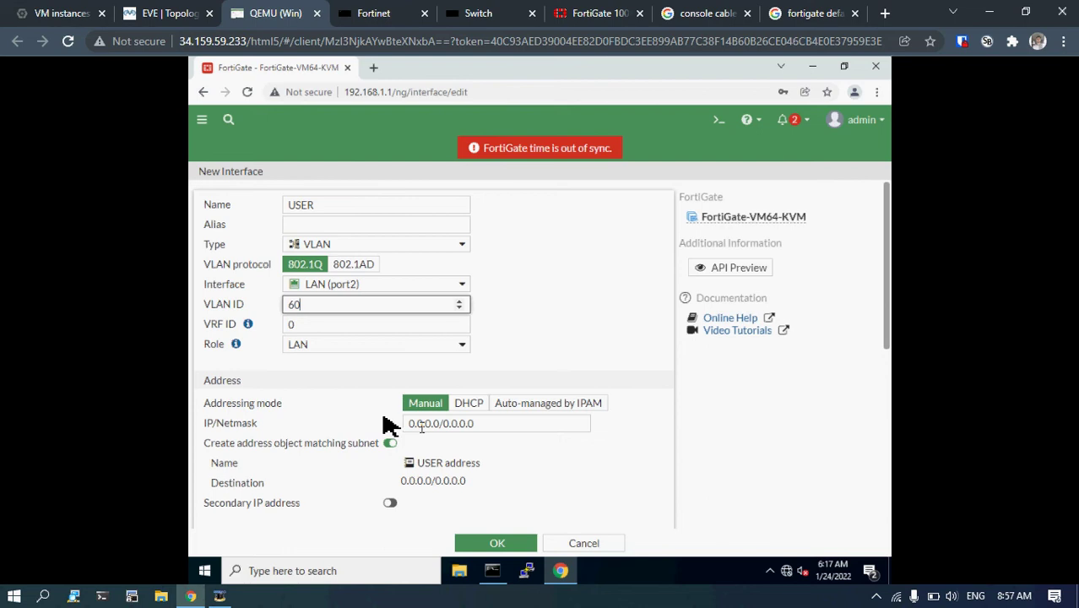
Set the USER interface IP/Netmask to 10.10.60.1/255.255.255.0.
{"action": "left_click", "coordinate": [443, 430]}
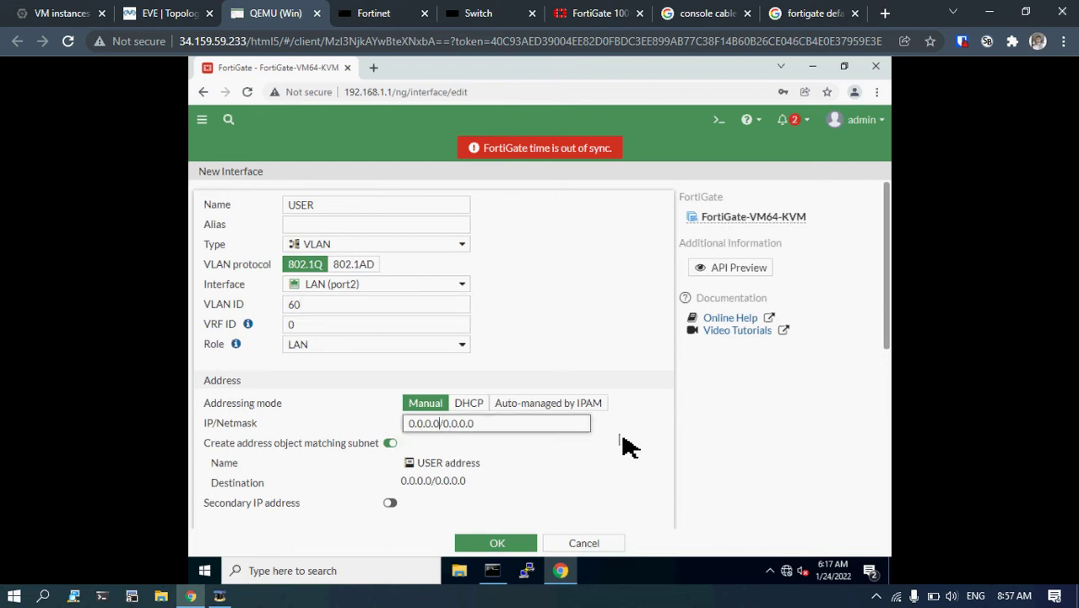
{"action": "key", "text": "BackSpace"}
{"action": "key", "text": "BackSpace"}
{"action": "key", "text": "BackSpace"}
{"action": "key", "text": "BackSpace"}
{"action": "key", "text": "BackSpace"}
{"action": "key", "text": "BackSpace"}
{"action": "key", "text": "BackSpace"}
{"action": "type", "text": "10.10"}
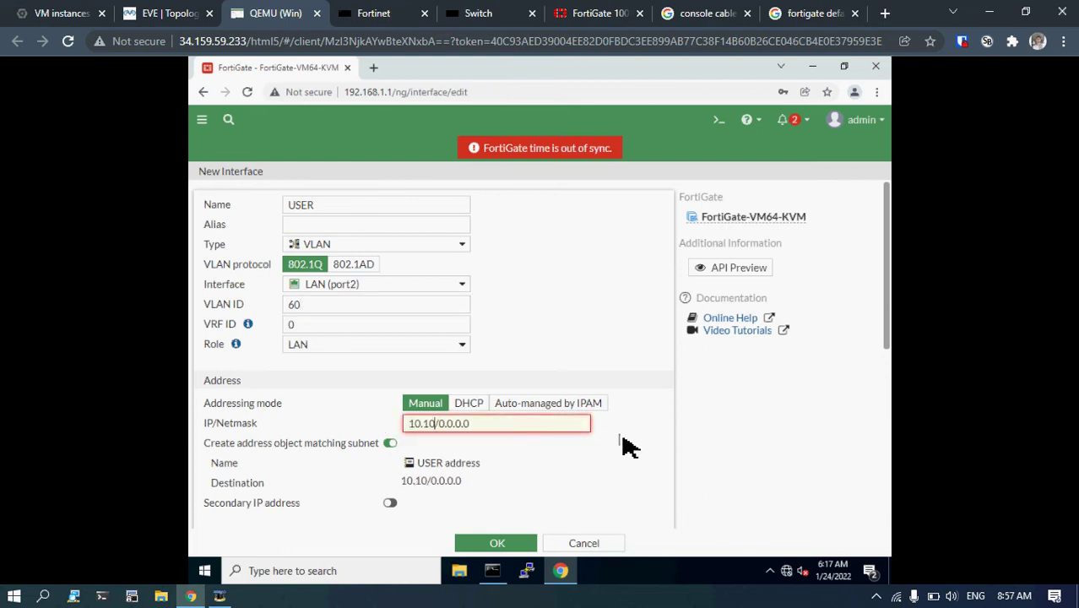
{"action": "type", "text": ".60.10"}
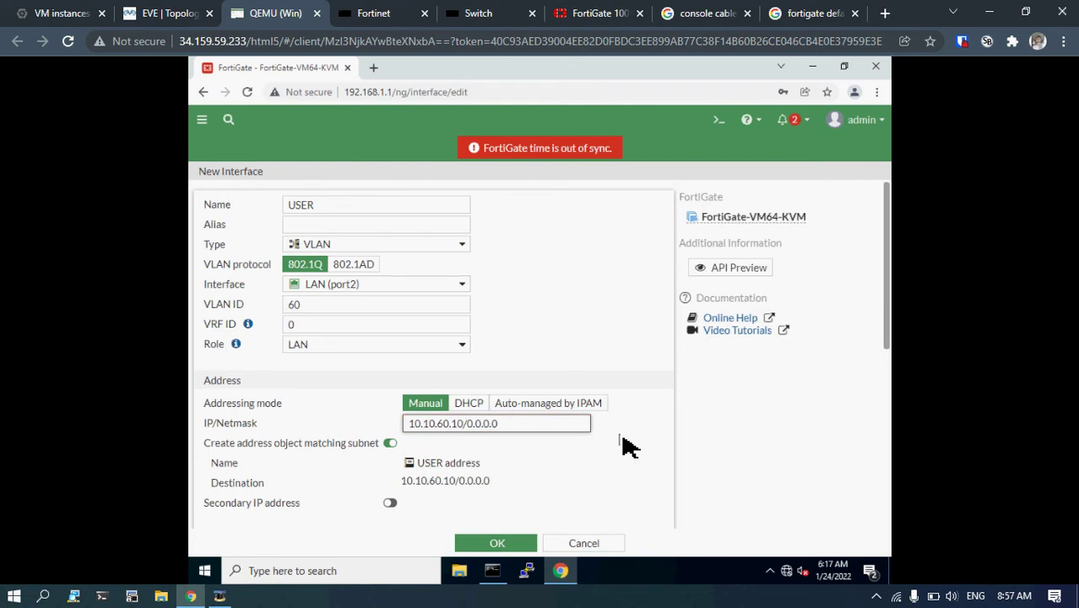
{"action": "key", "text": "Home"}
{"action": "key", "text": "Right"}
{"action": "key", "text": "Right"}
{"action": "key", "text": "Delete"}
{"action": "type", "text": "1"}
{"action": "key", "text": "BackSpace"}
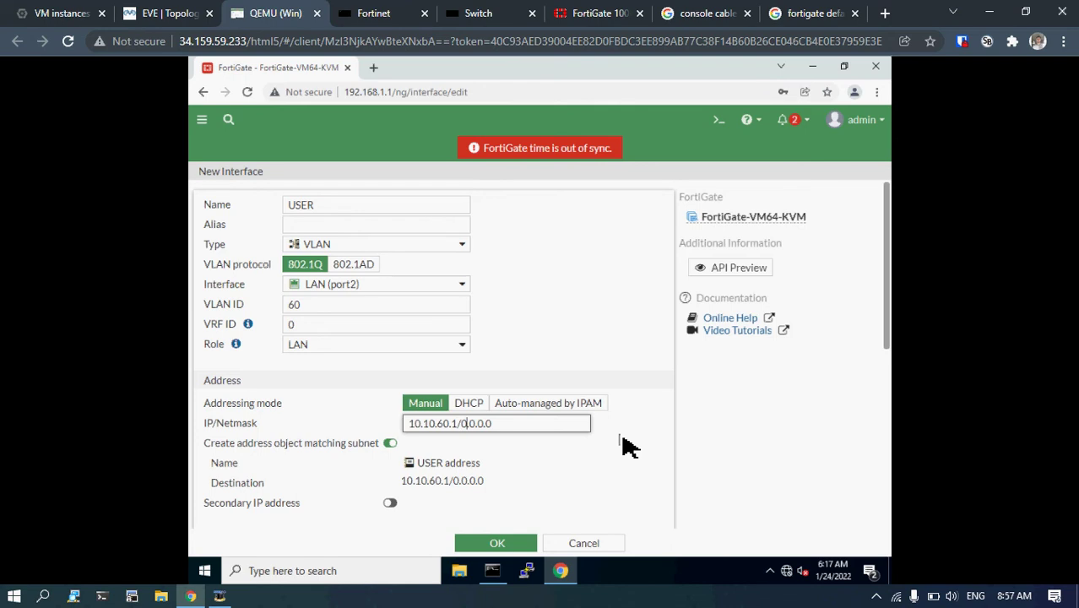
{"action": "key", "text": "Delete"}
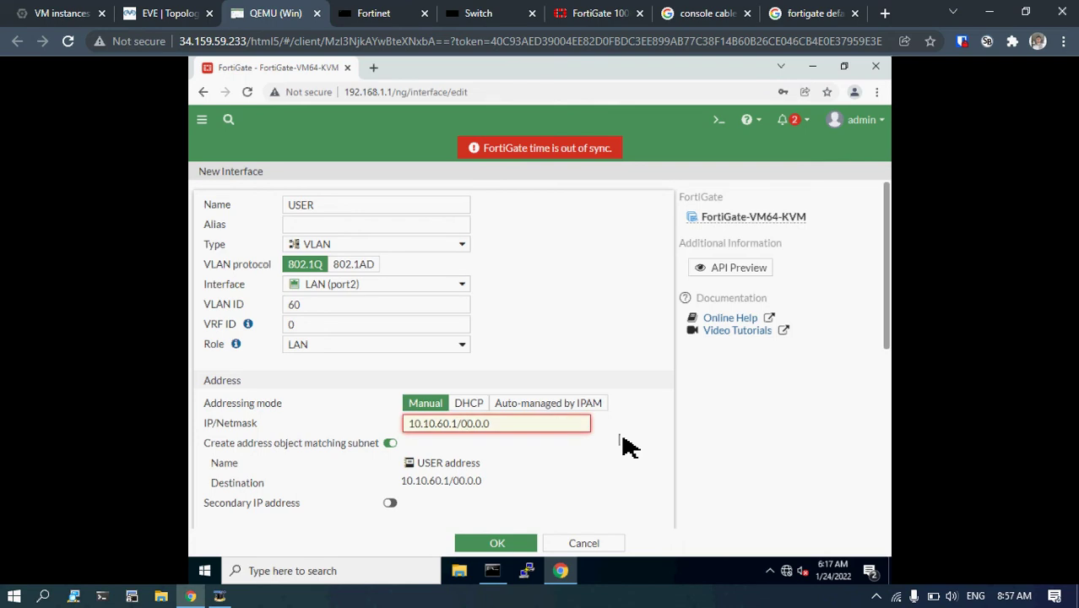
{"action": "key", "text": "BackSpace"}
{"action": "type", "text": "255.255."}
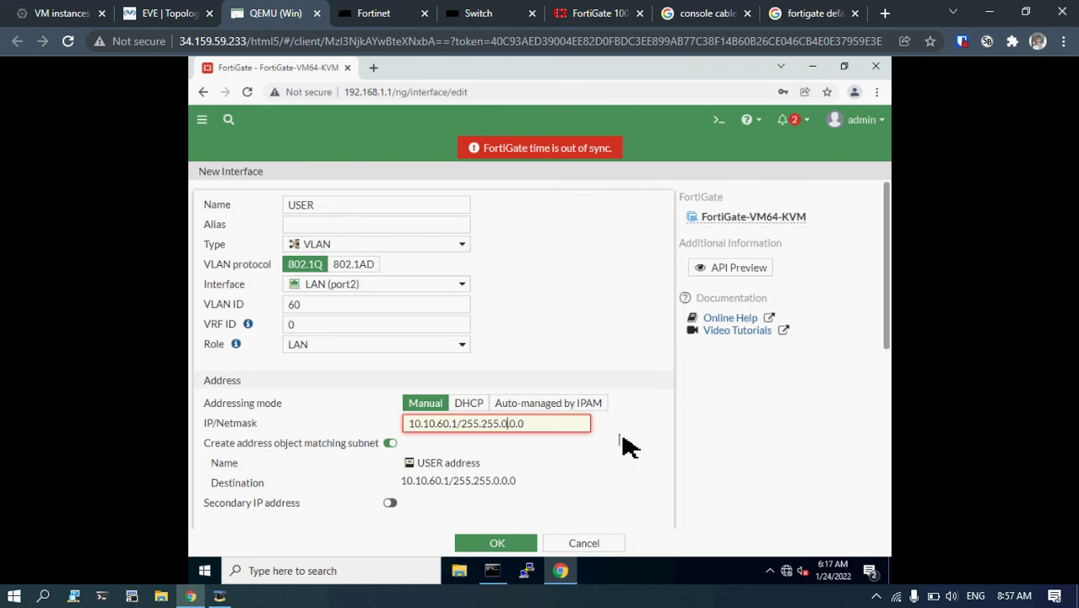
{"action": "key", "text": "BackSpace"}
{"action": "key", "text": "BackSpace"}
{"action": "key", "text": "BackSpace"}
{"action": "key", "text": "BackSpace"}
{"action": "key", "text": "BackSpace"}
{"action": "type", "text": ".255.0"}
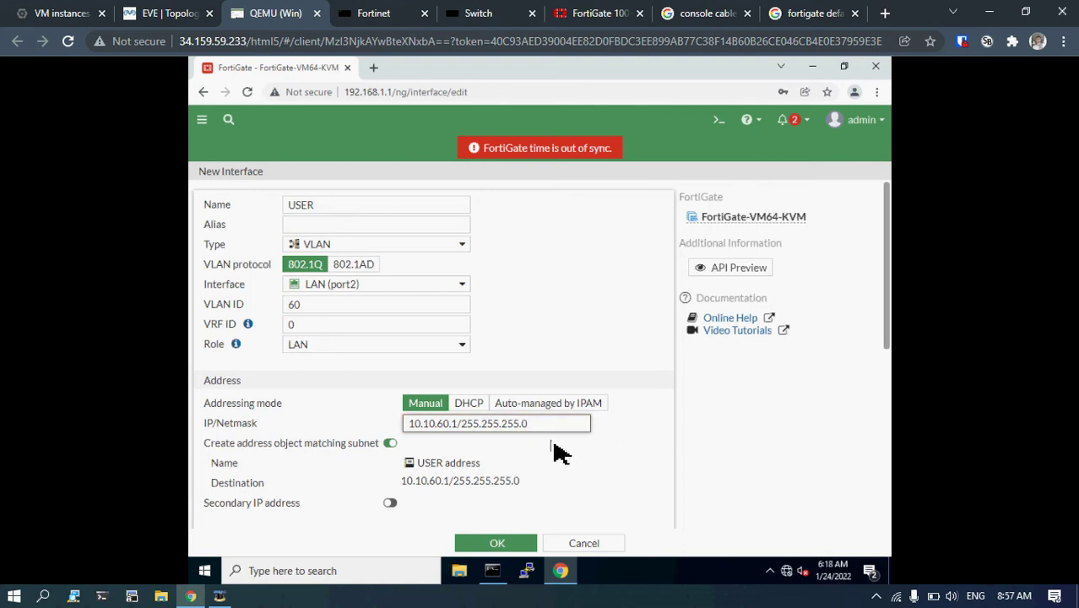
{"action": "scroll", "coordinate": [559, 453], "scroll_direction": "down", "scroll_amount": 3}
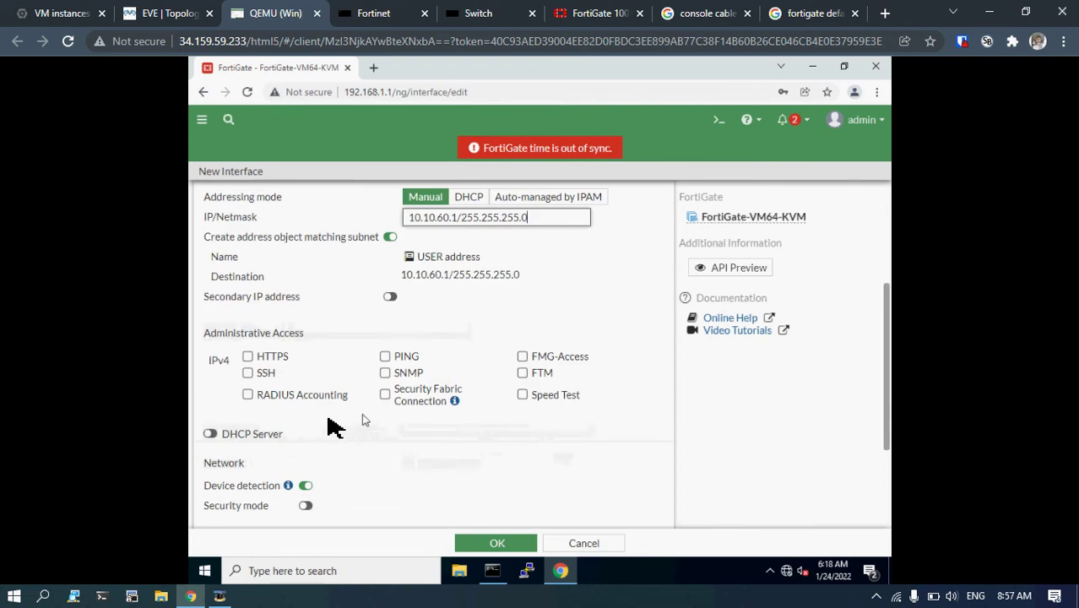
Enable the DHCP server on the USER interface.
{"action": "left_click", "coordinate": [210, 435]}
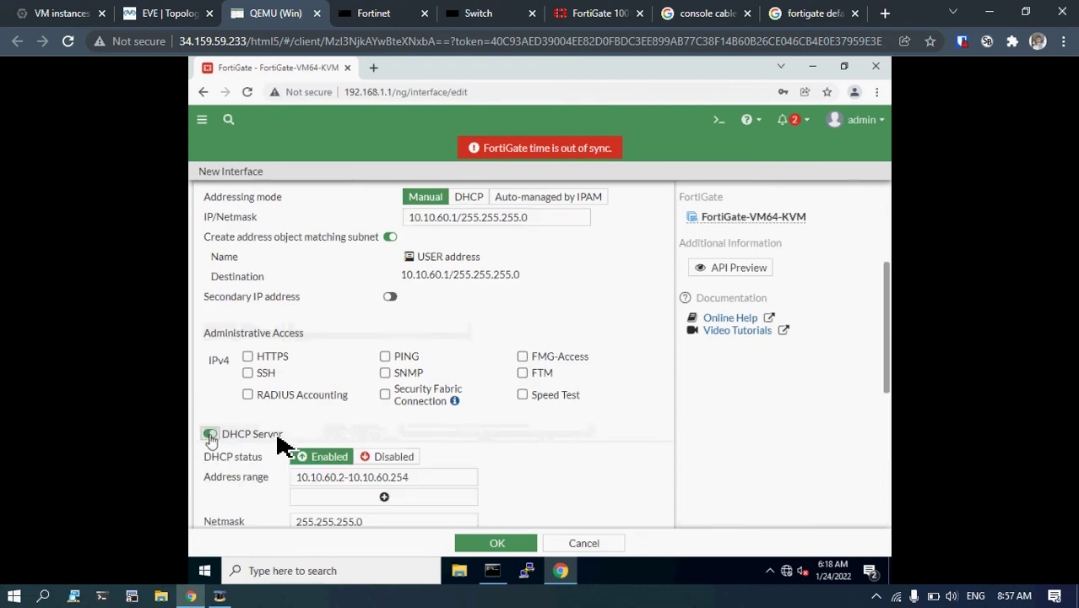
{"action": "scroll", "coordinate": [285, 431], "scroll_direction": "down", "scroll_amount": 3}
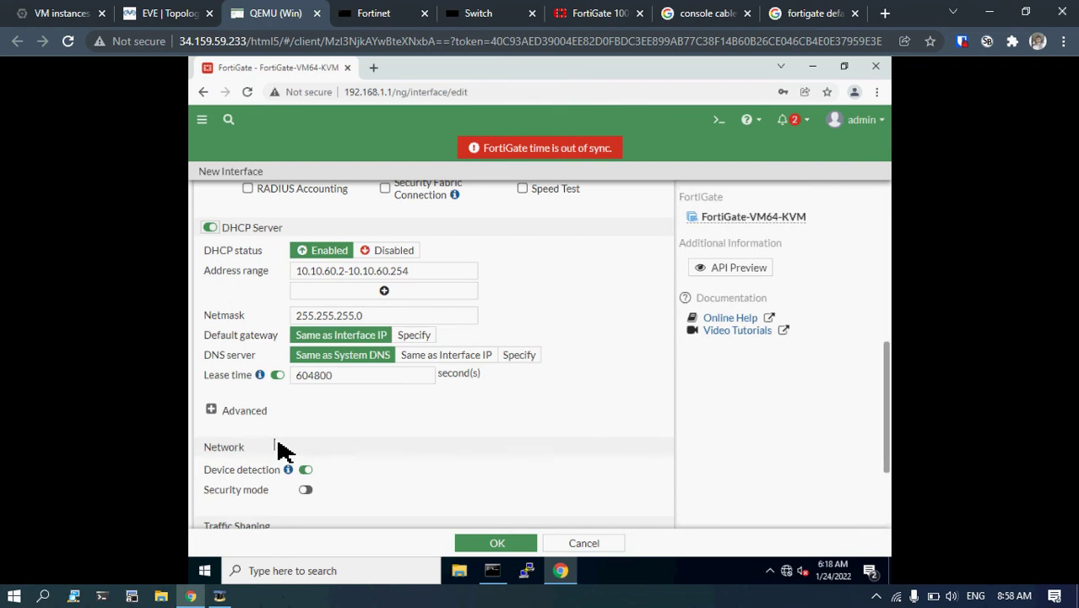
{"action": "left_click", "coordinate": [210, 230]}
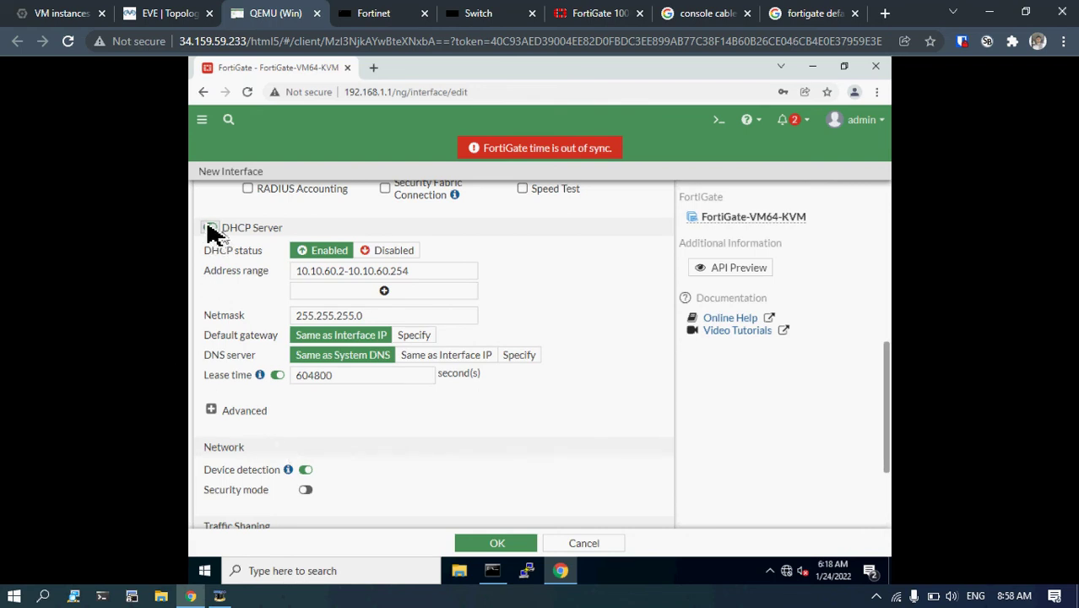
{"action": "left_click", "coordinate": [210, 230]}
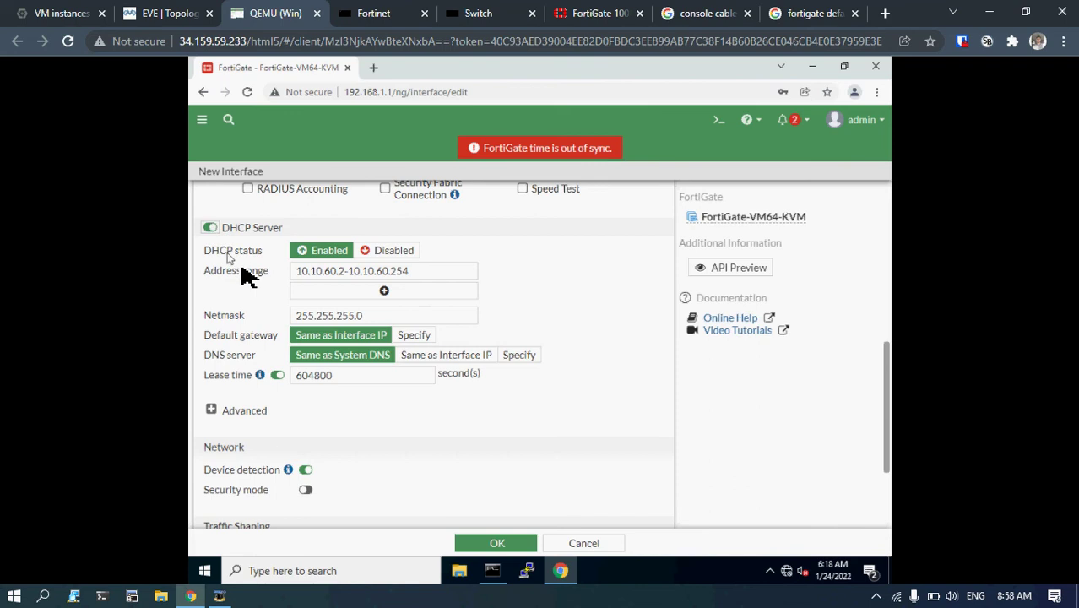
Set the DHCP address range to 10.10.60.50-10.10.60.240, per the topology plan.
{"action": "left_click", "coordinate": [181, 10]}
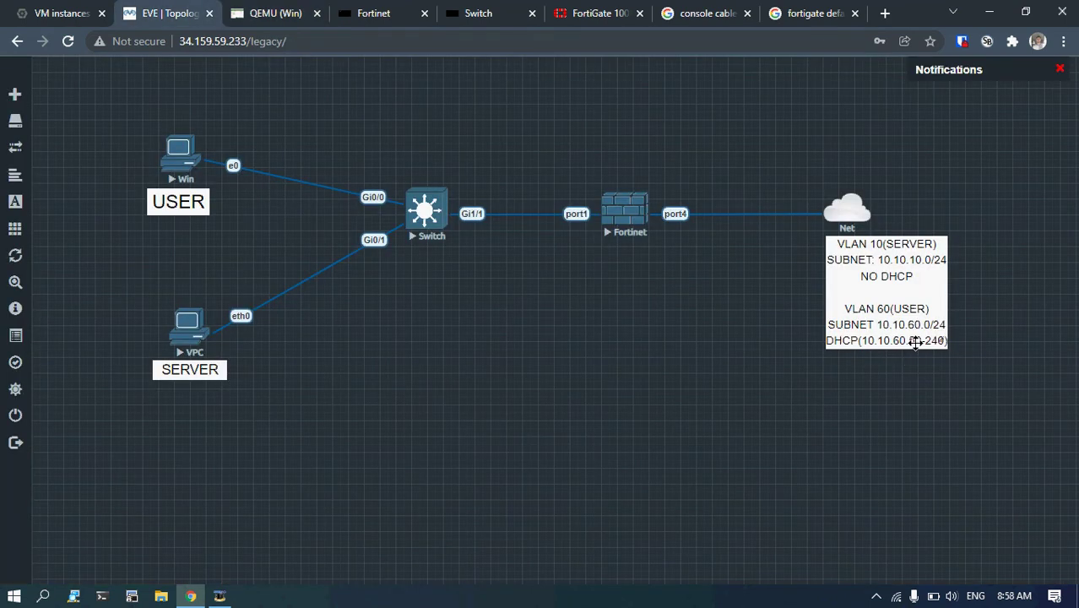
{"action": "left_click", "coordinate": [274, 12]}
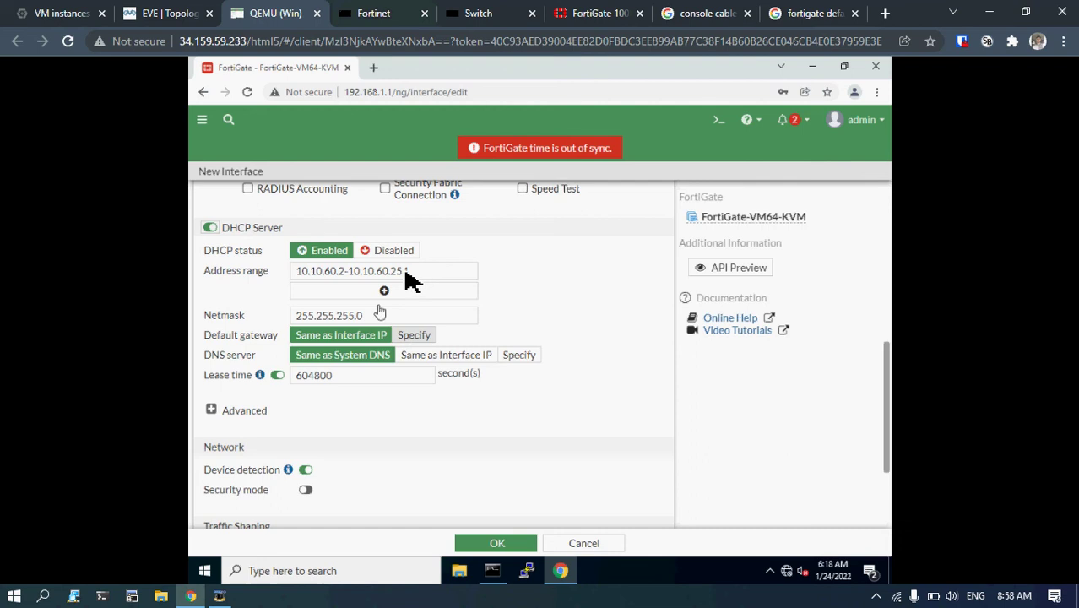
{"action": "type", "text": "4"}
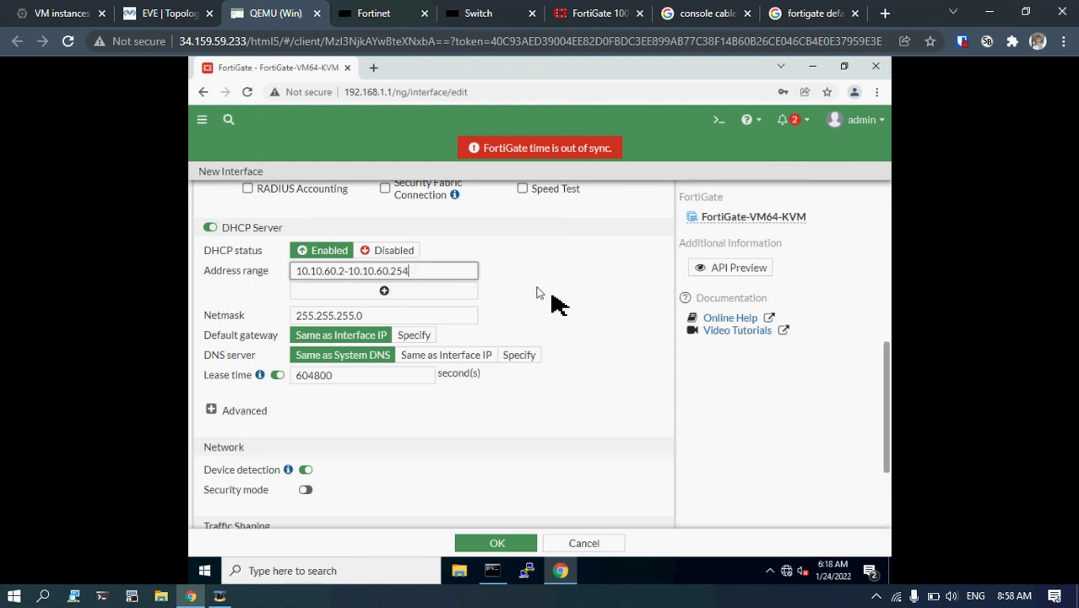
{"action": "key", "text": "BackSpace"}
{"action": "key", "text": "BackSpace"}
{"action": "type", "text": "40"}
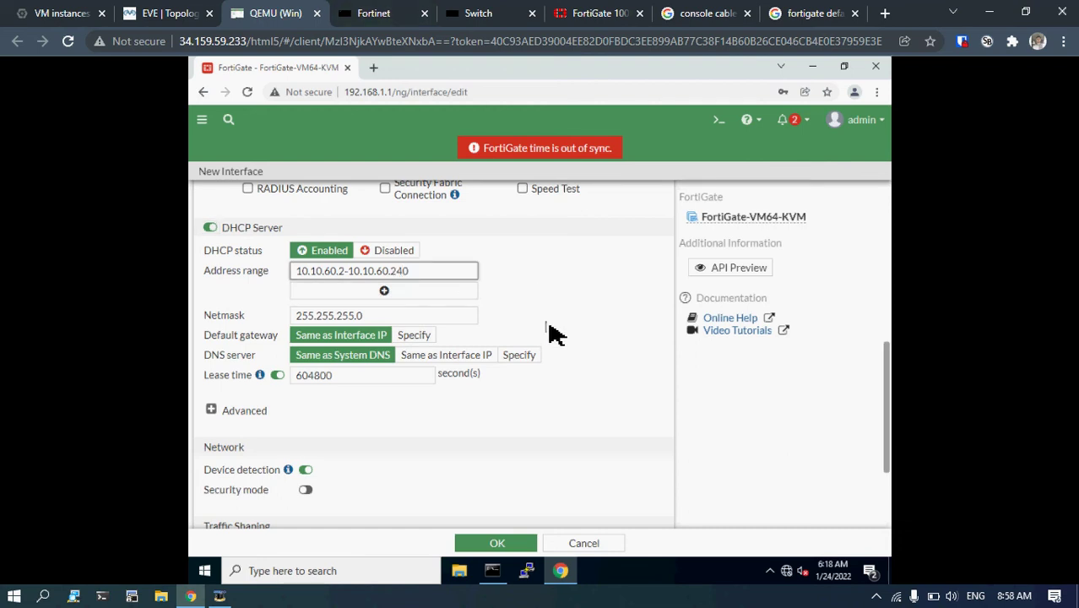
{"action": "key", "text": "Left"}
{"action": "key", "text": "Left"}
{"action": "key", "text": "Left"}
{"action": "key", "text": "Left"}
{"action": "key", "text": "Left"}
{"action": "key", "text": "BackSpace"}
{"action": "type", "text": "50"}
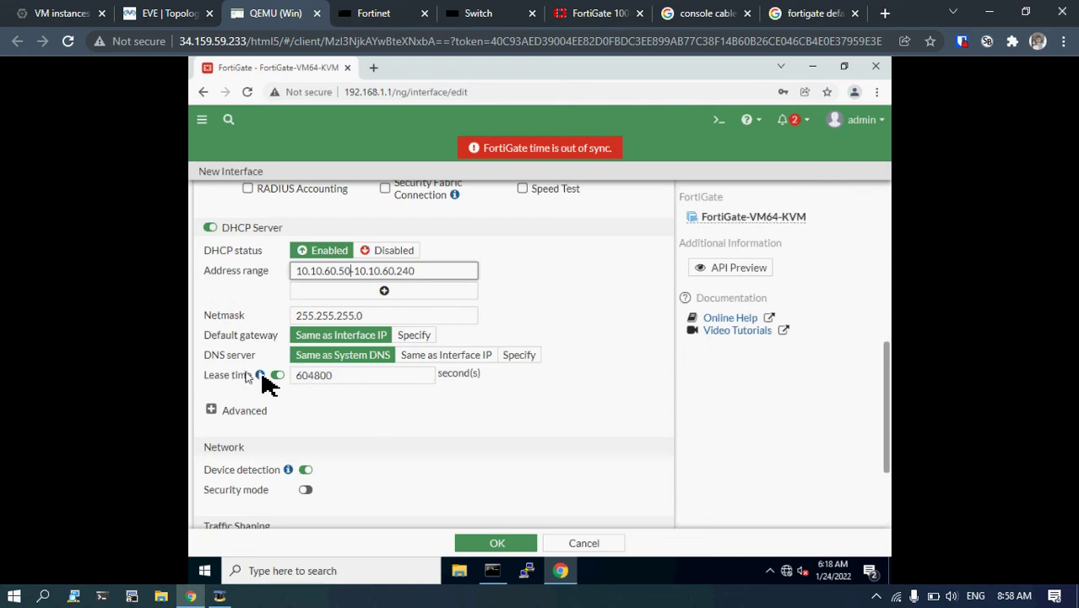
{"action": "mouse_move", "coordinate": [262, 376]}
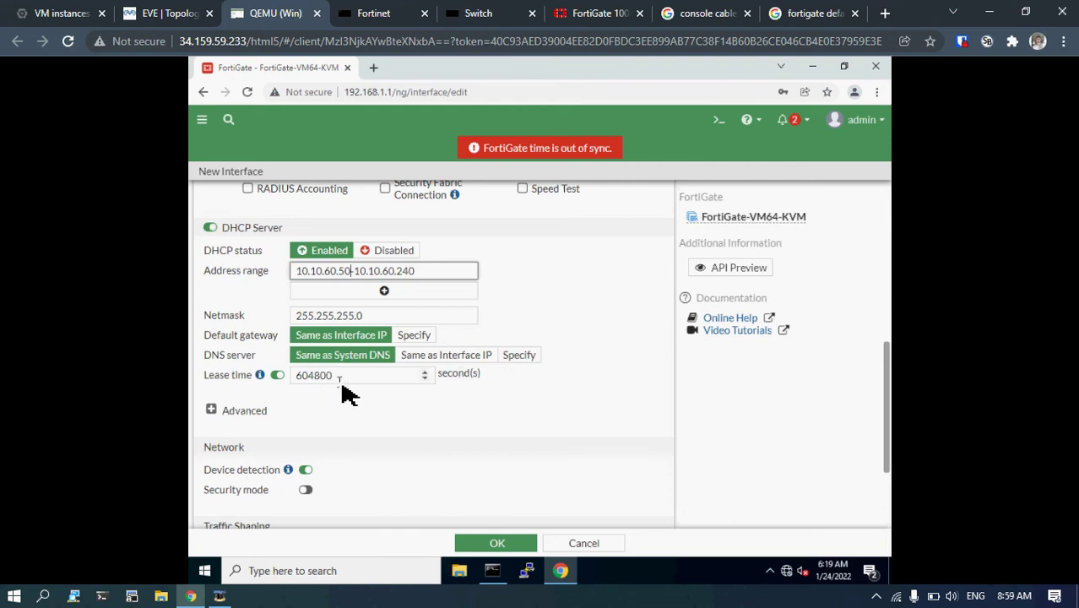
Look up 604800 seconds in days (7 days) on Google, then go back to FortiGate.
{"action": "left_click", "coordinate": [884, 13]}
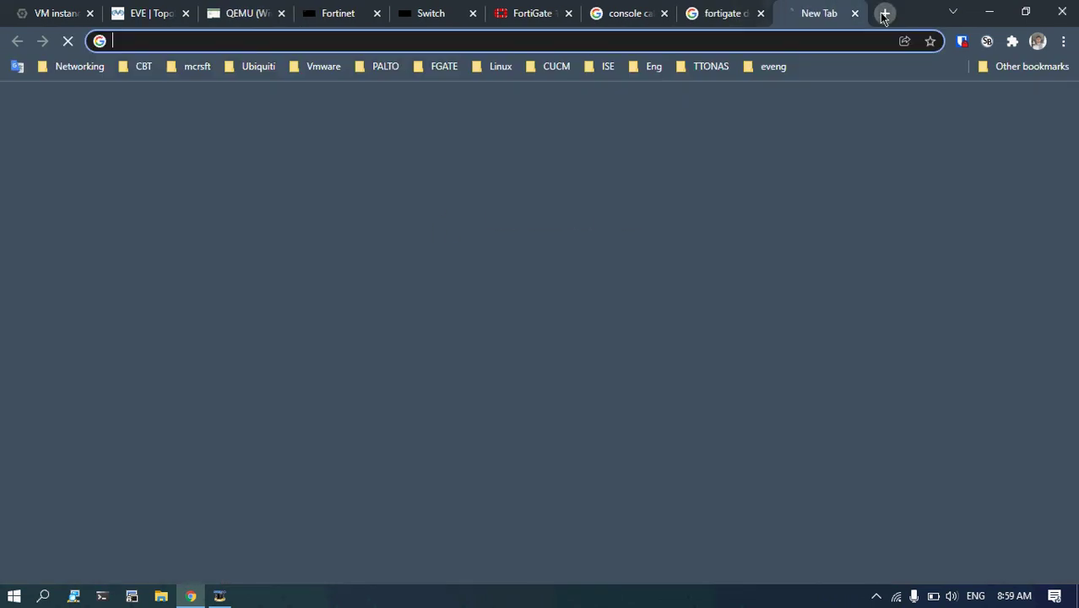
{"action": "type", "text": "60480"}
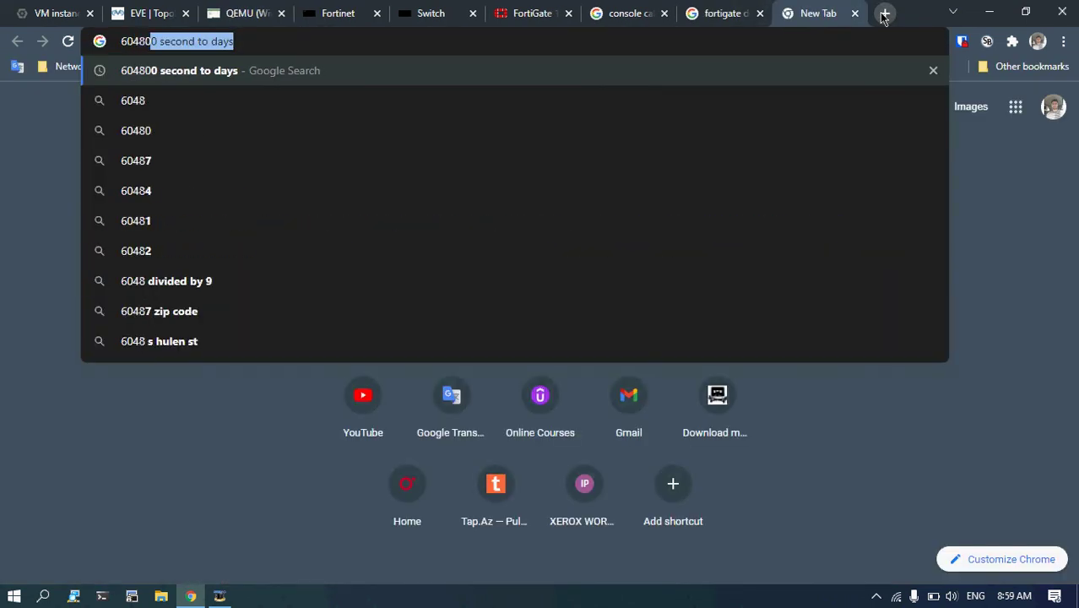
{"action": "type", "text": "0 S"}
{"action": "key", "text": "Return"}
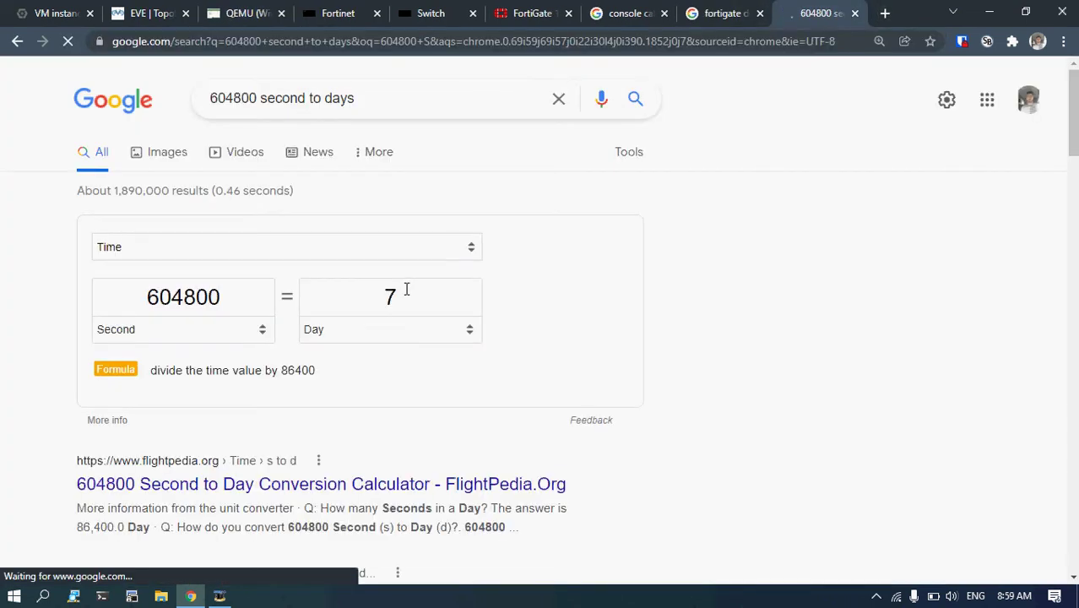
{"action": "left_click", "coordinate": [625, 13]}
{"action": "left_click", "coordinate": [532, 14]}
{"action": "left_click", "coordinate": [430, 14]}
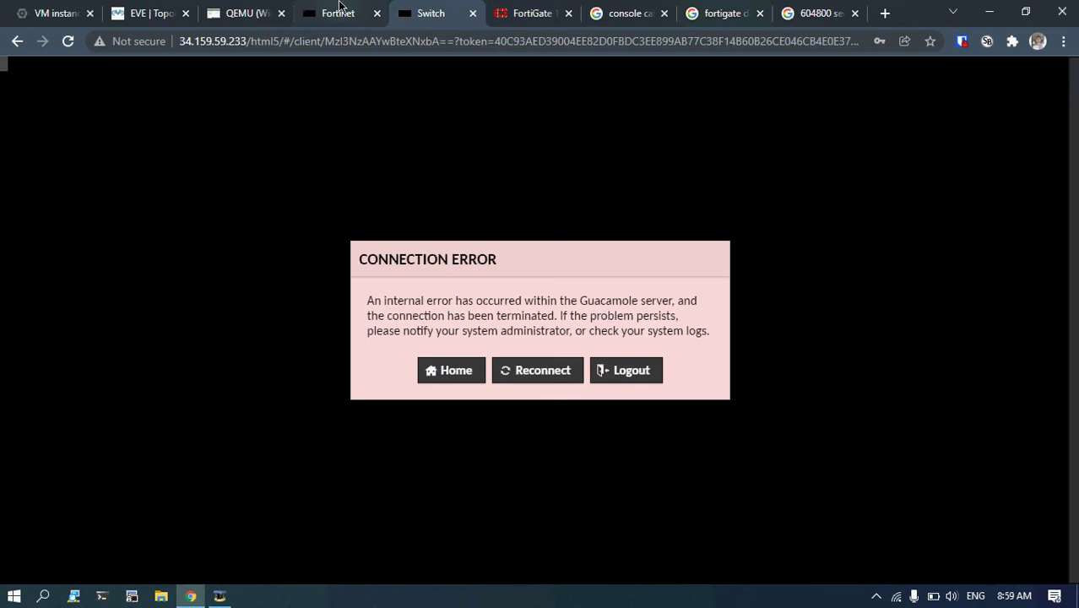
{"action": "left_click", "coordinate": [338, 12]}
{"action": "left_click", "coordinate": [246, 13]}
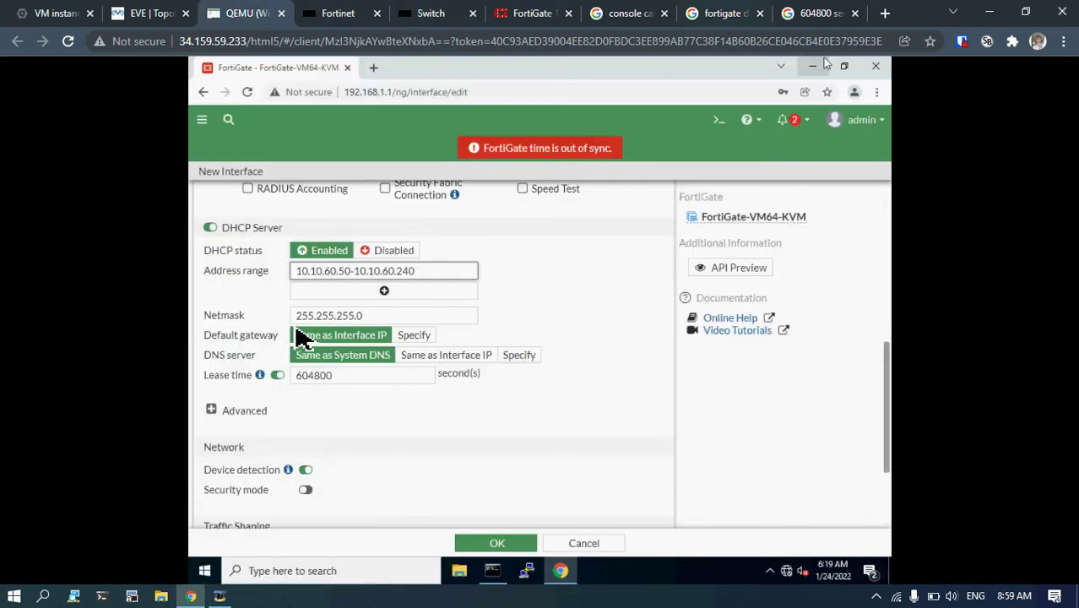
Close the Fortinet and Switch tabs and select the DHCP Lease time field.
{"action": "left_click", "coordinate": [377, 13]}
{"action": "left_click", "coordinate": [376, 13]}
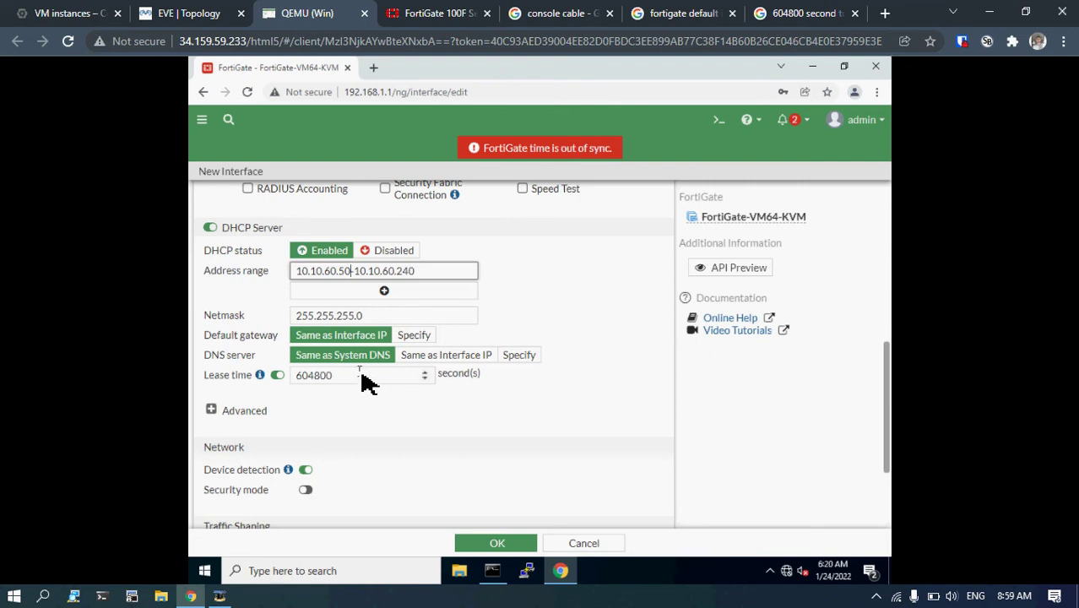
{"action": "left_click", "coordinate": [363, 378]}
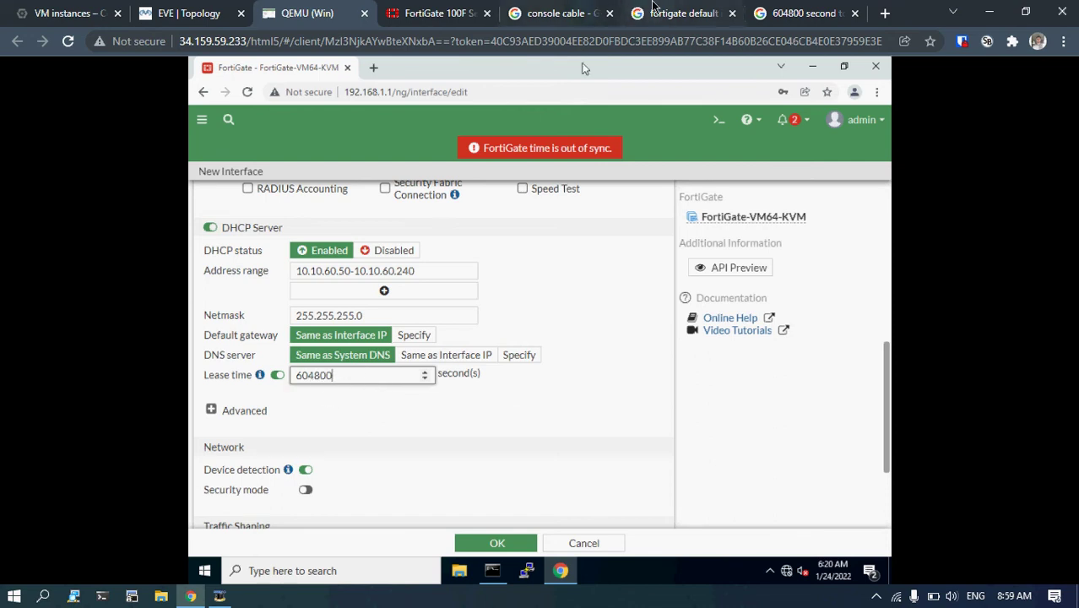
Replace the Google query with '1 days to seconds' and run the search.
{"action": "left_click", "coordinate": [770, 10]}
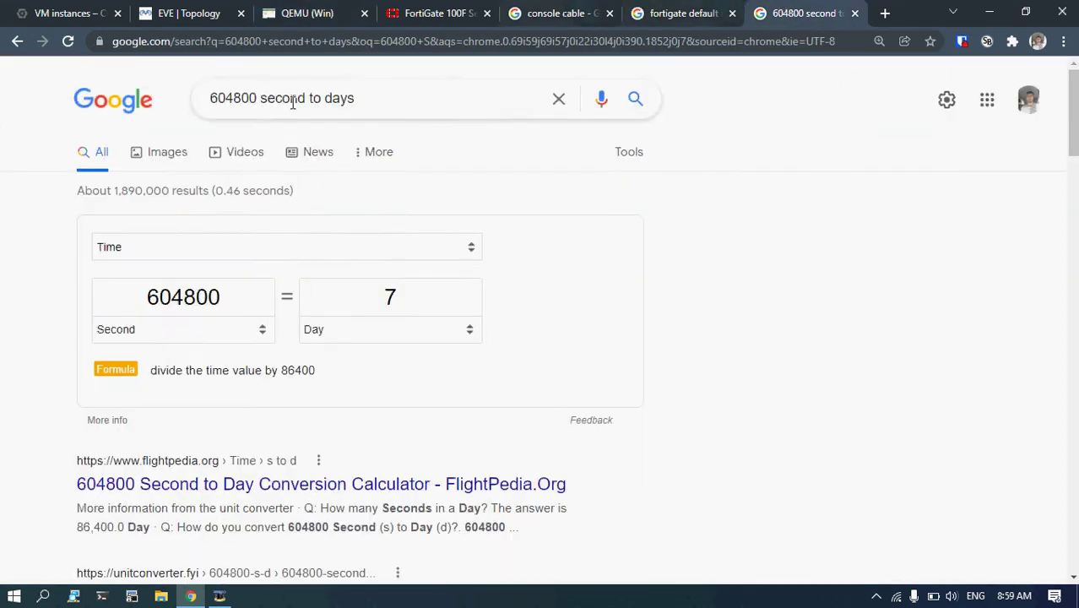
{"action": "left_click", "coordinate": [367, 101]}
{"action": "key", "text": "ctrl+a"}
{"action": "type", "text": "1 DAYS"}
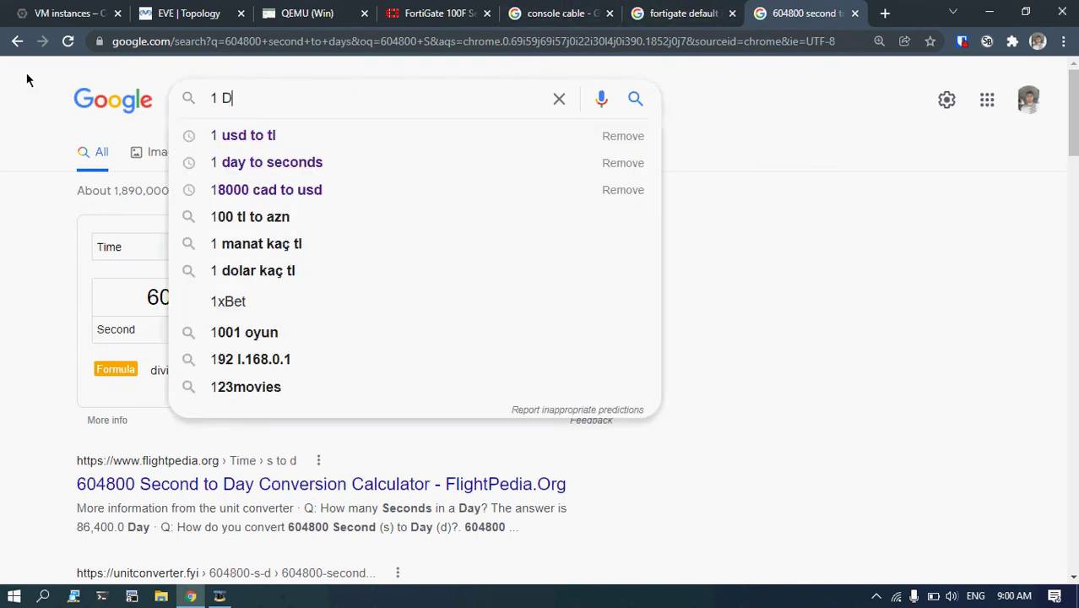
{"action": "key", "text": "BackSpace"}
{"action": "key", "text": "BackSpace"}
{"action": "key", "text": "BackSpace"}
{"action": "key", "text": "BackSpace"}
{"action": "type", "text": "ays to"}
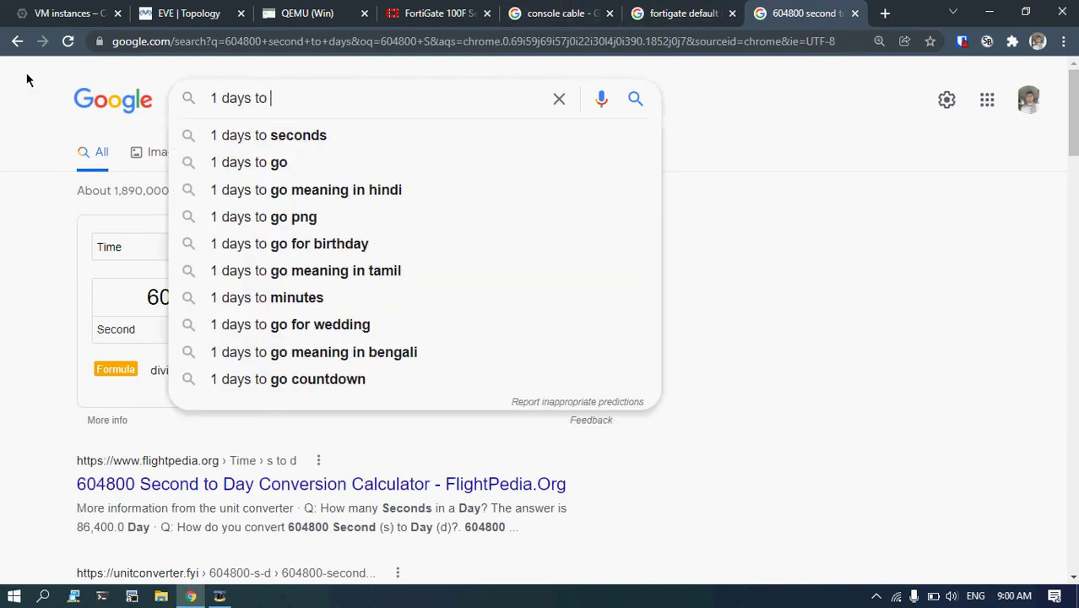
{"action": "key", "text": "Down"}
{"action": "key", "text": "Return"}
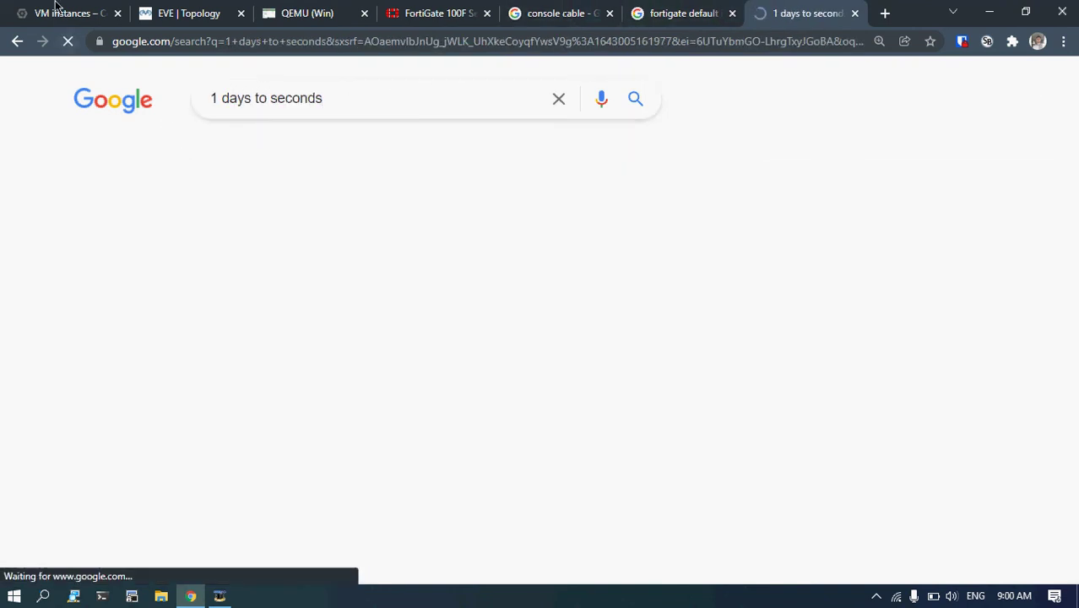
Copy the 86400 seconds result and go back to the FortiGate interface page.
{"action": "left_click", "coordinate": [389, 297]}
{"action": "double_click", "coordinate": [390, 297]}
{"action": "right_click", "coordinate": [385, 295]}
{"action": "left_click", "coordinate": [414, 306]}
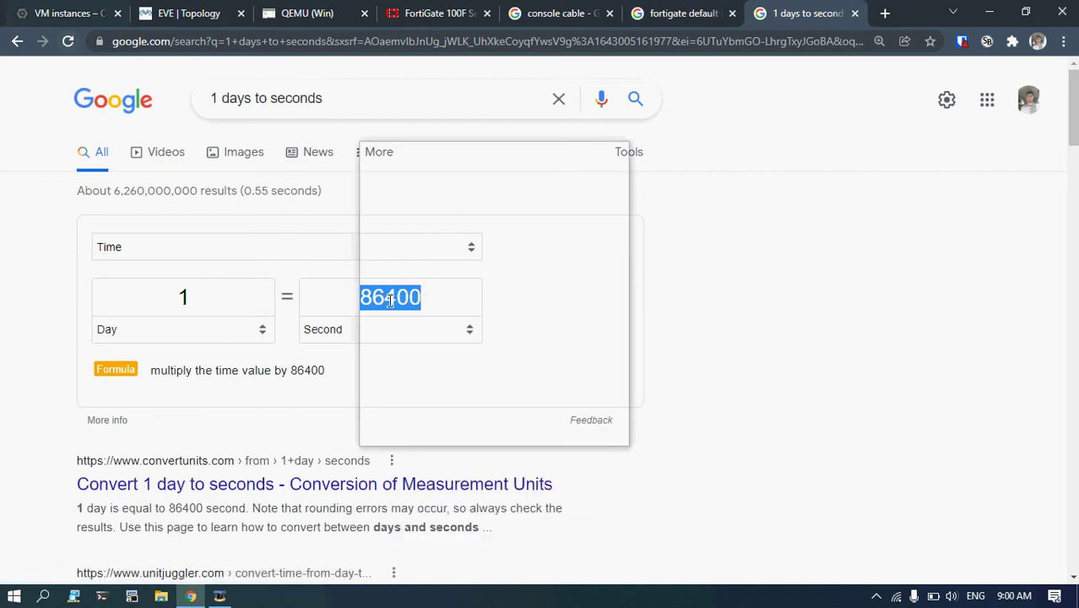
{"action": "key", "text": "Escape"}
{"action": "right_click", "coordinate": [379, 293]}
{"action": "left_click", "coordinate": [424, 346]}
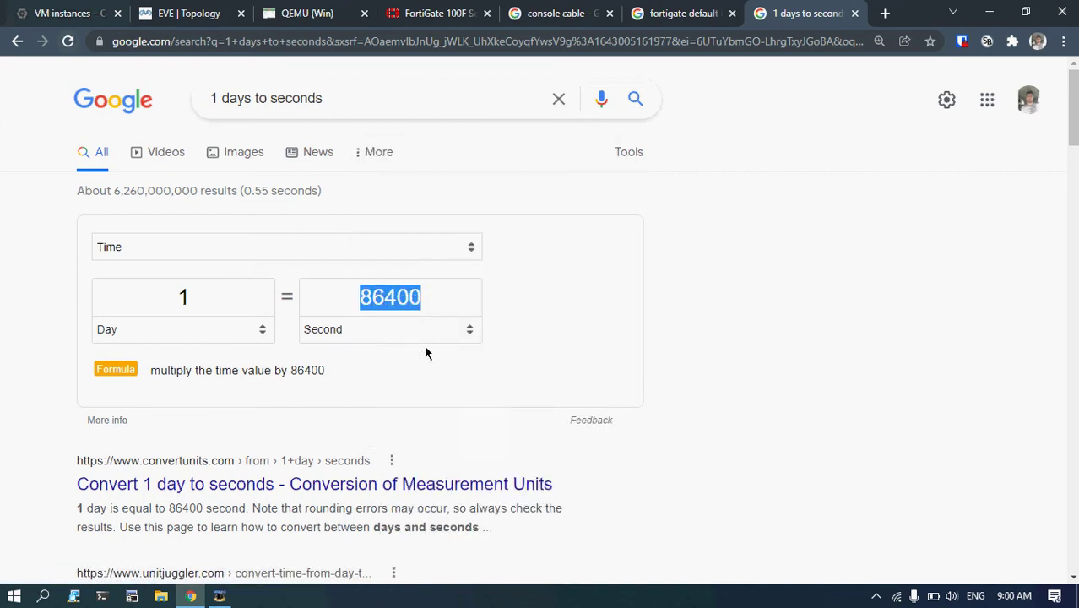
{"action": "left_click", "coordinate": [435, 12]}
{"action": "left_click", "coordinate": [305, 13]}
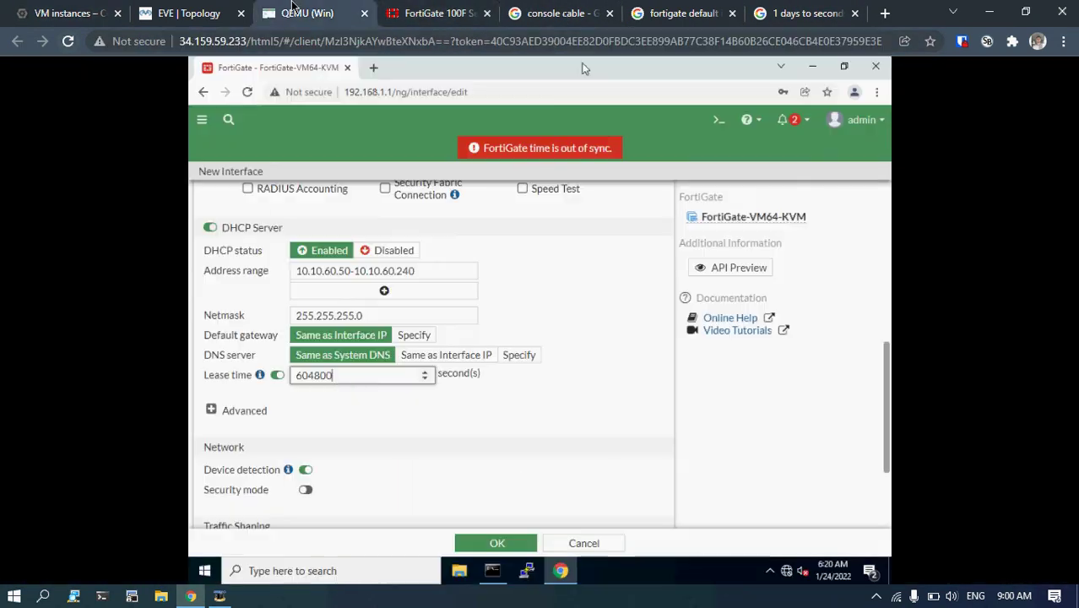
Change the USER VLAN's DHCP lease time from 604800 to 86400 seconds and submit the form.
{"action": "left_click_drag", "start_coordinate": [356, 378], "coordinate": [248, 379]}
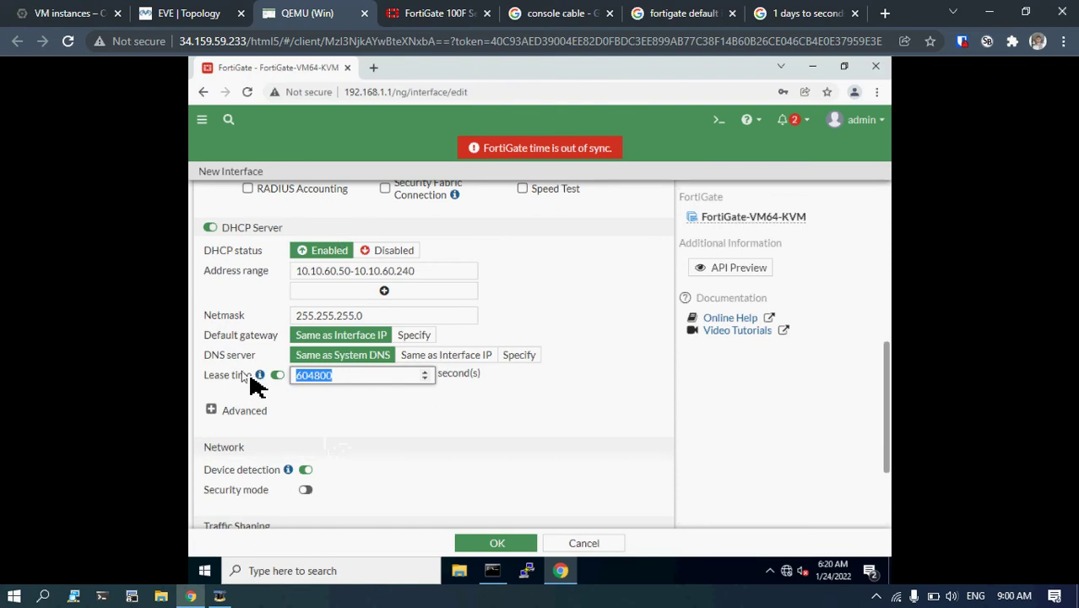
{"action": "key", "text": "BackSpace"}
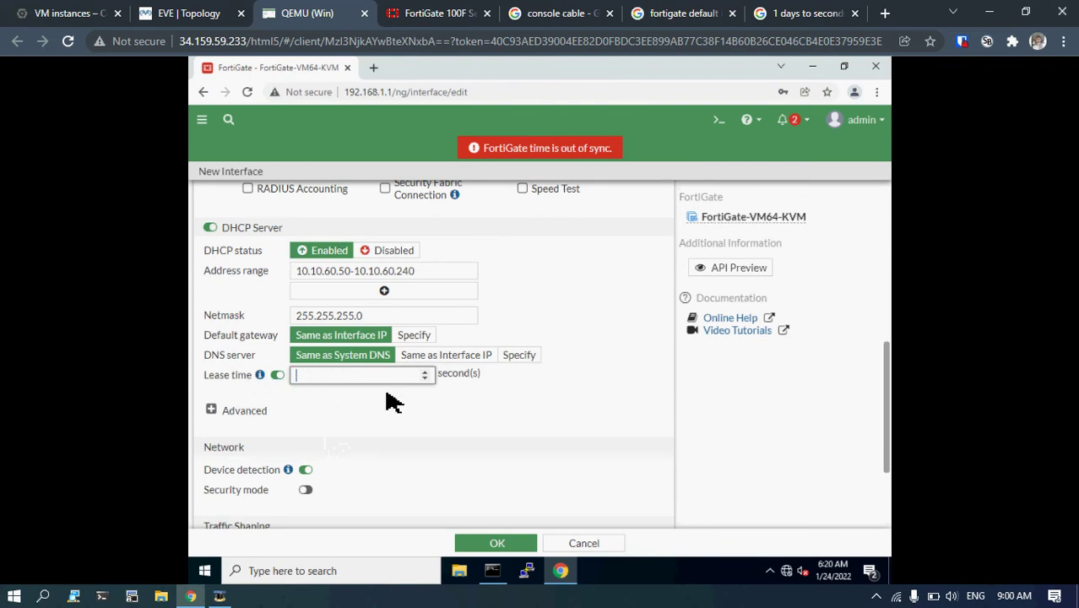
{"action": "left_click", "coordinate": [794, 13]}
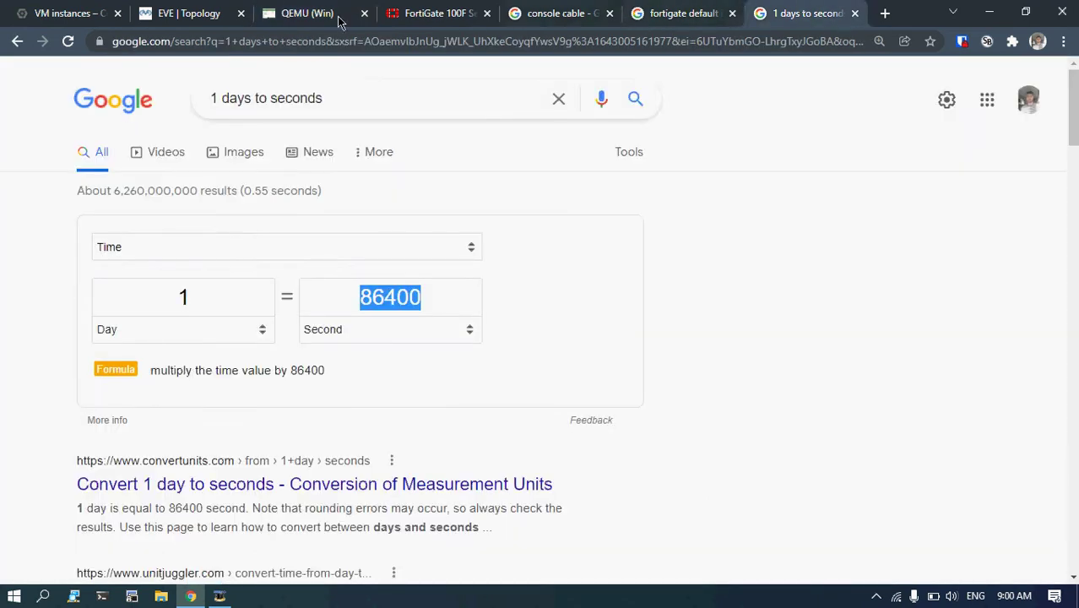
{"action": "left_click", "coordinate": [371, 10]}
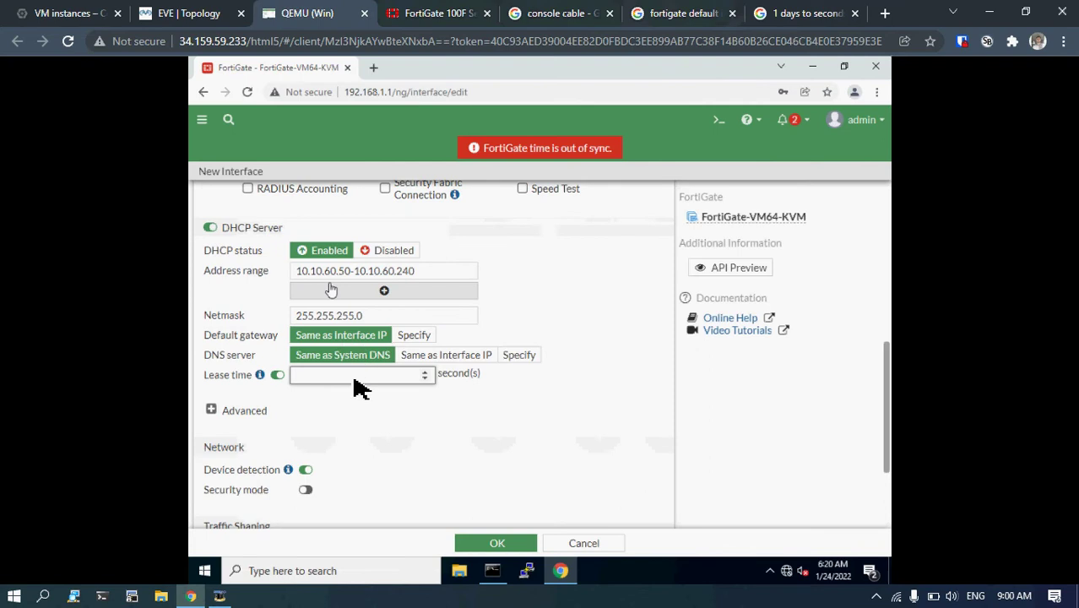
{"action": "type", "text": "8"}
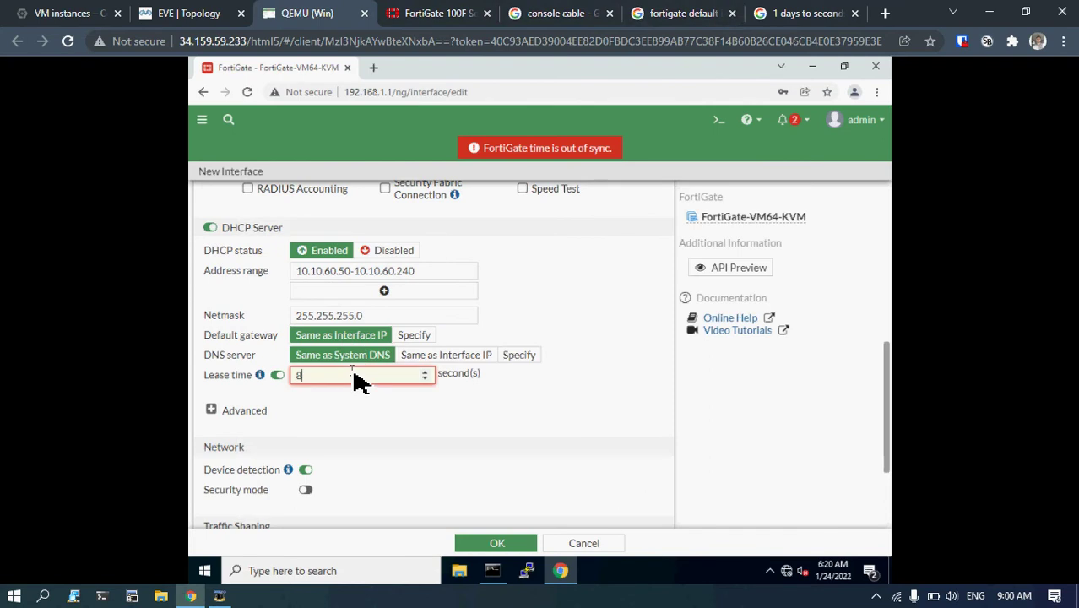
{"action": "type", "text": "6400"}
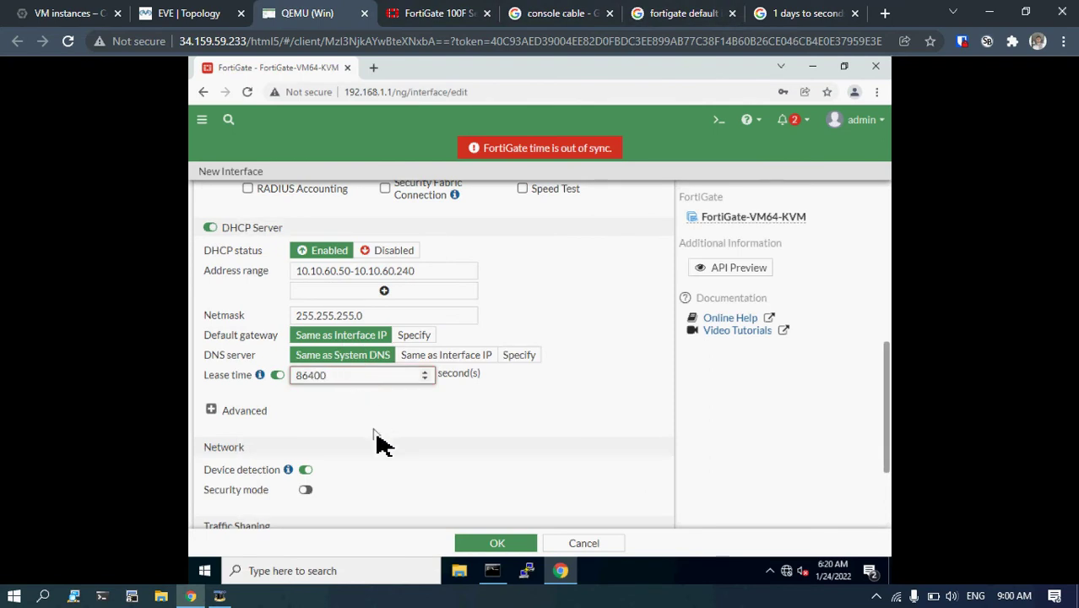
{"action": "scroll", "coordinate": [378, 441], "scroll_direction": "down", "scroll_amount": 2}
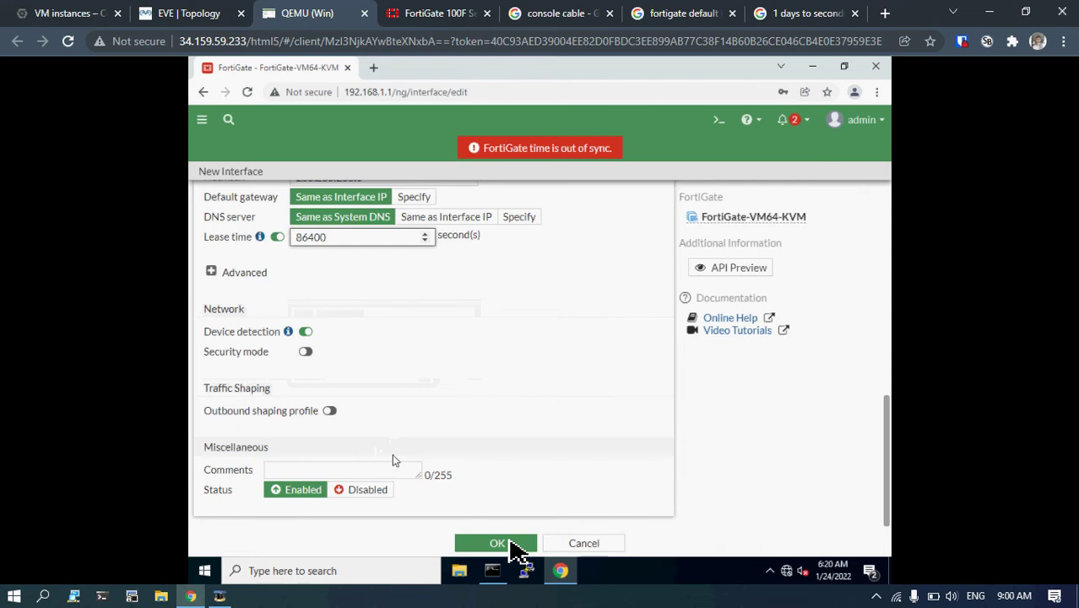
{"action": "scroll", "coordinate": [449, 438], "scroll_direction": "up", "scroll_amount": 5}
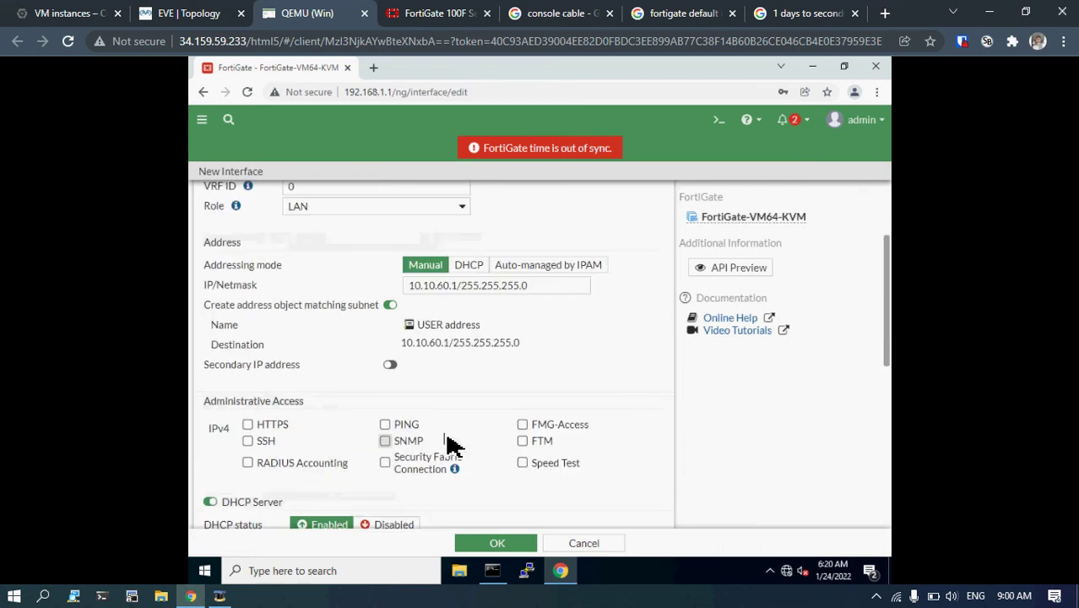
{"action": "scroll", "coordinate": [449, 443], "scroll_direction": "up", "scroll_amount": 3}
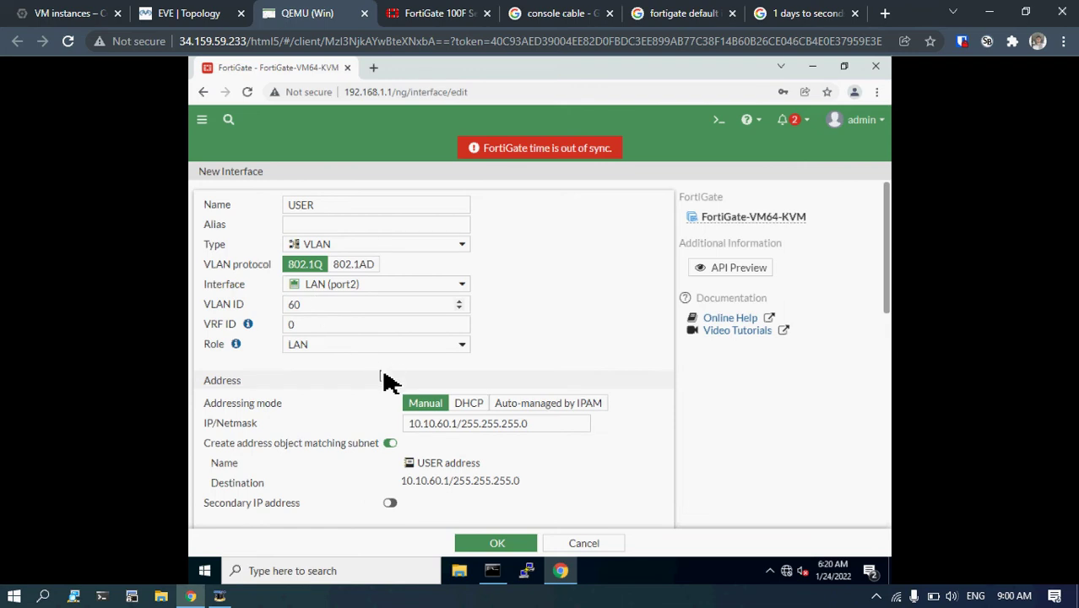
{"action": "scroll", "coordinate": [384, 382], "scroll_direction": "down", "scroll_amount": 10}
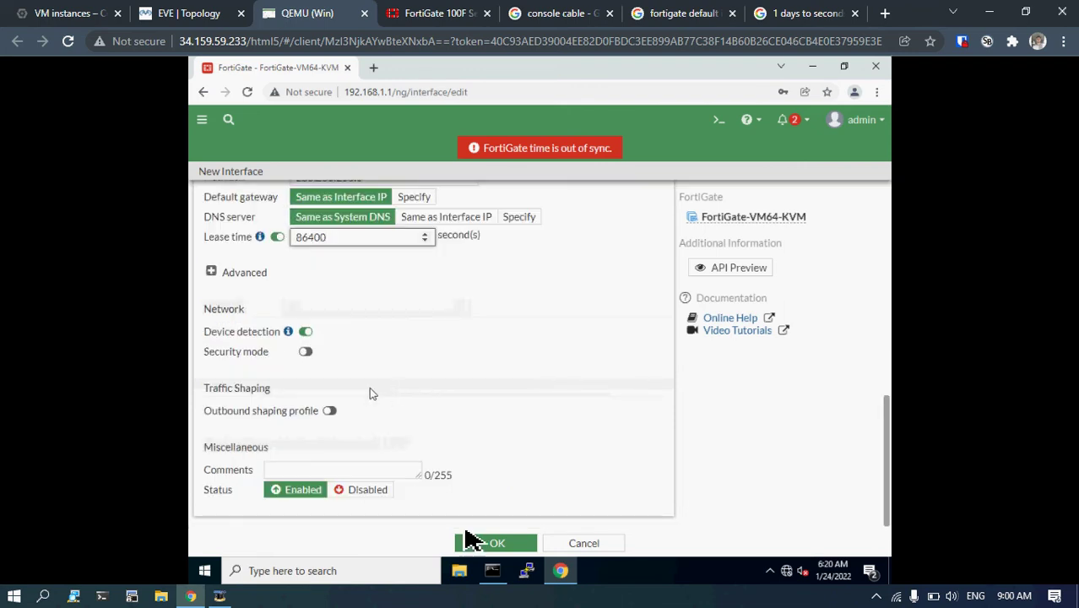
{"action": "left_click", "coordinate": [498, 547]}
Save the interface and expand LAN (port2) to show the SERVER (10.10.10.1) and USER (10.10.60.1) VLANs.
{"action": "left_click", "coordinate": [497, 547]}
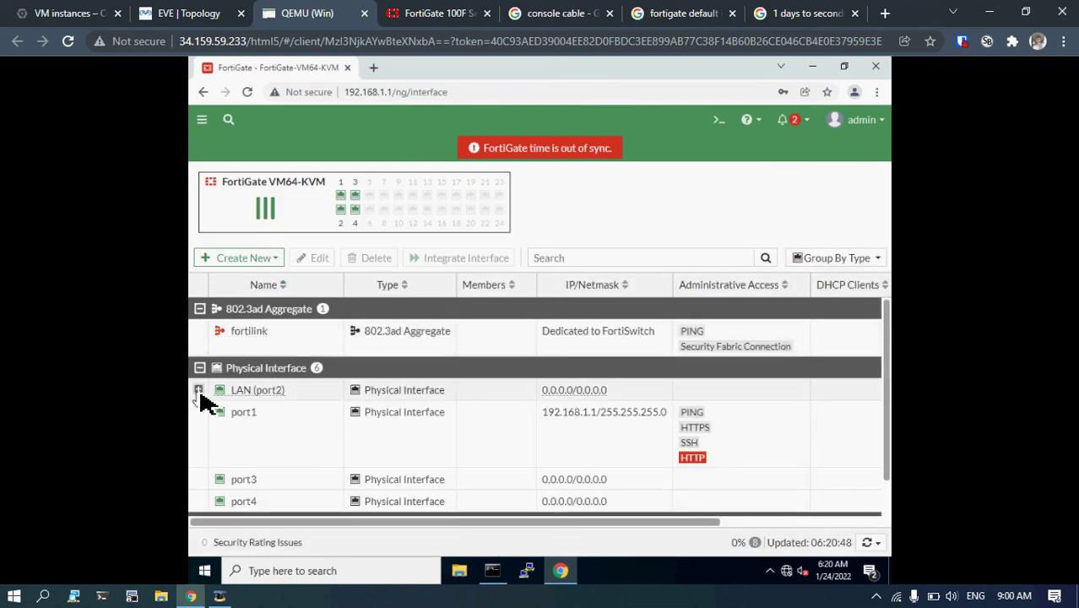
{"action": "left_click", "coordinate": [199, 391]}
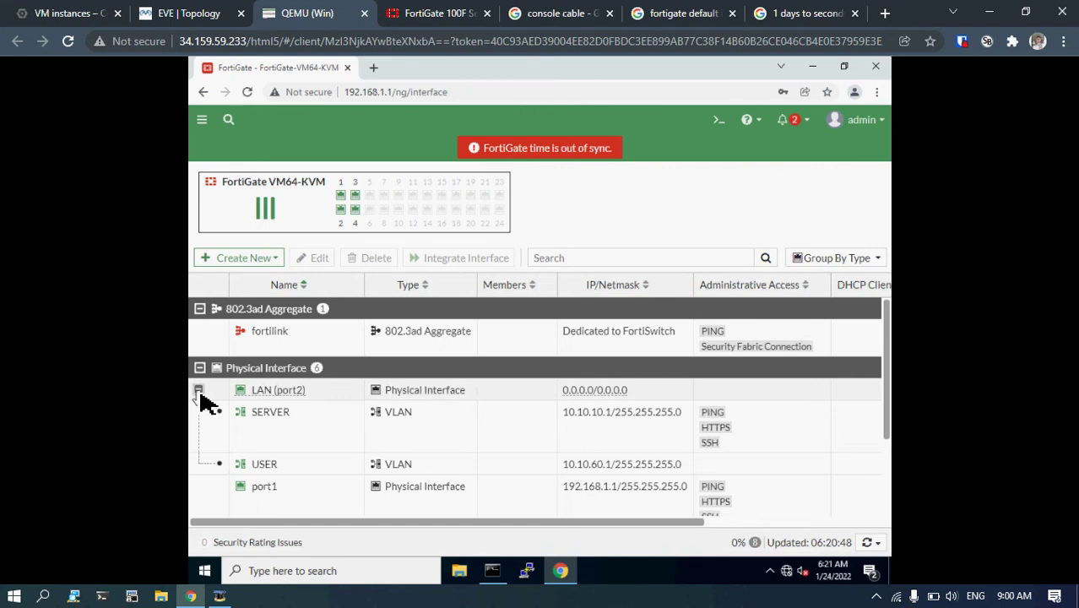
{"action": "left_click", "coordinate": [198, 391]}
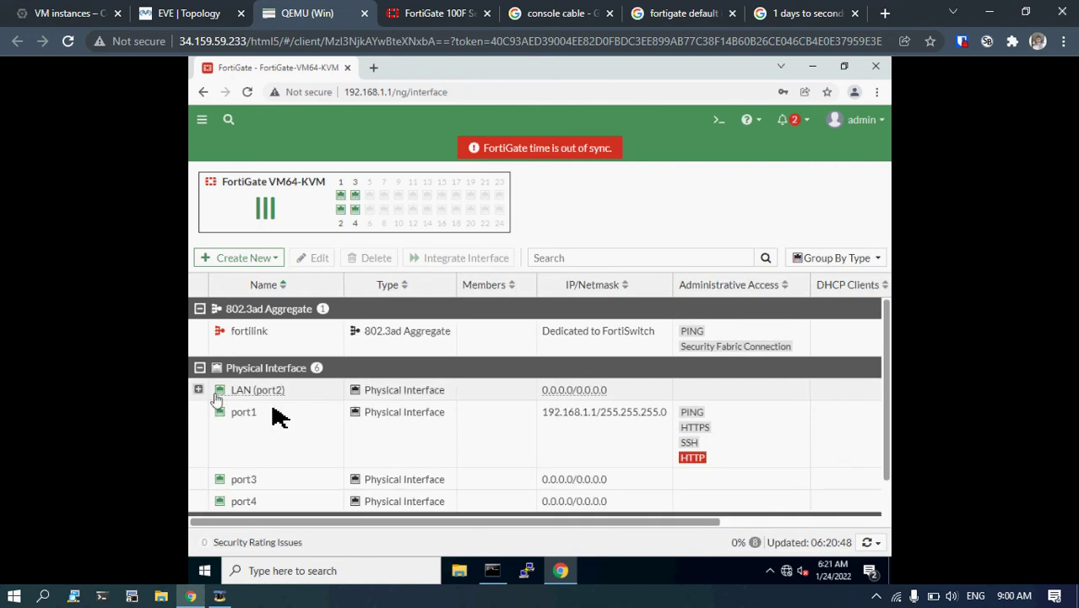
{"action": "scroll", "coordinate": [276, 414], "scroll_direction": "down", "scroll_amount": 1}
{"action": "scroll", "coordinate": [277, 413], "scroll_direction": "up", "scroll_amount": 1}
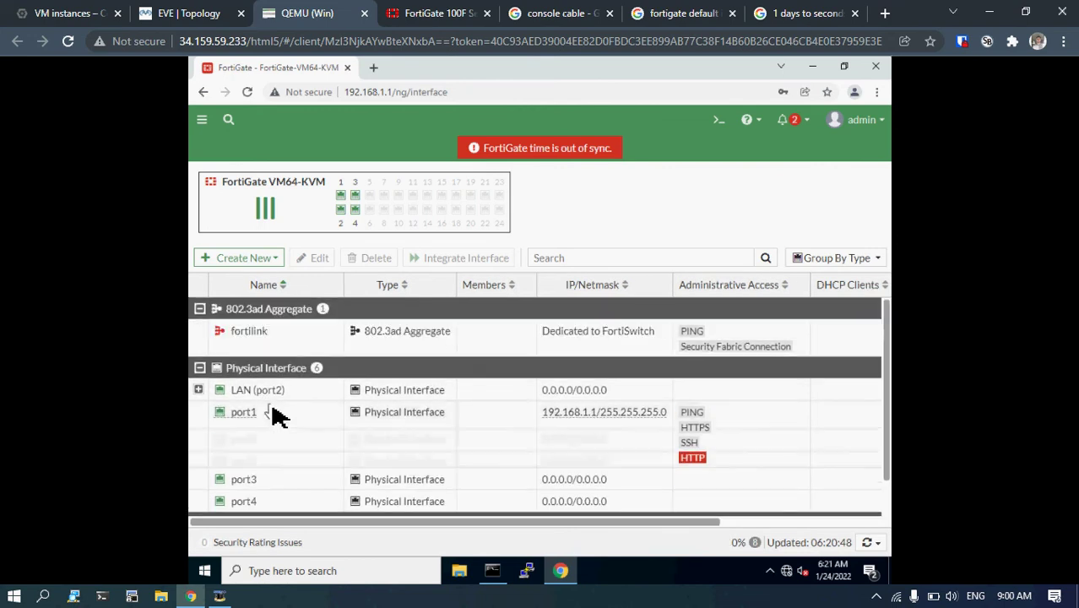
{"action": "left_click", "coordinate": [199, 390]}
{"action": "scroll", "coordinate": [284, 416], "scroll_direction": "down", "scroll_amount": 3}
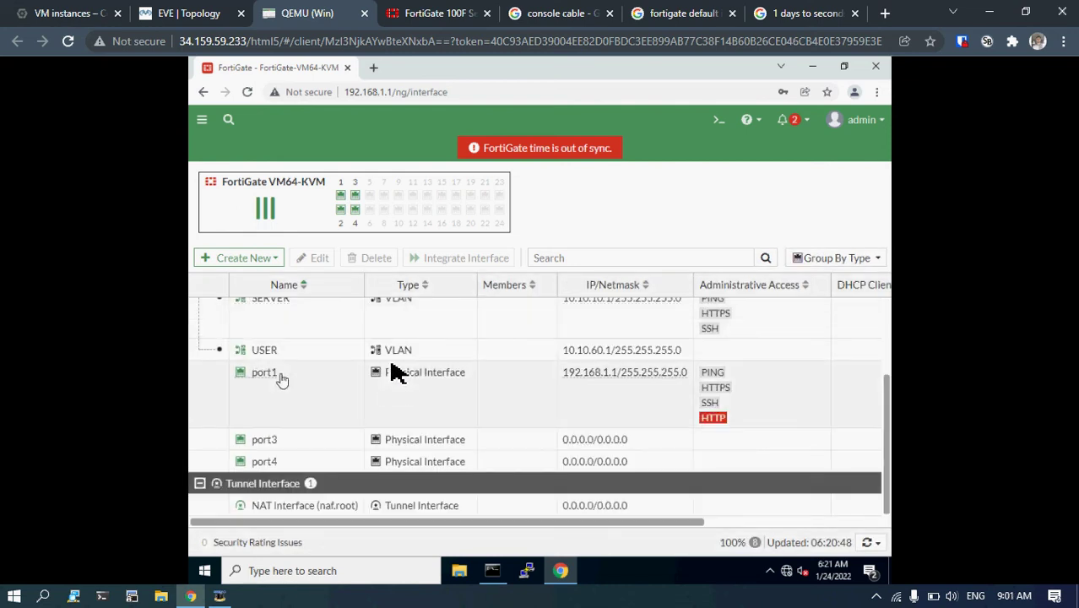
Navigate to Policy & Objects > Firewall Policy and collapse the sidebar.
{"action": "scroll", "coordinate": [363, 358], "scroll_direction": "up", "scroll_amount": 3}
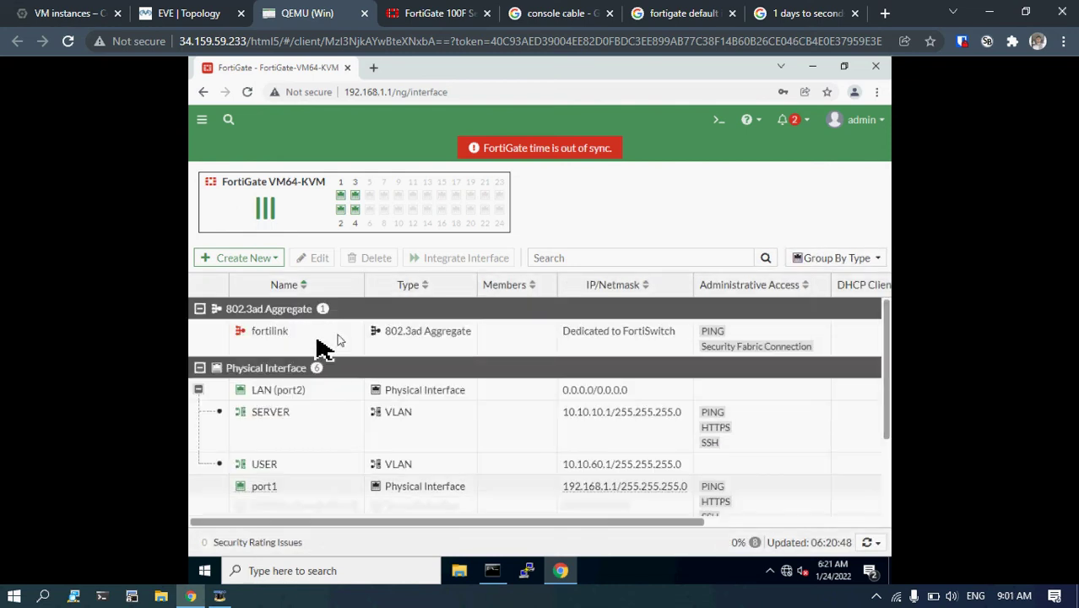
{"action": "left_click", "coordinate": [203, 123]}
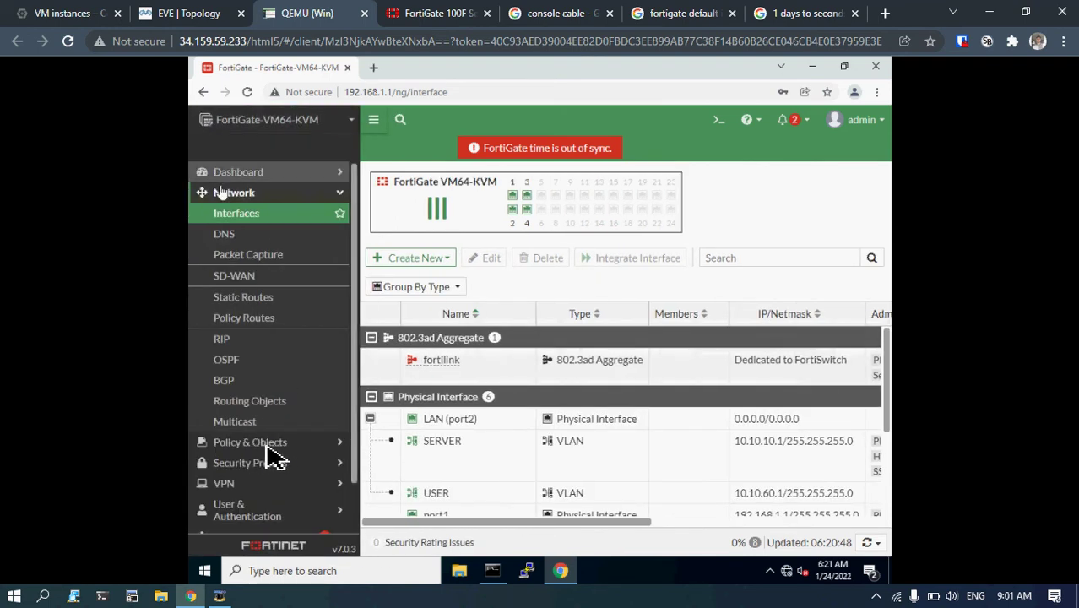
{"action": "left_click", "coordinate": [259, 445]}
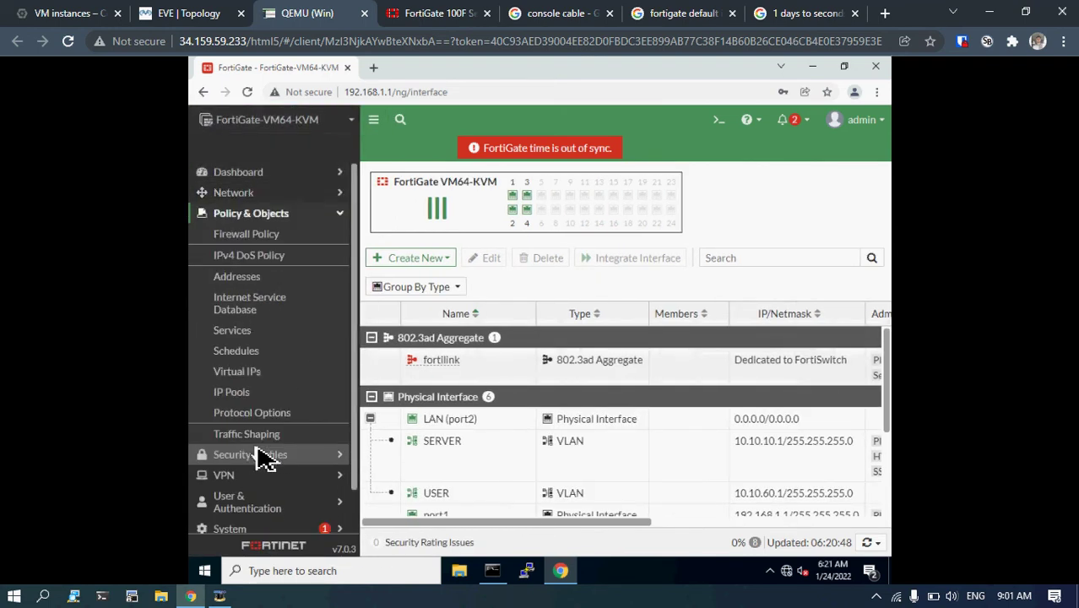
{"action": "left_click", "coordinate": [258, 239]}
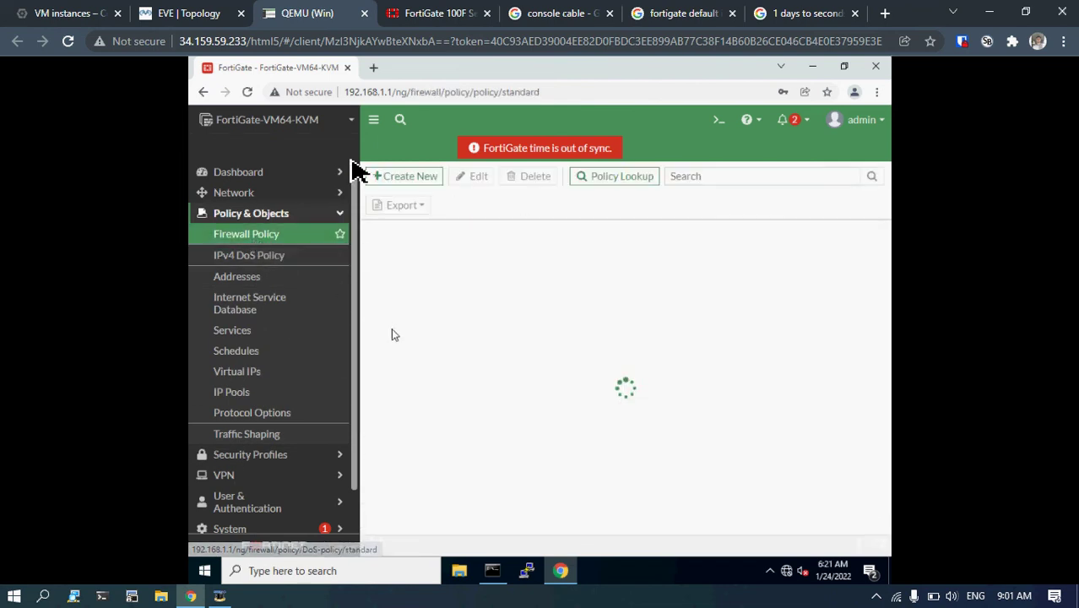
{"action": "left_click", "coordinate": [371, 123]}
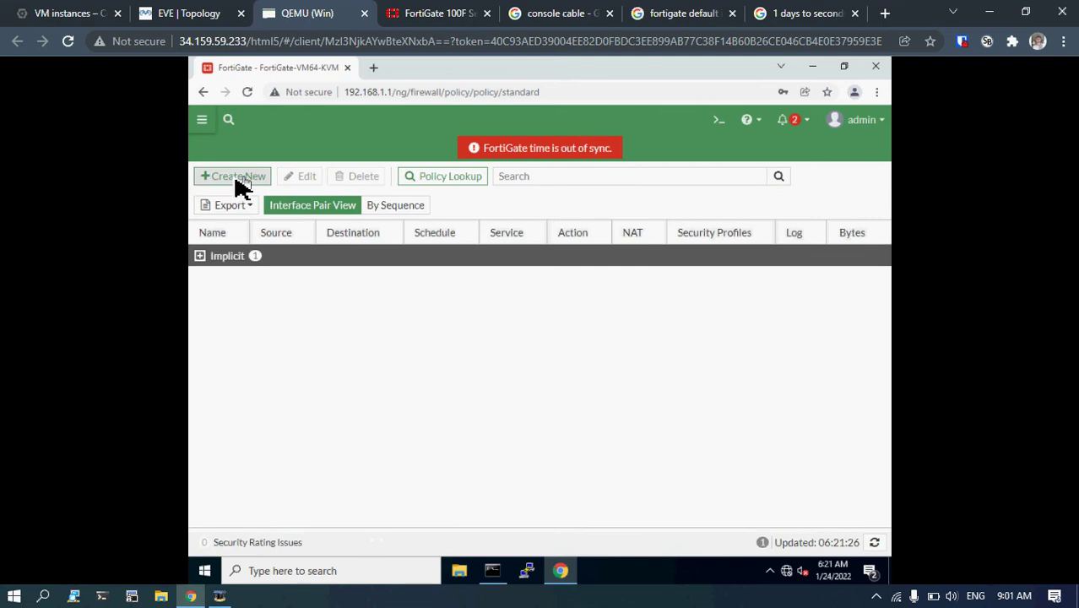
Create a new firewall policy named user-to-server with USER as the incoming interface.
{"action": "left_click", "coordinate": [234, 179]}
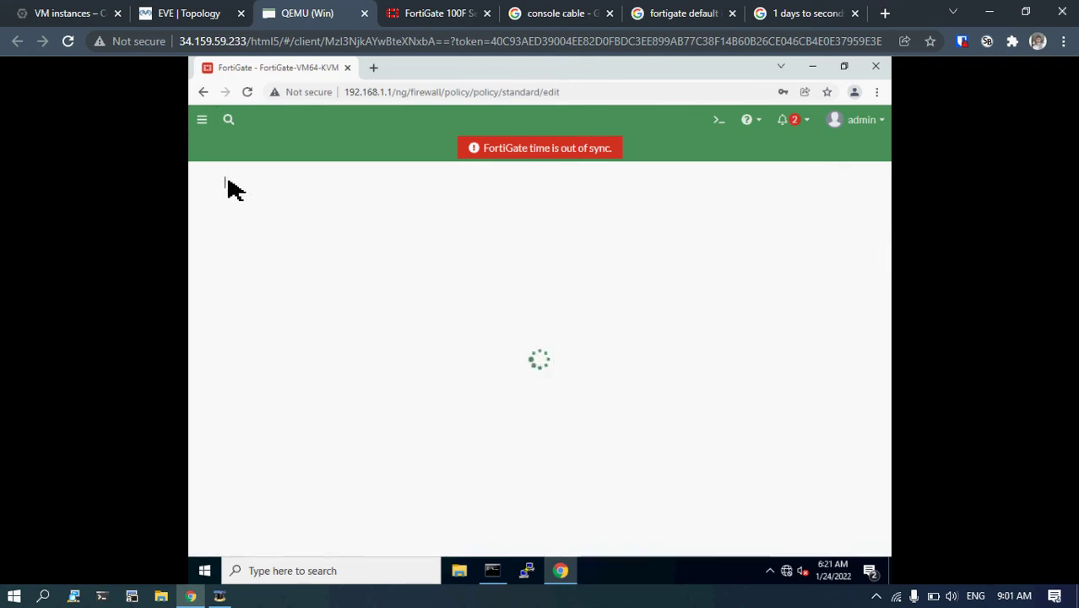
{"action": "left_click", "coordinate": [317, 221]}
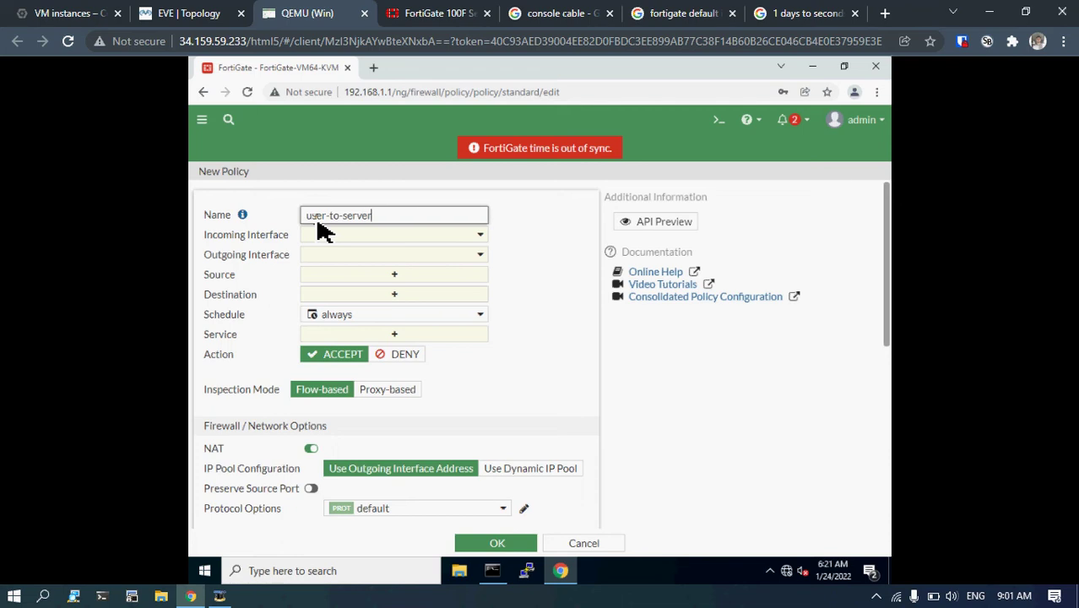
{"action": "left_click", "coordinate": [477, 238]}
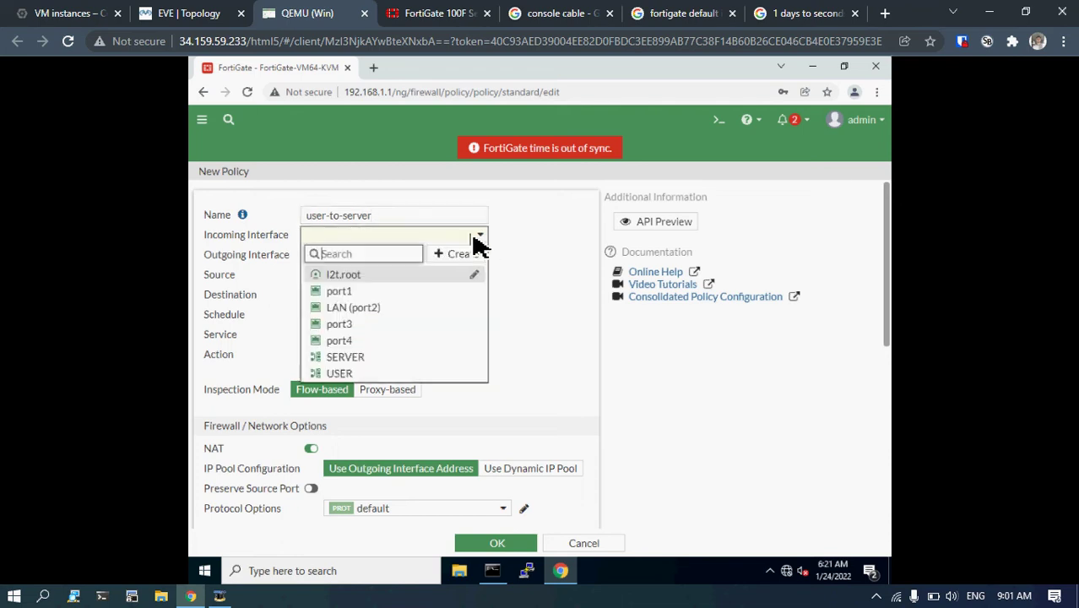
{"action": "left_click", "coordinate": [580, 243]}
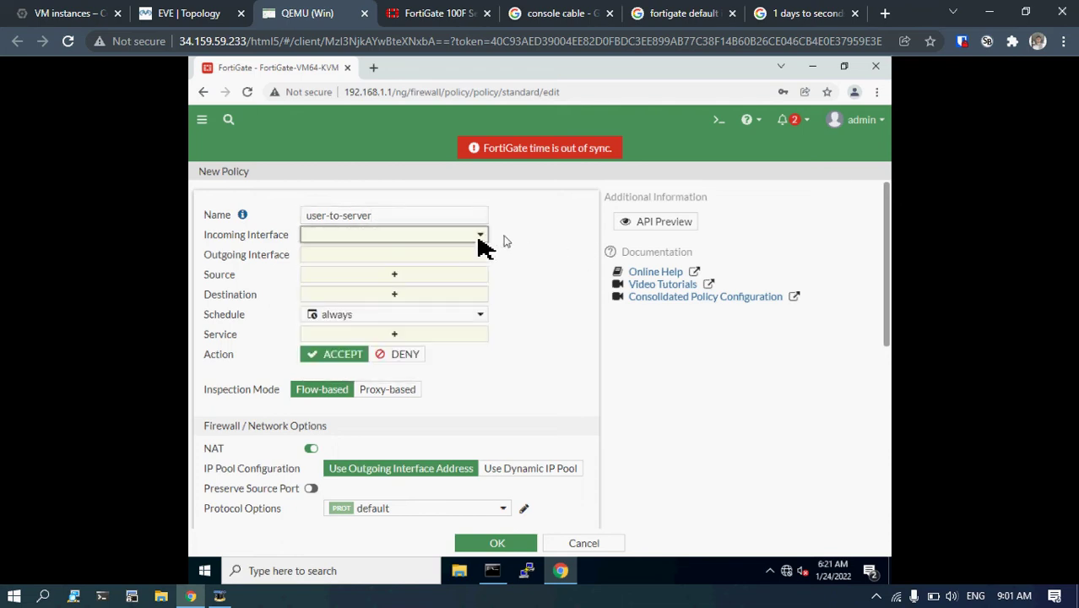
{"action": "left_click", "coordinate": [478, 239]}
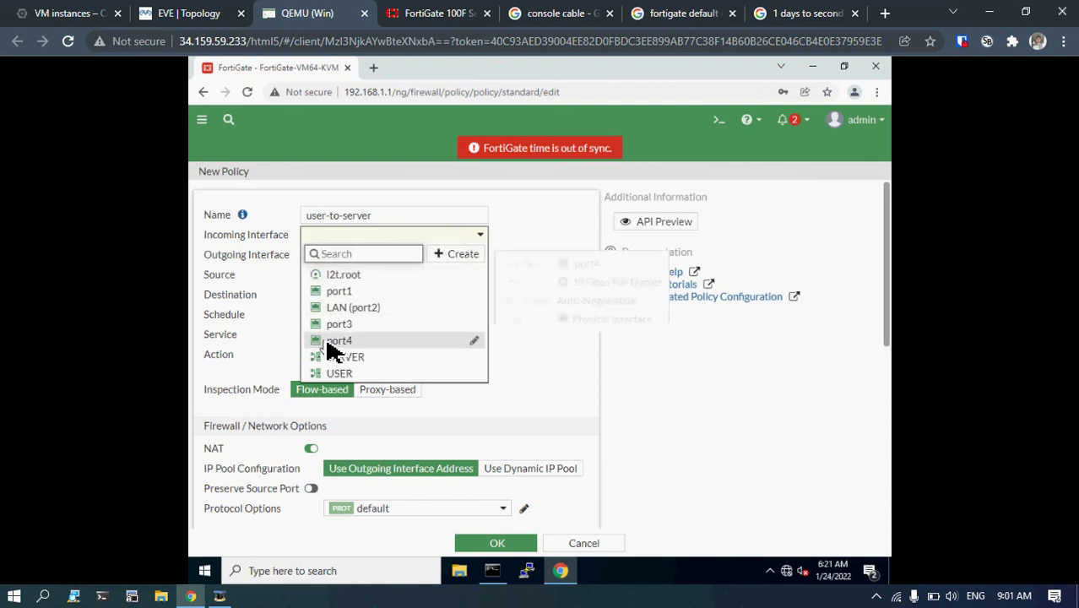
{"action": "mouse_move", "coordinate": [330, 344]}
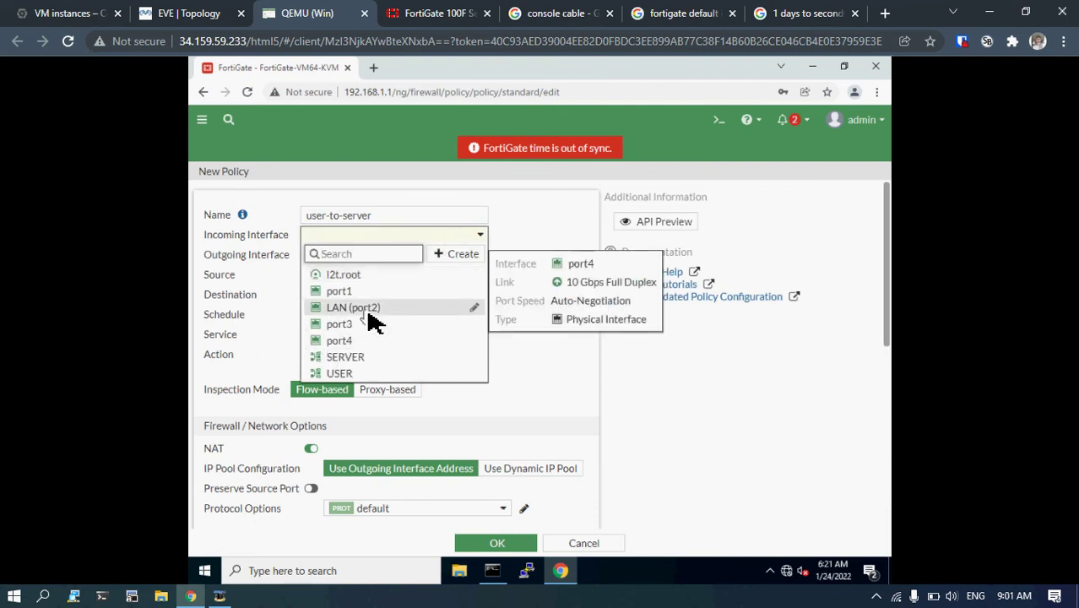
{"action": "mouse_move", "coordinate": [369, 314]}
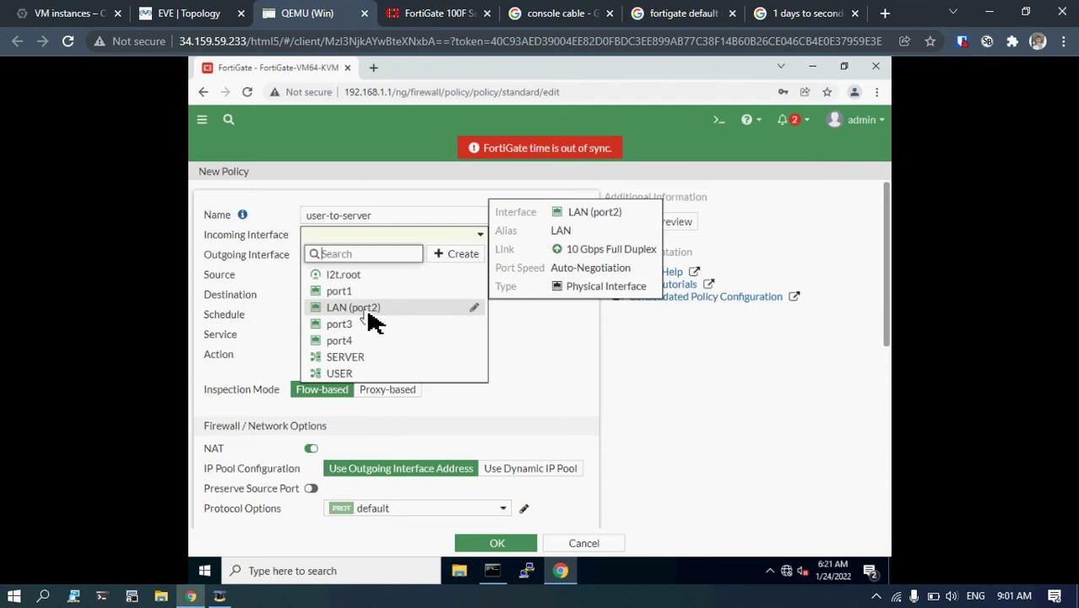
{"action": "left_click", "coordinate": [220, 596]}
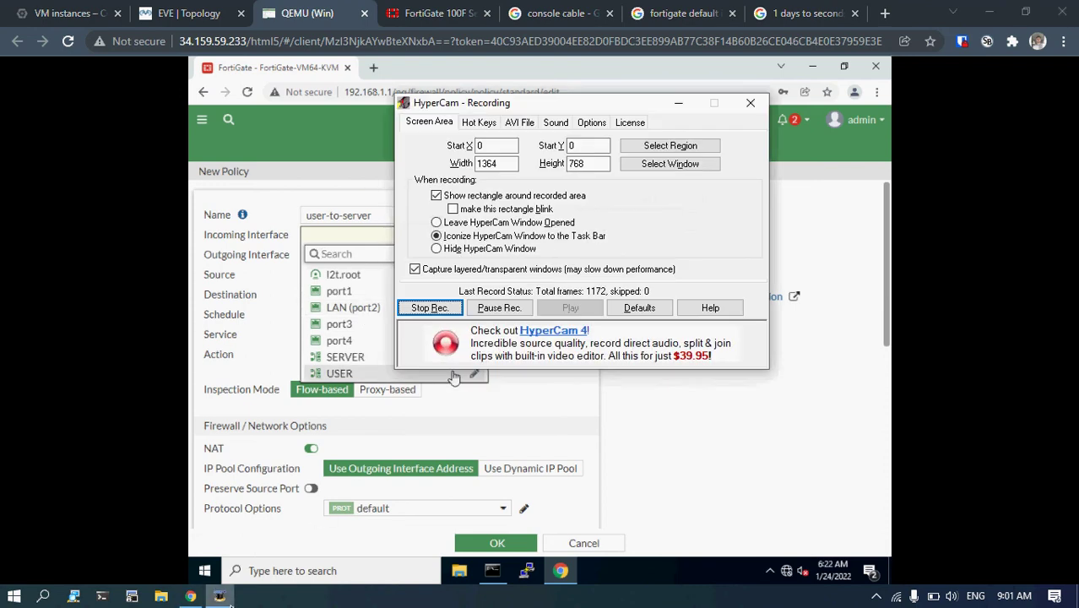
{"action": "left_click", "coordinate": [224, 596]}
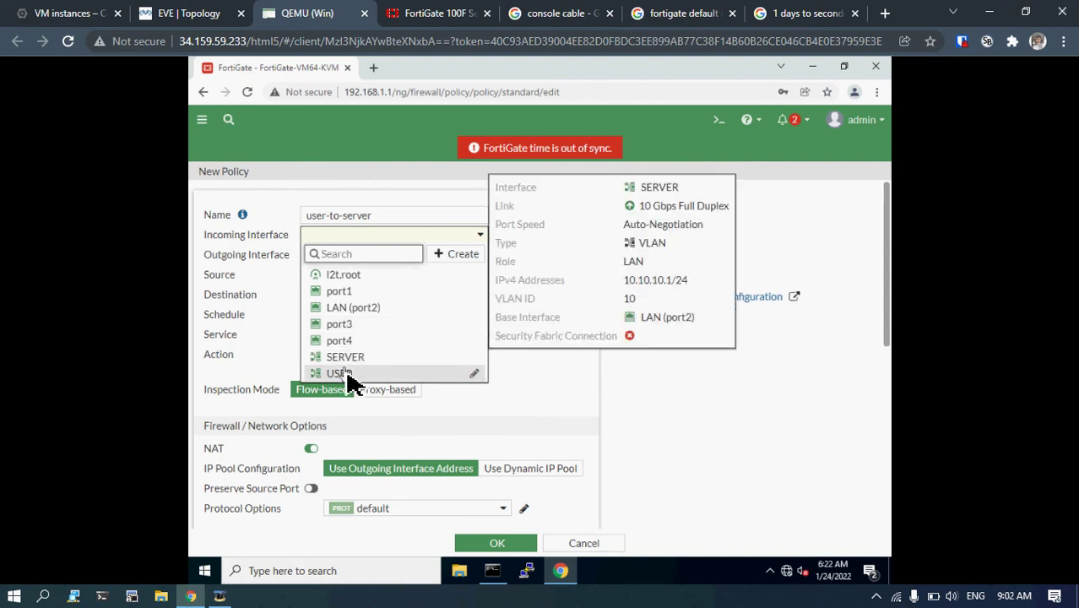
{"action": "left_click", "coordinate": [340, 373]}
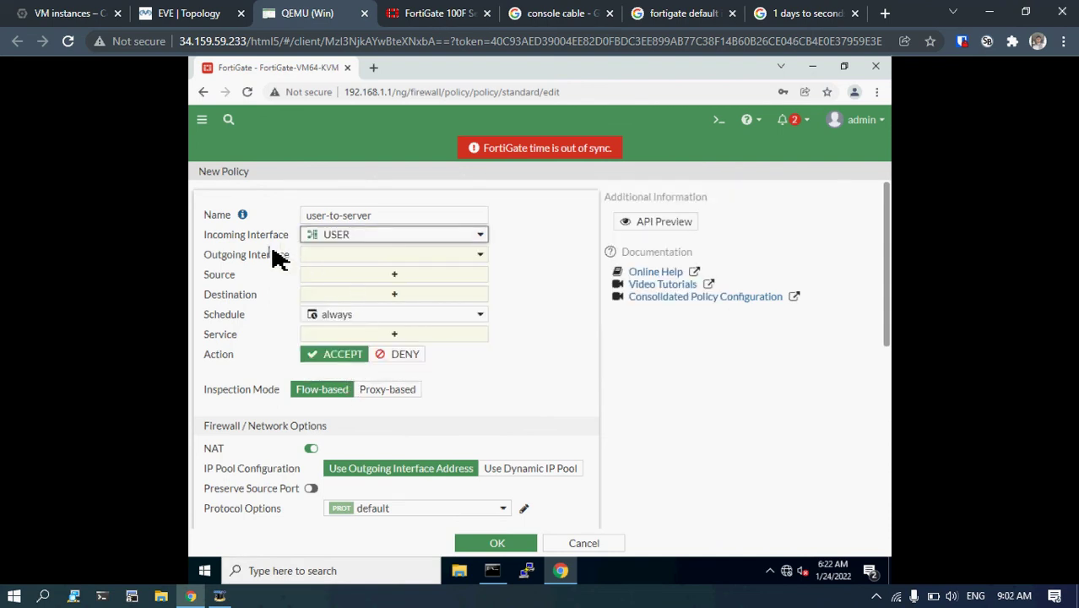
Set SERVER as the policy's outgoing interface.
{"action": "left_click", "coordinate": [356, 256]}
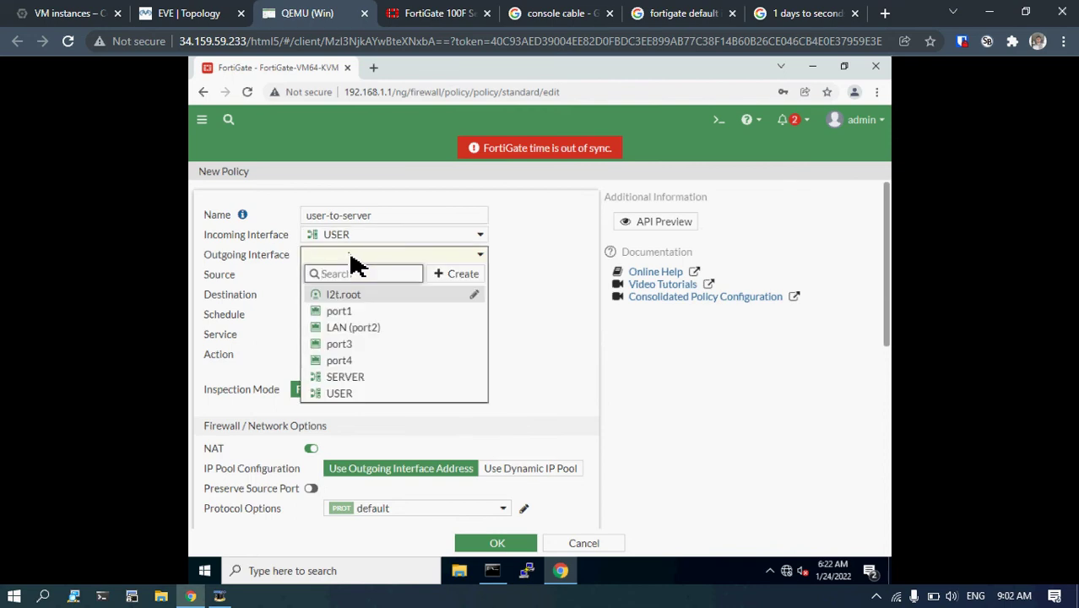
{"action": "mouse_move", "coordinate": [339, 404]}
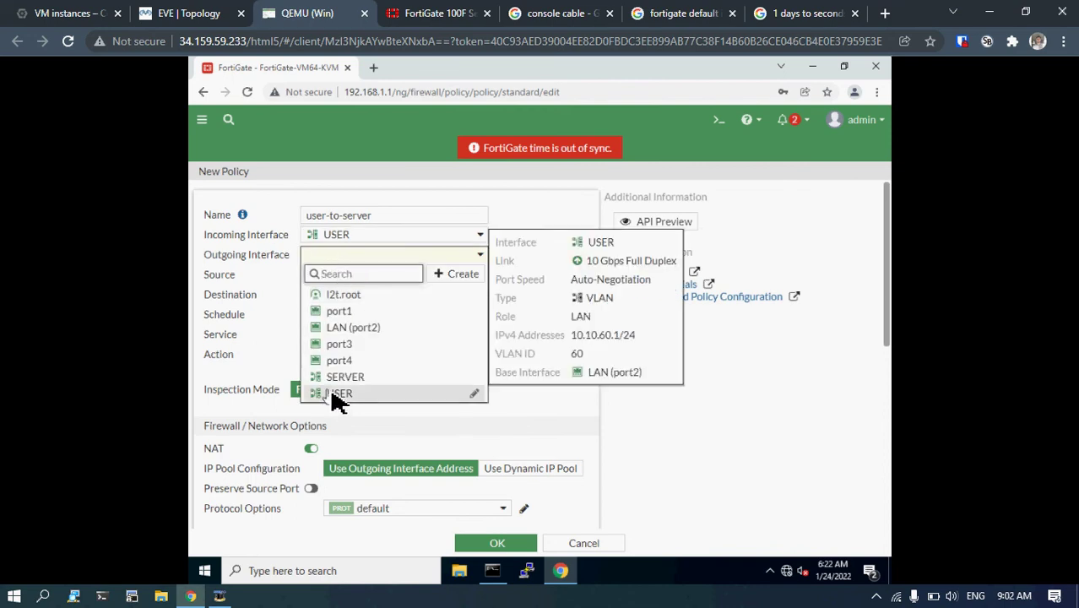
{"action": "left_click", "coordinate": [342, 379]}
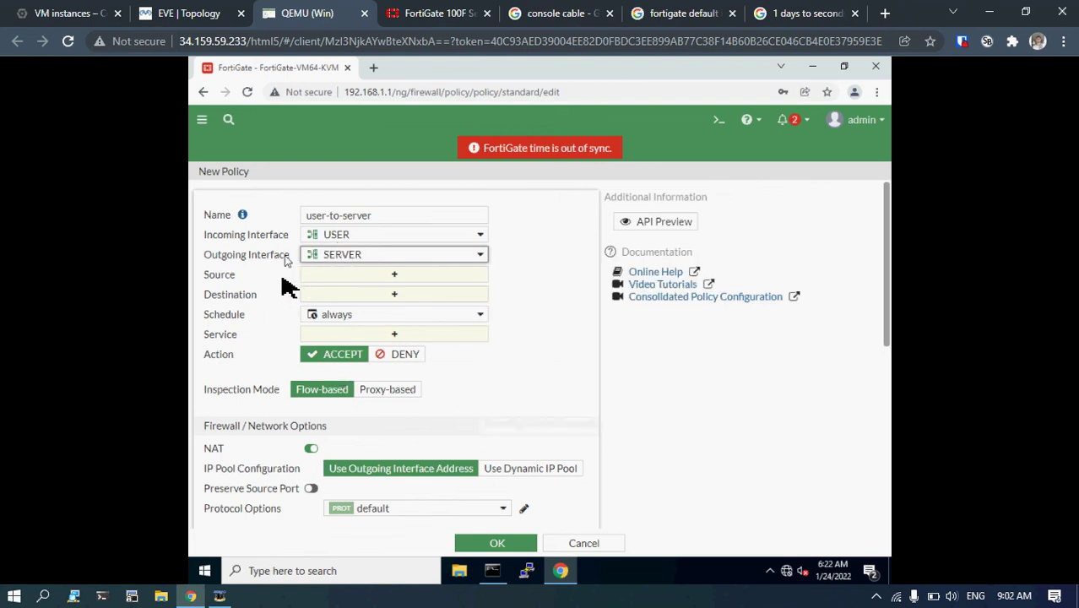
Set the policy's source to USER address and its destination to SERVER address.
{"action": "left_click", "coordinate": [325, 278]}
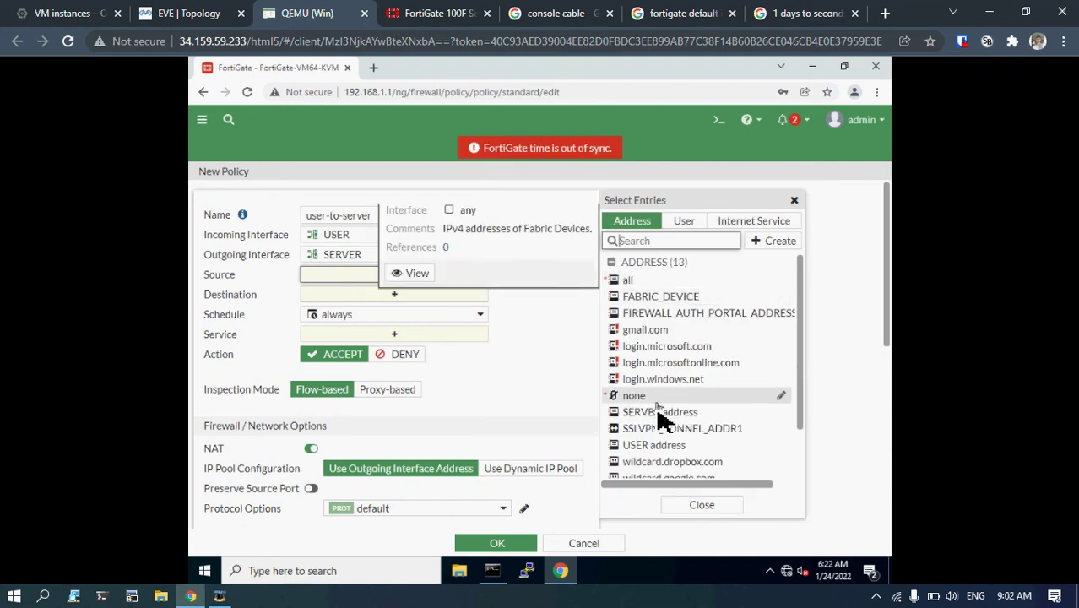
{"action": "left_click", "coordinate": [664, 450]}
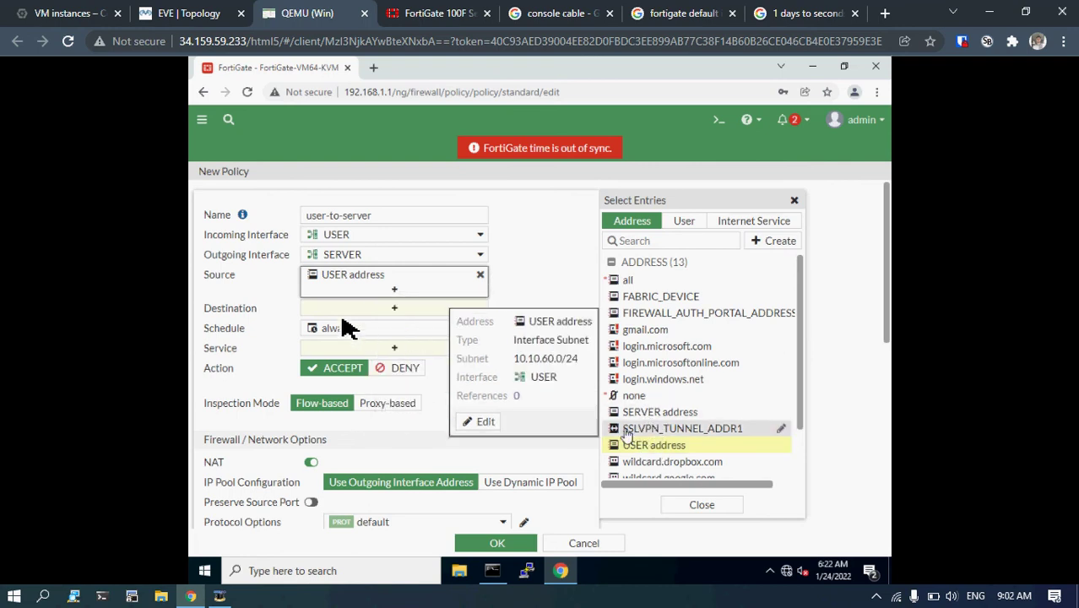
{"action": "left_click", "coordinate": [369, 310]}
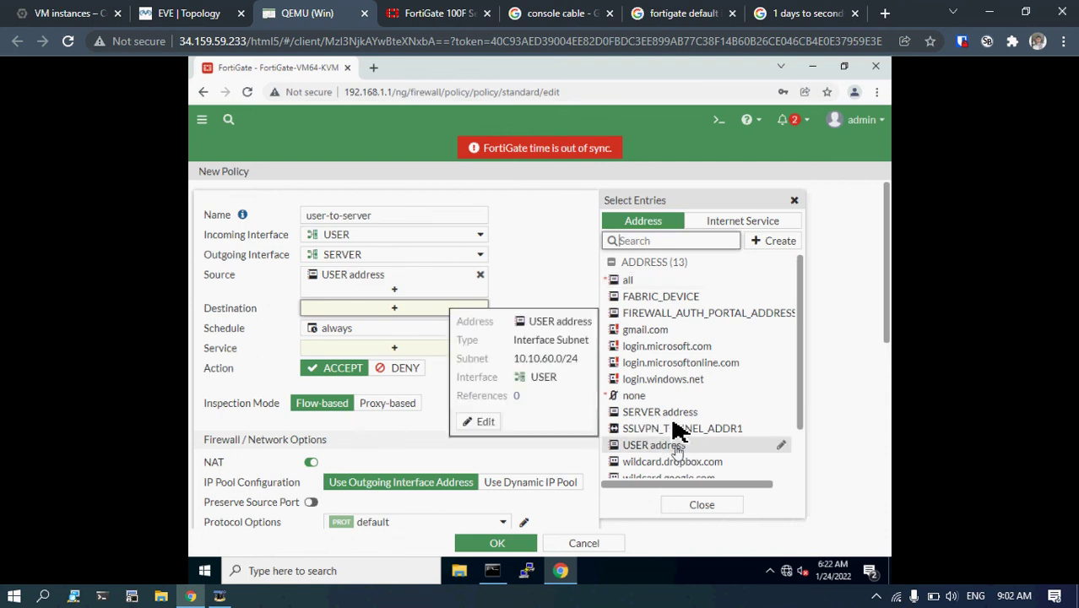
{"action": "left_click", "coordinate": [674, 414]}
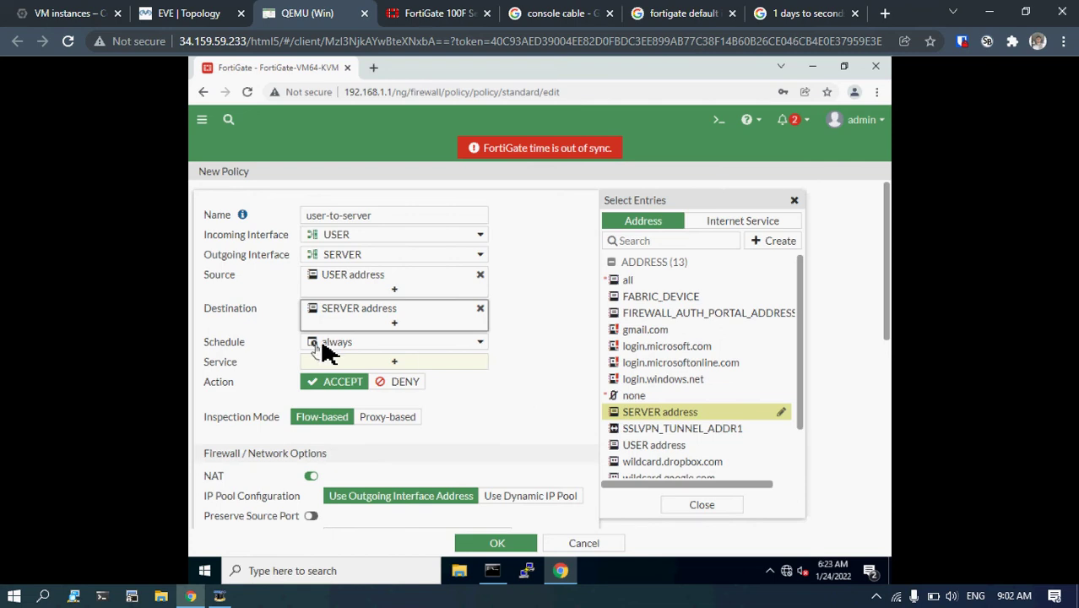
{"action": "mouse_move", "coordinate": [338, 346]}
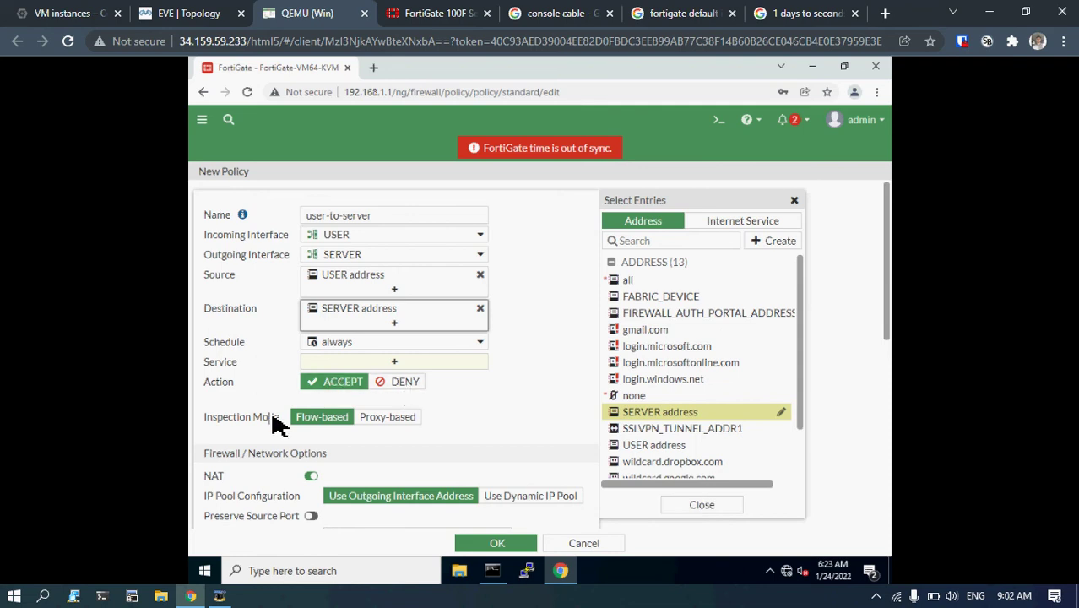
Disable NAT, set the service to ALL, and save the user-to-server policy.
{"action": "left_click", "coordinate": [311, 476]}
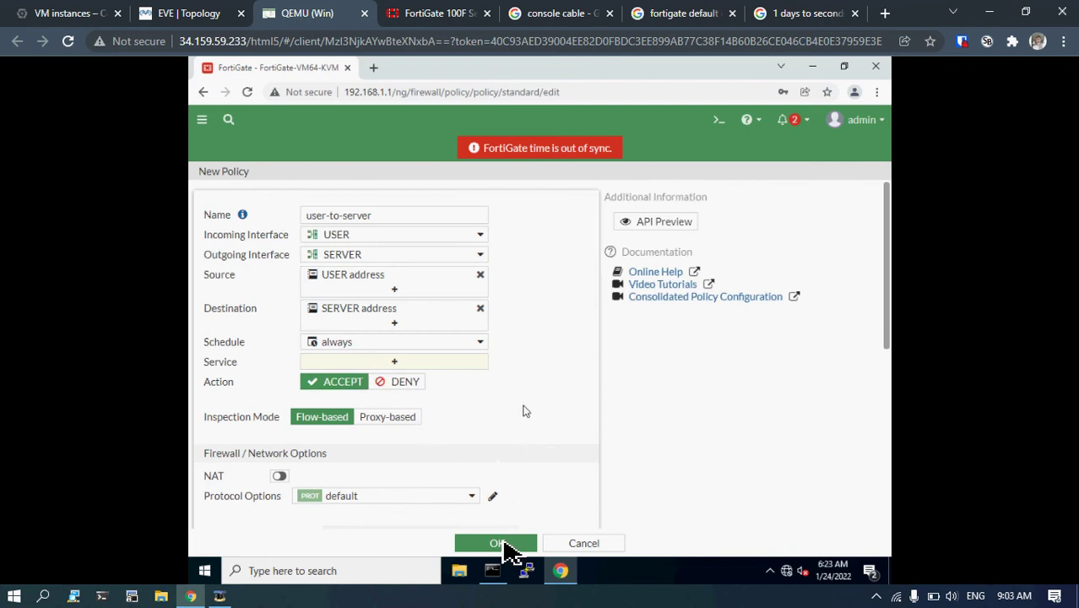
{"action": "left_click", "coordinate": [499, 545]}
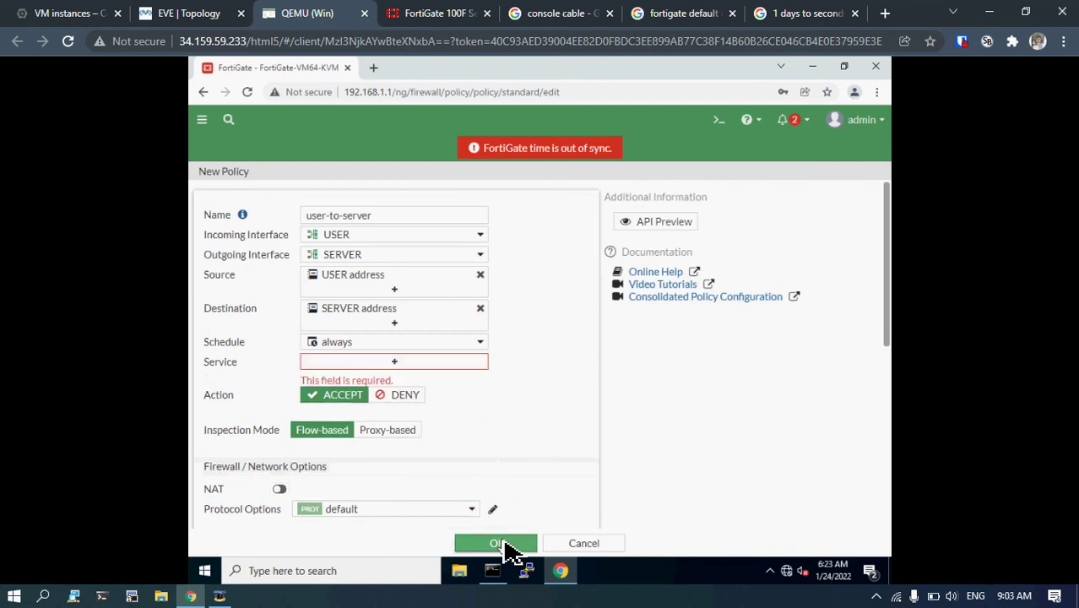
{"action": "left_click", "coordinate": [399, 369]}
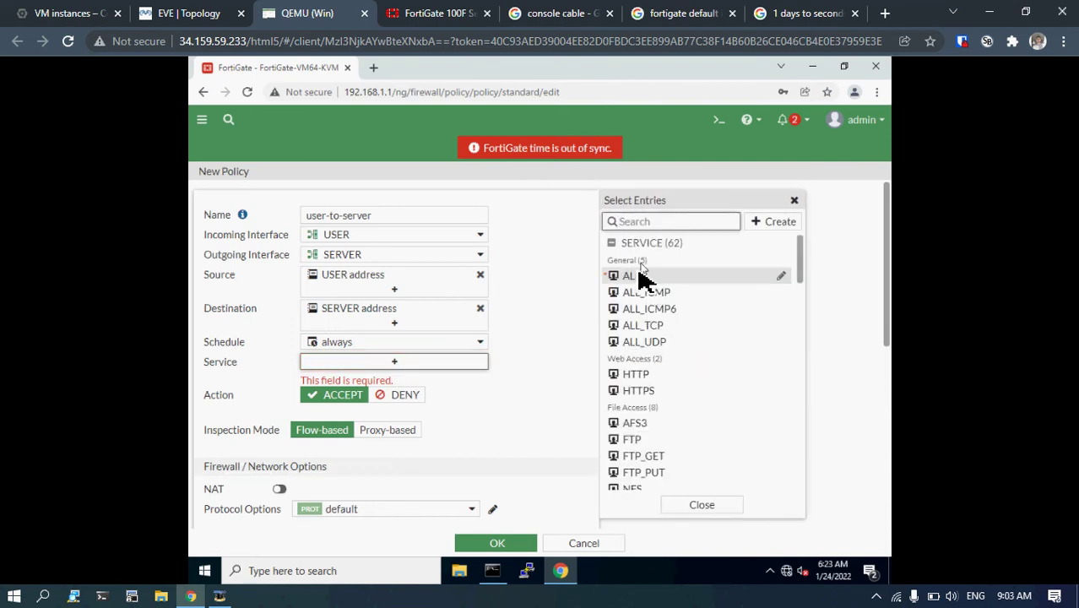
{"action": "left_click", "coordinate": [637, 279]}
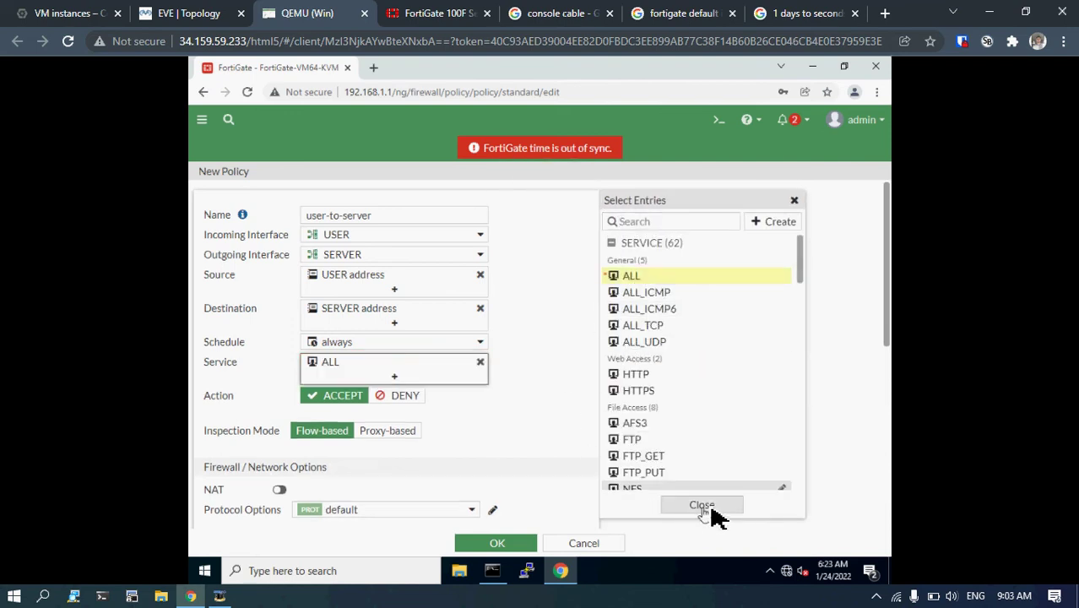
{"action": "scroll", "coordinate": [680, 386], "scroll_direction": "down", "scroll_amount": 5}
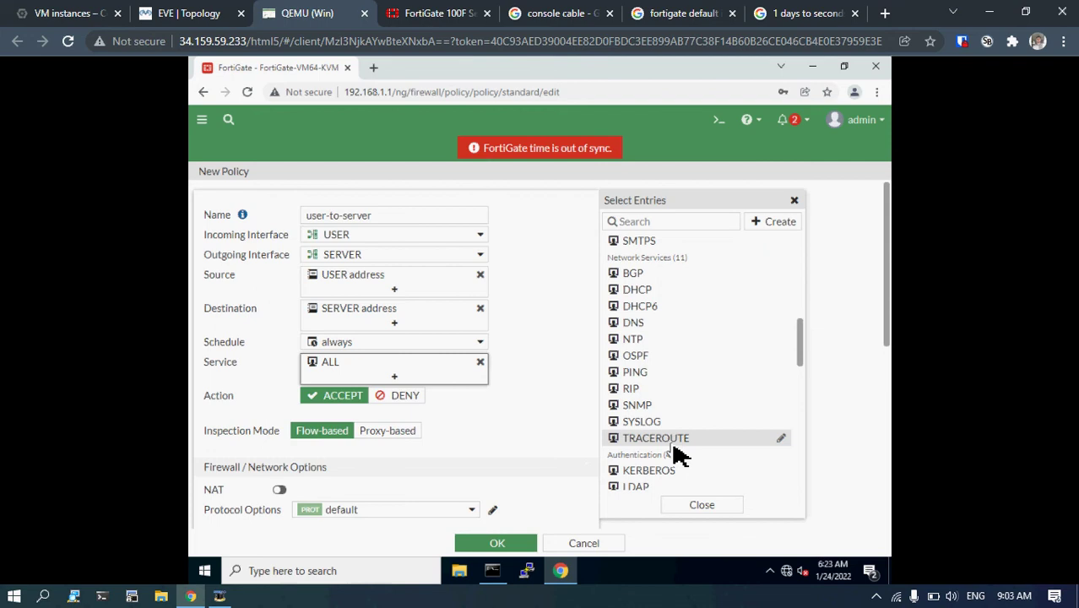
{"action": "scroll", "coordinate": [675, 456], "scroll_direction": "down", "scroll_amount": 5}
{"action": "left_click", "coordinate": [701, 506]}
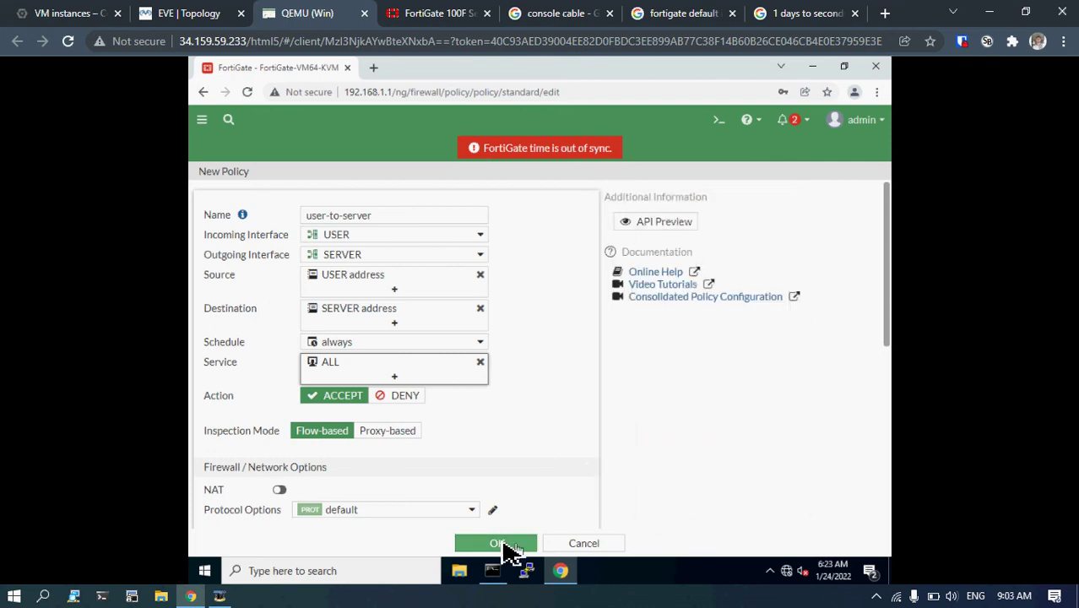
{"action": "left_click", "coordinate": [502, 544]}
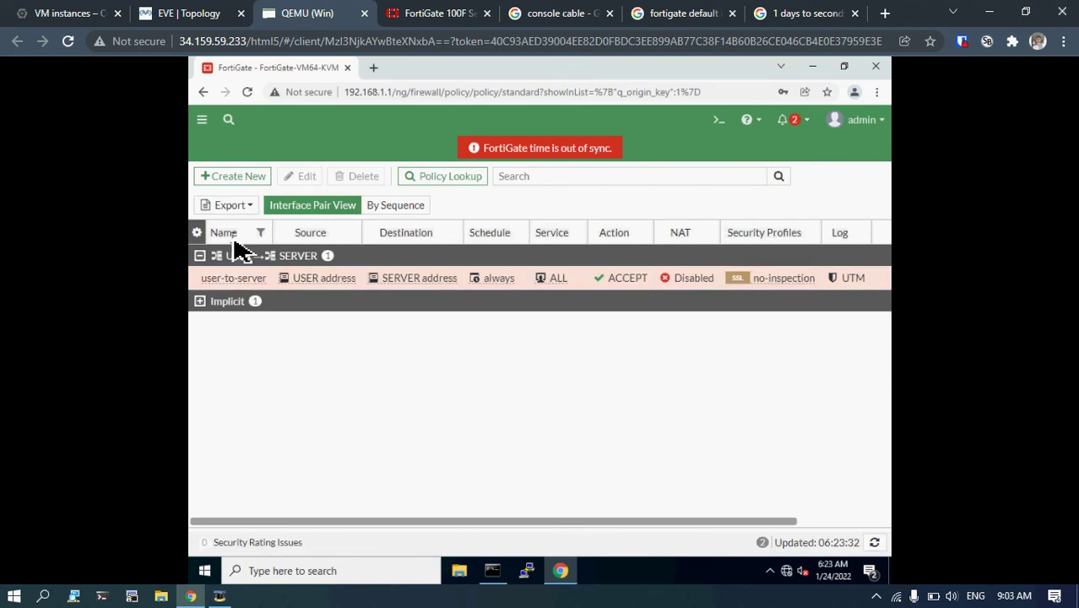
Create another new firewall policy named server-to-user.
{"action": "left_click", "coordinate": [251, 183]}
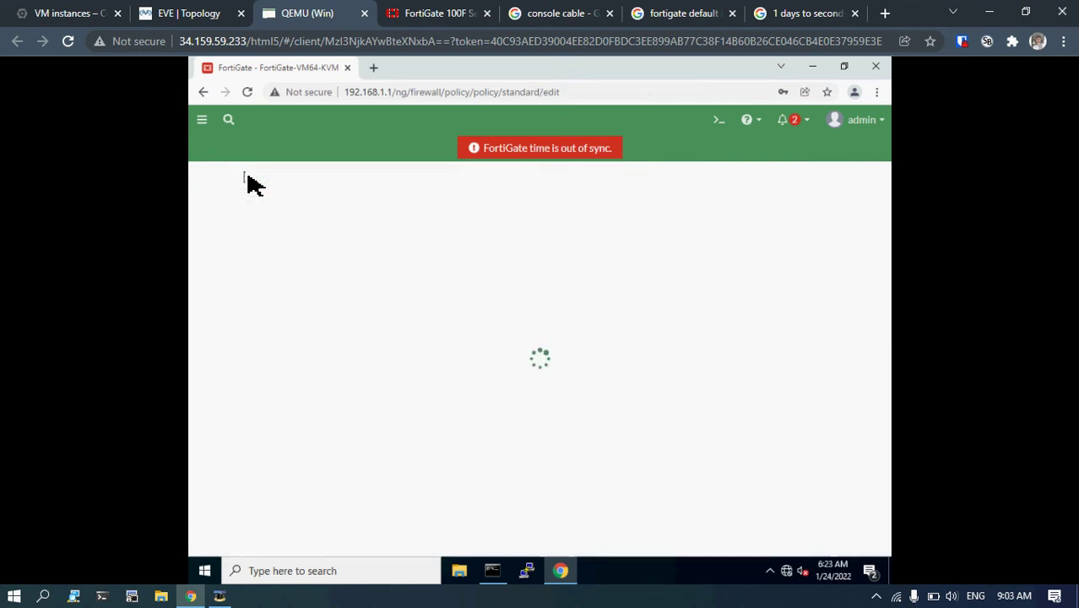
{"action": "left_click", "coordinate": [327, 218]}
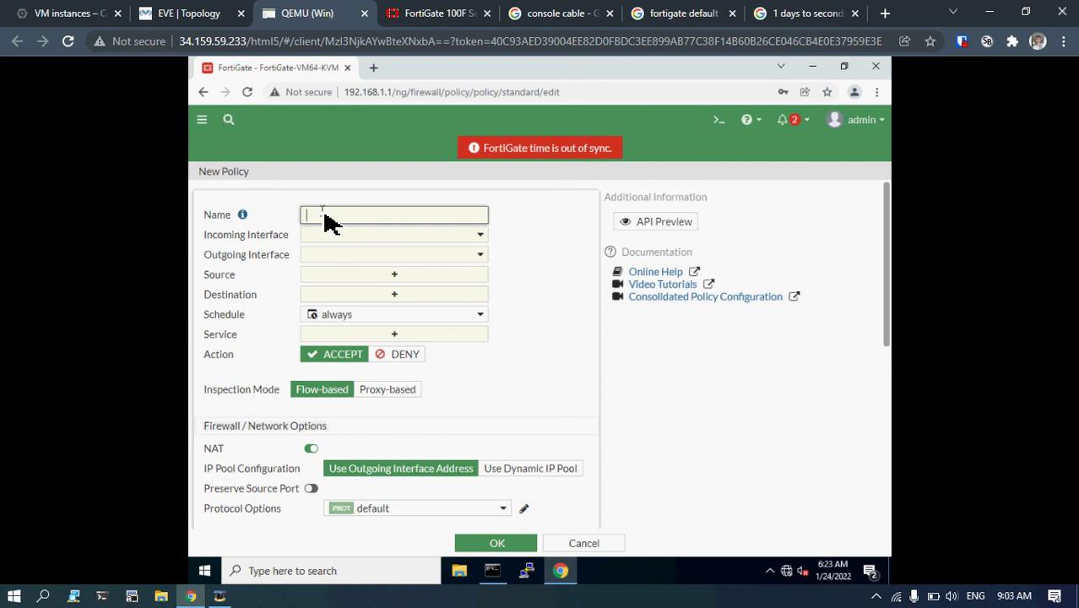
{"action": "type", "text": "S"}
{"action": "key", "text": "BackSpace"}
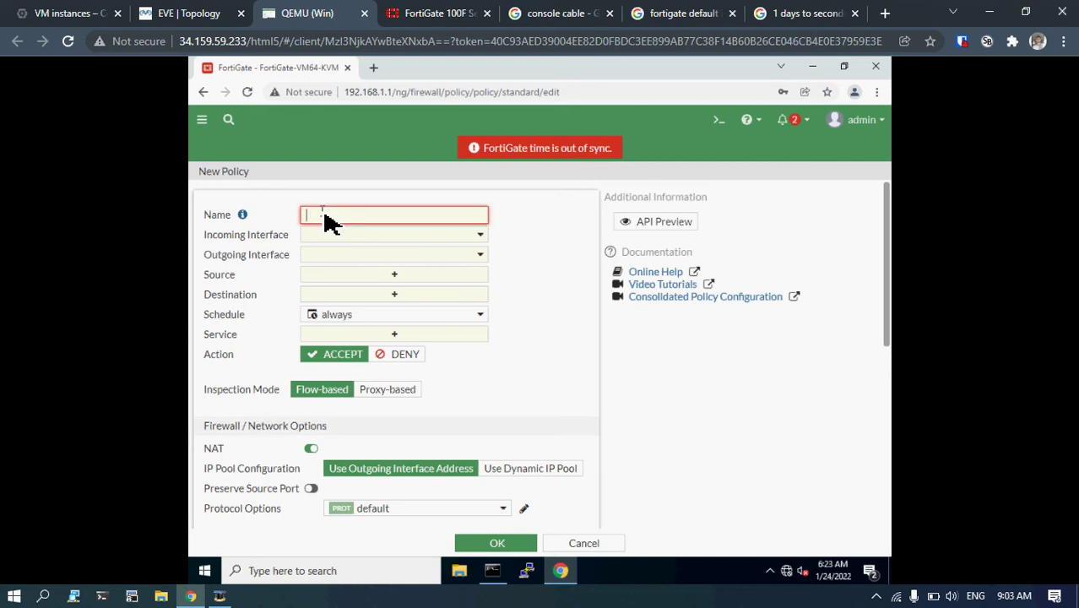
{"action": "type", "text": "server-to-u"}
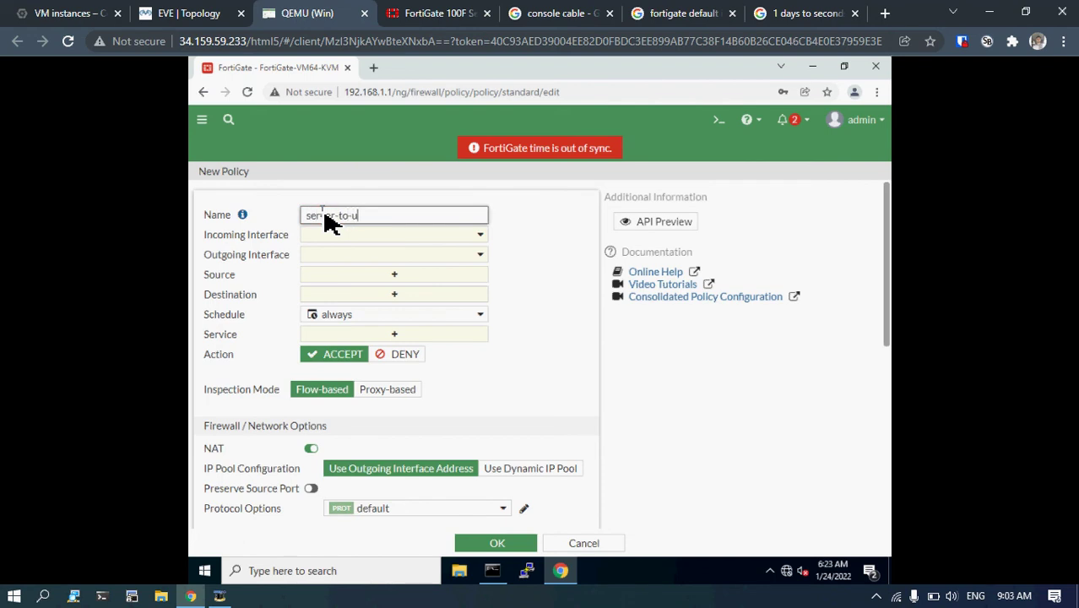
{"action": "type", "text": "ser"}
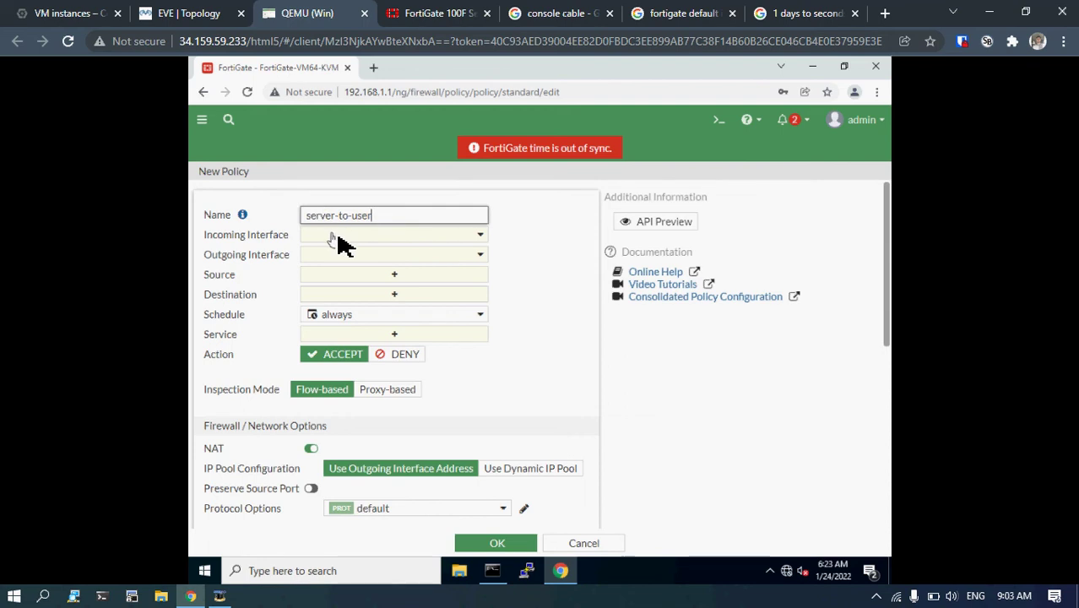
Set SERVER as the incoming interface and USER as the outgoing interface.
{"action": "left_click", "coordinate": [342, 236]}
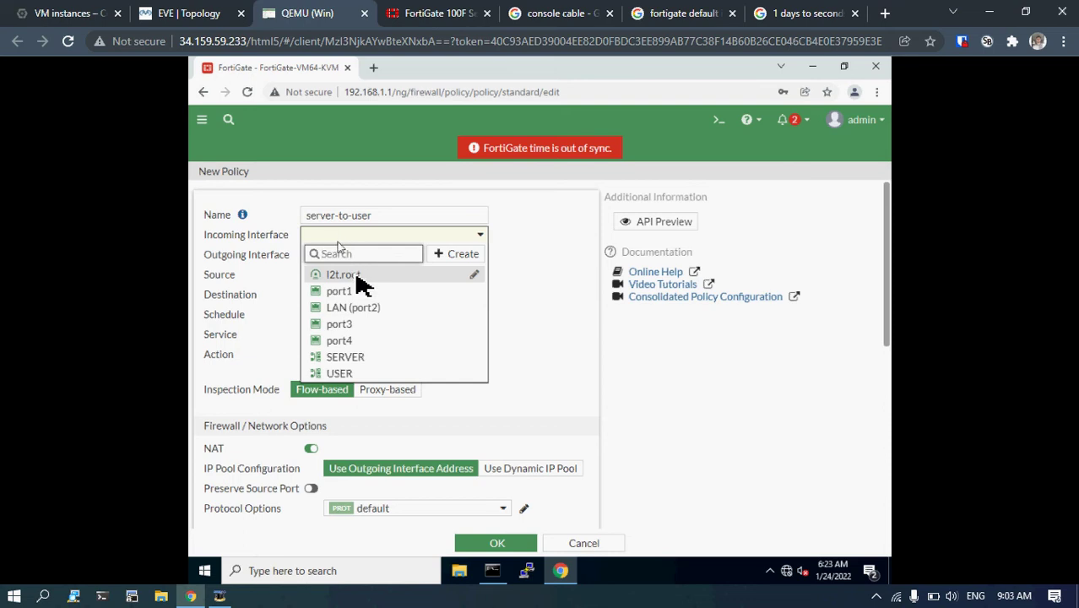
{"action": "left_click", "coordinate": [379, 359]}
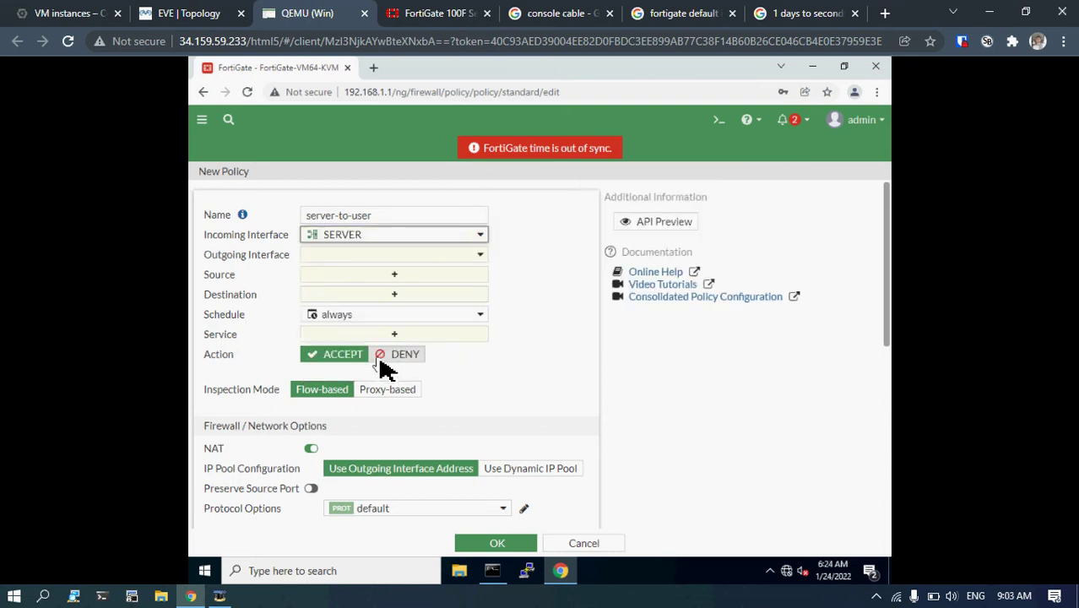
{"action": "left_click", "coordinate": [351, 257]}
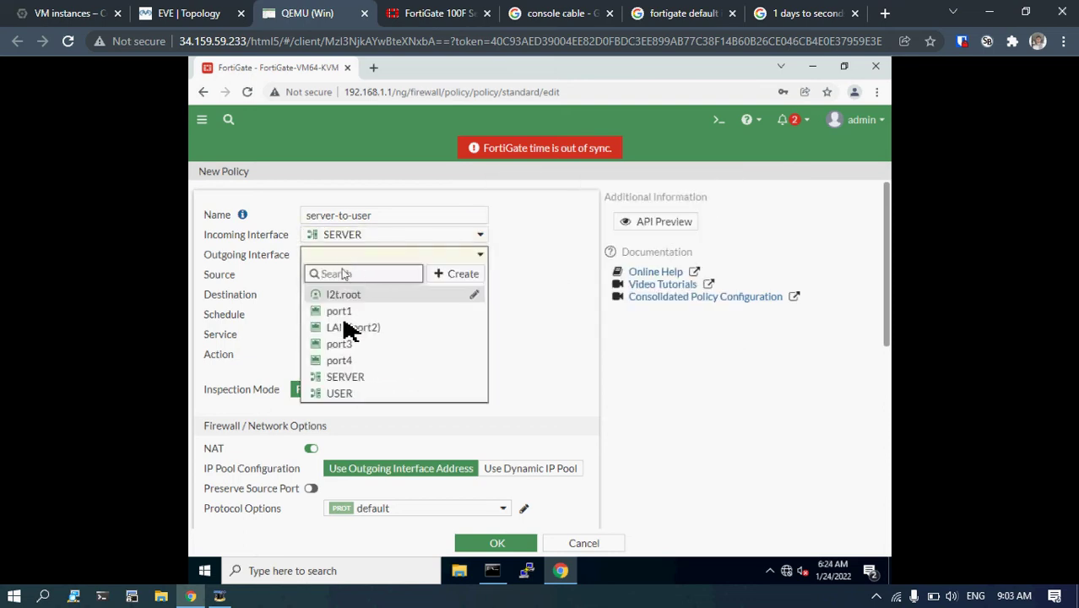
{"action": "left_click", "coordinate": [348, 396]}
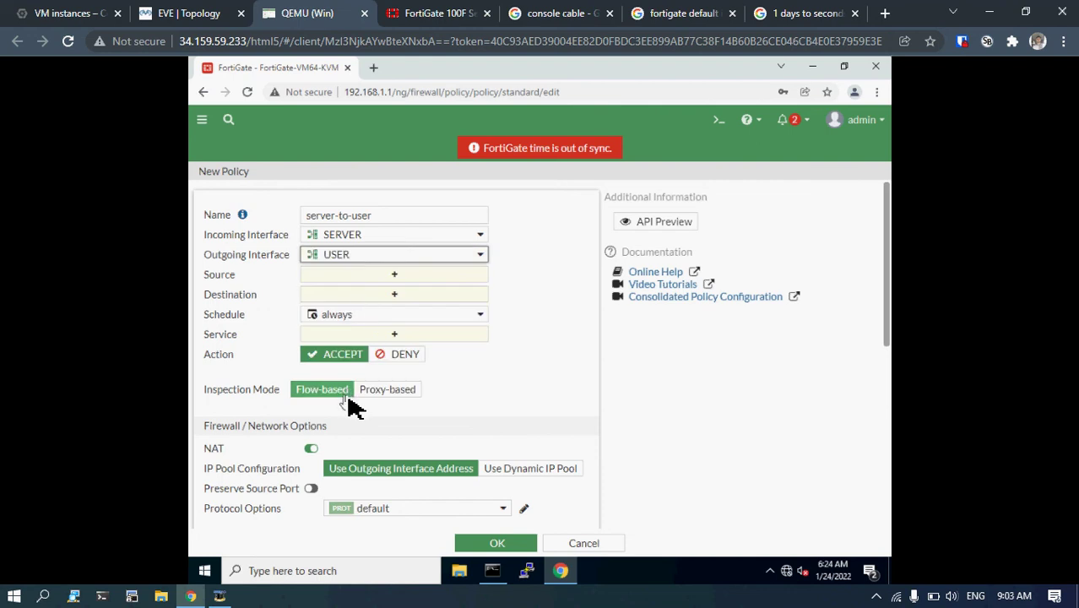
{"action": "left_click", "coordinate": [365, 276]}
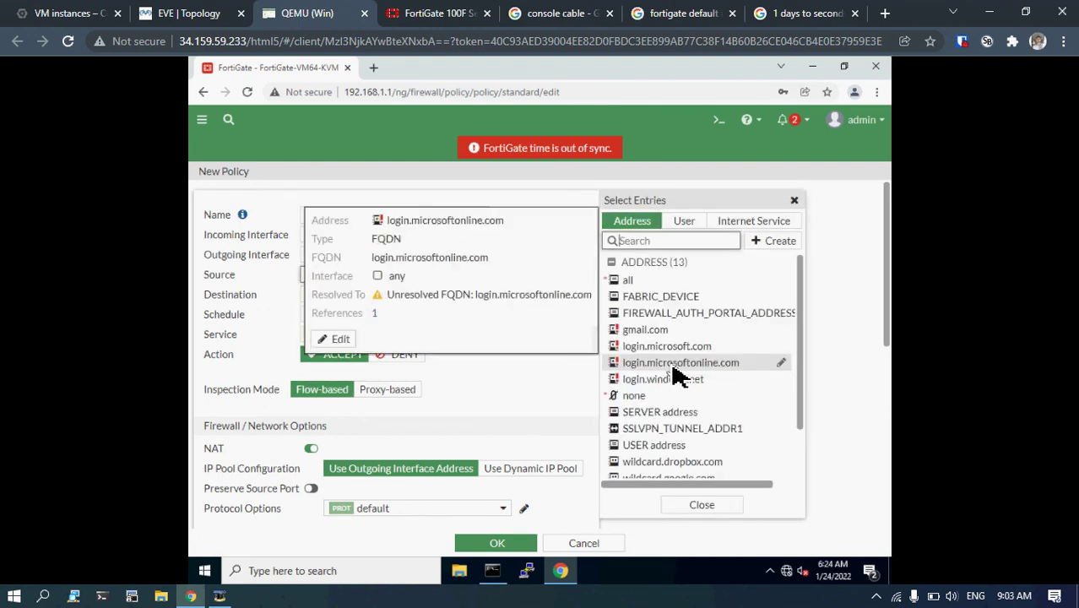
Set source SERVER address, destination USER address, service ALL, NAT off, and save the policy.
{"action": "left_click", "coordinate": [666, 414]}
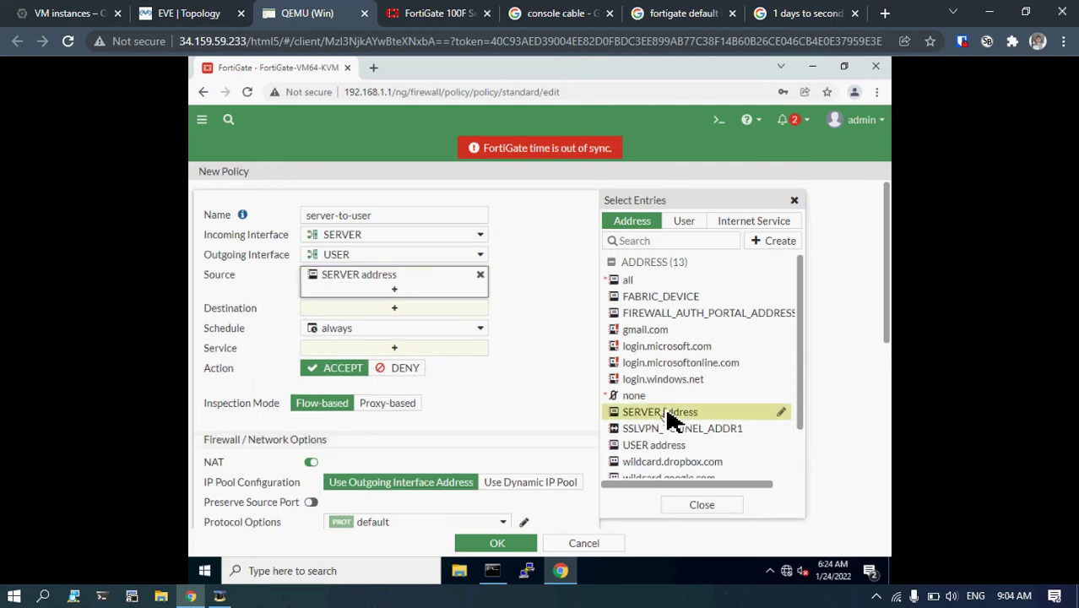
{"action": "left_click", "coordinate": [395, 311]}
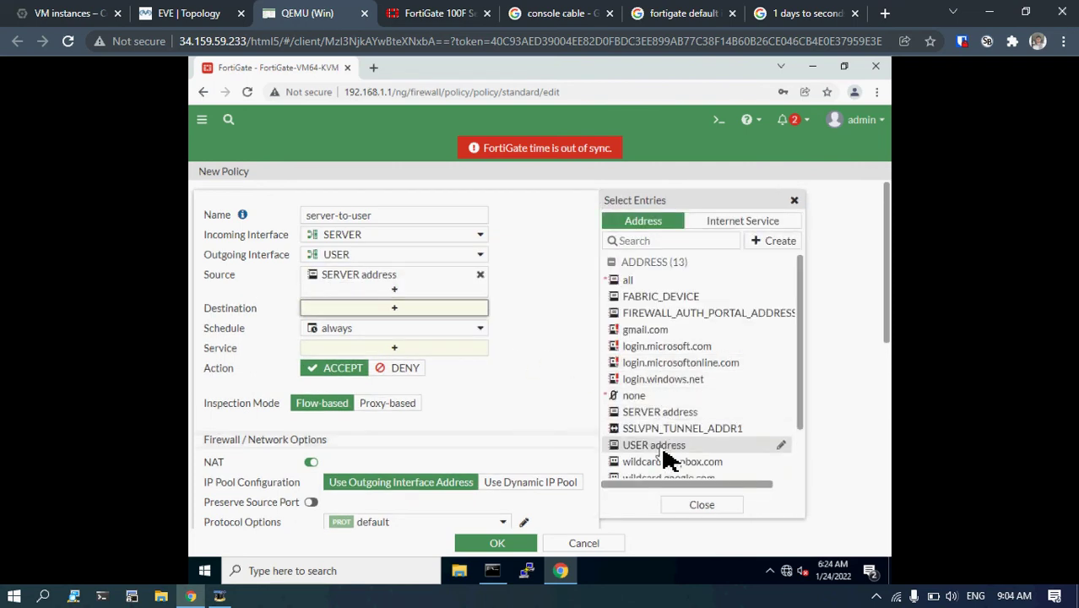
{"action": "left_click", "coordinate": [648, 445]}
{"action": "left_click", "coordinate": [394, 363]}
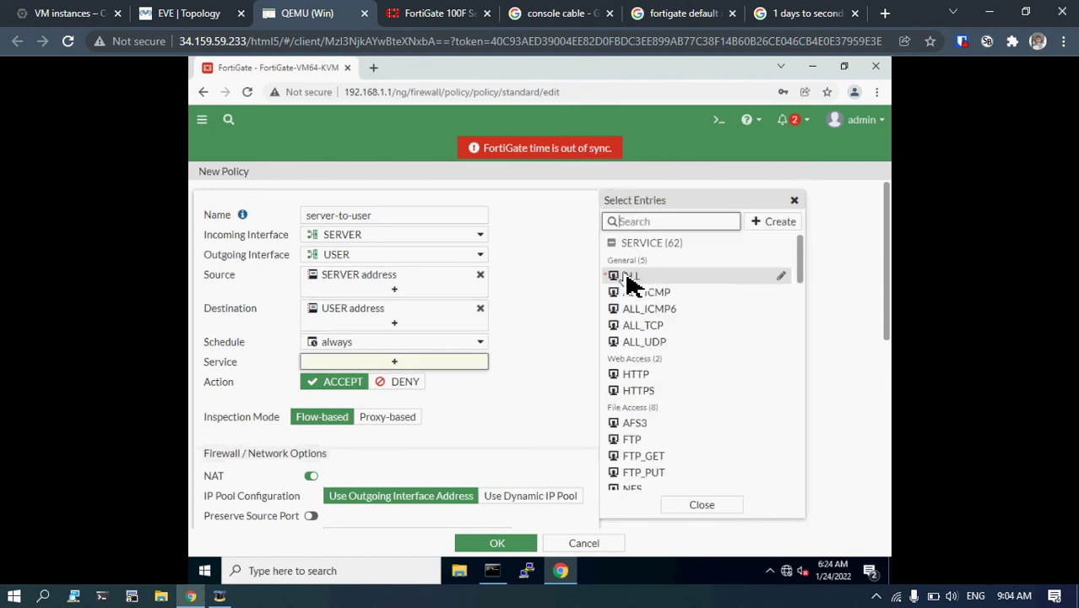
{"action": "left_click", "coordinate": [631, 279]}
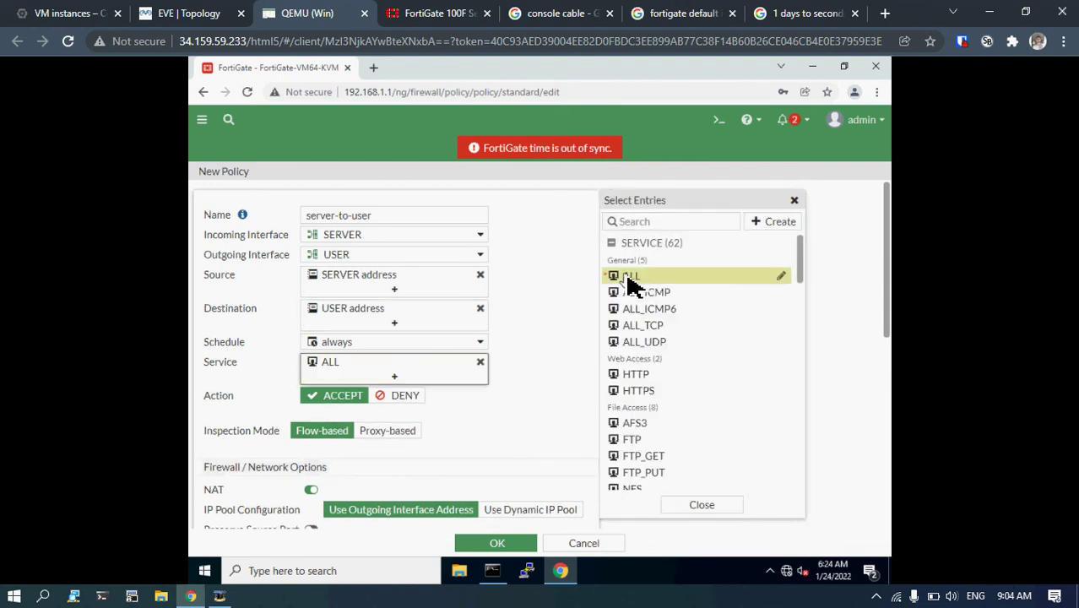
{"action": "left_click", "coordinate": [311, 490]}
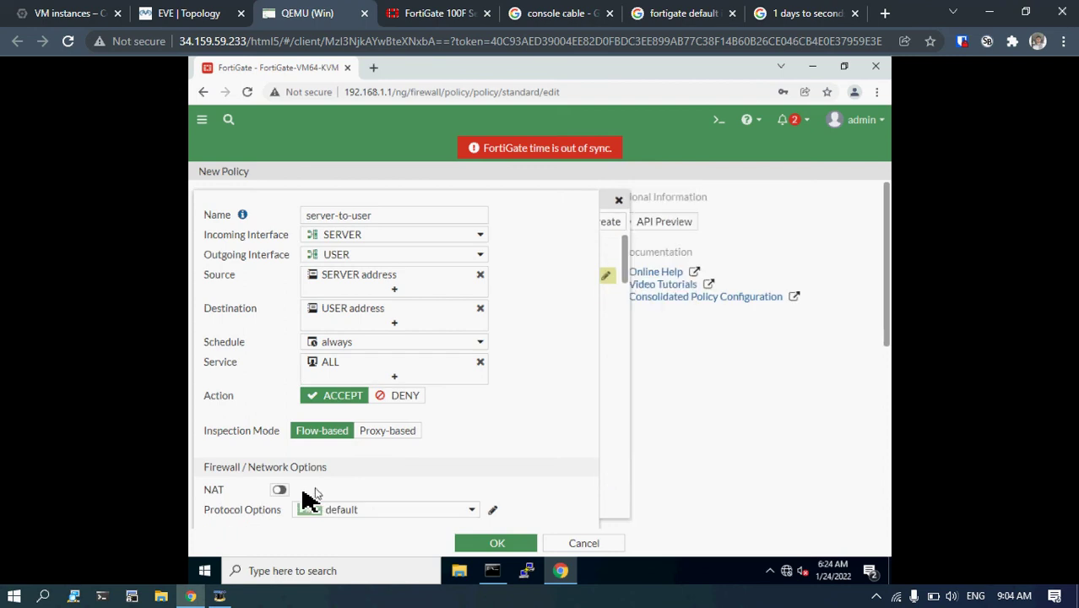
{"action": "left_click", "coordinate": [463, 544]}
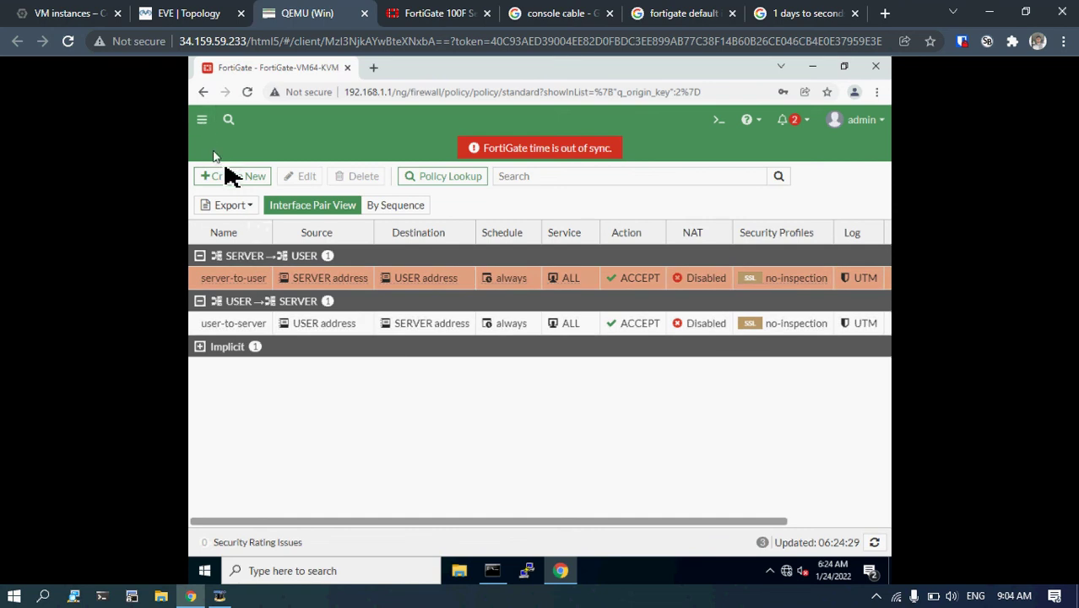
Glance at the FortiGate 100F datasheet, return to FortiGate, and open the navigation menu.
{"action": "left_click", "coordinate": [397, 15]}
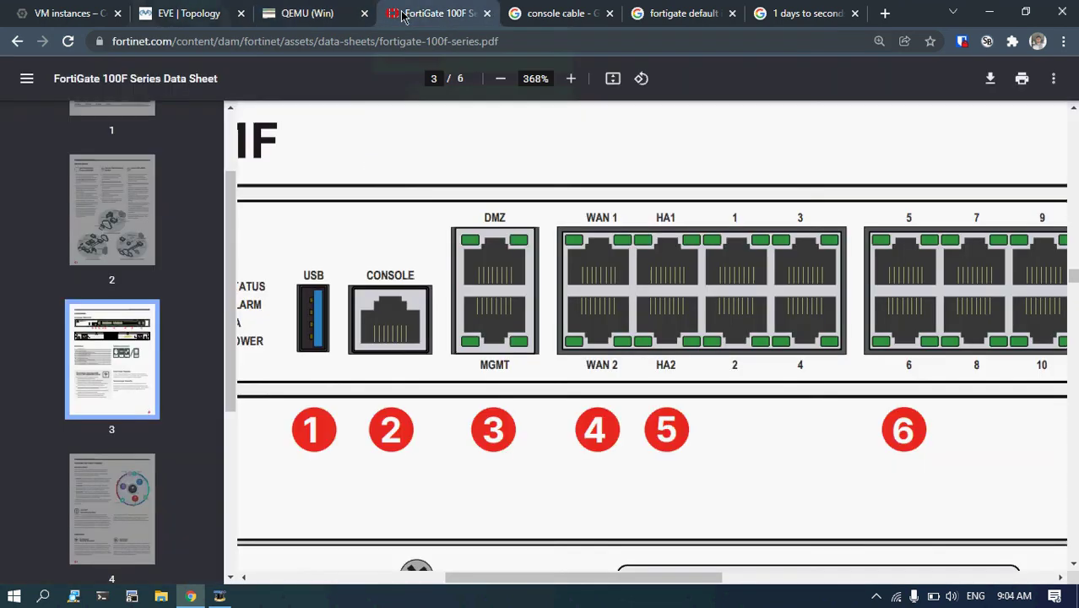
{"action": "left_click", "coordinate": [361, 9]}
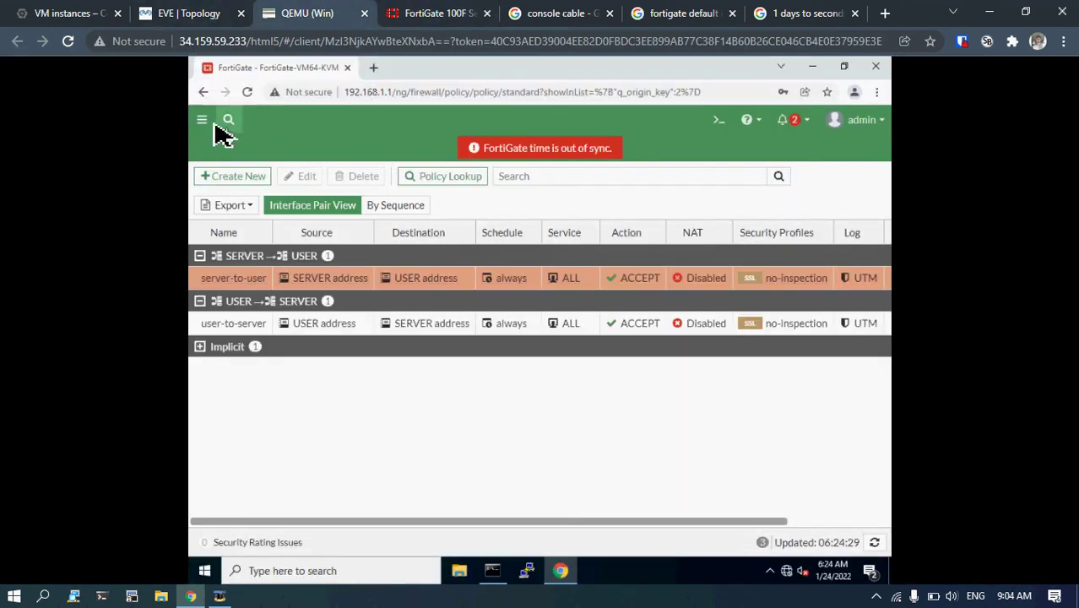
{"action": "left_click", "coordinate": [203, 121]}
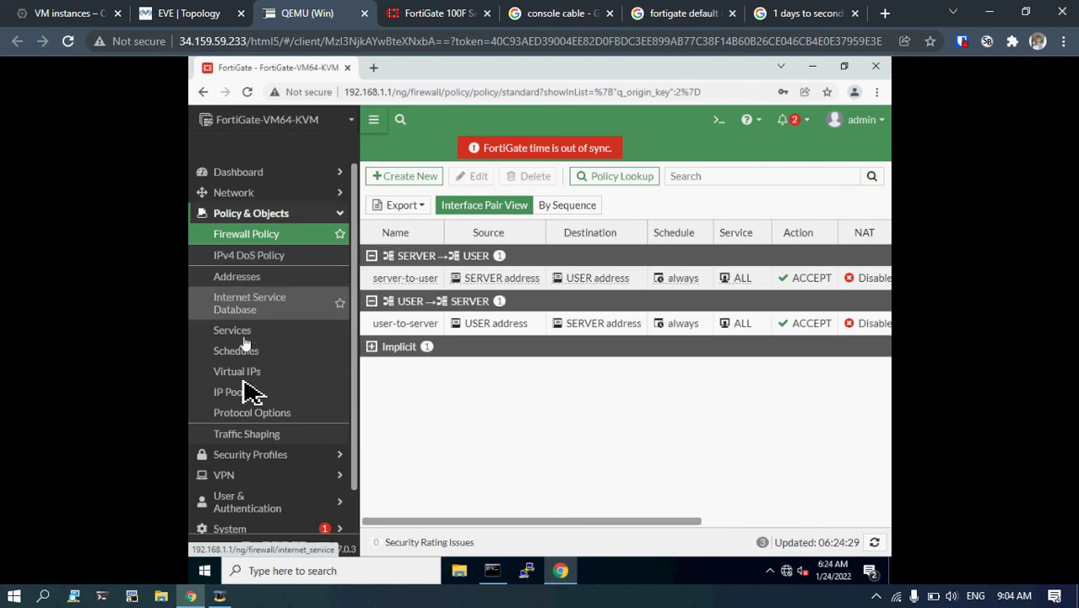
Review the SERVER and USER VLANs under LAN (port2) in Network > Interfaces, then switch to the EVE-NG topology.
{"action": "left_click", "coordinate": [259, 197]}
{"action": "left_click", "coordinate": [255, 217]}
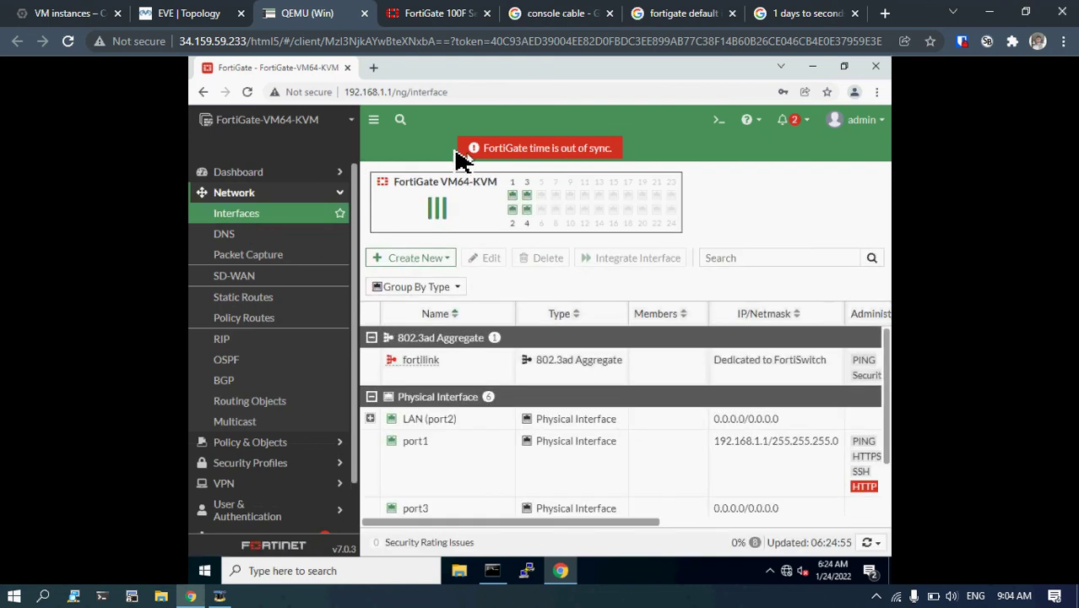
{"action": "scroll", "coordinate": [432, 405], "scroll_direction": "down", "scroll_amount": 2}
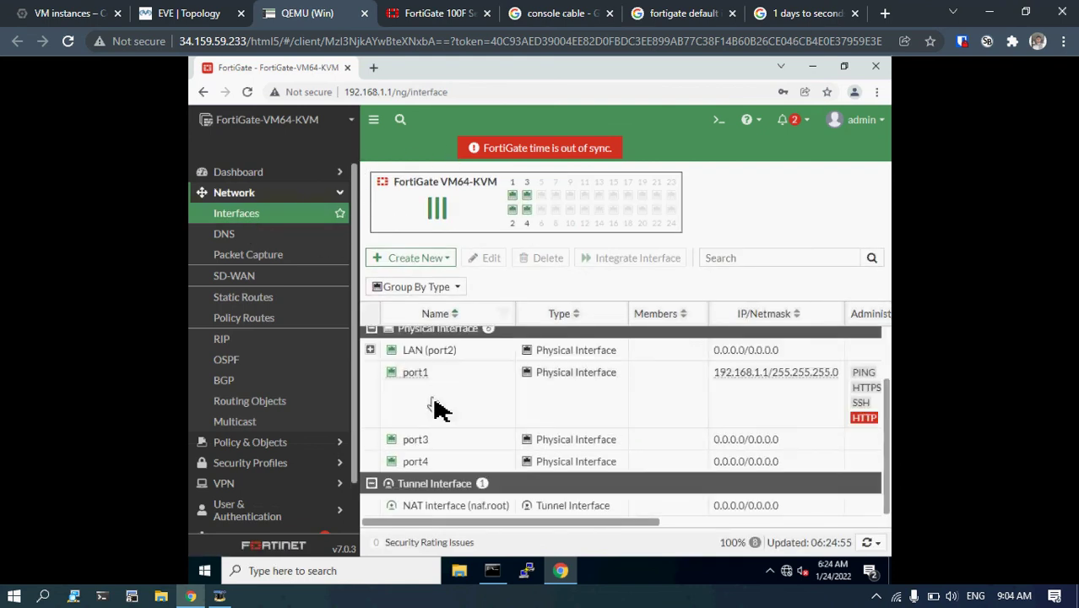
{"action": "left_click", "coordinate": [373, 121]}
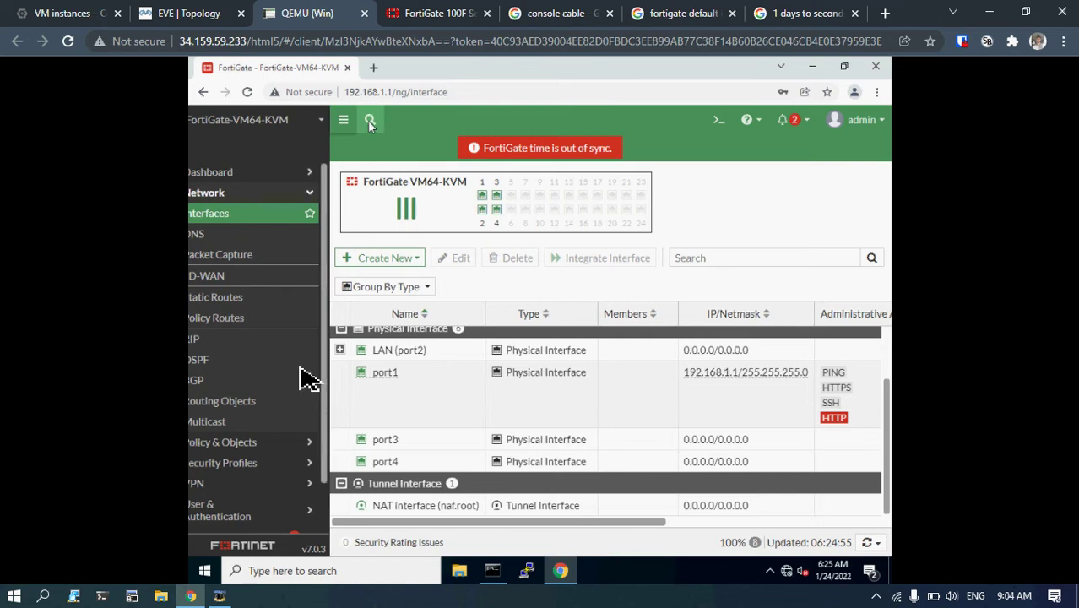
{"action": "left_click", "coordinate": [199, 351]}
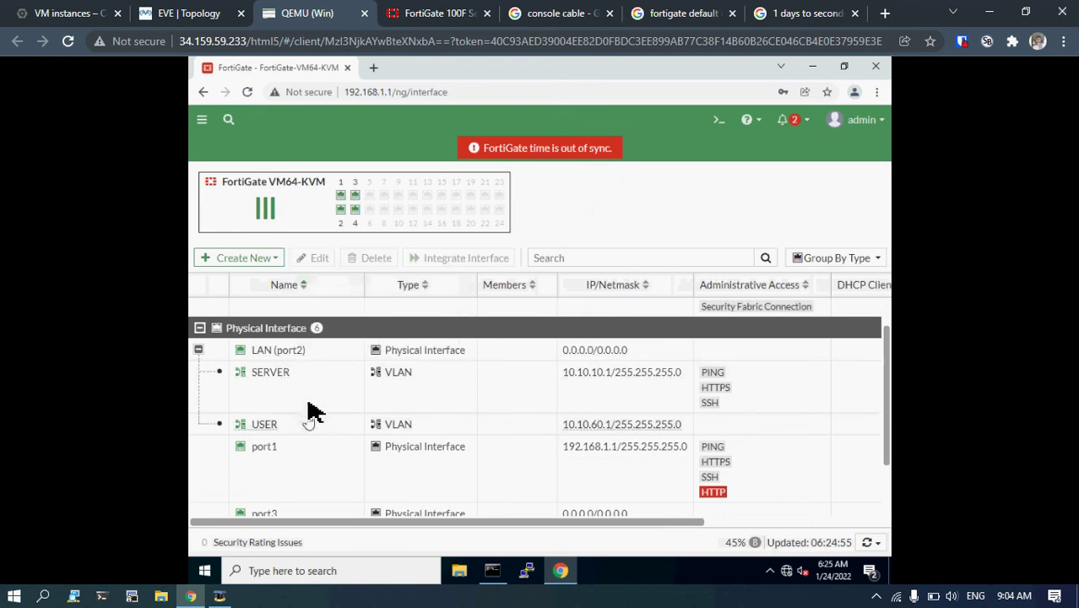
{"action": "left_click", "coordinate": [201, 10]}
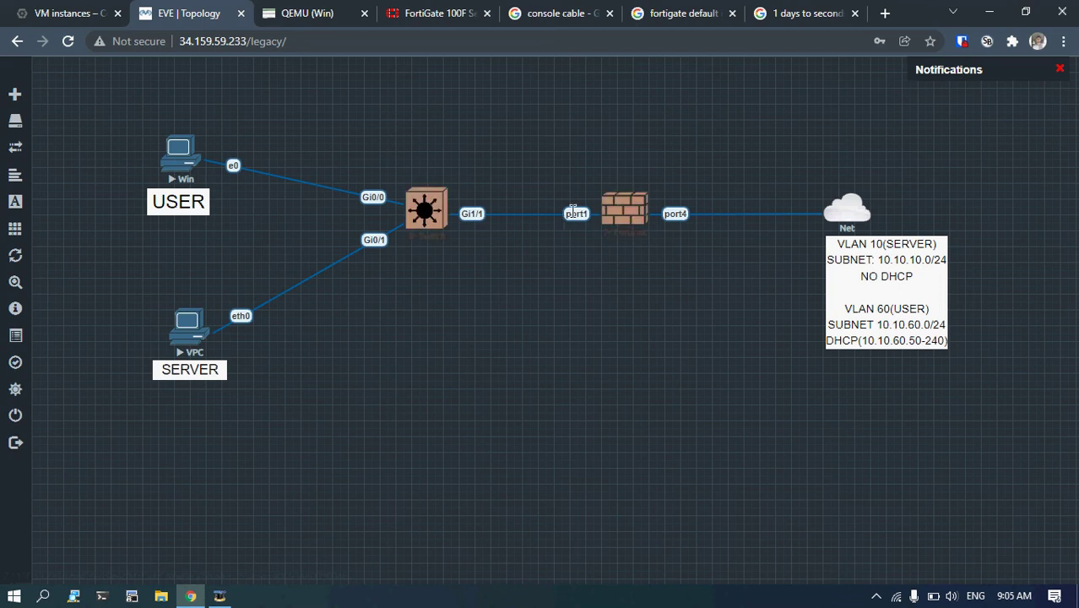
Stop the Fortinet node in the EVE-NG lab topology.
{"action": "left_click_drag", "start_coordinate": [890, 246], "coordinate": [935, 268]}
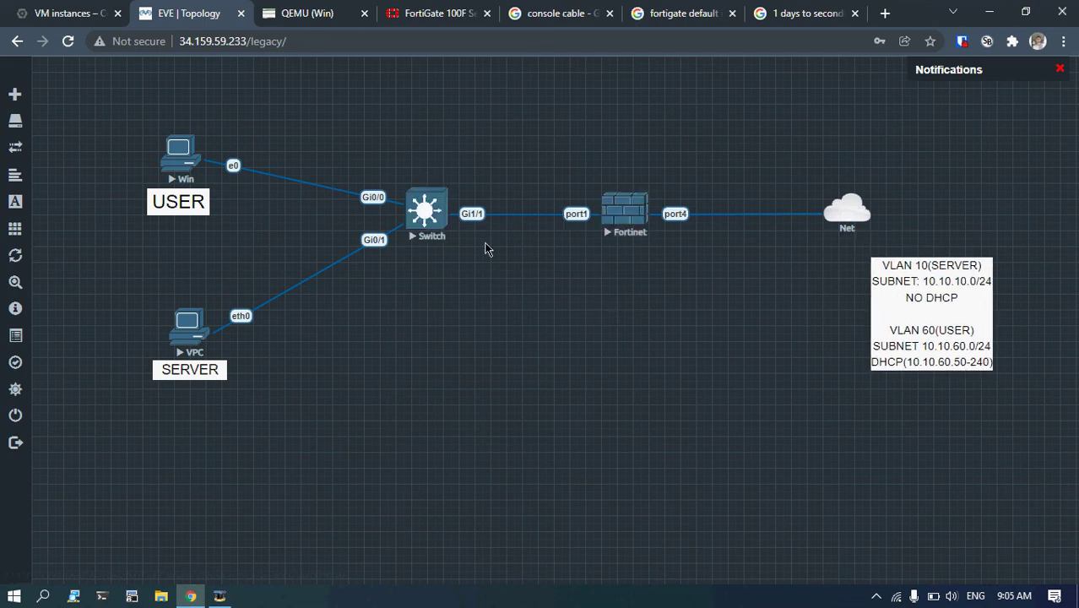
{"action": "left_click", "coordinate": [286, 8]}
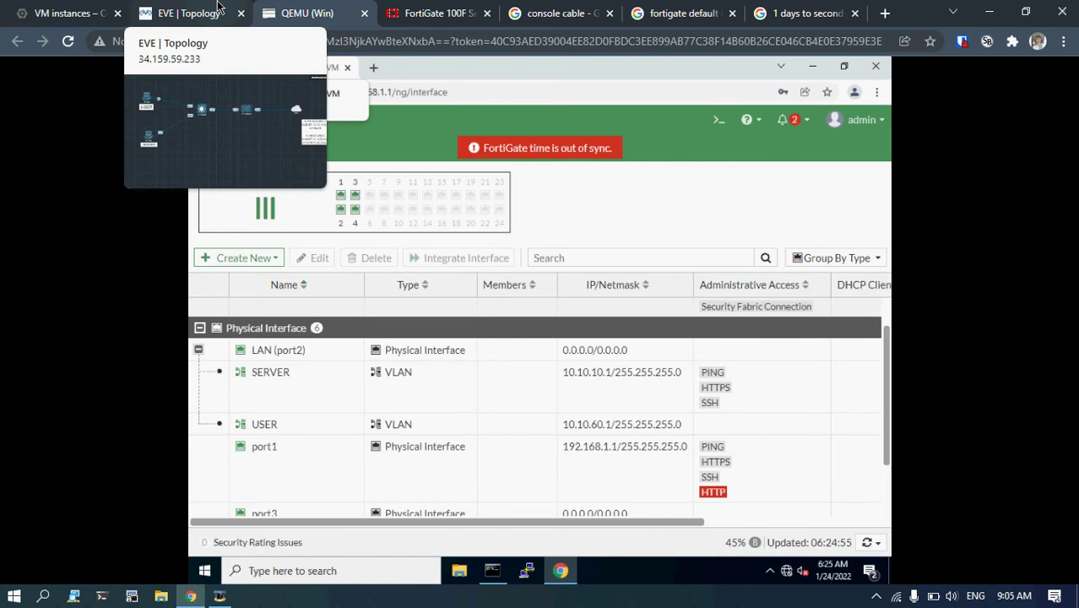
{"action": "left_click", "coordinate": [217, 7]}
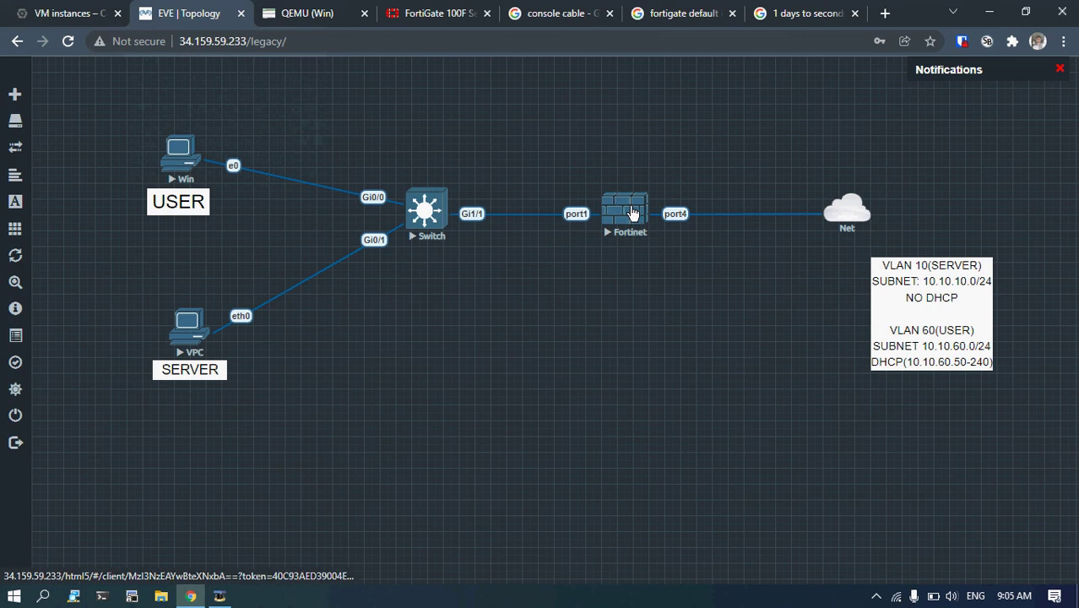
{"action": "right_click", "coordinate": [626, 211]}
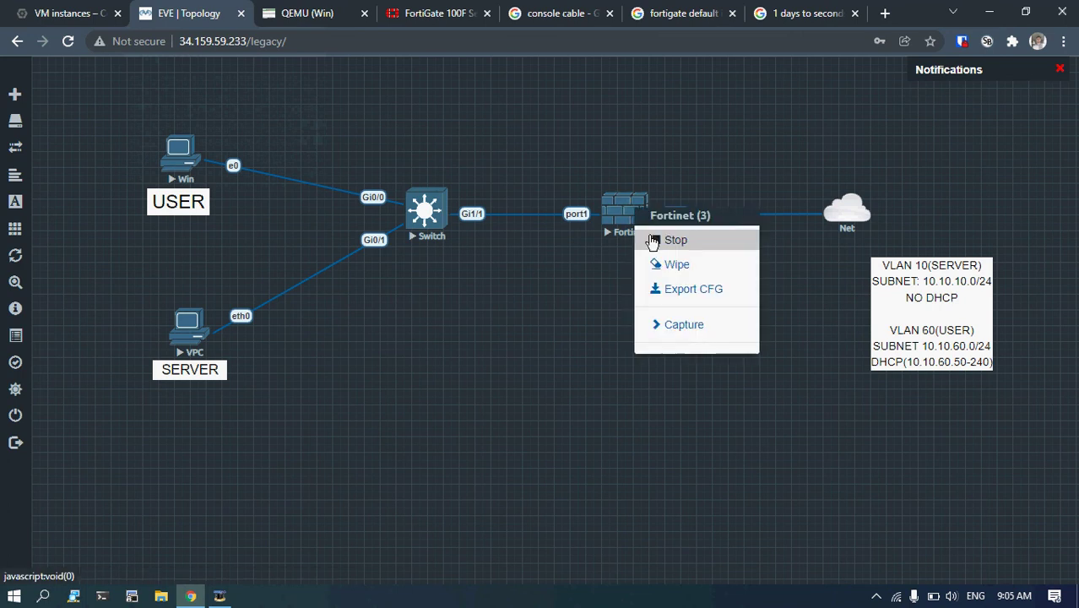
{"action": "left_click", "coordinate": [654, 242]}
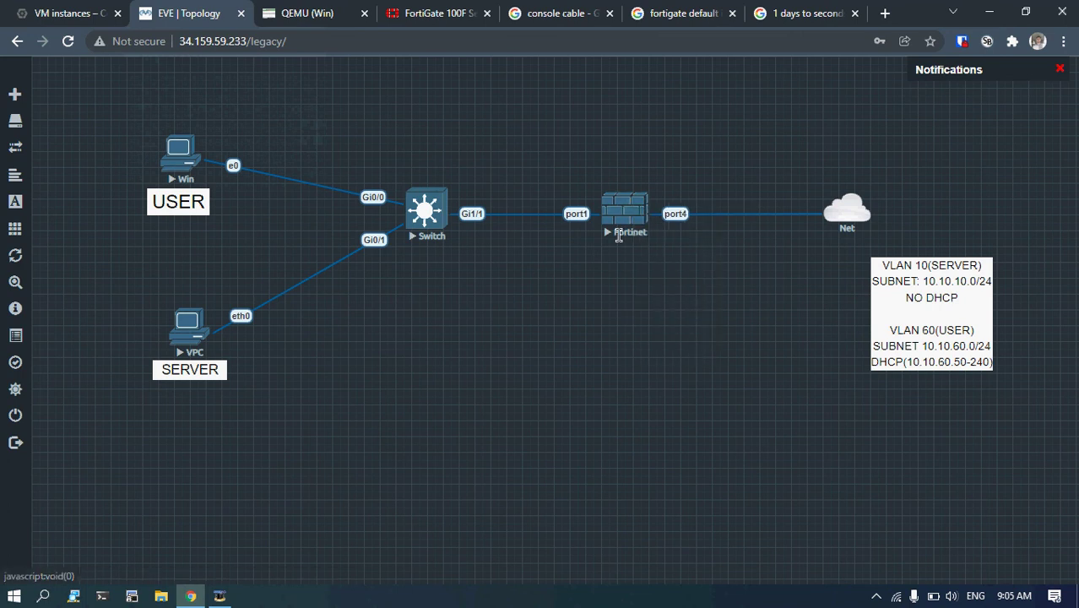
Stop the Switch node and delete its Gi1/1 link to Fortinet port1.
{"action": "right_click", "coordinate": [427, 221]}
{"action": "left_click", "coordinate": [454, 246]}
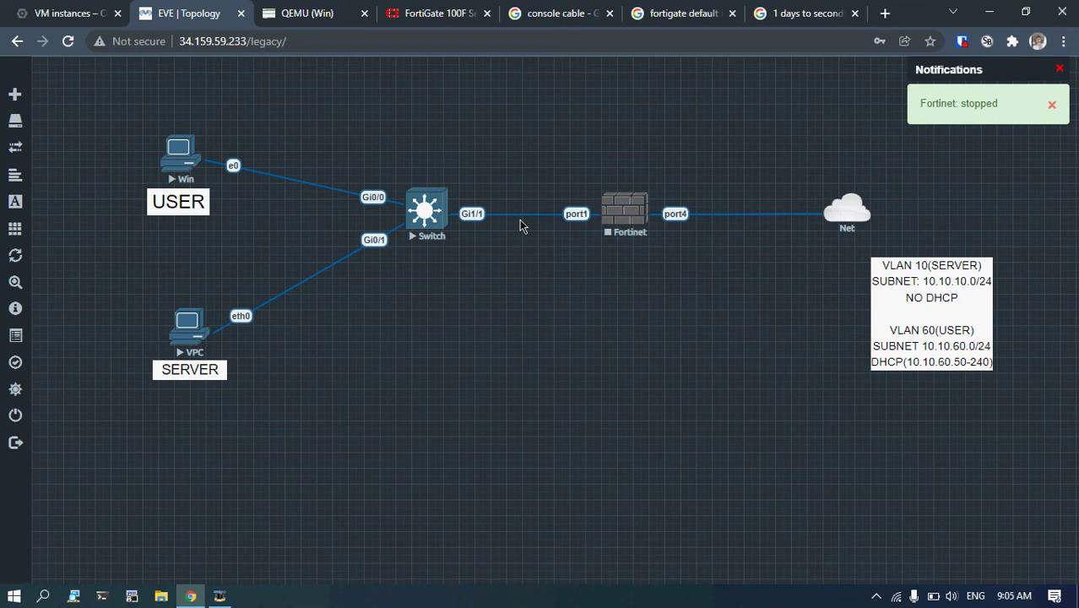
{"action": "right_click", "coordinate": [481, 216]}
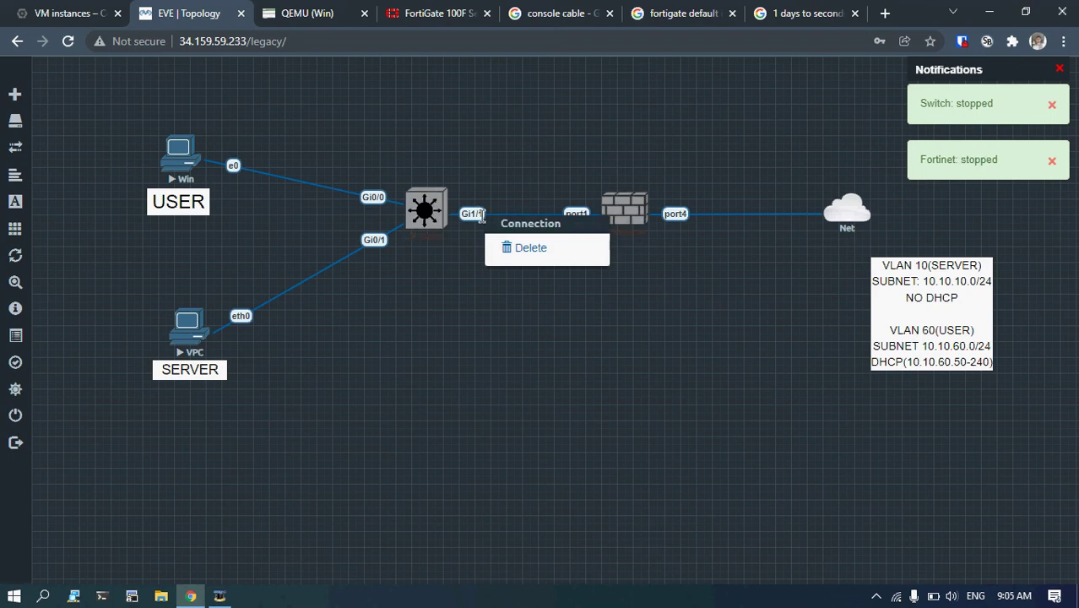
{"action": "left_click", "coordinate": [528, 250]}
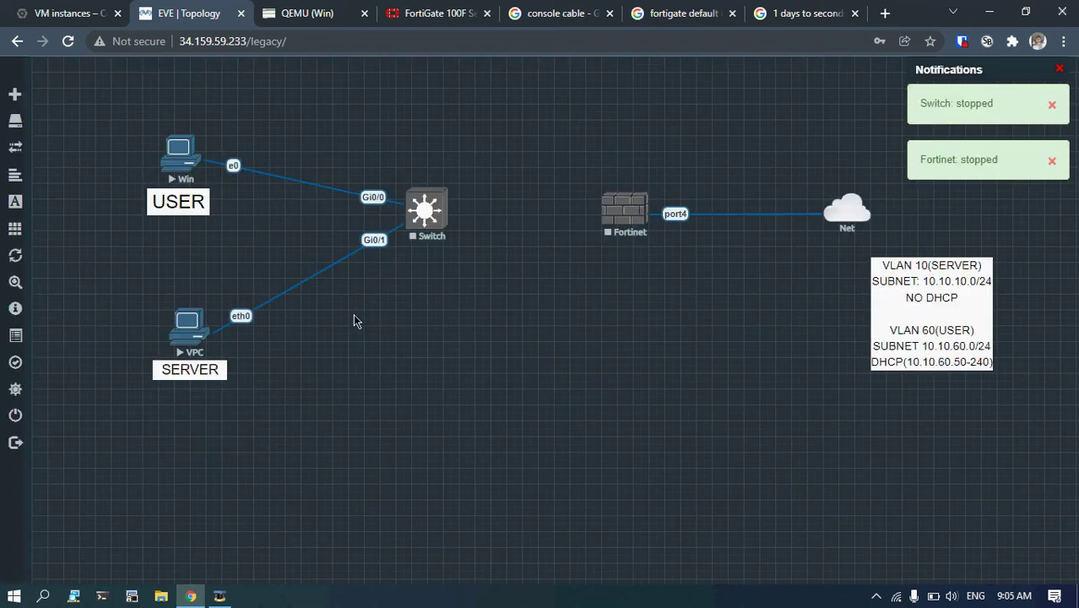
Connect Switch Gi1/1 to Fortinet port2 with a new link.
{"action": "left_click_drag", "start_coordinate": [443, 201], "coordinate": [594, 244]}
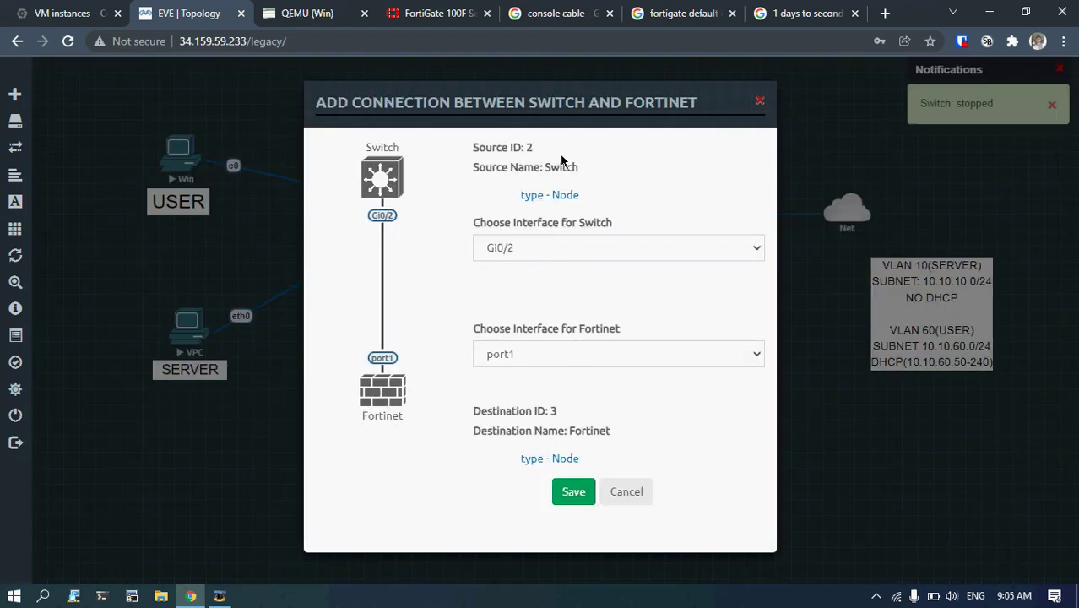
{"action": "left_click_drag", "start_coordinate": [560, 104], "coordinate": [709, 104]}
{"action": "left_click", "coordinate": [682, 247]}
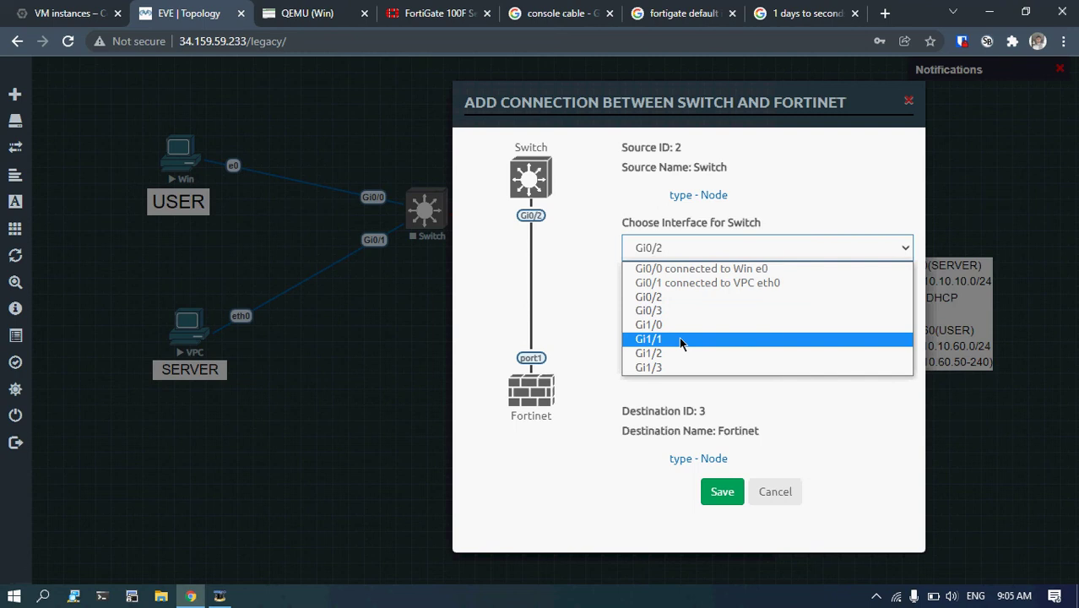
{"action": "left_click", "coordinate": [680, 338]}
{"action": "left_click", "coordinate": [681, 353]}
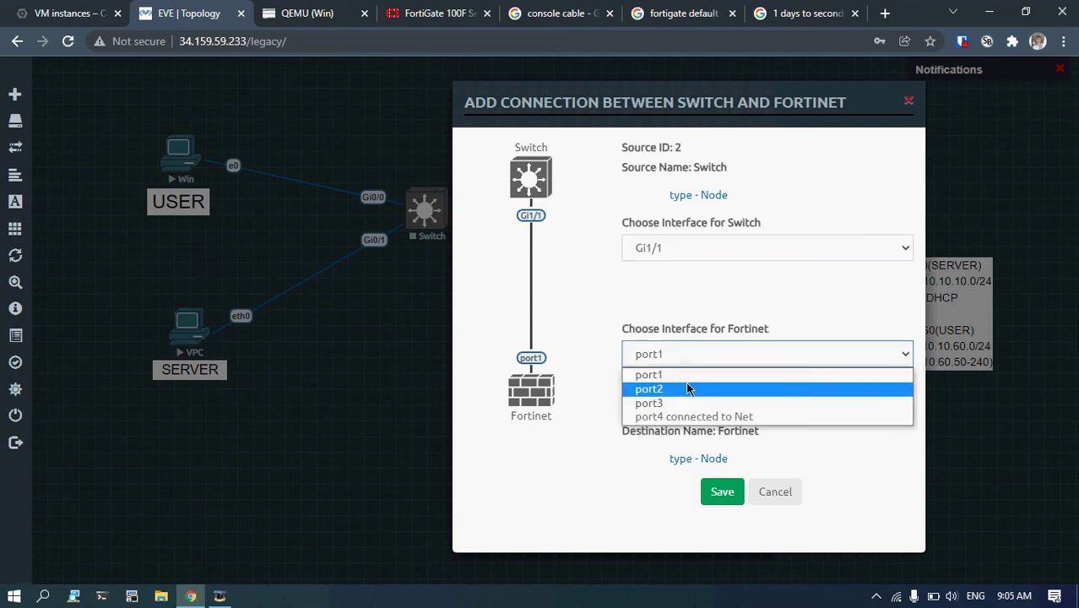
{"action": "left_click", "coordinate": [688, 389]}
{"action": "left_click", "coordinate": [720, 491]}
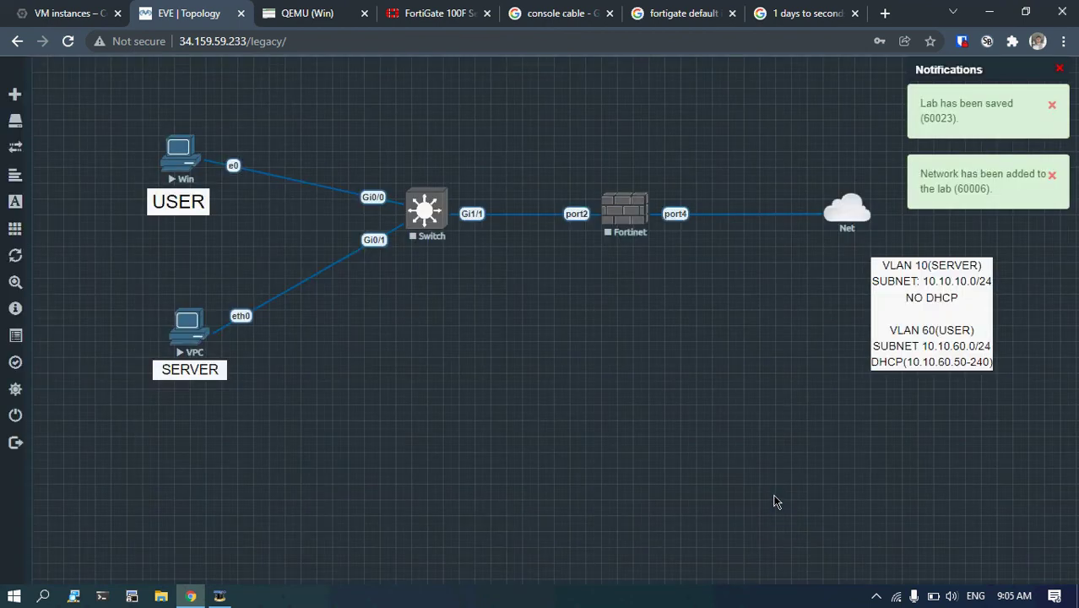
Start the Switch and Fortinet nodes again.
{"action": "right_click", "coordinate": [434, 227]}
{"action": "left_click", "coordinate": [456, 255]}
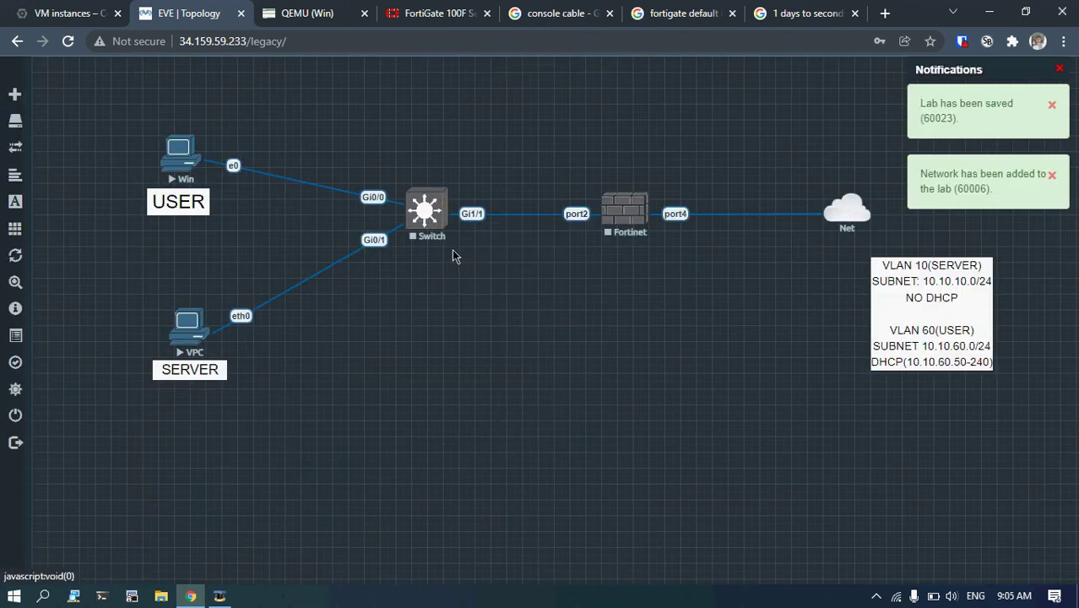
{"action": "right_click", "coordinate": [632, 222]}
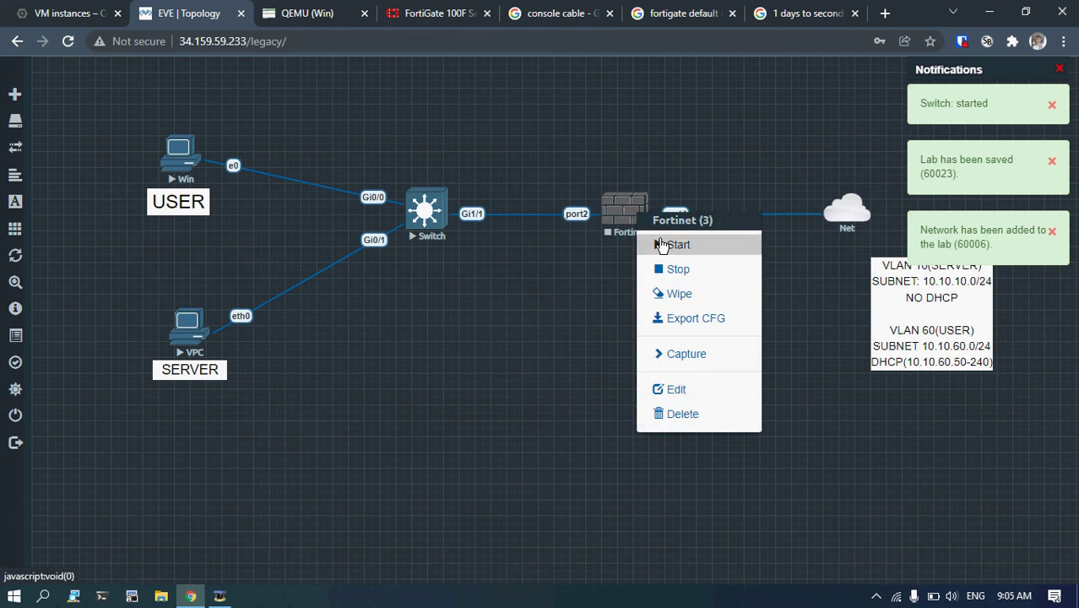
{"action": "left_click", "coordinate": [645, 243]}
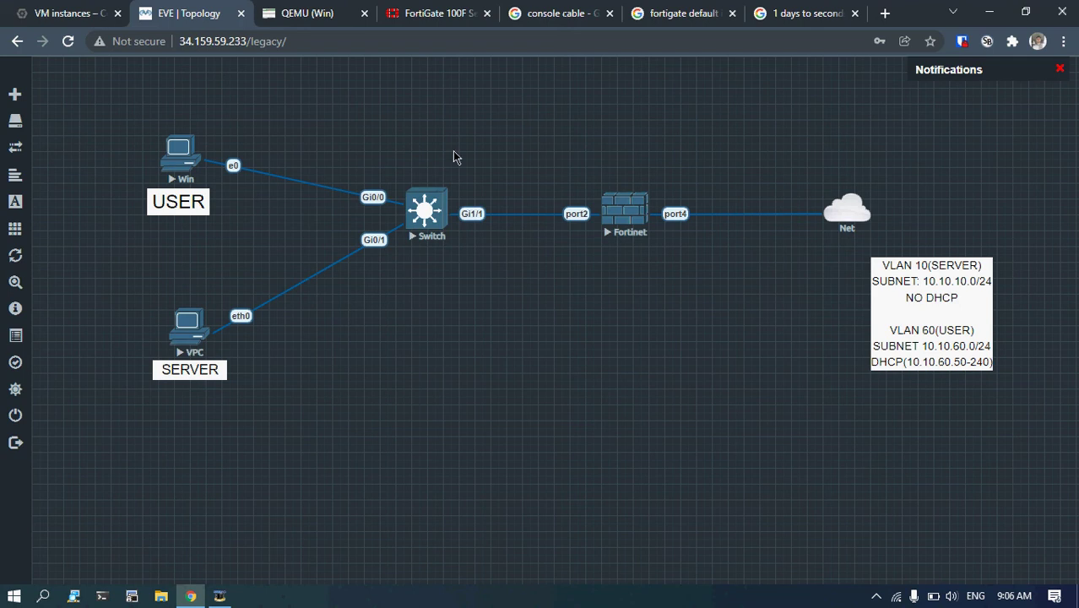
{"action": "left_click", "coordinate": [223, 596]}
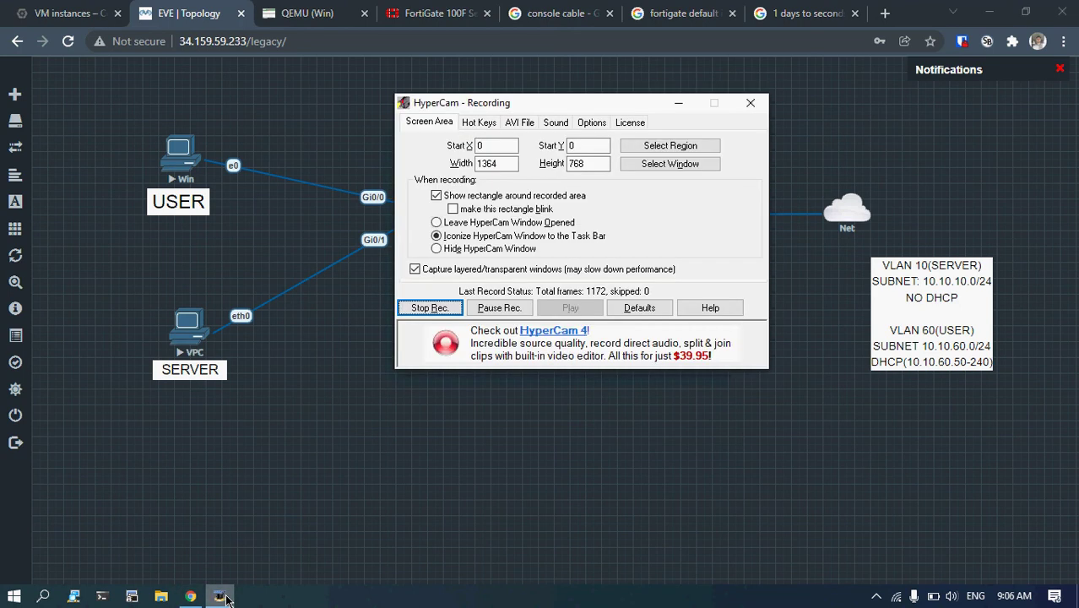
{"action": "left_click", "coordinate": [224, 596]}
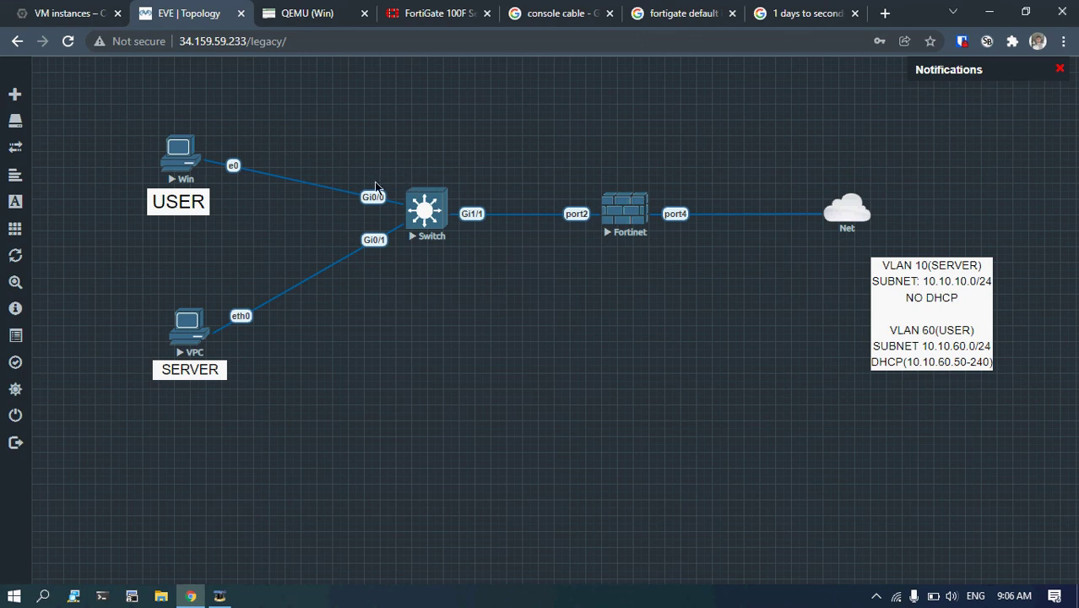
Launch Notepad and begin the note with 'vlan 10 and vlan 60 yaradilmasi'.
{"action": "left_click_drag", "start_coordinate": [926, 259], "coordinate": [968, 238]}
{"action": "key", "text": "super+r"}
{"action": "type", "text": "notepad"}
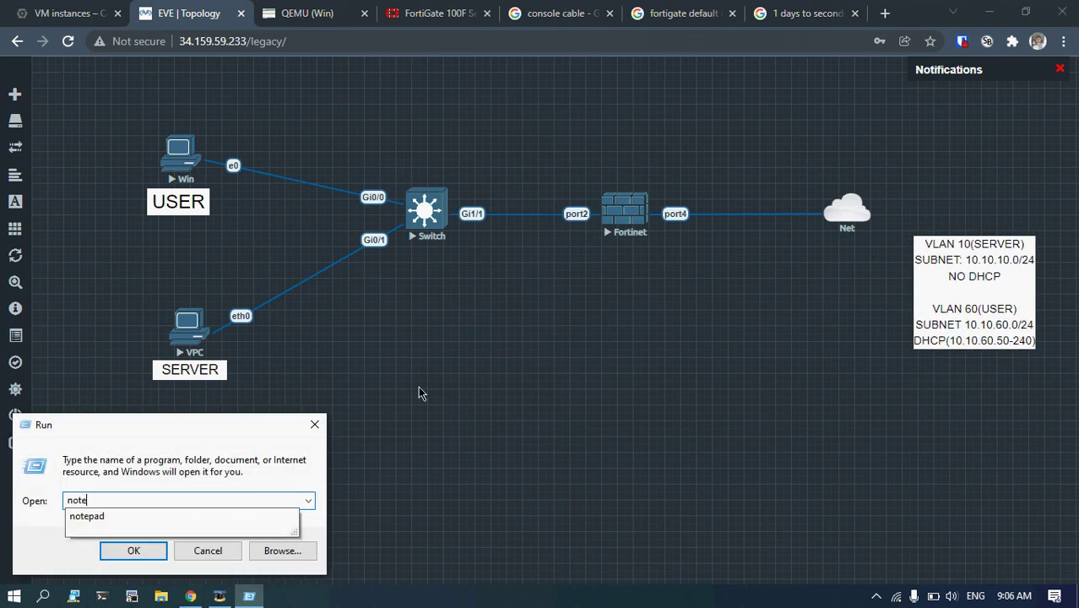
{"action": "key", "text": "Return"}
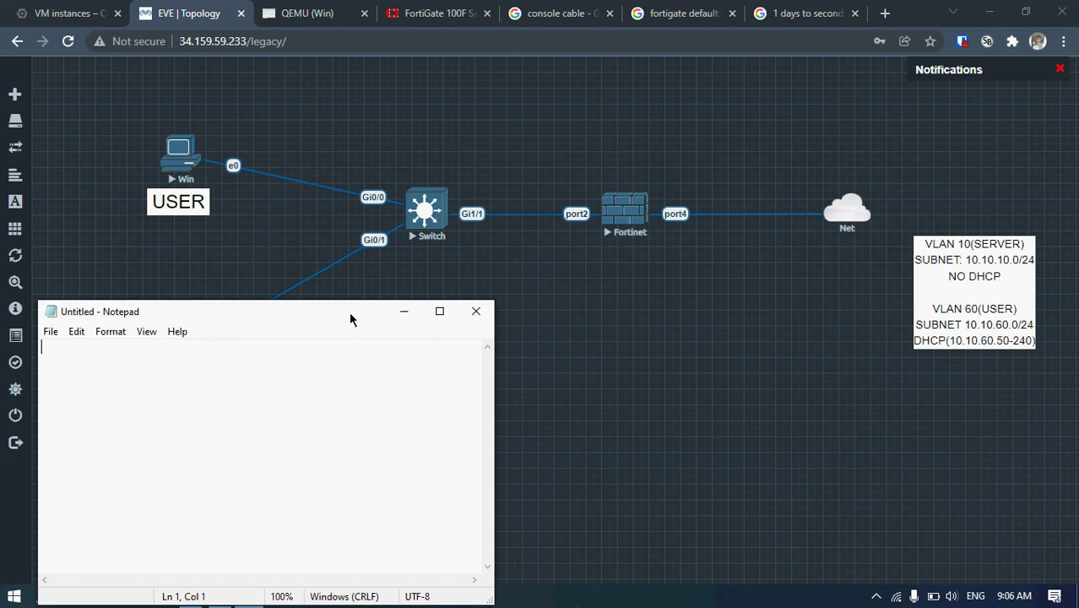
{"action": "left_click_drag", "start_coordinate": [351, 320], "coordinate": [644, 258]}
{"action": "type", "text": "v1"}
{"action": "type", "text": "an 10 "}
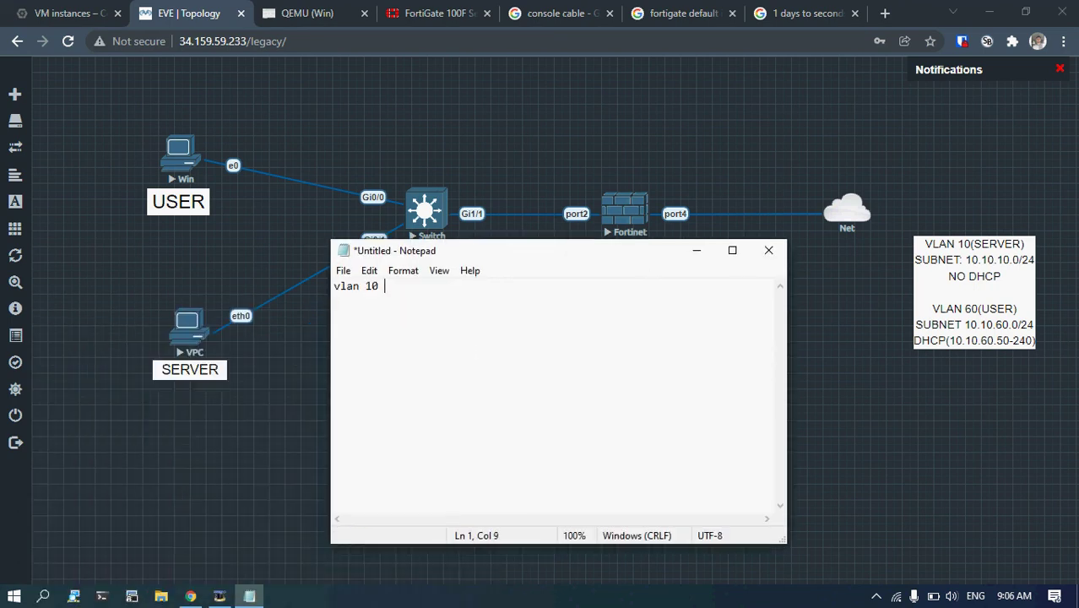
{"action": "type", "text": "yaradilmasi"}
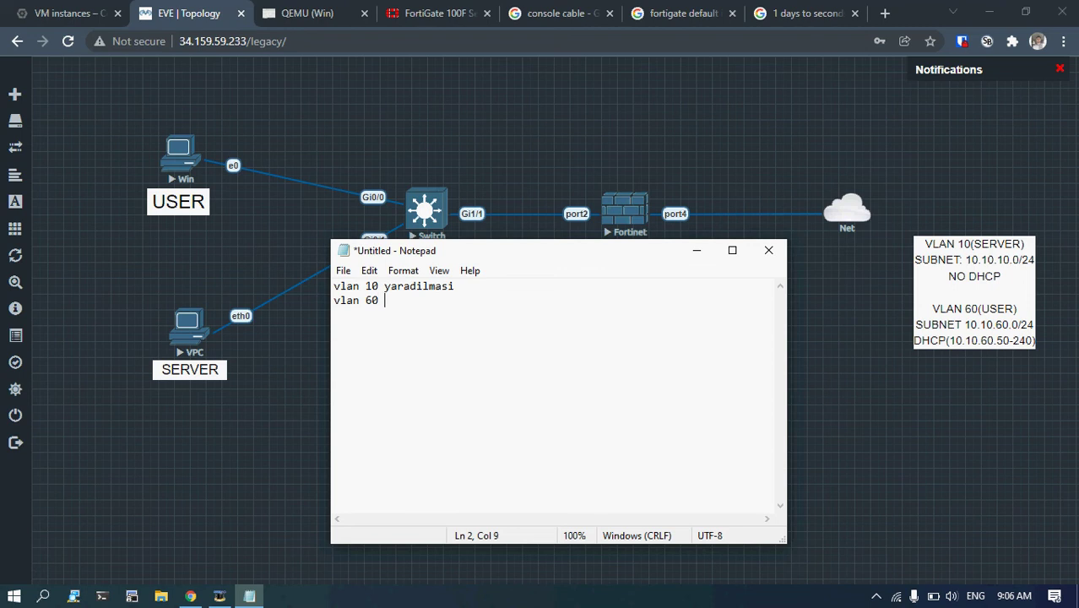
{"action": "type", "text": "yaradilmasi"}
Add the lines 'portlarin vlanlara daxil edilmesi' and 'trunk portun konfiqurasiya edilmesi'.
{"action": "left_click_drag", "start_coordinate": [615, 256], "coordinate": [813, 187]}
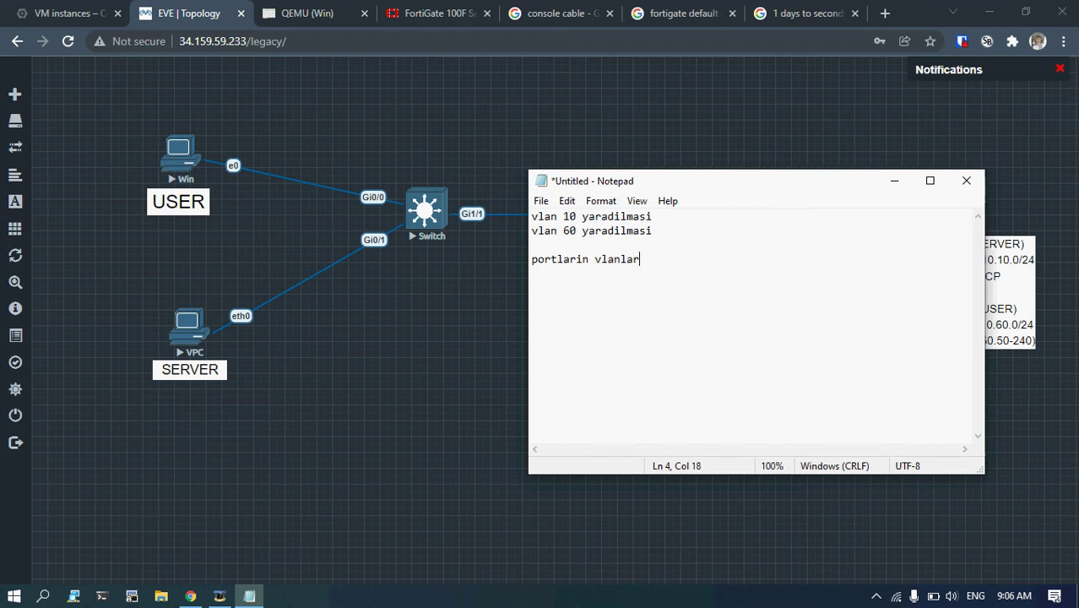
{"action": "type", "text": "a daxil edilmesi"}
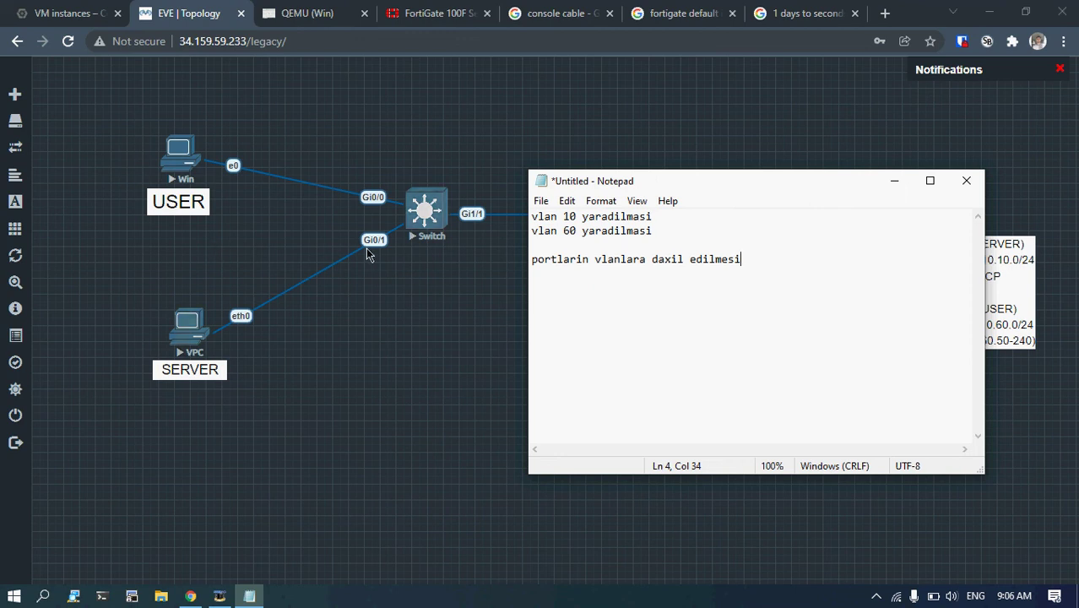
{"action": "left_click", "coordinate": [365, 251]}
{"action": "mouse_move", "coordinate": [591, 184]}
{"action": "left_mouse_down"}
{"action": "mouse_move", "coordinate": [621, 189]}
{"action": "mouse_move", "coordinate": [608, 192]}
{"action": "left_mouse_up"}
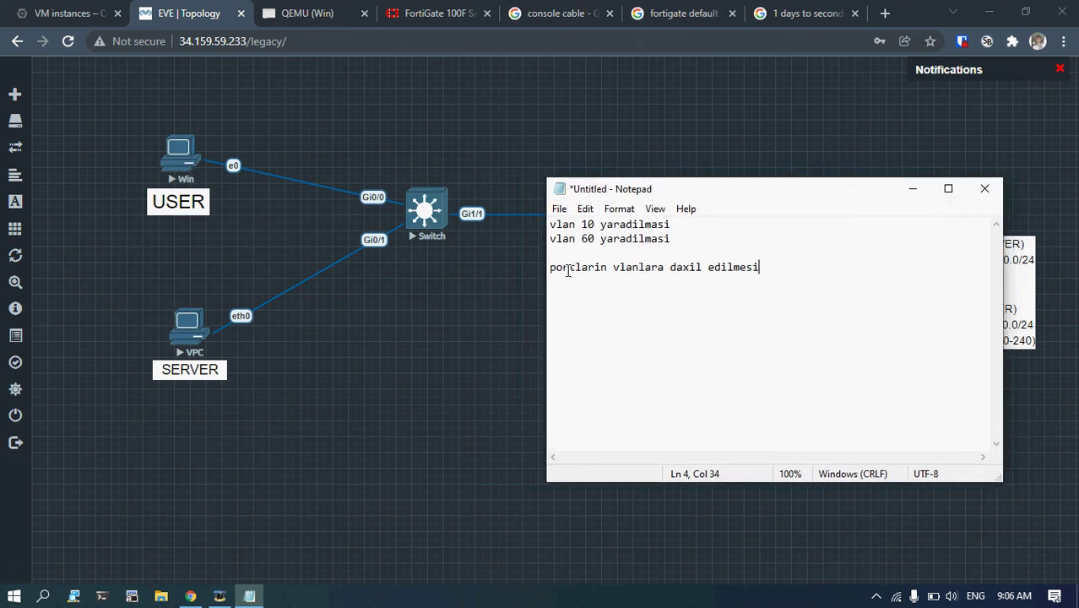
{"action": "left_click_drag", "start_coordinate": [568, 270], "coordinate": [730, 270]}
{"action": "key", "text": "End"}
{"action": "left_click_drag", "start_coordinate": [755, 200], "coordinate": [688, 211]}
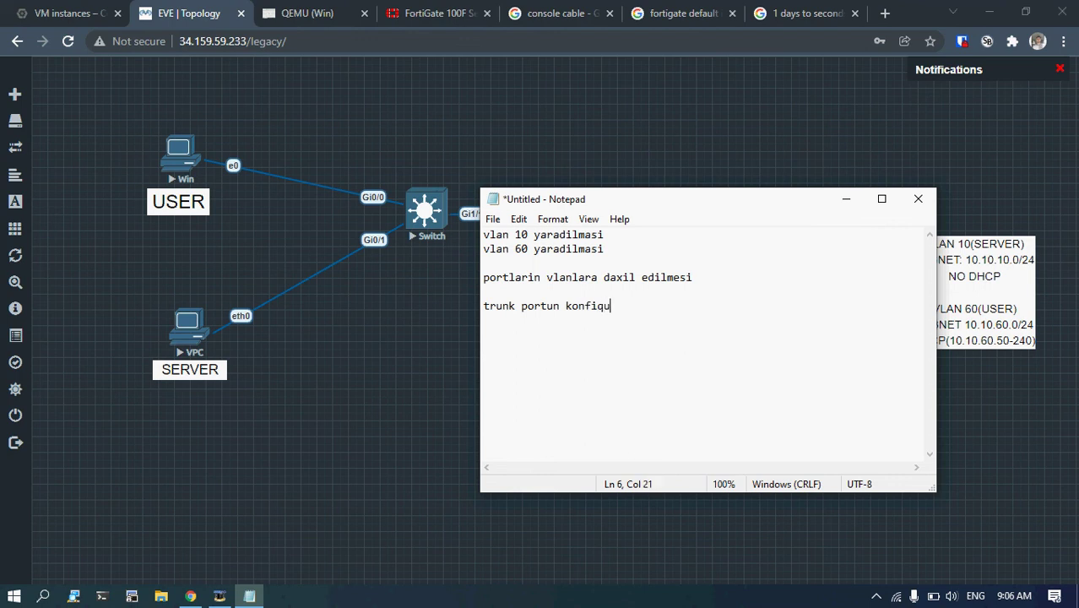
{"action": "type", "text": "a edilmesi"}
{"action": "left_click", "coordinate": [526, 308]}
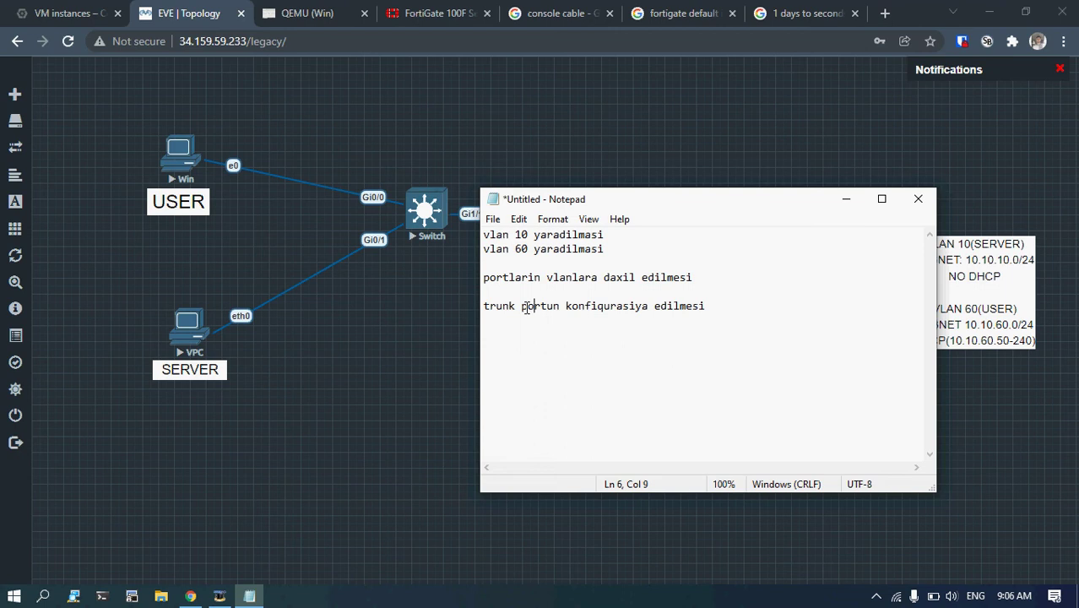
{"action": "left_click_drag", "start_coordinate": [797, 207], "coordinate": [500, 396]}
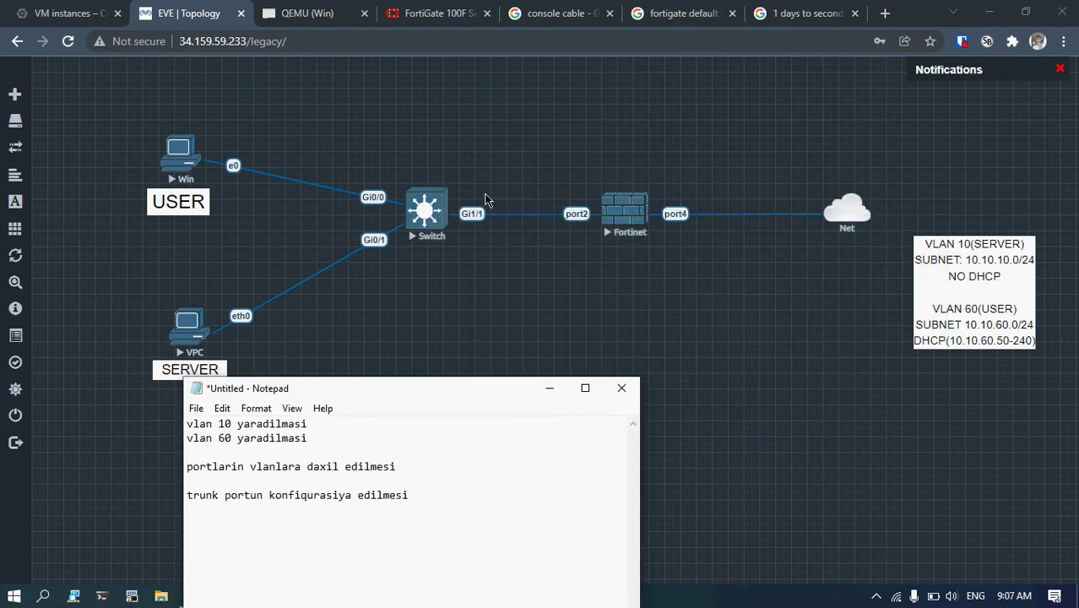
Search Google Images for 'trunk port in cisco' and open a VLAN trunk diagram.
{"action": "left_click", "coordinate": [884, 12]}
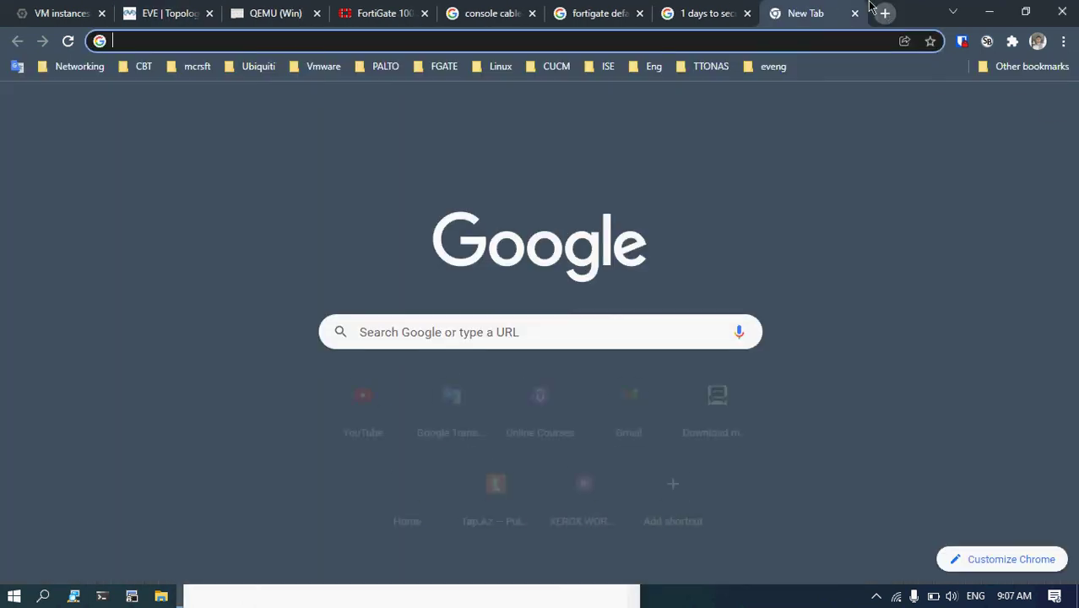
{"action": "type", "text": "trunk por"}
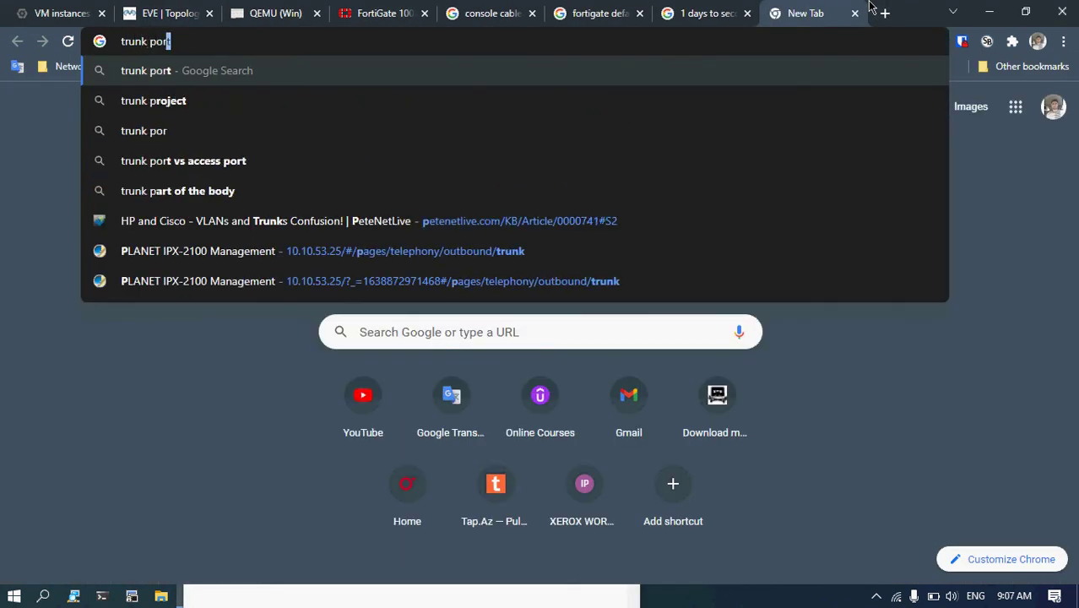
{"action": "type", "text": "t in cisco"}
{"action": "key", "text": "Return"}
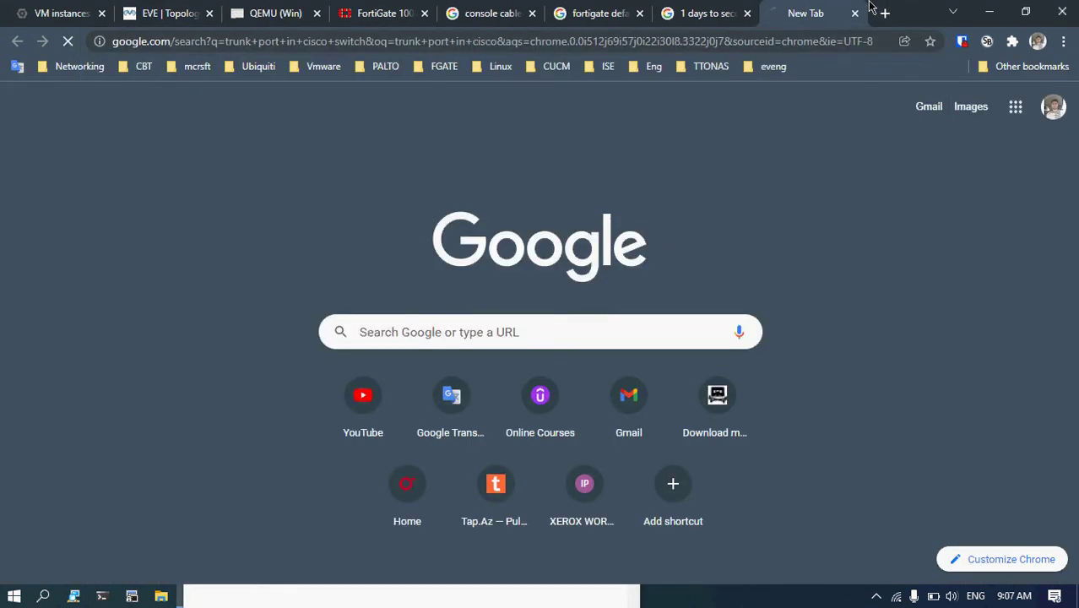
{"action": "left_click", "coordinate": [162, 157]}
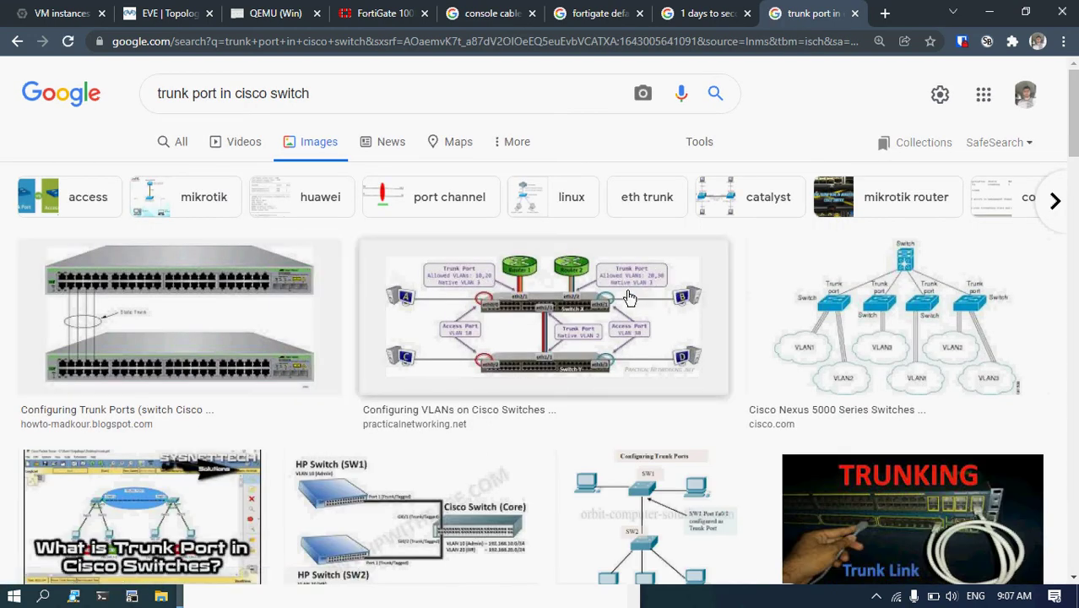
{"action": "left_click", "coordinate": [549, 297]}
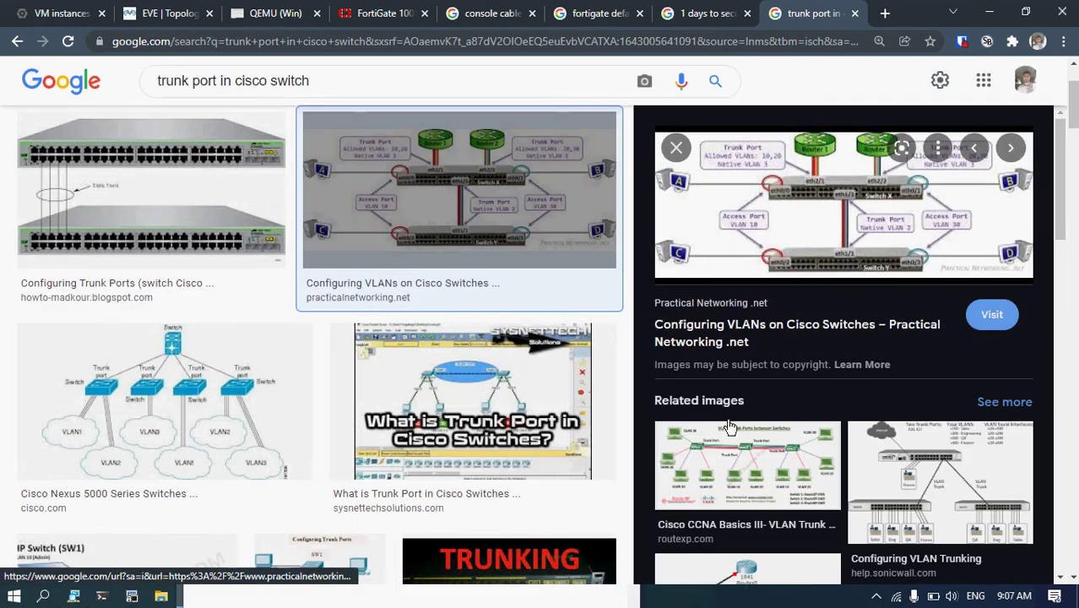
{"action": "left_click", "coordinate": [721, 426]}
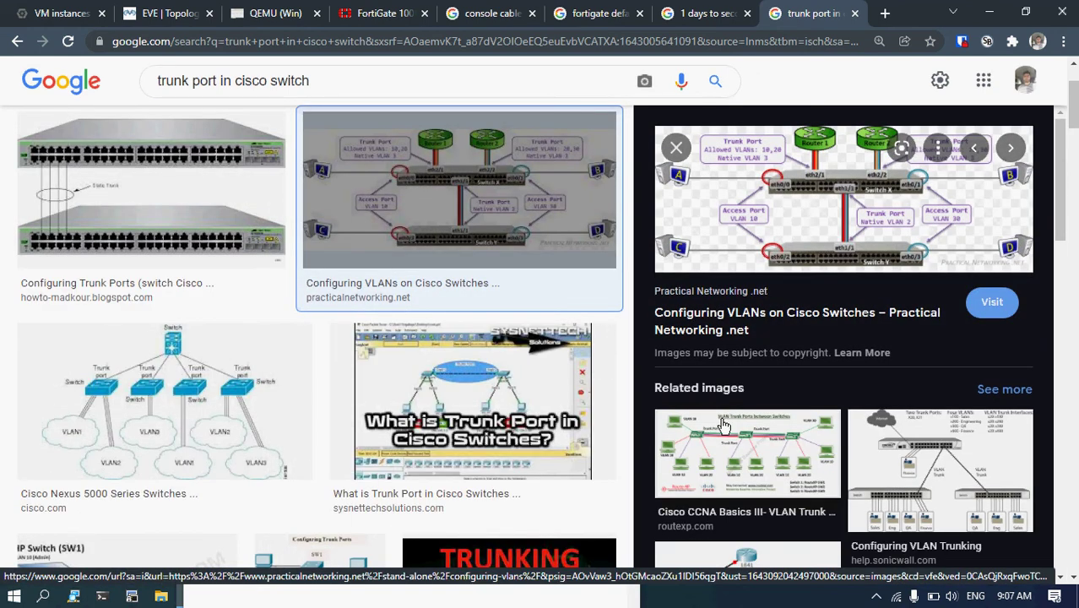
{"action": "left_click", "coordinate": [843, 202]}
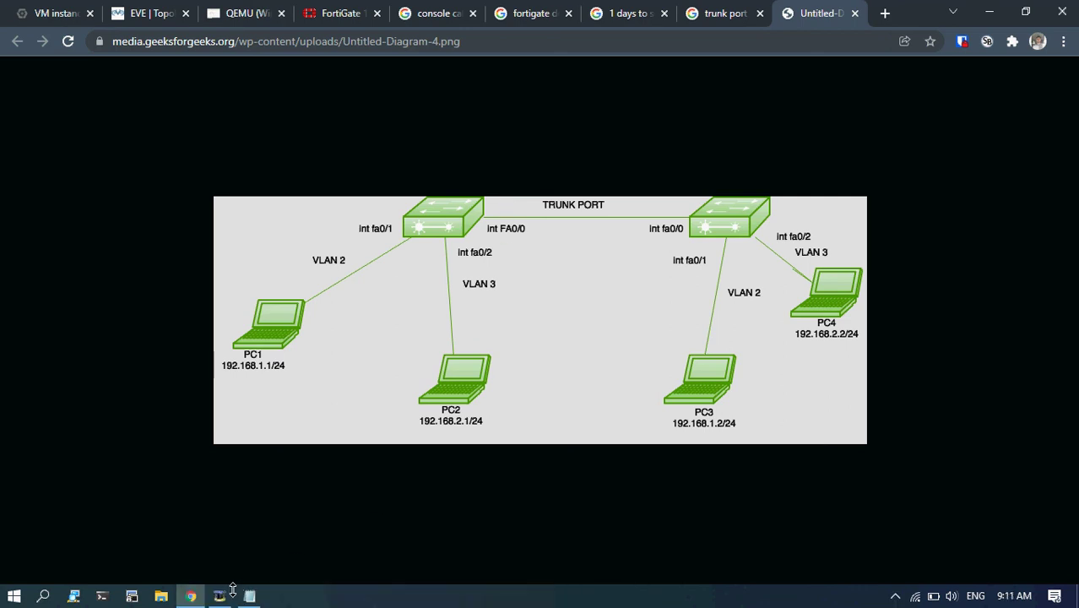
Return to the EVE topology tab and close the console cable search tab.
{"action": "left_click", "coordinate": [220, 596]}
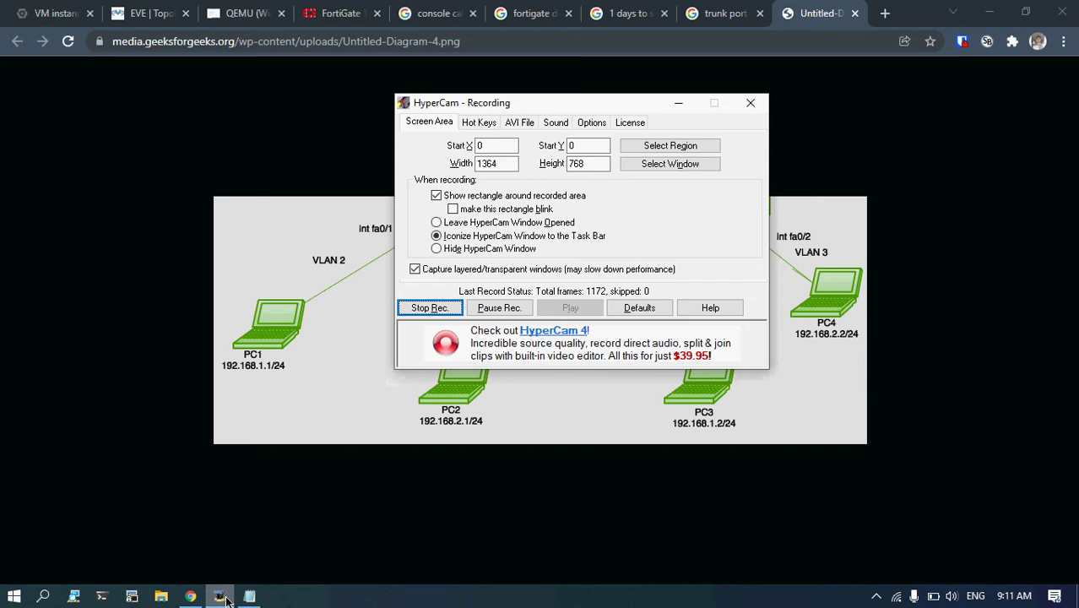
{"action": "left_click", "coordinate": [221, 596]}
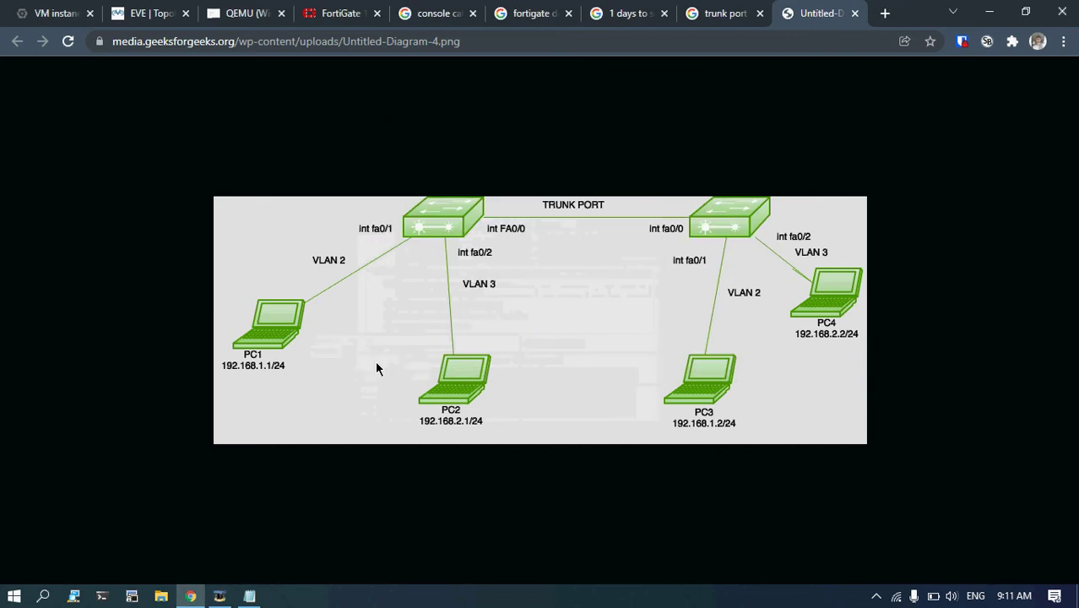
{"action": "key", "text": "ctrl+shift+Tab"}
{"action": "key", "text": "ctrl+shift+Tab"}
{"action": "key", "text": "ctrl+shift+Tab"}
{"action": "key", "text": "ctrl+shift+Tab"}
{"action": "key", "text": "ctrl+shift+Tab"}
{"action": "key", "text": "ctrl+shift+Tab"}
{"action": "key", "text": "ctrl+shift+Tab"}
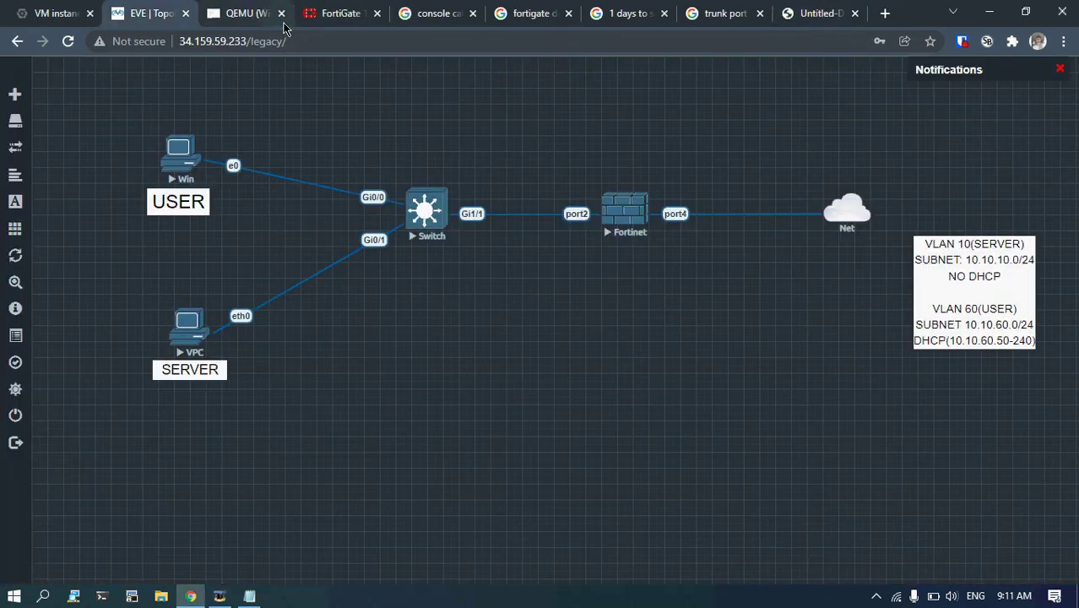
{"action": "left_click", "coordinate": [472, 14]}
Close the four leftover FortiGate, search and VLAN image tabs.
{"action": "left_click", "coordinate": [471, 14]}
{"action": "left_click", "coordinate": [472, 14]}
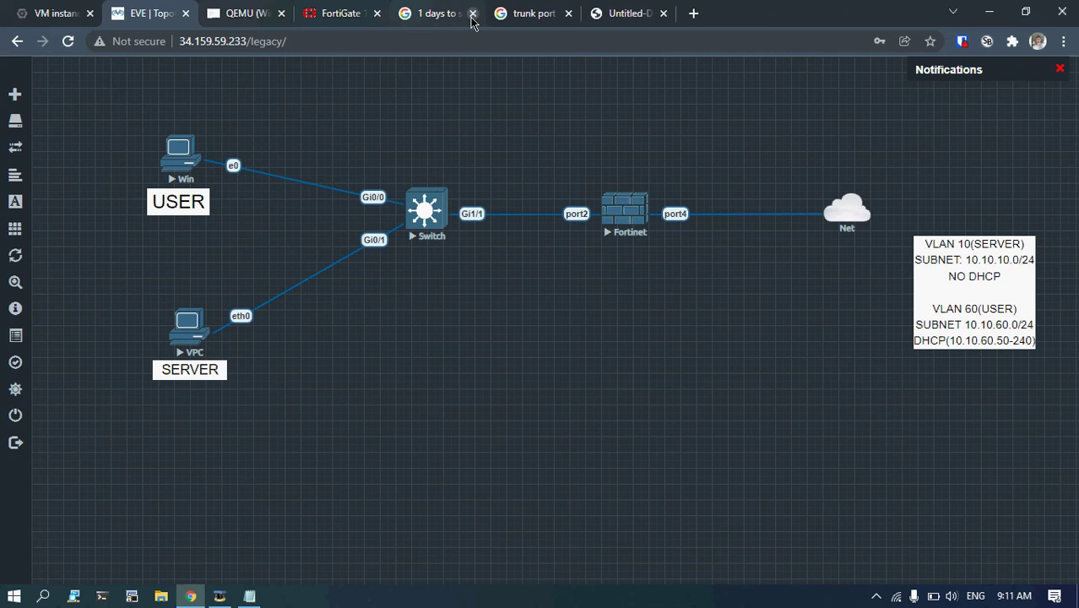
{"action": "left_click", "coordinate": [472, 15]}
{"action": "left_click", "coordinate": [471, 14]}
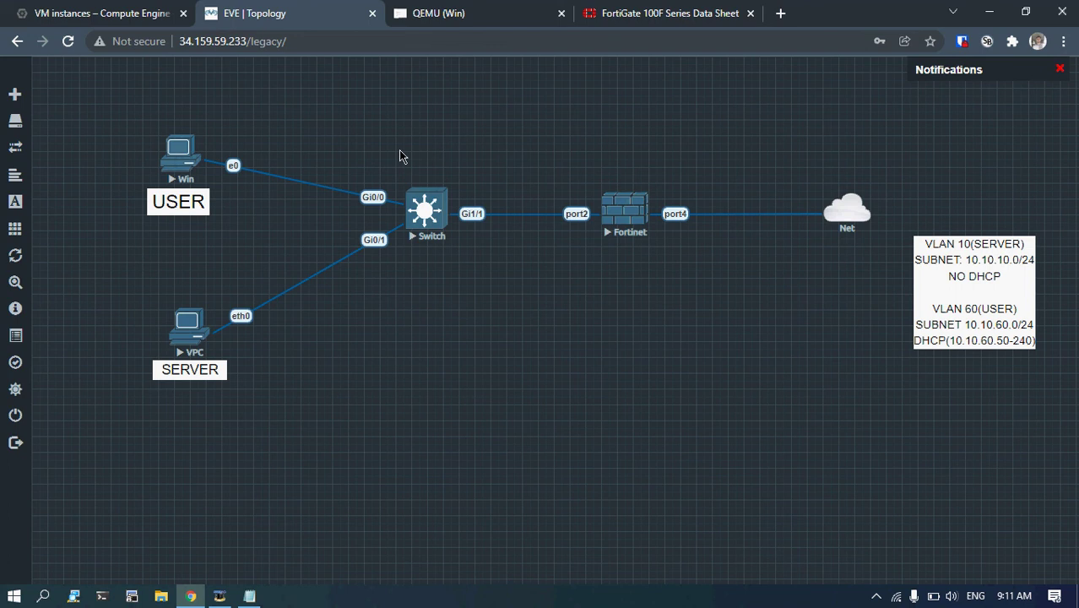
Open the Switch's HTML5 console and bring up the Switch> prompt.
{"action": "left_click", "coordinate": [425, 203]}
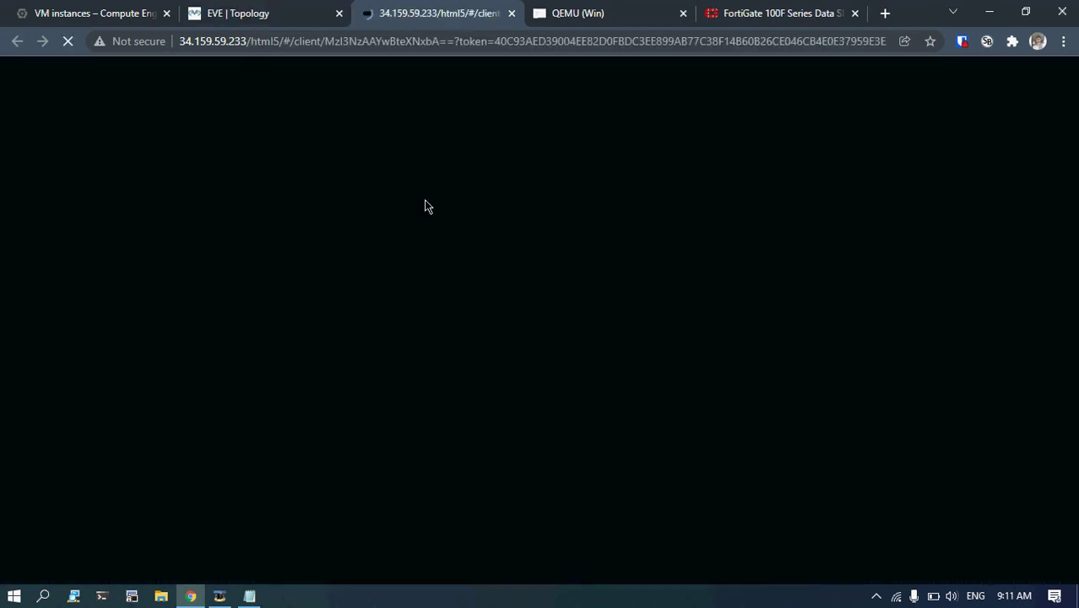
{"action": "left_click", "coordinate": [278, 13]}
{"action": "left_click", "coordinate": [437, 10]}
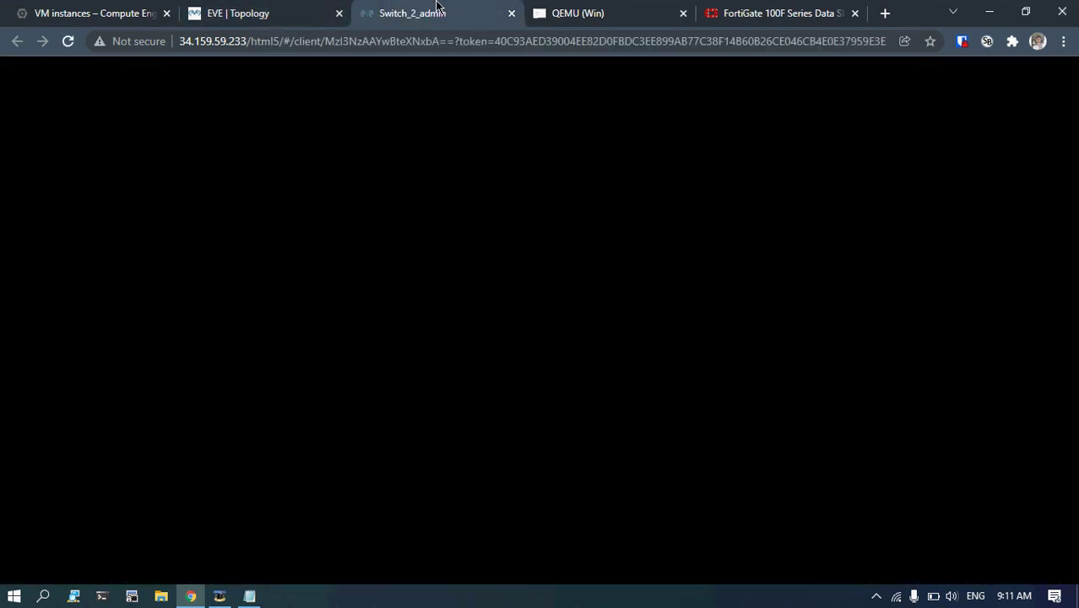
{"action": "left_click", "coordinate": [277, 11]}
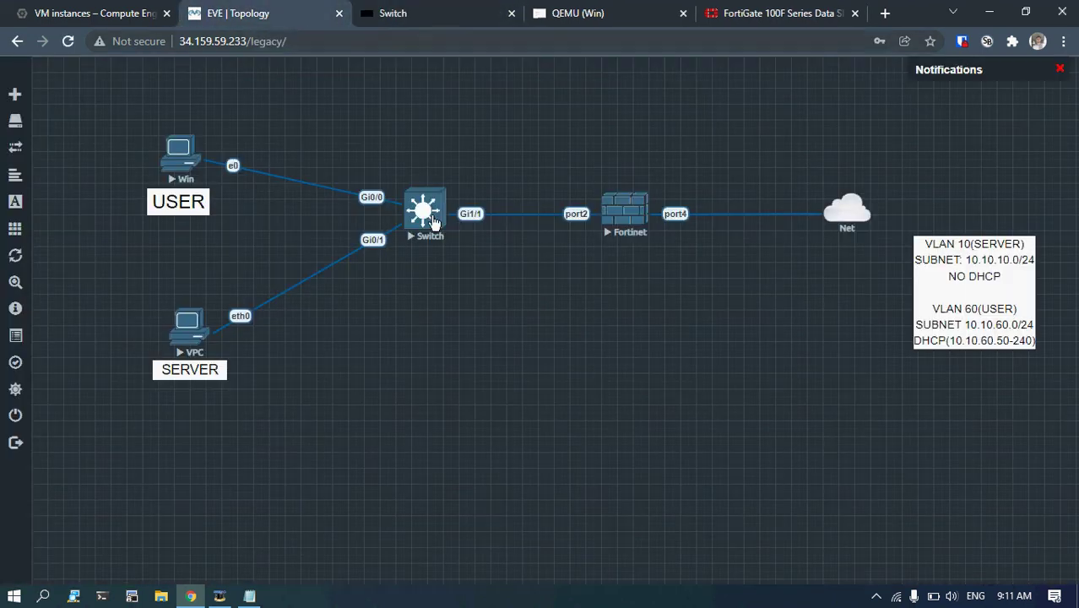
{"action": "left_click", "coordinate": [410, 10]}
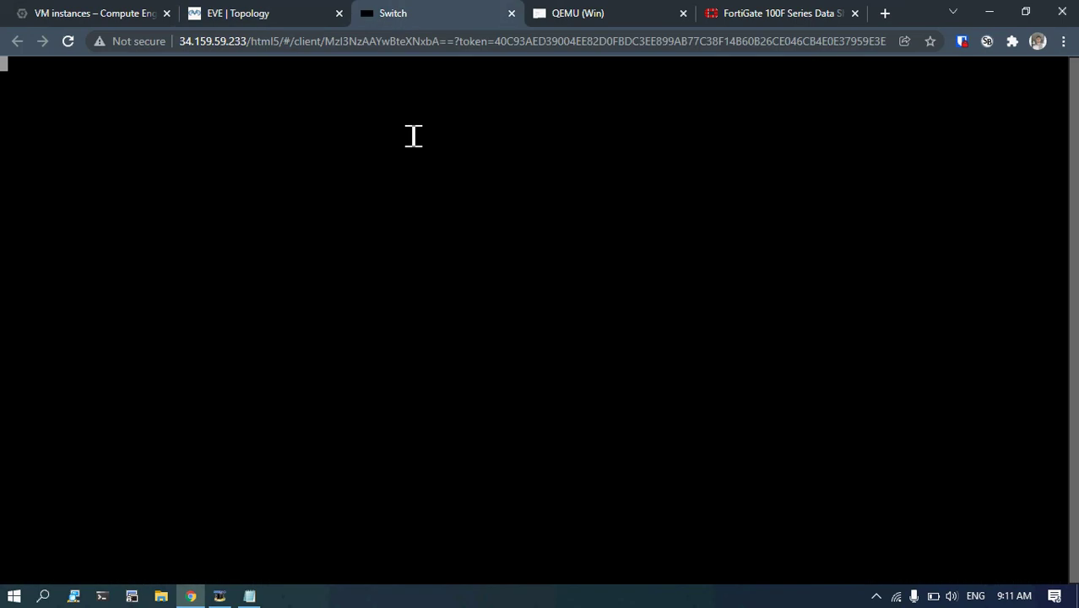
{"action": "key", "text": "Return"}
{"action": "key", "text": "Return"}
{"action": "key", "text": "Return"}
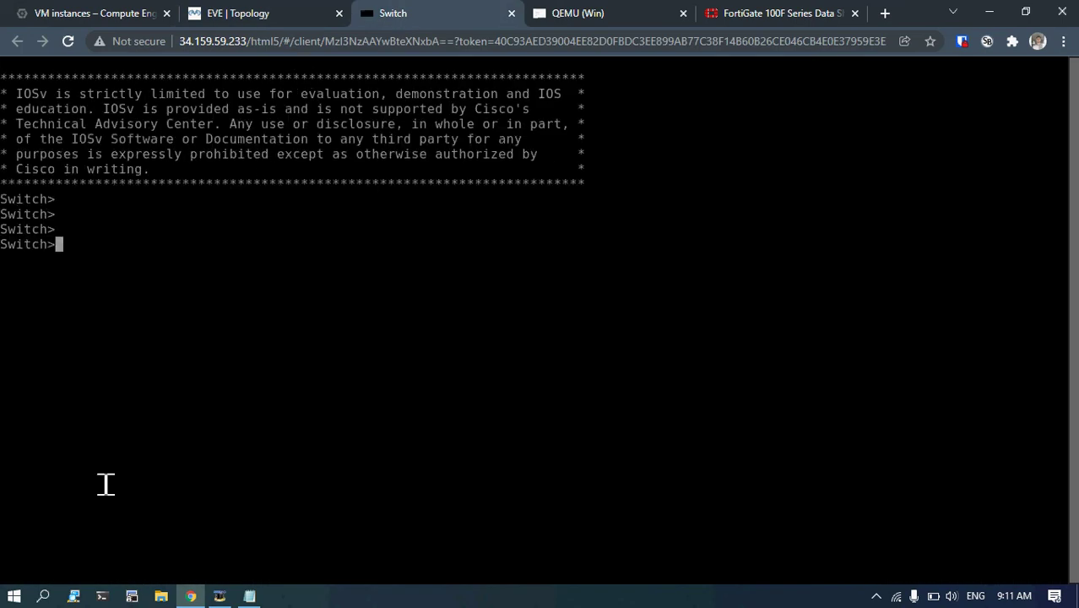
{"action": "left_click", "coordinate": [215, 10]}
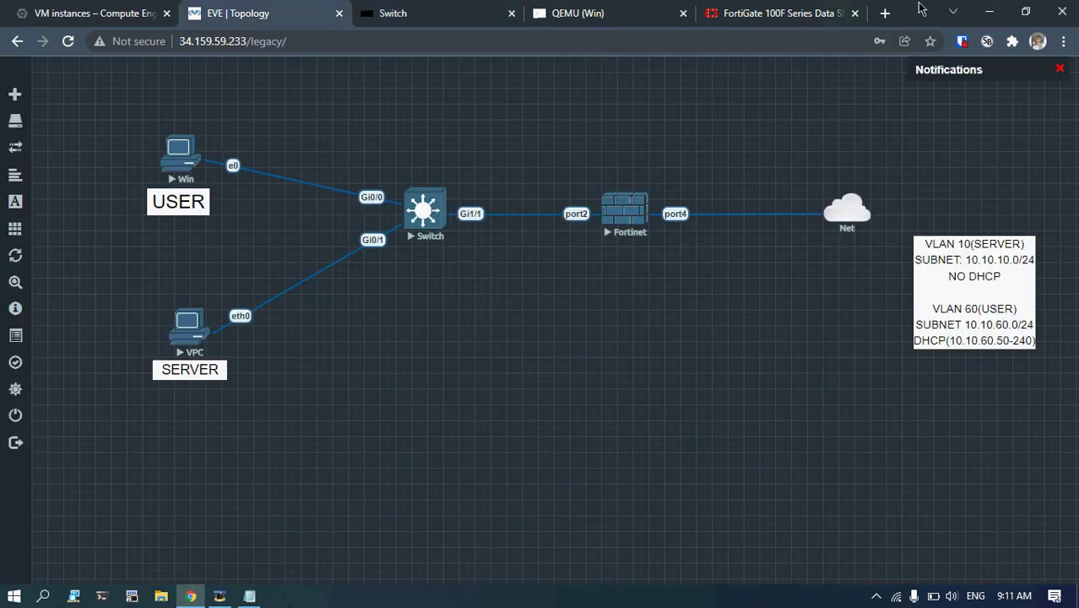
{"action": "left_click", "coordinate": [884, 13]}
Browse Google Images for 'cisco switch console port', then go back to the Switch console.
{"action": "type", "text": "cisco sw"}
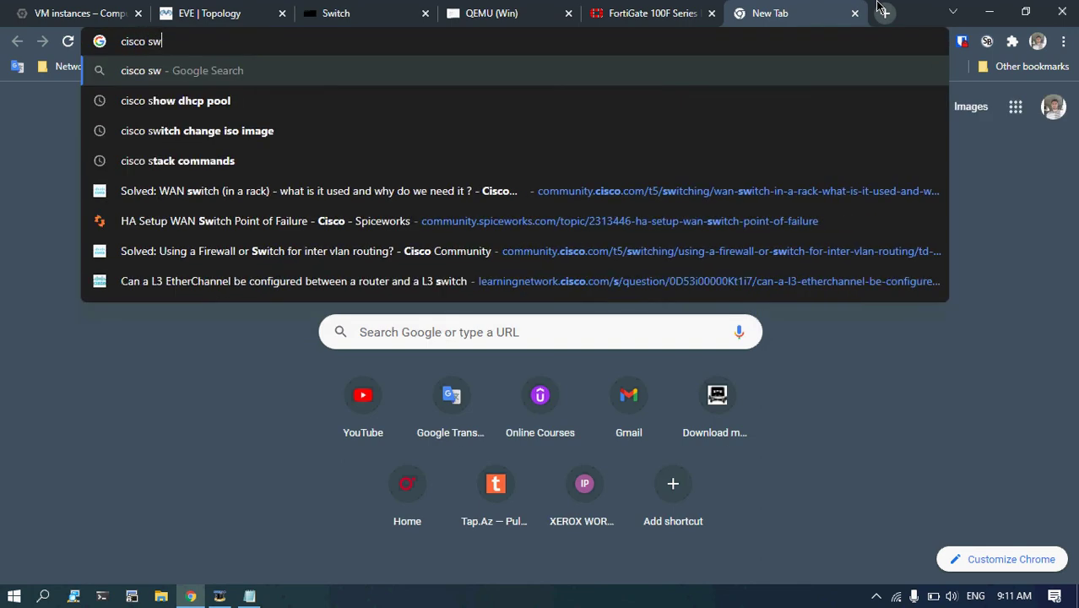
{"action": "type", "text": "itch console p"}
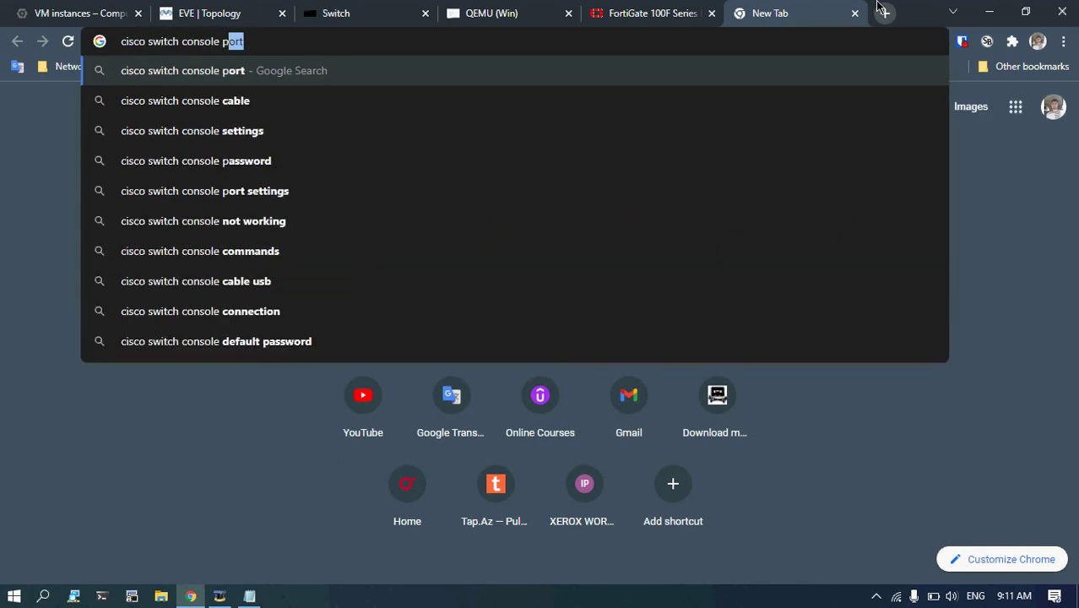
{"action": "key", "text": "BackSpace"}
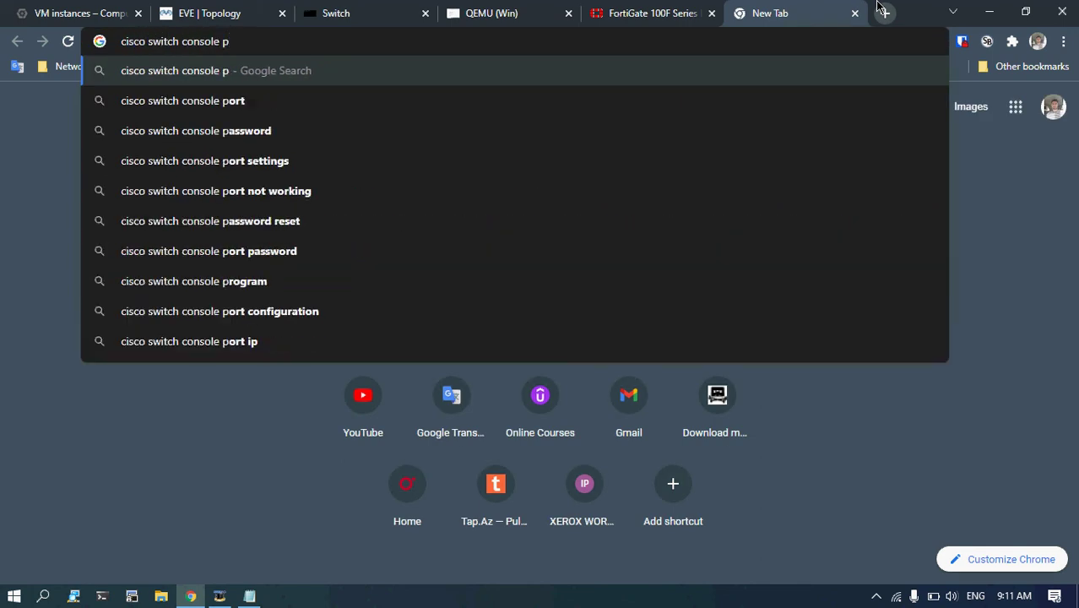
{"action": "type", "text": "ort"}
{"action": "key", "text": "Return"}
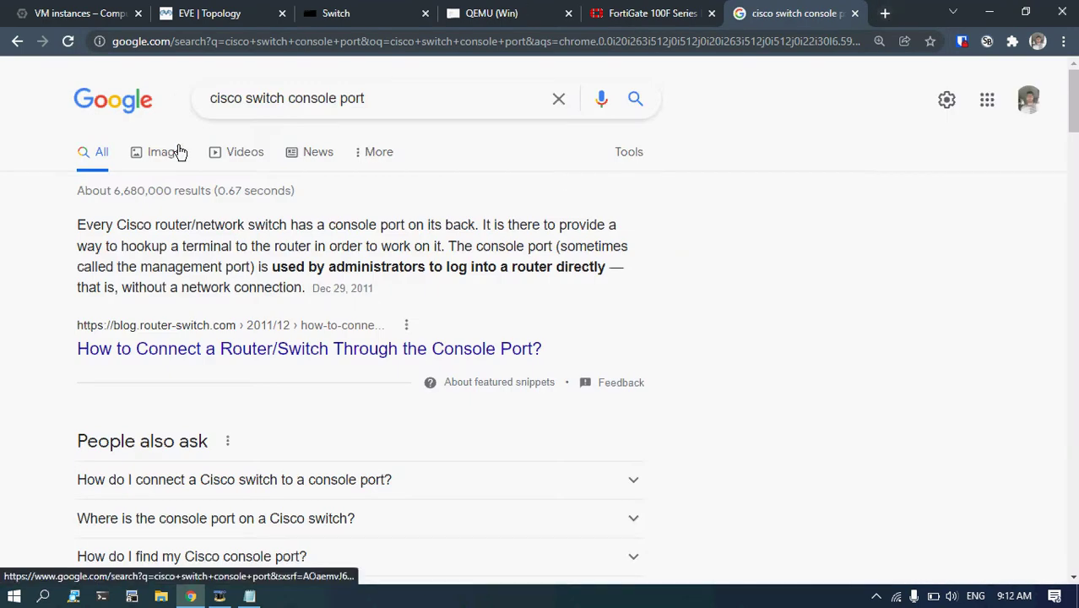
{"action": "left_click", "coordinate": [167, 152]}
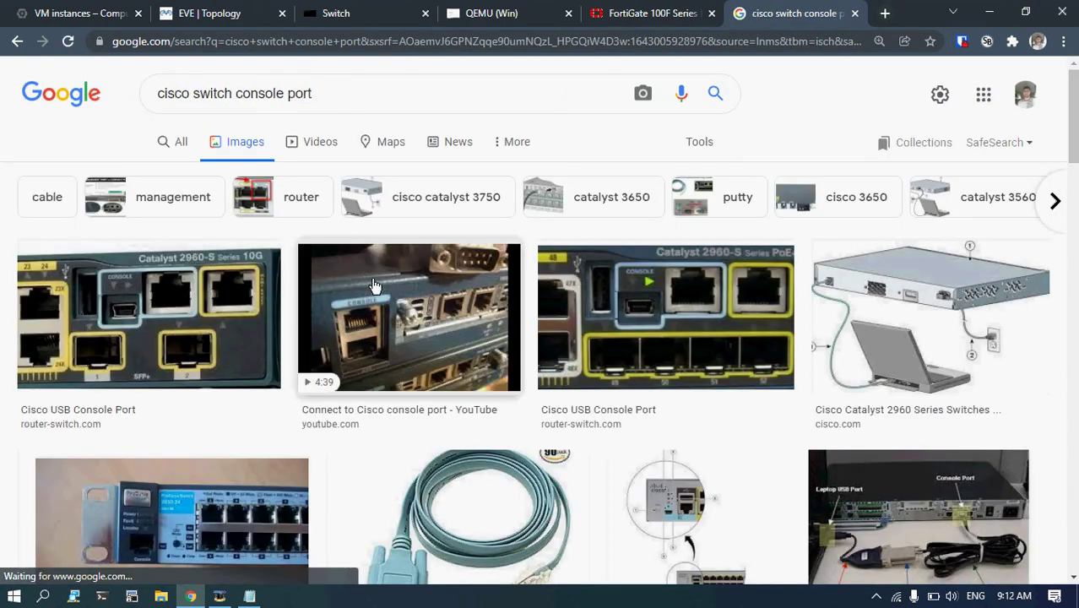
{"action": "left_click", "coordinate": [238, 283]}
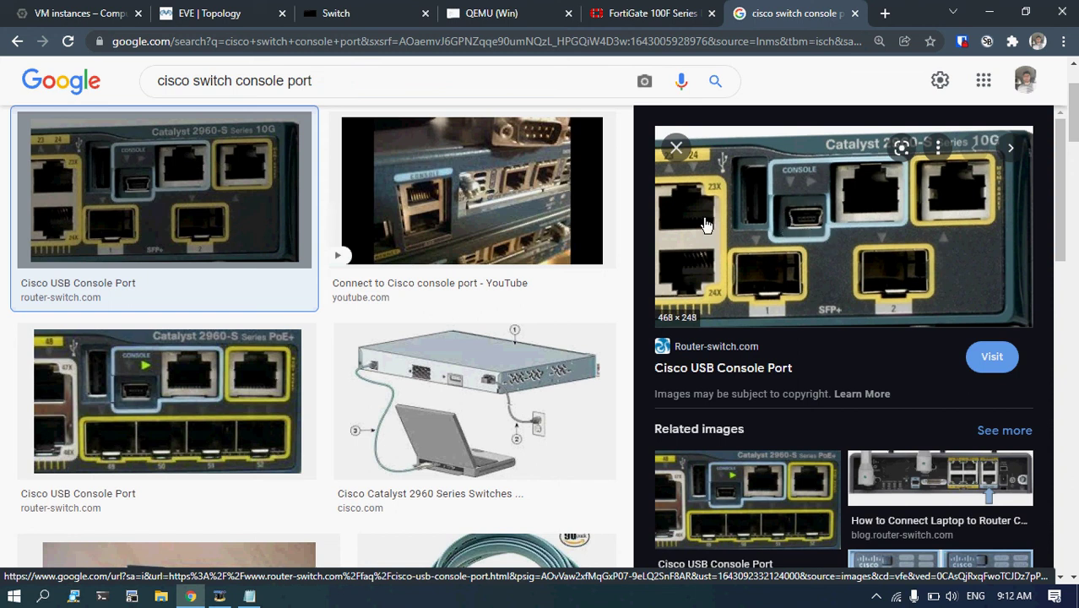
{"action": "left_click", "coordinate": [652, 6]}
{"action": "left_click", "coordinate": [373, 8]}
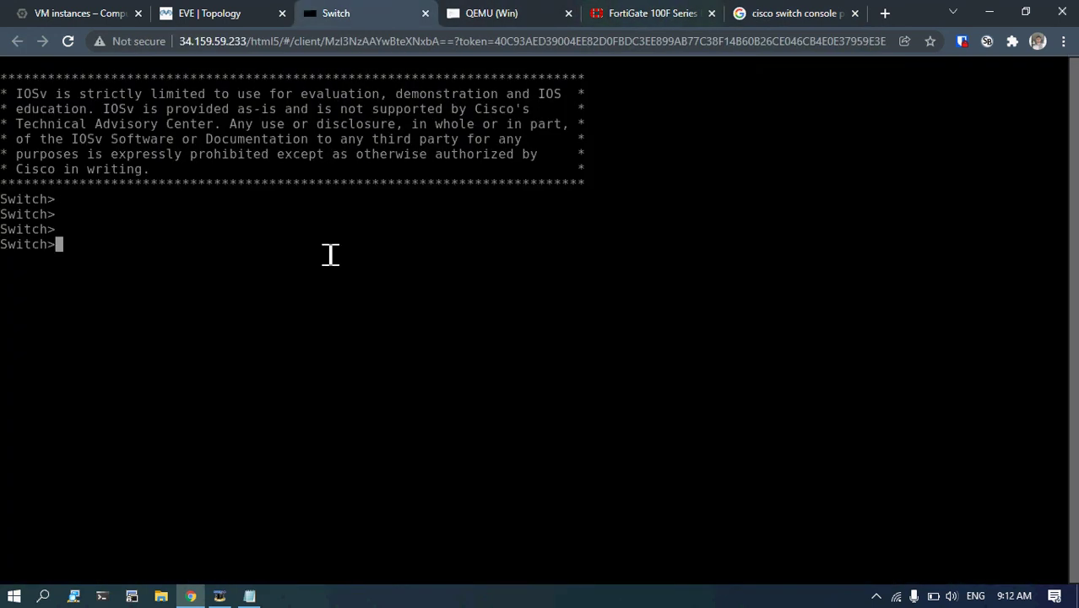
In config mode, create VLAN 10 named SERVER and VLAN 60 named USER.
{"action": "type", "text": "en"}
{"action": "key", "text": "Return"}
{"action": "type", "text": "conf t"}
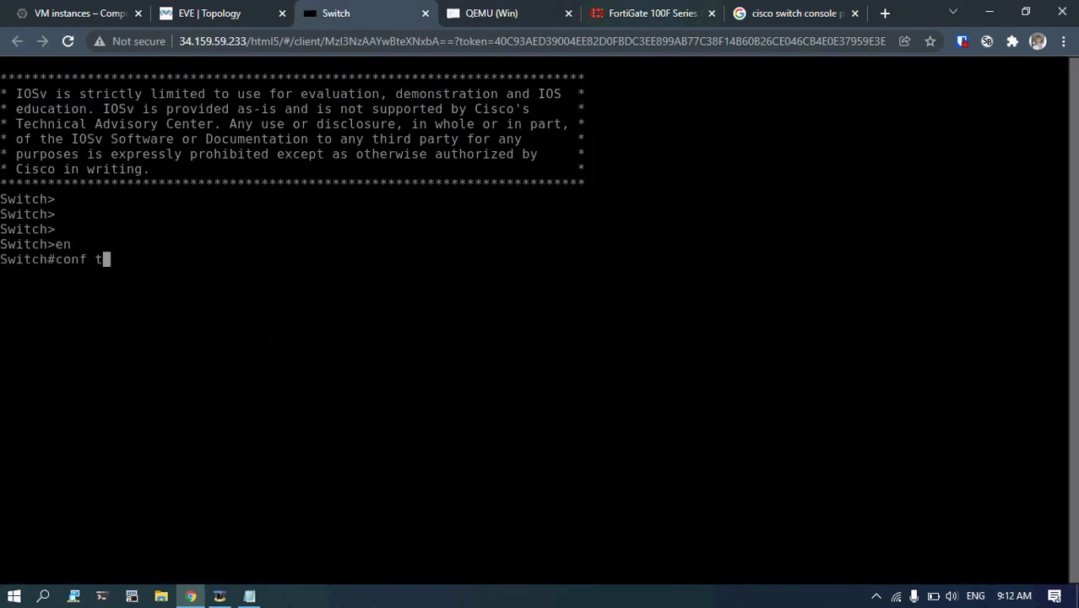
{"action": "key", "text": "Return"}
{"action": "type", "text": "vlan 10"}
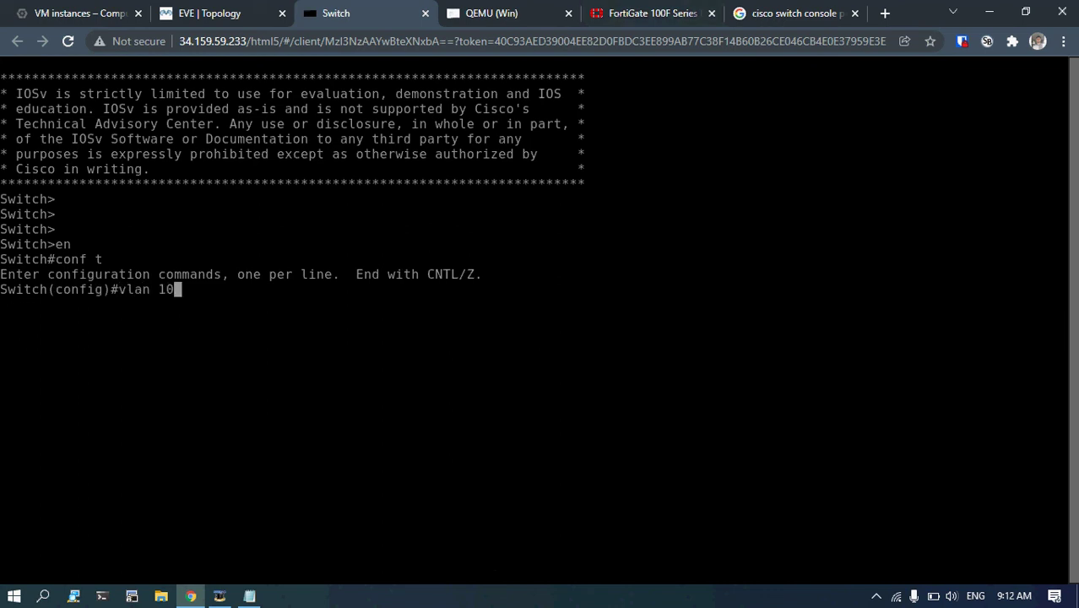
{"action": "key", "text": "Return"}
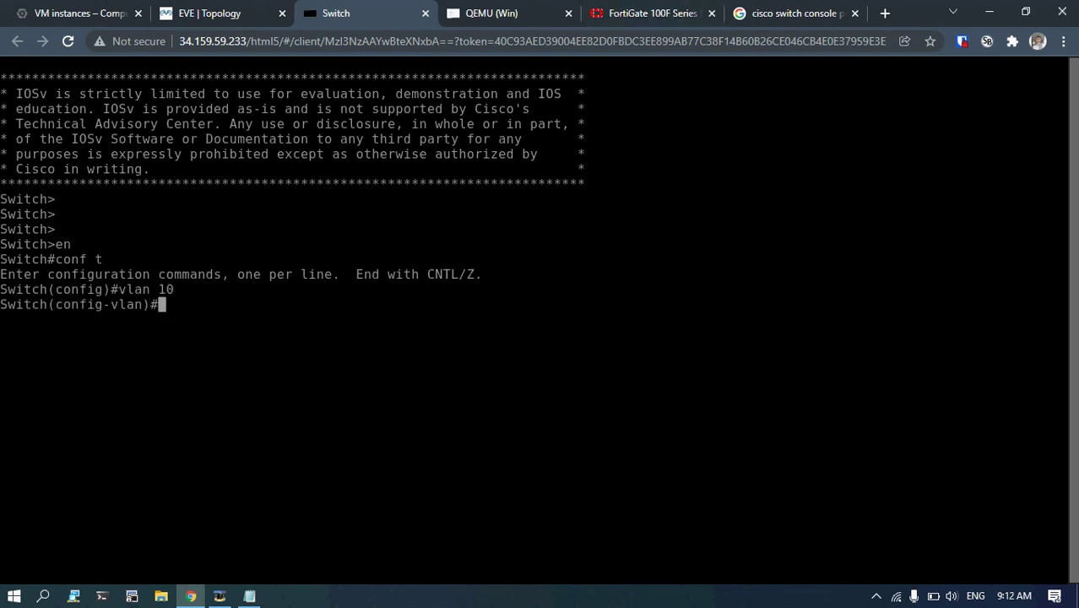
{"action": "type", "text": "name SERVER"}
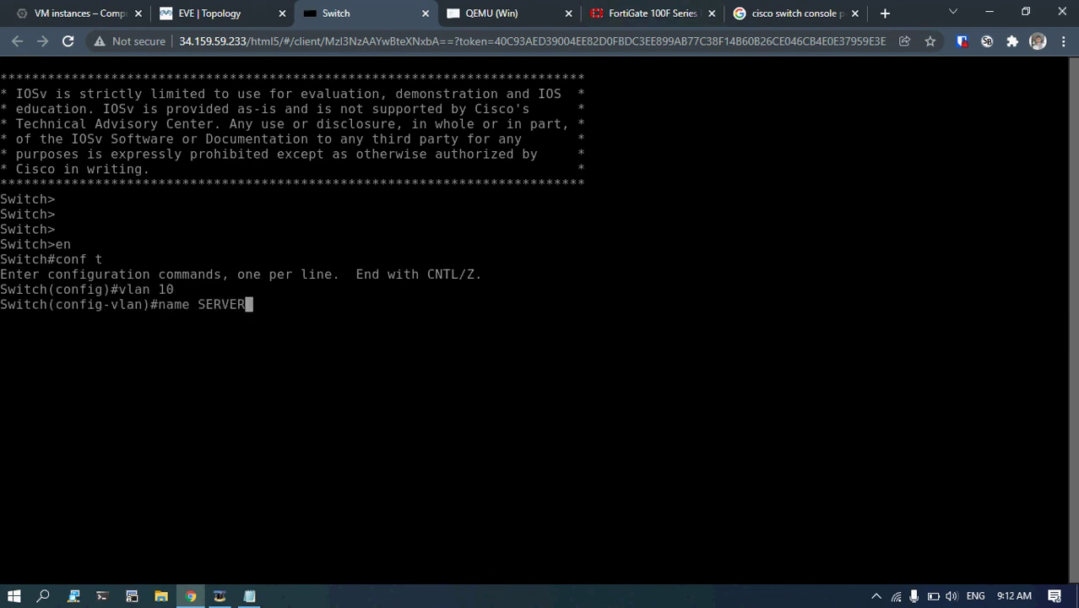
{"action": "key", "text": "Return"}
{"action": "type", "text": "vlan 60"}
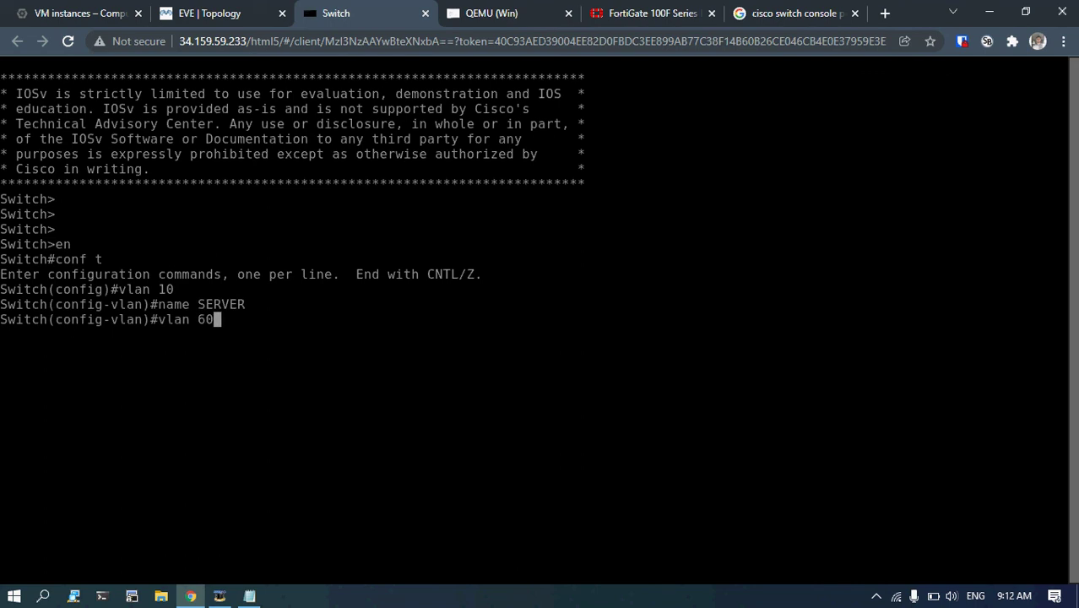
{"action": "key", "text": "Return"}
{"action": "type", "text": "name US"}
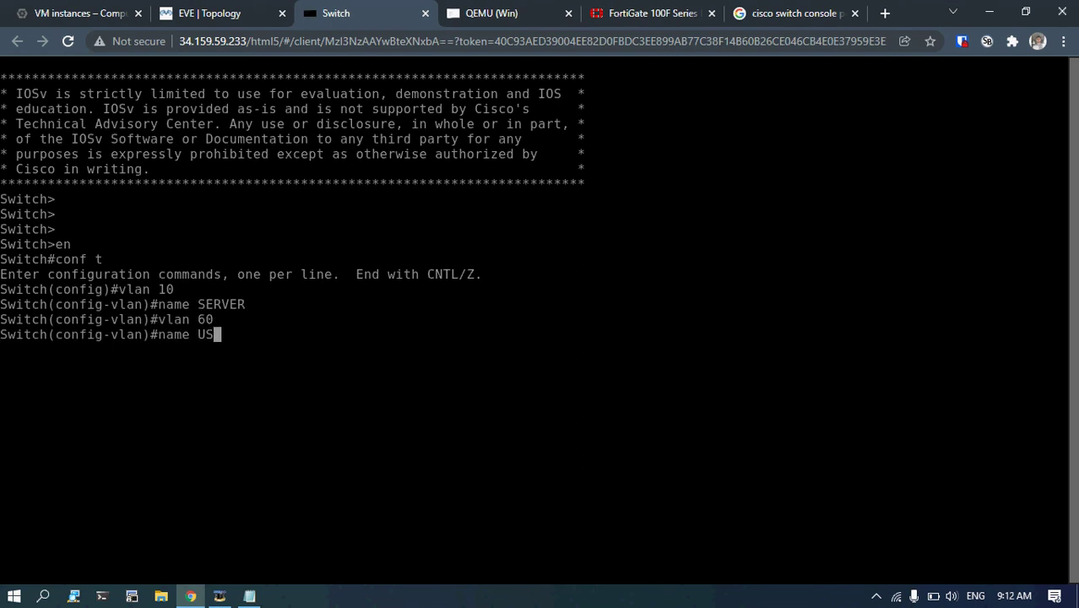
{"action": "type", "text": "ER"}
{"action": "key", "text": "Return"}
Exit config mode and verify both VLANs with 'sh vlan b'.
{"action": "type", "text": "end"}
{"action": "key", "text": "Return"}
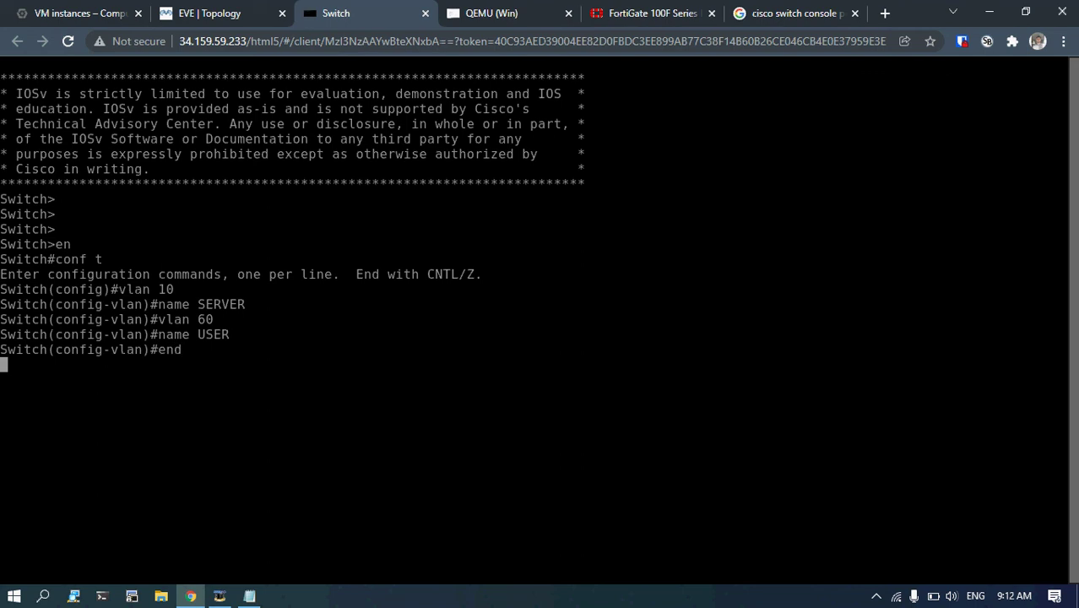
{"action": "type", "text": "sh vlan b"}
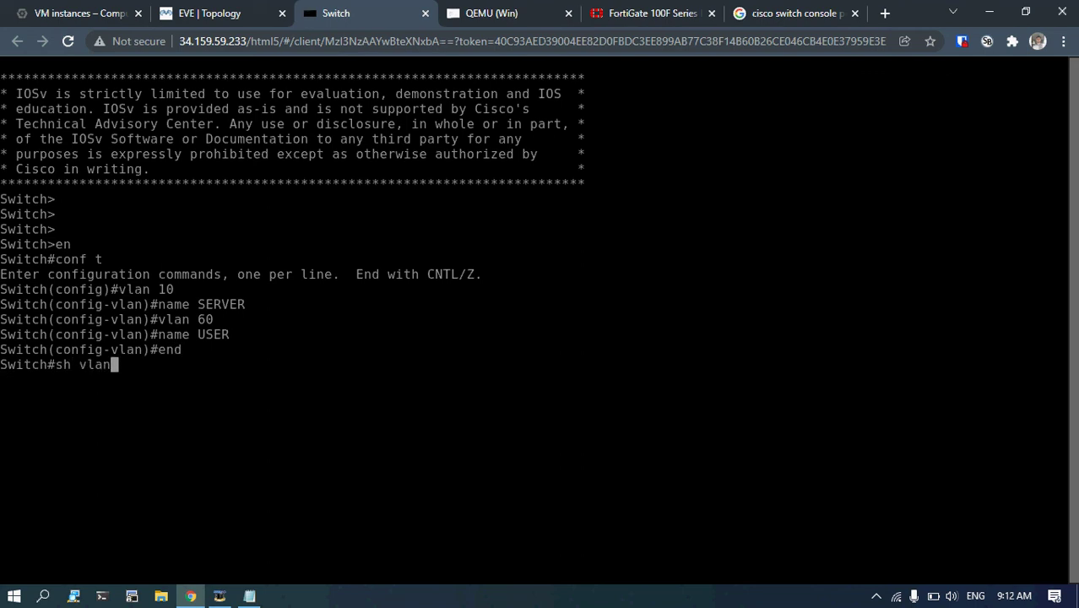
{"action": "key", "text": "Return"}
{"action": "key", "text": "Return"}
{"action": "key", "text": "Return"}
{"action": "key", "text": "Return"}
{"action": "key", "text": "Return"}
{"action": "key", "text": "Return"}
{"action": "key", "text": "Return"}
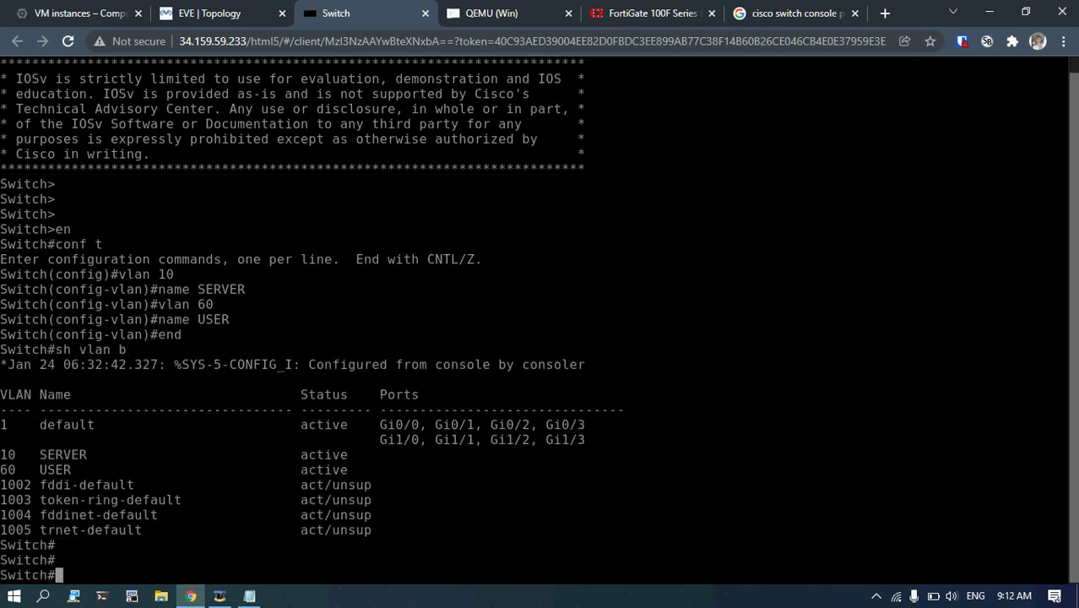
{"action": "key", "text": "Return"}
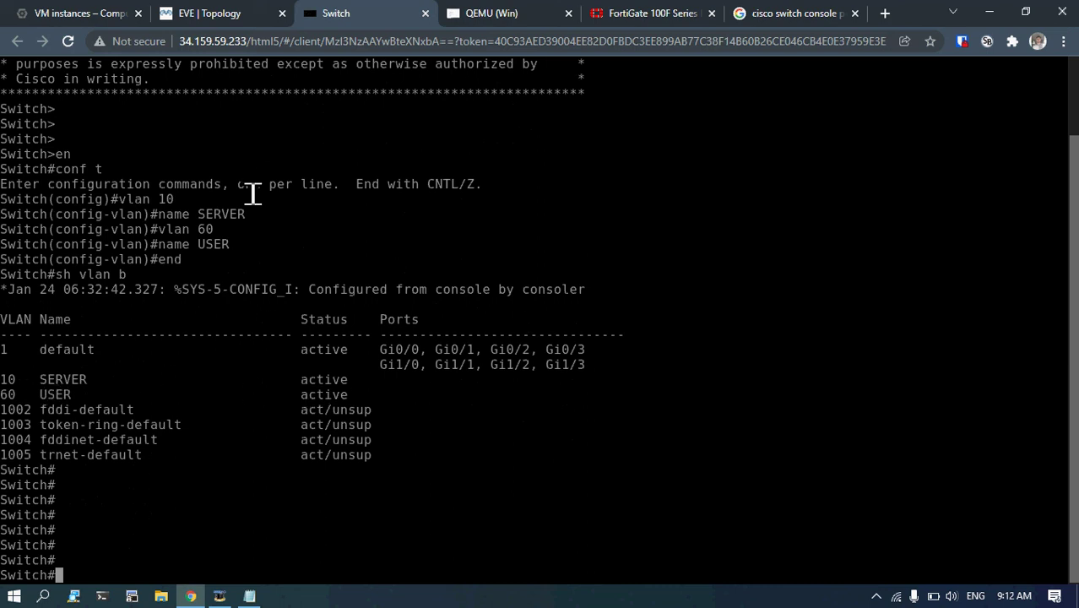
{"action": "left_click", "coordinate": [241, 15]}
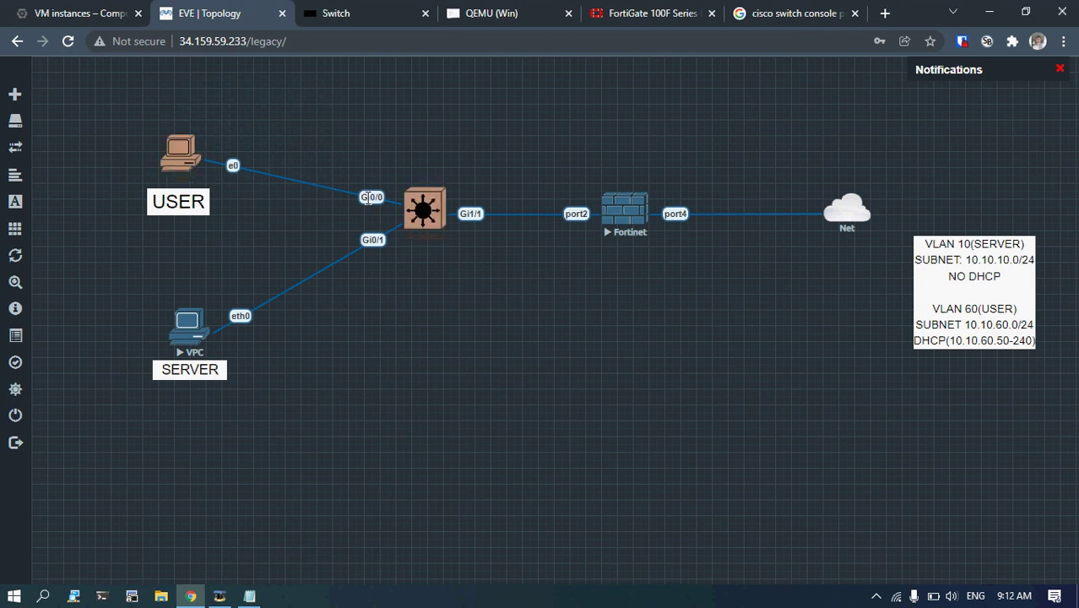
Make GigabitEthernet0/0 an access port in VLAN 60.
{"action": "left_click", "coordinate": [424, 210]}
{"action": "type", "text": "co"}
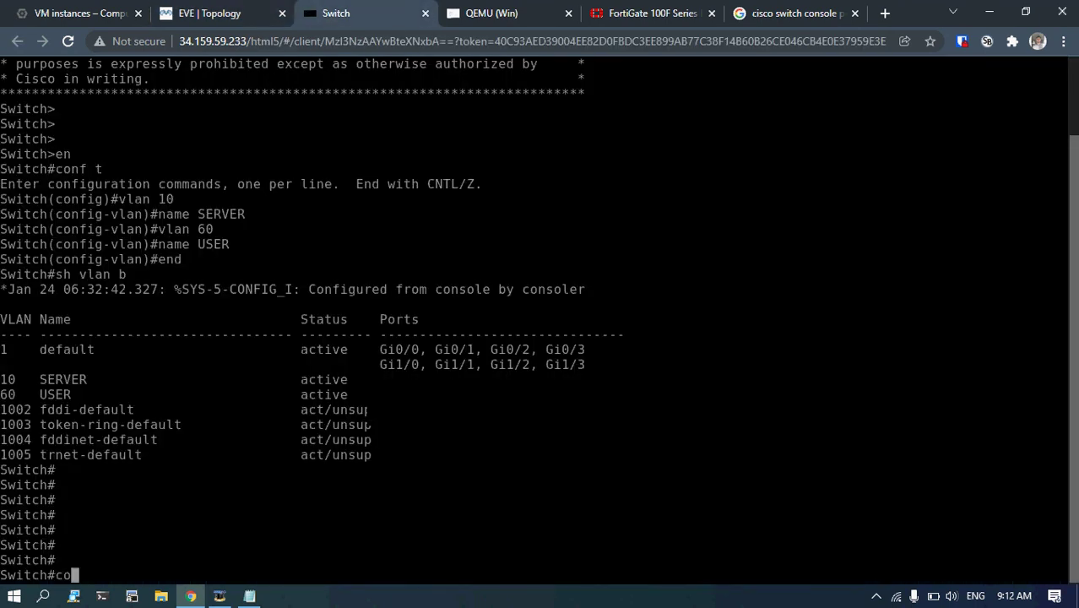
{"action": "type", "text": "nf t"}
{"action": "key", "text": "Return"}
{"action": "type", "text": "int g"}
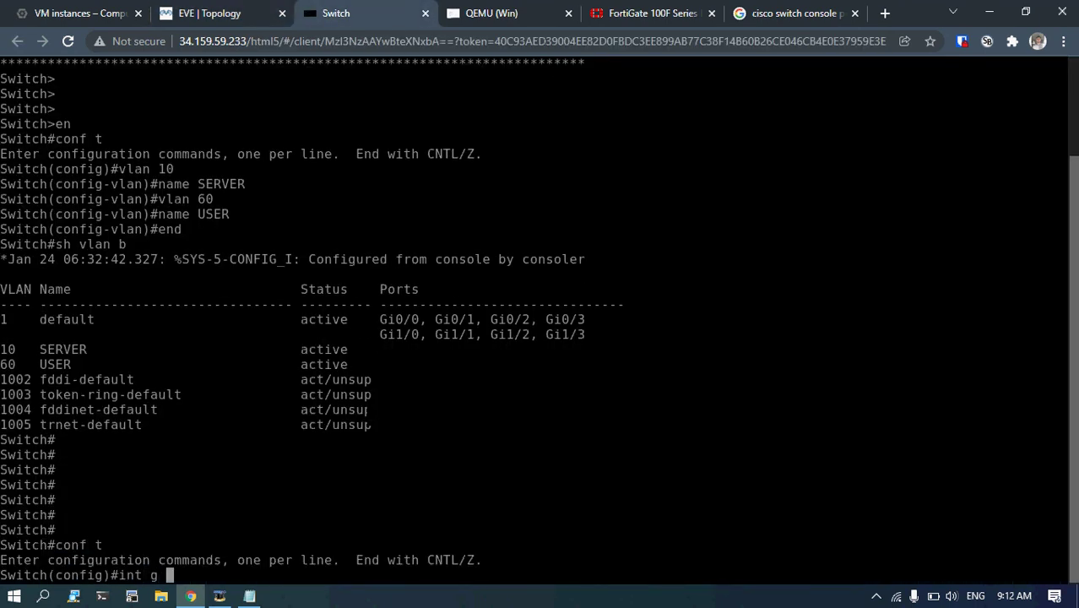
{"action": "key", "text": "BackSpace"}
{"action": "type", "text": "i"}
{"action": "key", "text": "Tab"}
{"action": "type", "text": "0/"}
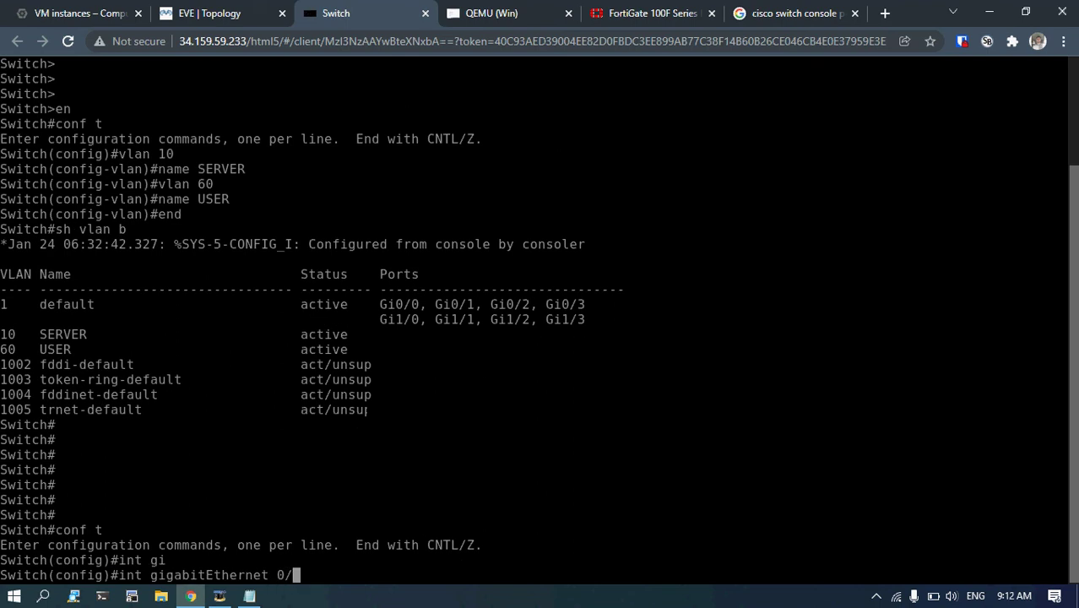
{"action": "type", "text": "0"}
{"action": "key", "text": "Return"}
{"action": "type", "text": "sw"}
{"action": "key", "text": "Tab"}
{"action": "type", "text": "mpo"}
{"action": "key", "text": "Tab"}
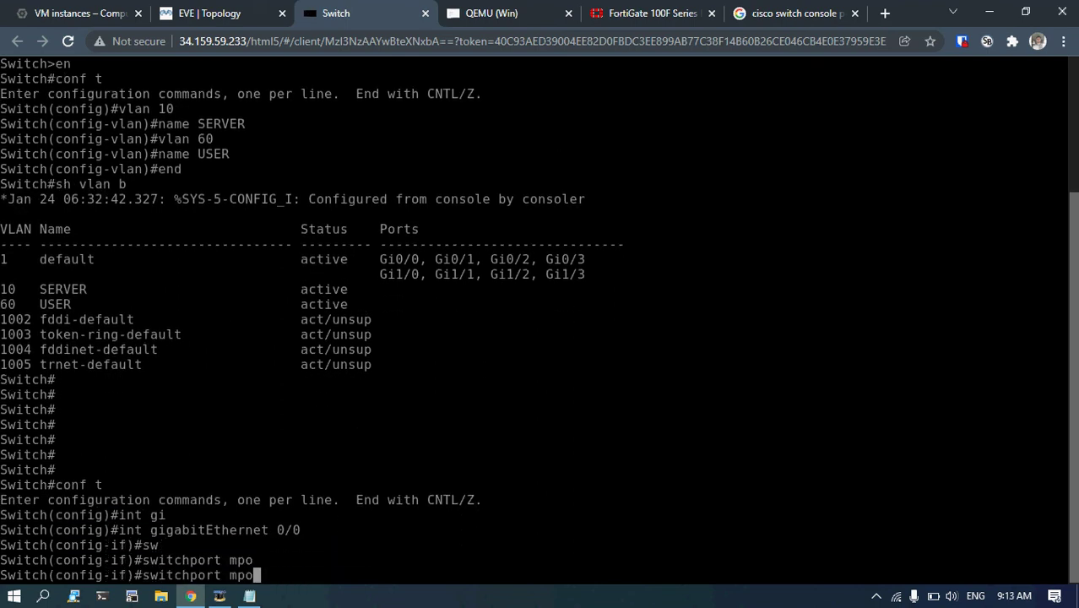
{"action": "key", "text": "BackSpace"}
{"action": "key", "text": "BackSpace"}
{"action": "type", "text": "o"}
{"action": "key", "text": "Tab"}
{"action": "type", "text": "acc"}
{"action": "key", "text": "Tab"}
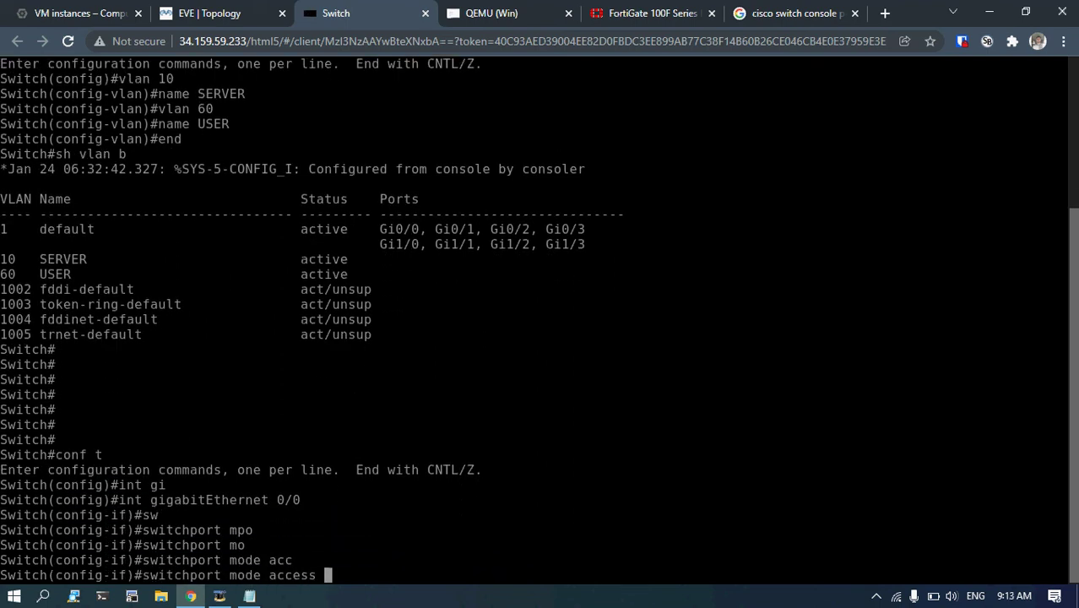
{"action": "key", "text": "Return"}
{"action": "type", "text": "sw"}
{"action": "key", "text": "Tab"}
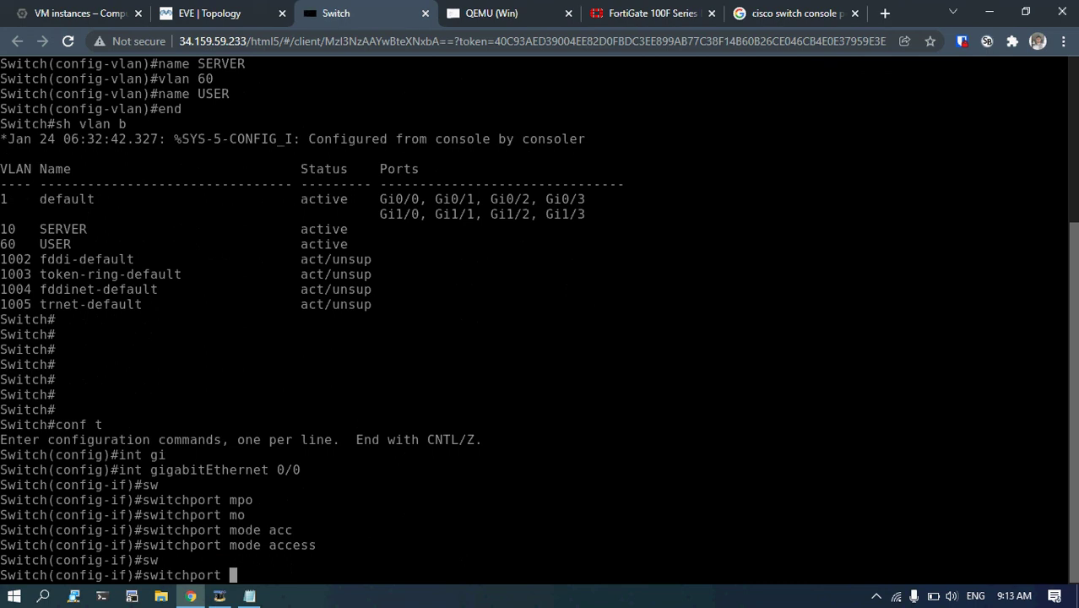
{"action": "type", "text": "acc"}
{"action": "key", "text": "Tab"}
{"action": "type", "text": "vl"}
{"action": "key", "text": "Tab"}
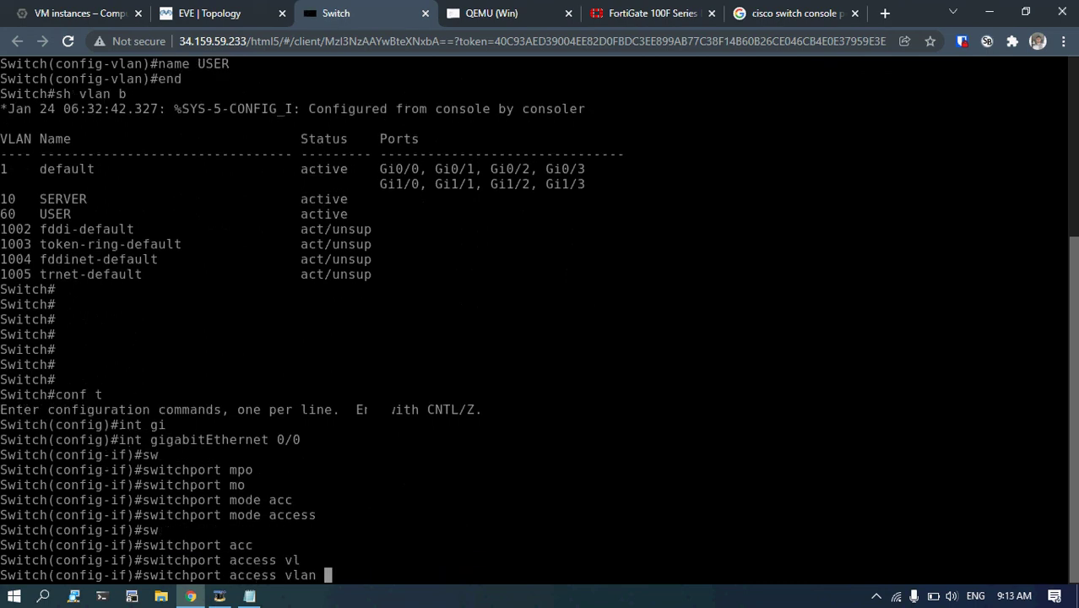
{"action": "type", "text": "60"}
{"action": "key", "text": "Return"}
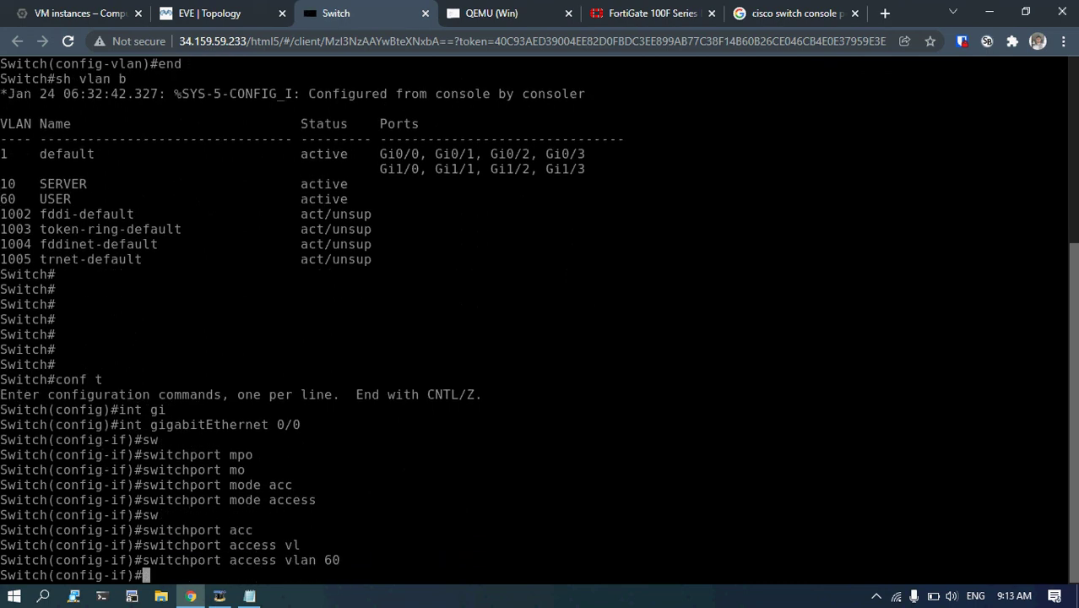
Make GigabitEthernet0/1 an access port in VLAN 10.
{"action": "type", "text": "int g"}
{"action": "key", "text": "Tab"}
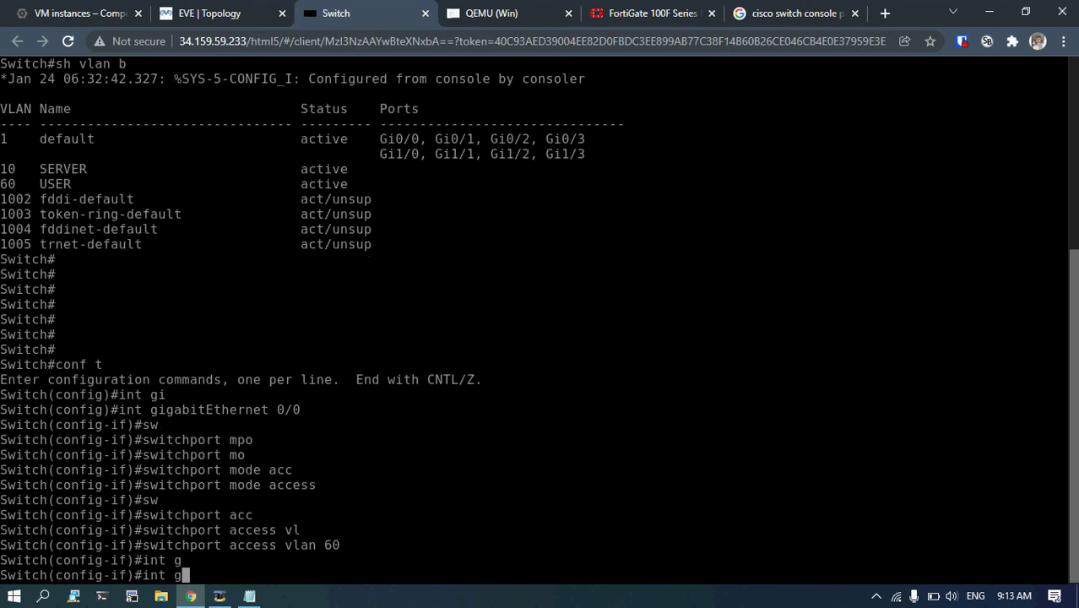
{"action": "type", "text": "i 0/1"}
{"action": "key", "text": "Return"}
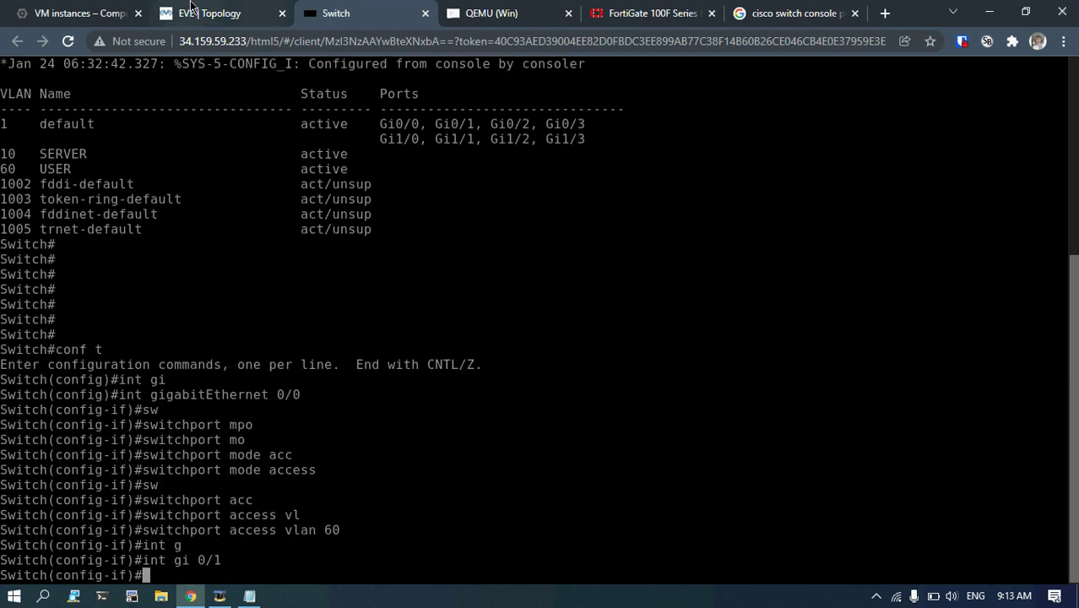
{"action": "left_click", "coordinate": [203, 13]}
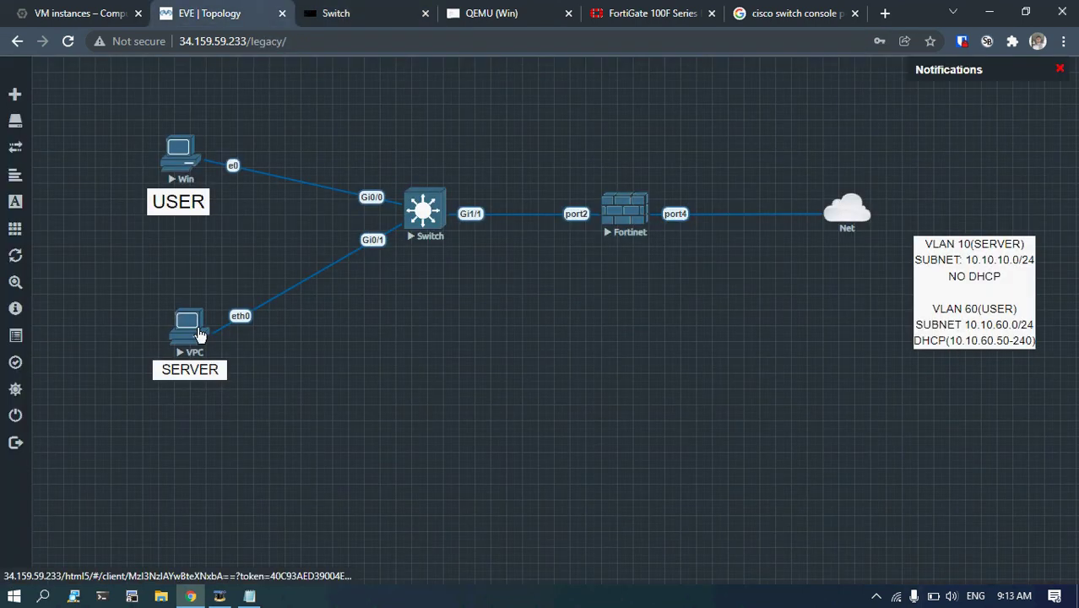
{"action": "left_click", "coordinate": [306, 10]}
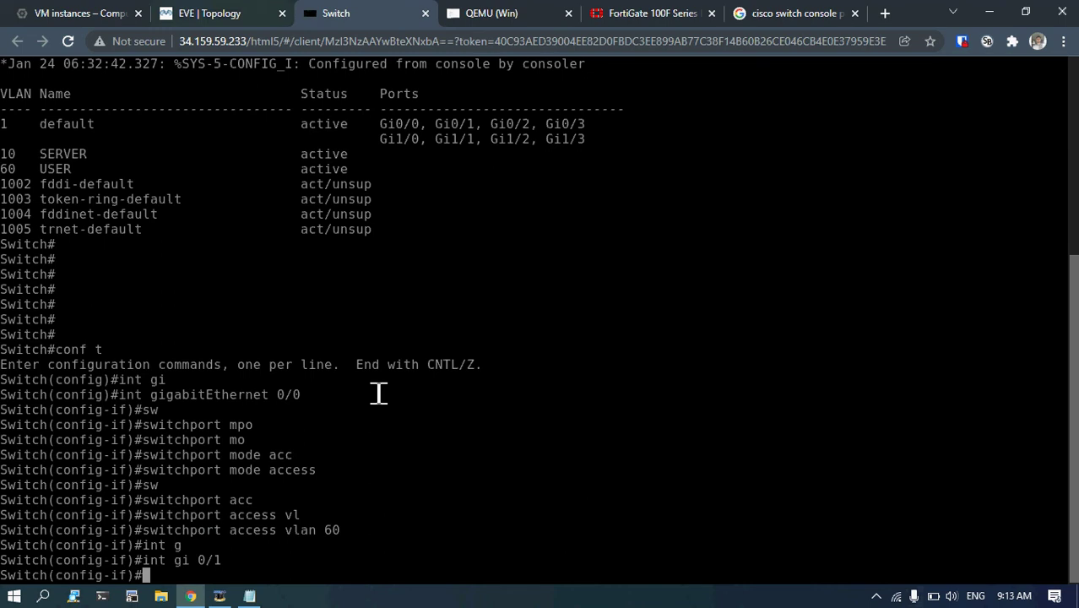
{"action": "type", "text": "sw"}
{"action": "key", "text": "Tab"}
{"action": "type", "text": "mo"}
{"action": "key", "text": "Tab"}
{"action": "type", "text": "a"}
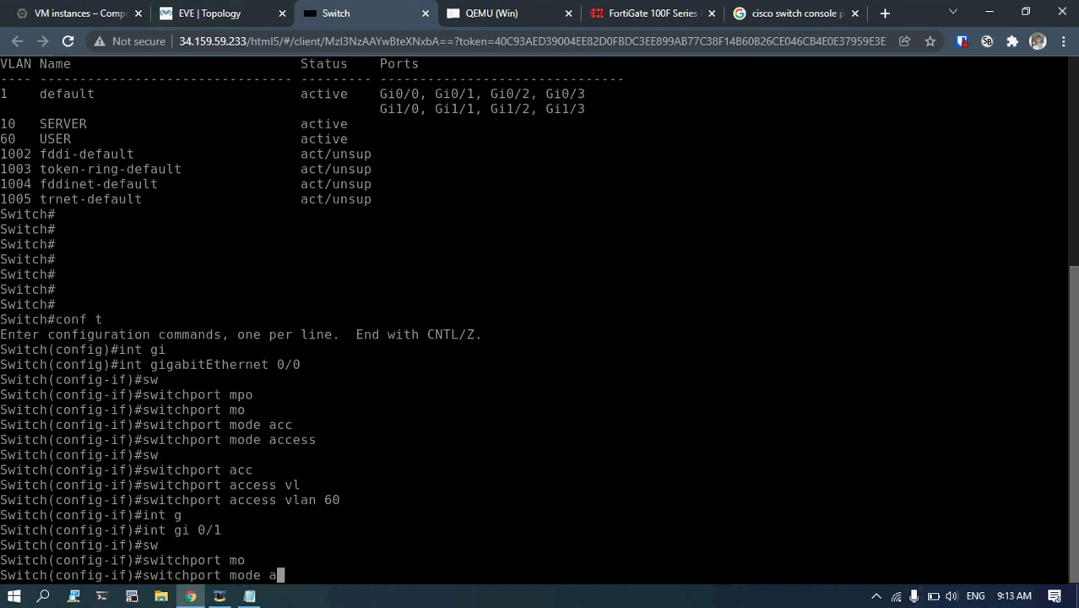
{"action": "type", "text": "cc"}
{"action": "key", "text": "Tab"}
{"action": "key", "text": "Return"}
{"action": "type", "text": "sw"}
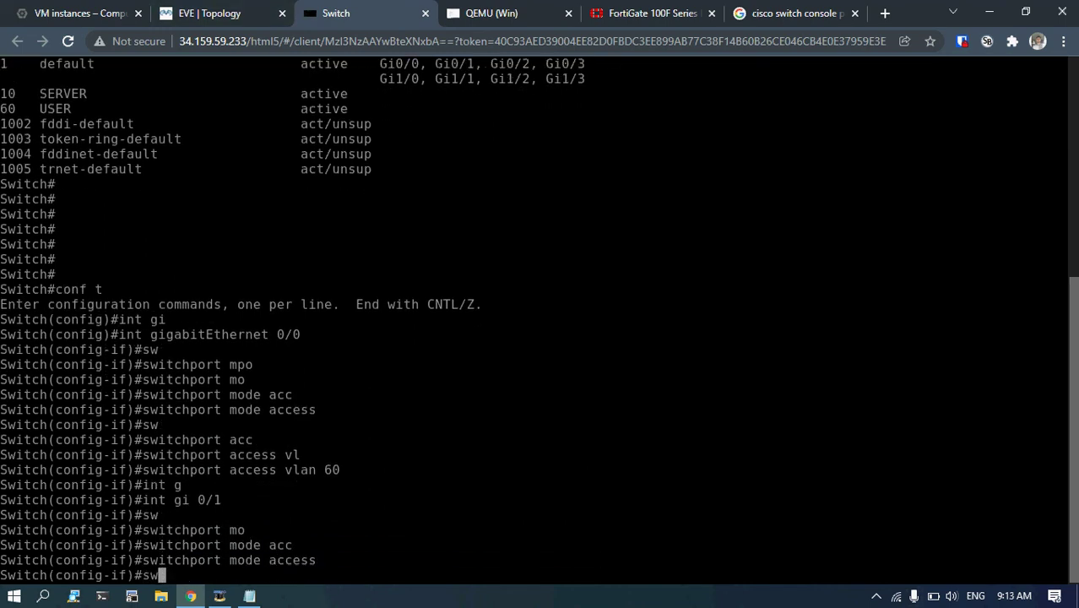
{"action": "key", "text": "Tab"}
{"action": "type", "text": "acc"}
{"action": "key", "text": "Tab"}
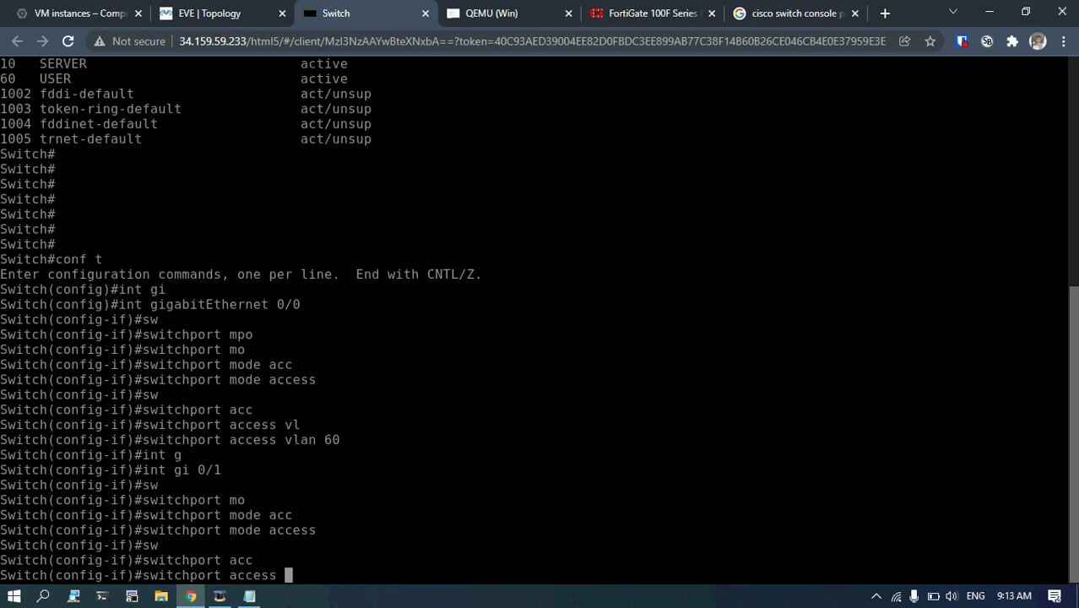
{"action": "type", "text": "vl"}
{"action": "key", "text": "Tab"}
{"action": "type", "text": "10"}
{"action": "key", "text": "Return"}
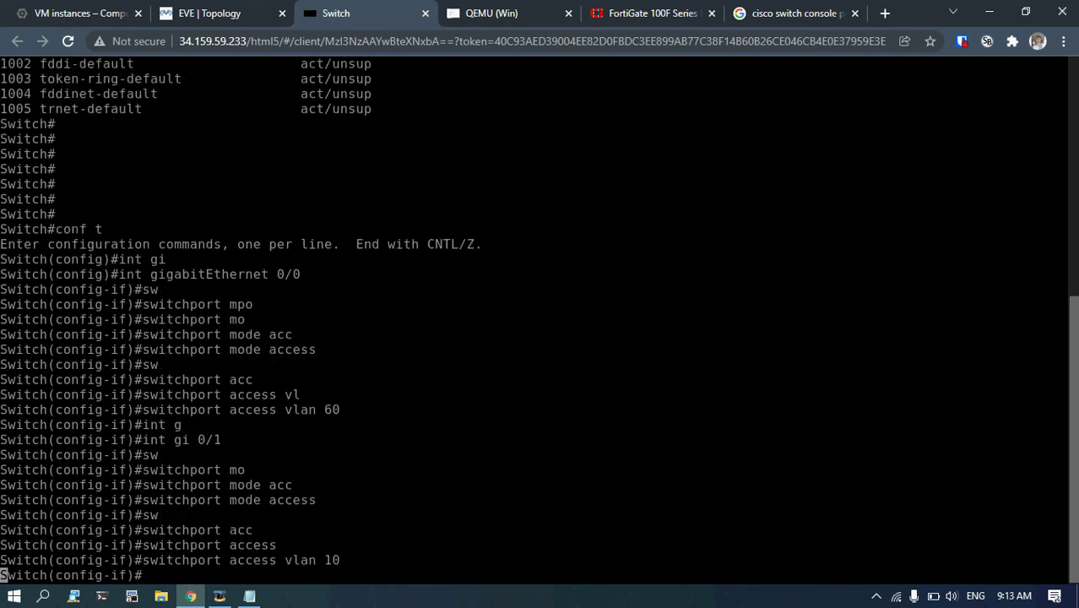
Exit config mode and check the port assignments with 'sh vlan br'.
{"action": "type", "text": "d"}
{"action": "key", "text": "Return"}
{"action": "key", "text": "Return"}
{"action": "key", "text": "Return"}
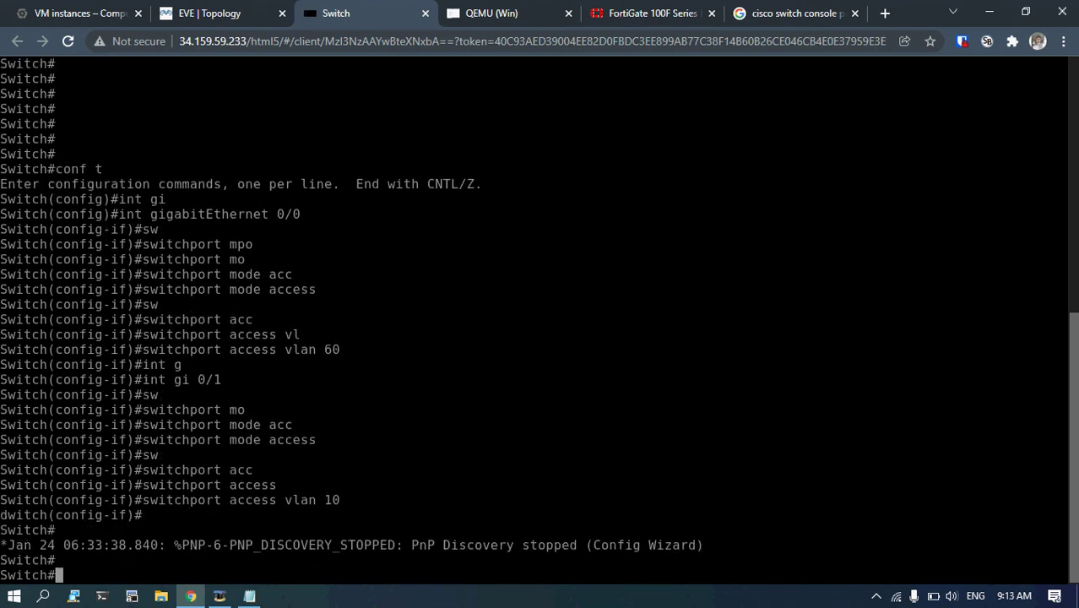
{"action": "key", "text": "Return"}
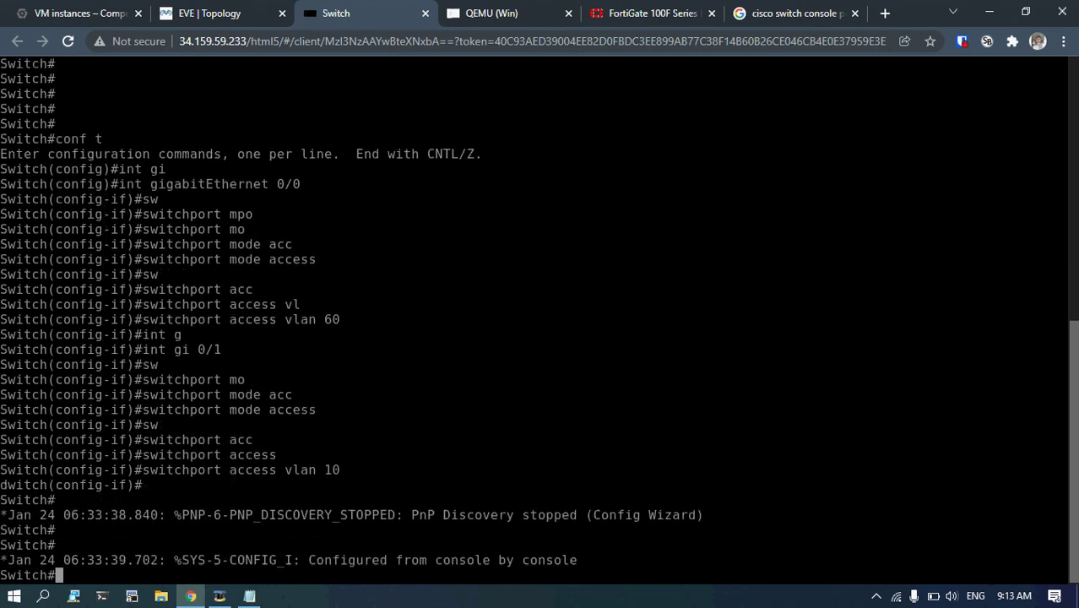
{"action": "key", "text": "Return"}
{"action": "key", "text": "Return"}
{"action": "key", "text": "Return"}
{"action": "type", "text": "sh vlan br"}
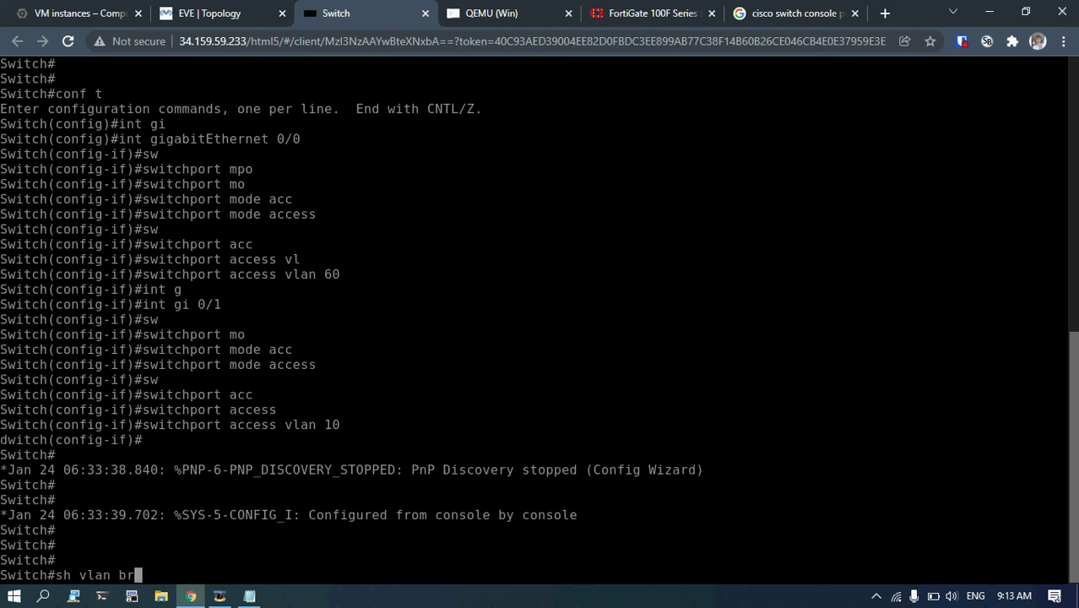
{"action": "key", "text": "Return"}
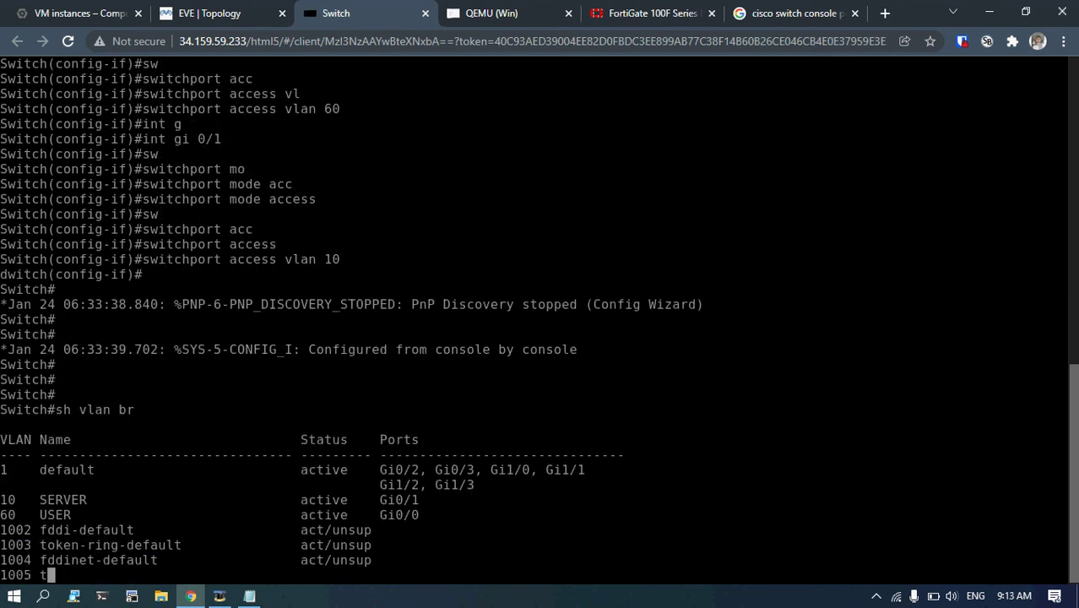
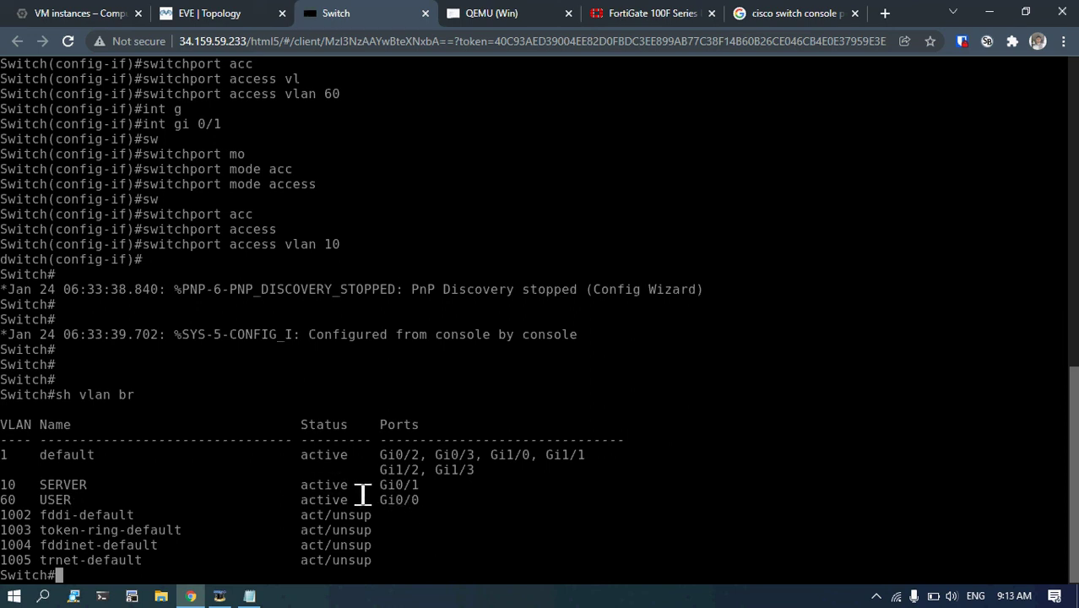
Back on the switch console, enter global configuration mode with conf t.
{"action": "left_click", "coordinate": [221, 13]}
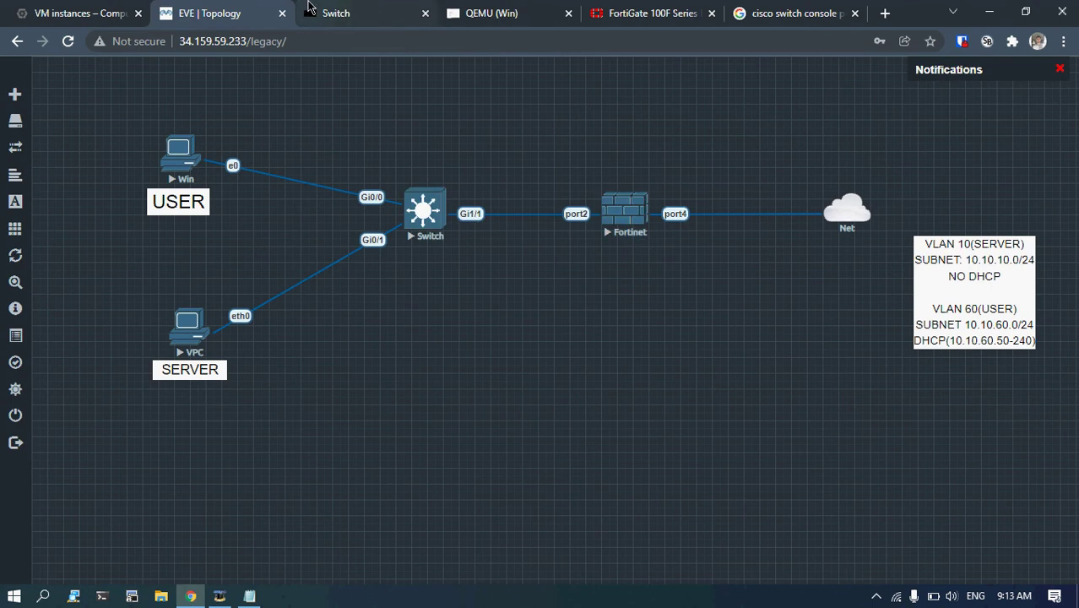
{"action": "left_click", "coordinate": [378, 15]}
{"action": "key", "text": "Return"}
{"action": "key", "text": "Return"}
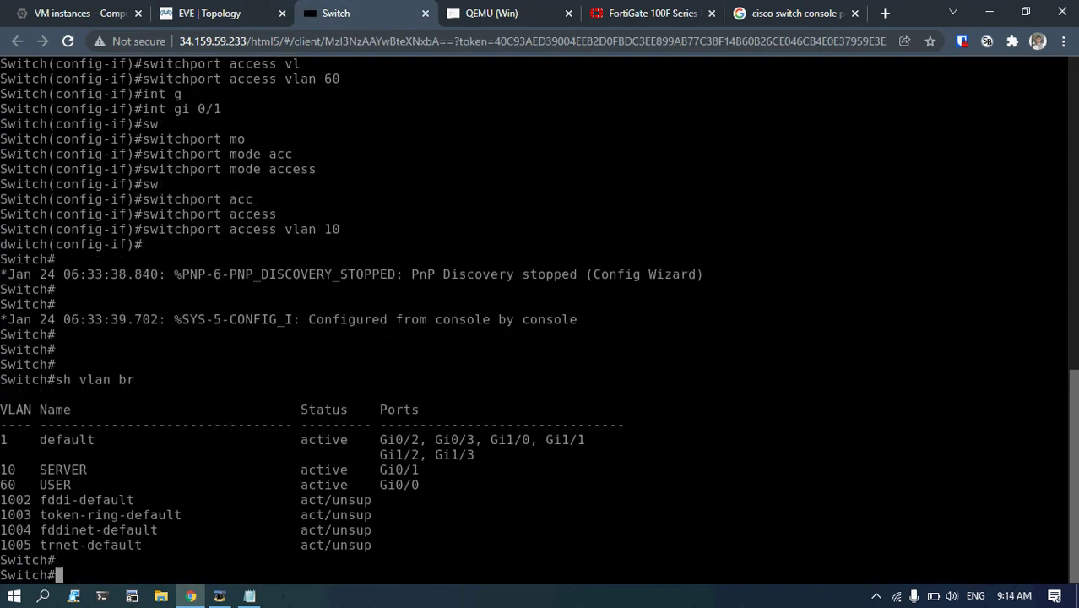
{"action": "type", "text": "conf t"}
{"action": "key", "text": "Return"}
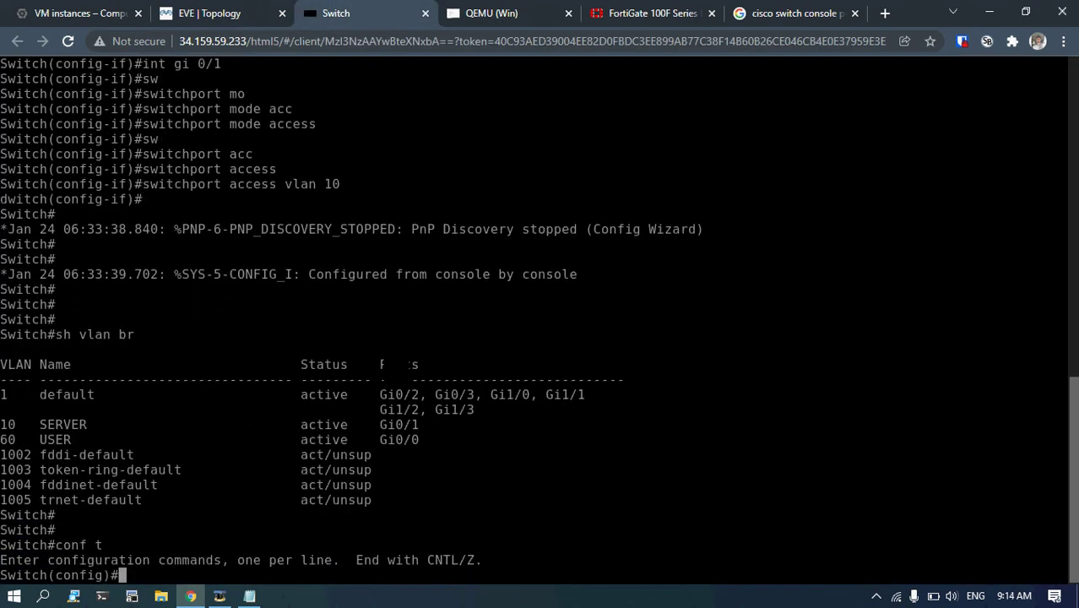
Enter interface configuration for GigabitEthernet 1/1.
{"action": "type", "text": "int"}
{"action": "key", "text": "Tab"}
{"action": "type", "text": "g"}
{"action": "key", "text": "Tab"}
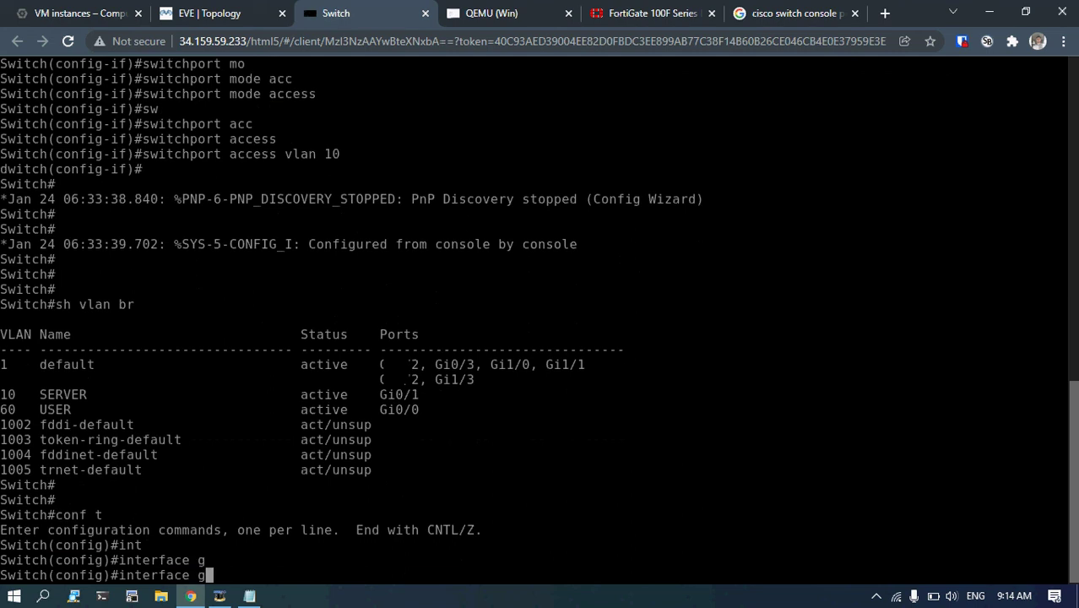
{"action": "type", "text": "i"}
{"action": "key", "text": "Tab"}
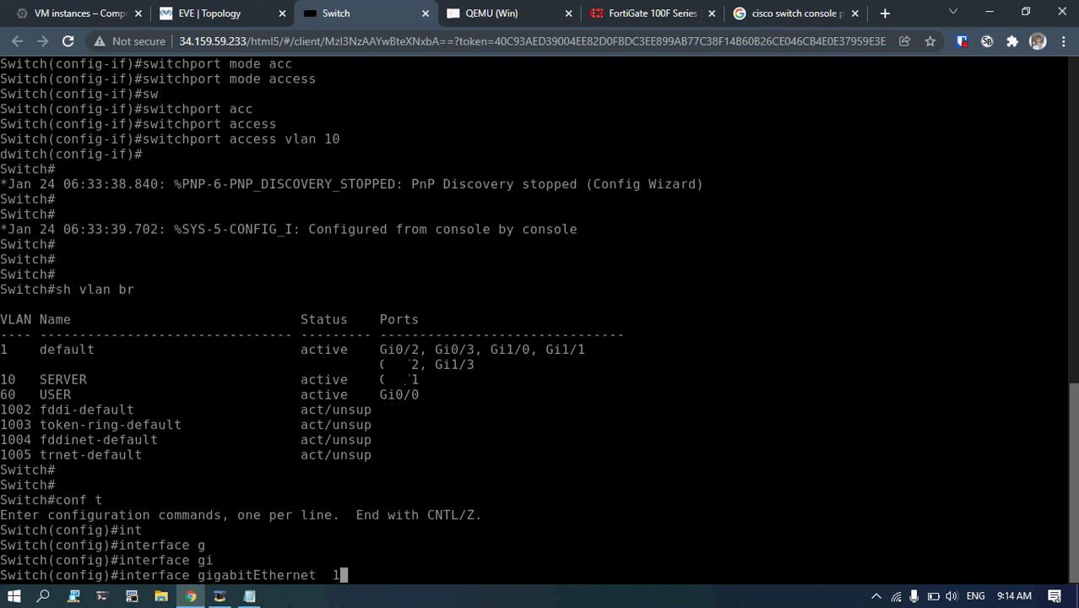
{"action": "type", "text": "1/1"}
{"action": "key", "text": "Return"}
Try setting GigabitEthernet 1/1 to switchport mode trunk.
{"action": "type", "text": "sw"}
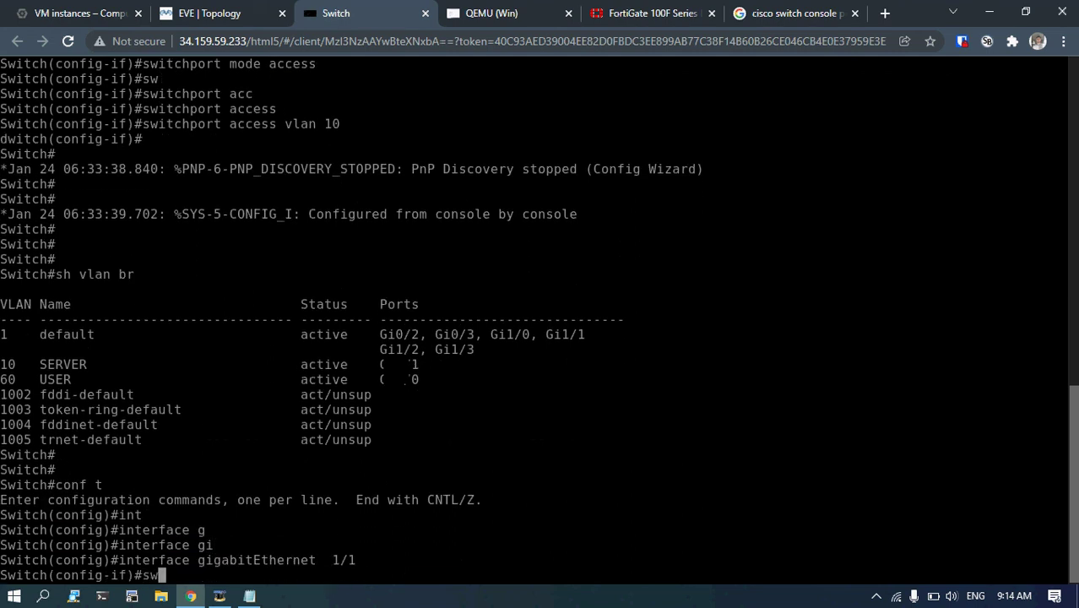
{"action": "key", "text": "Tab"}
{"action": "type", "text": "mo"}
{"action": "key", "text": "Tab"}
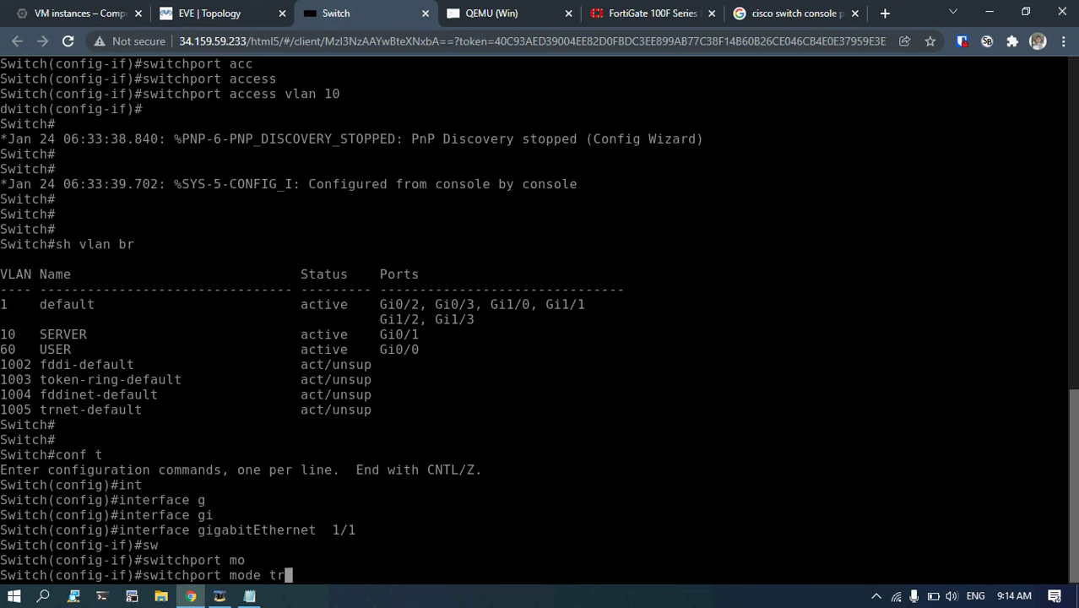
{"action": "type", "text": "tr"}
{"action": "key", "text": "Tab"}
{"action": "key", "text": "Return"}
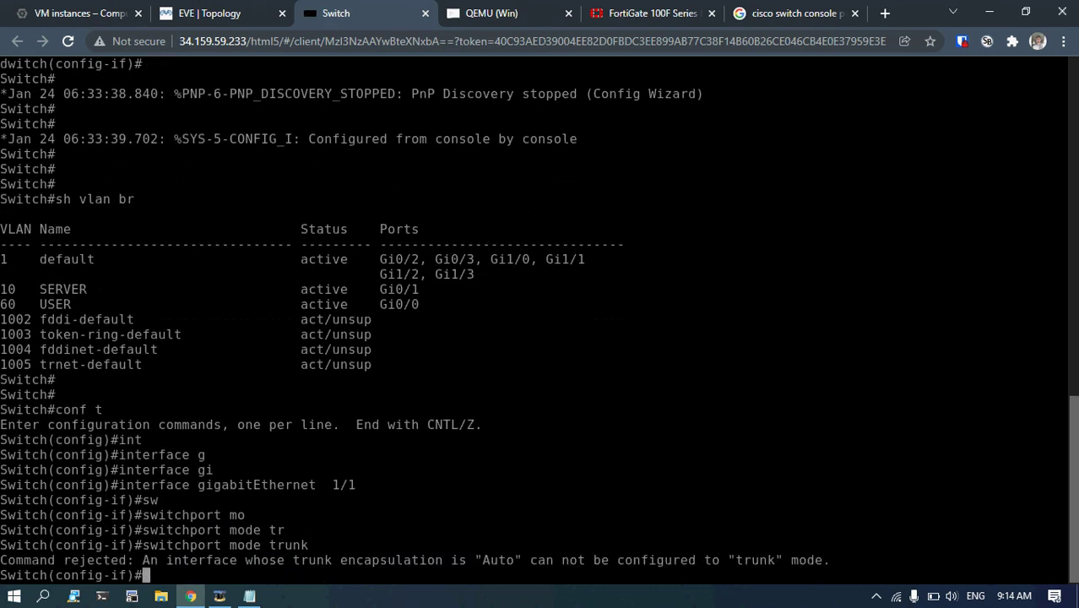
{"action": "key", "text": "Return"}
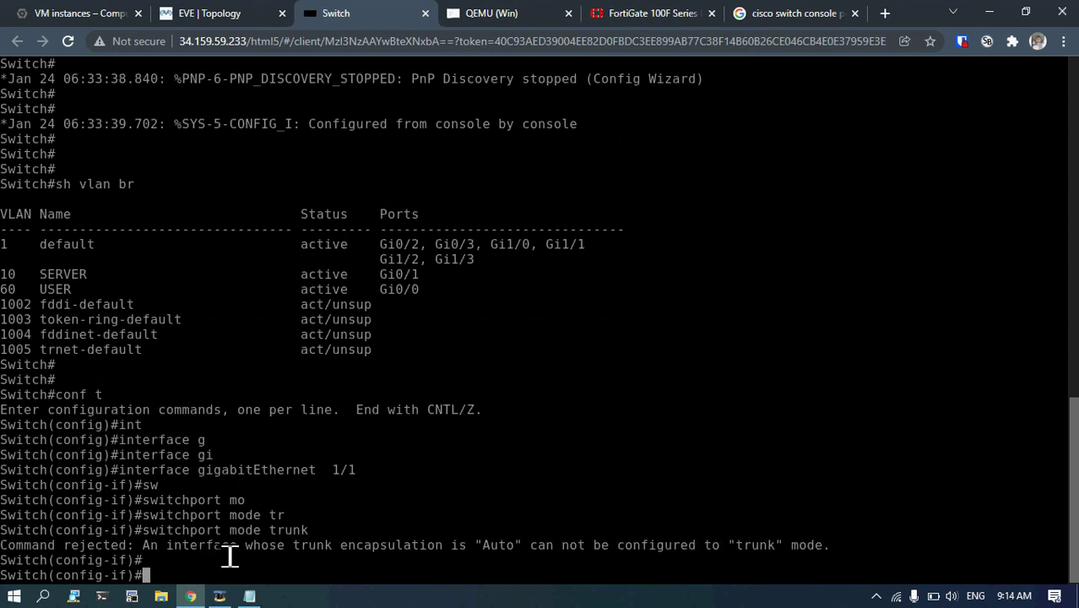
Set the port's trunk encapsulation to dot1q.
{"action": "type", "text": "sw"}
{"action": "key", "text": "Tab"}
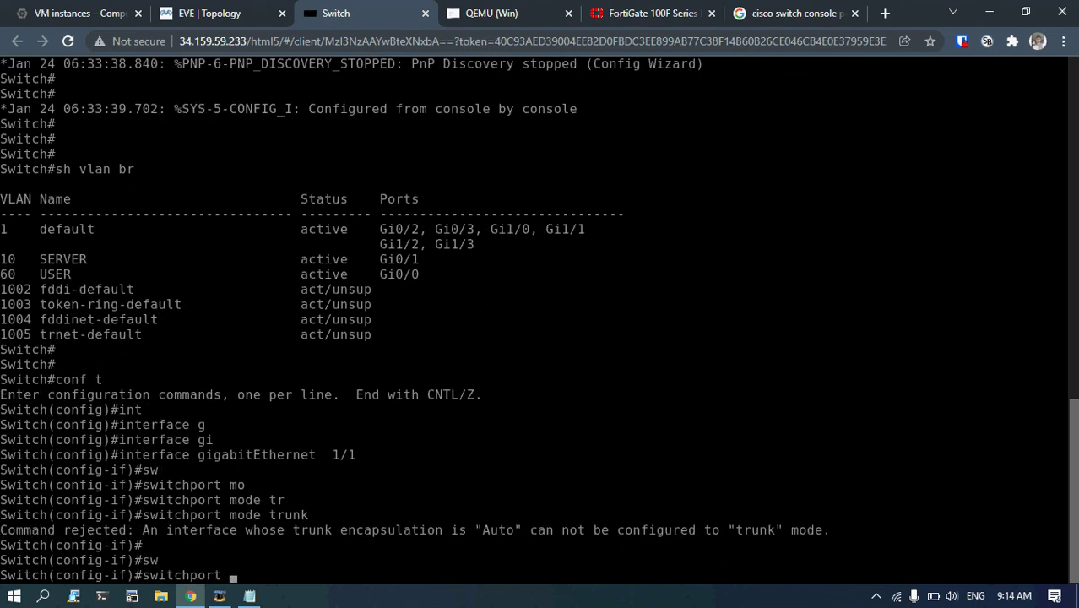
{"action": "key", "text": "Tab"}
{"action": "type", "text": "en"}
{"action": "key", "text": "BackSpace"}
{"action": "key", "text": "BackSpace"}
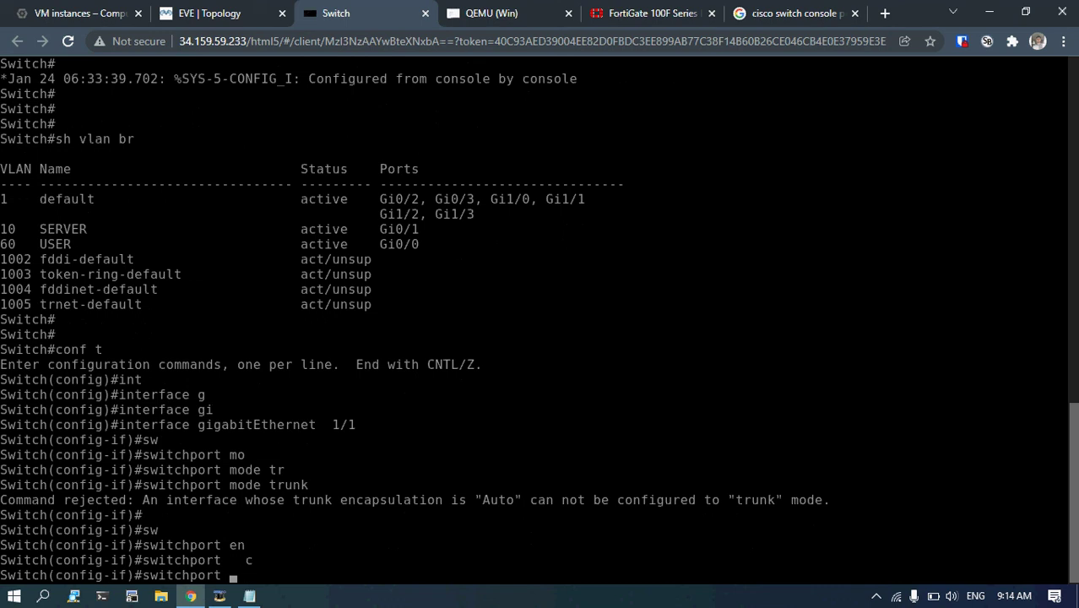
{"action": "type", "text": "t"}
{"action": "key", "text": "Tab"}
{"action": "type", "text": "en"}
{"action": "key", "text": "Tab"}
{"action": "type", "text": "do"}
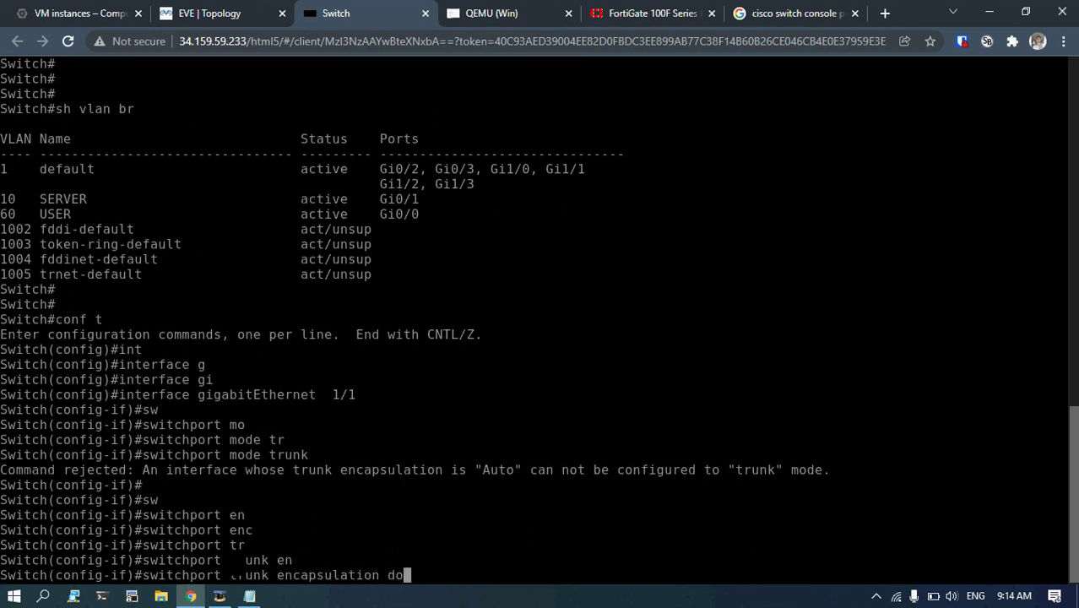
{"action": "key", "text": "Tab"}
{"action": "key", "text": "Return"}
Set switchport mode trunk and highlight the dot1q and trunk commands.
{"action": "type", "text": "sw"}
{"action": "key", "text": "Tab"}
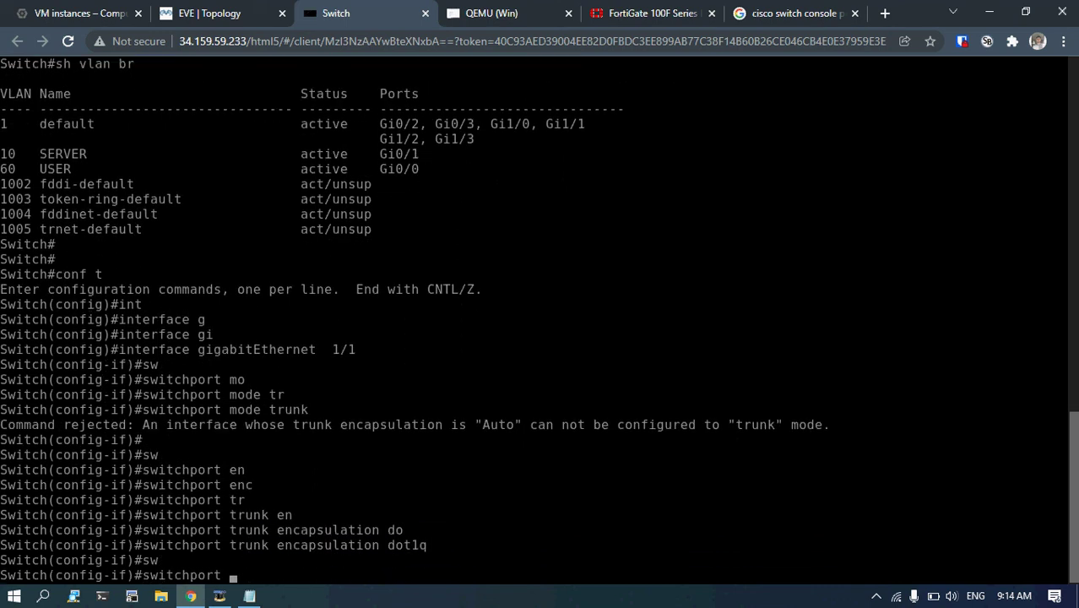
{"action": "type", "text": "mo"}
{"action": "key", "text": "Tab"}
{"action": "type", "text": "tr"}
{"action": "key", "text": "Tab"}
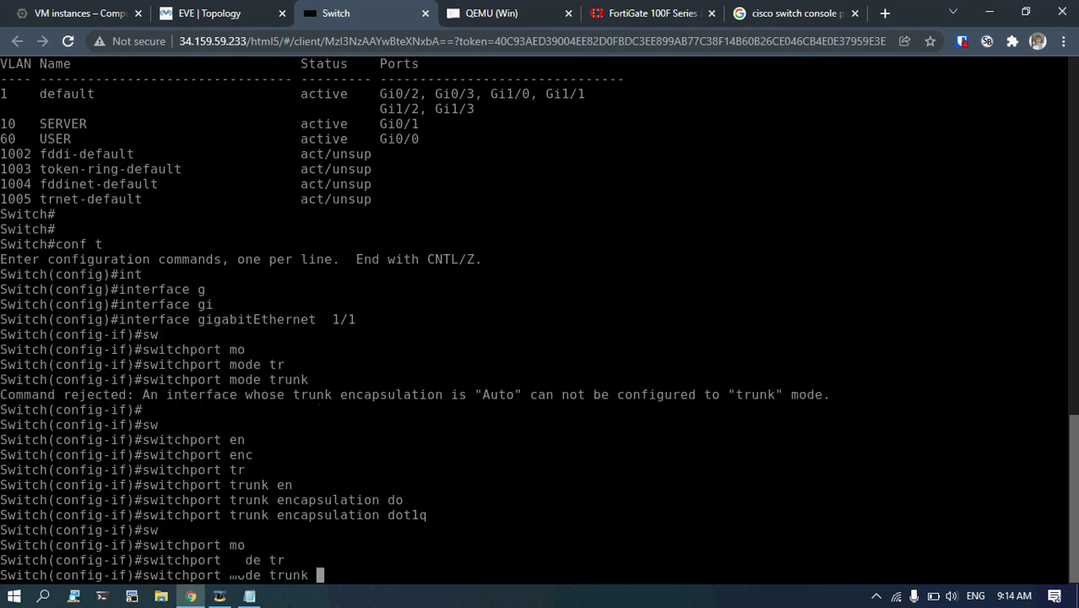
{"action": "key", "text": "Return"}
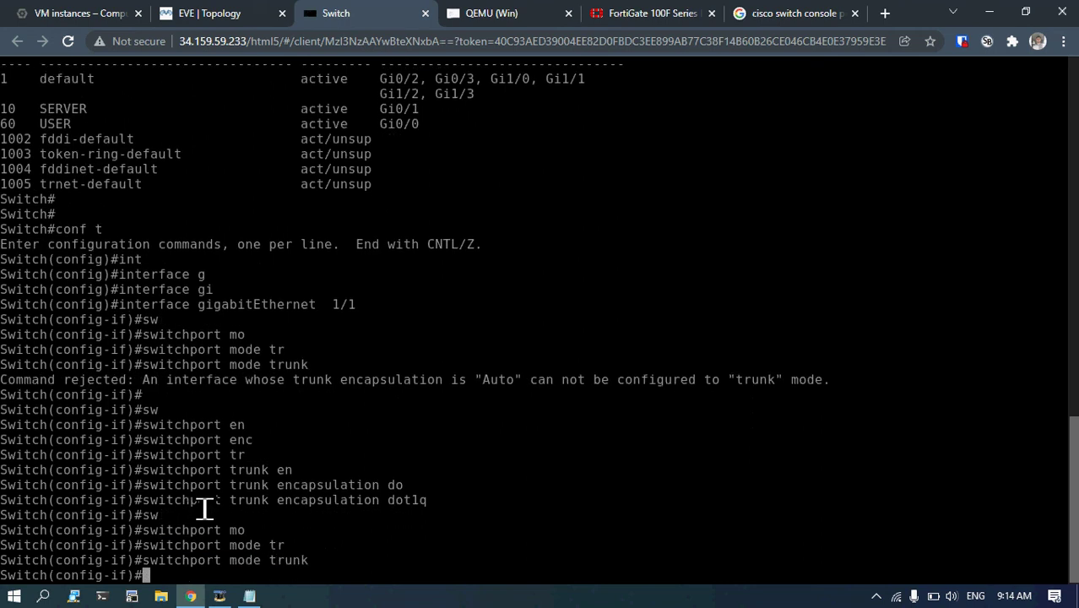
{"action": "left_click_drag", "start_coordinate": [183, 501], "coordinate": [414, 506]}
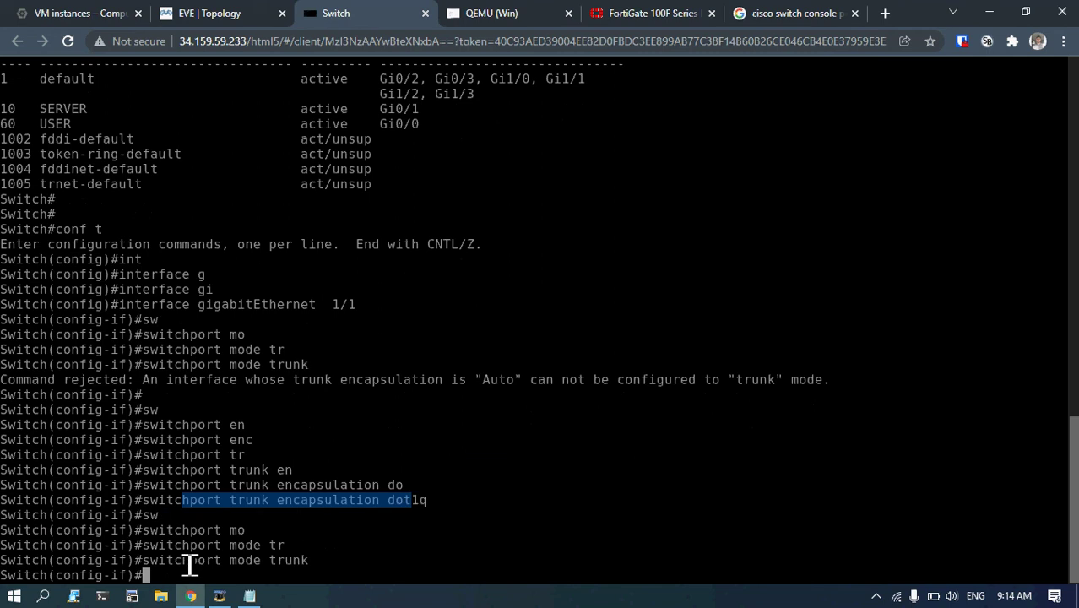
{"action": "left_click_drag", "start_coordinate": [176, 560], "coordinate": [316, 567]}
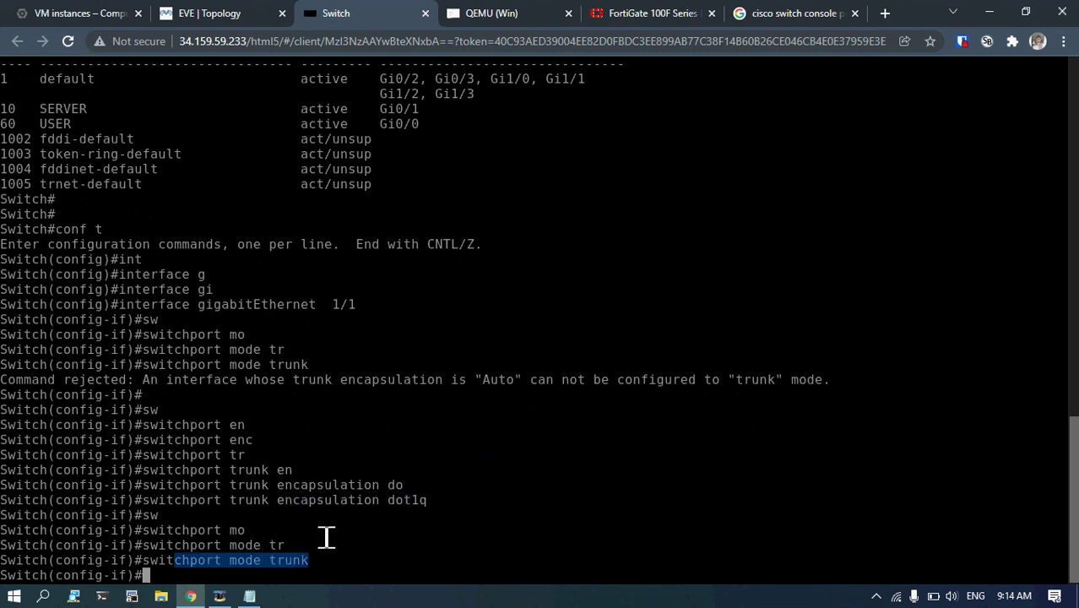
Leave configuration mode with end.
{"action": "type", "text": "end"}
{"action": "key", "text": "Return"}
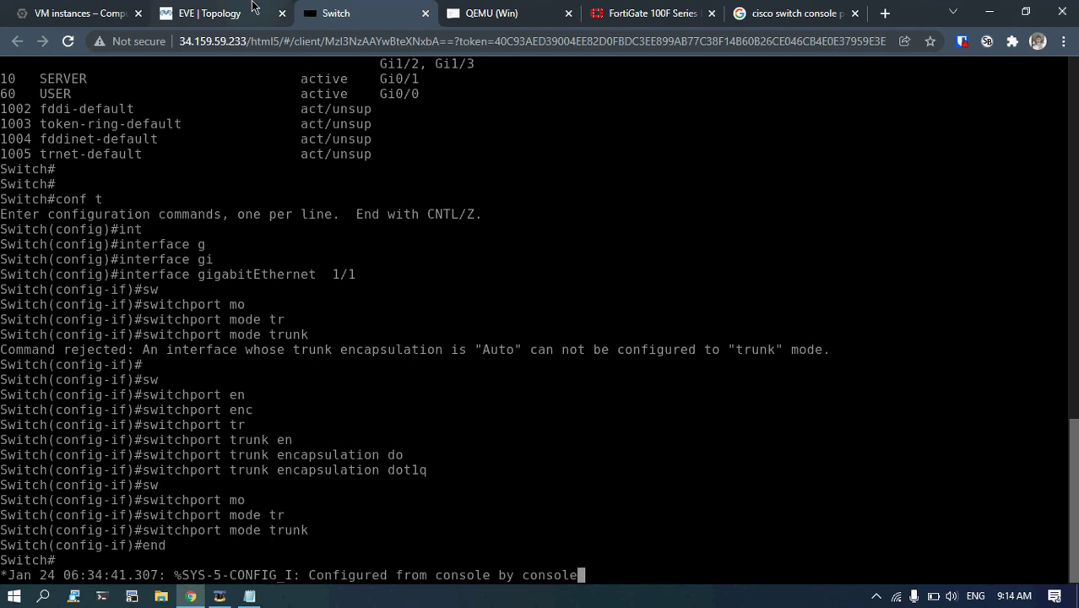
{"action": "key", "text": "Return"}
{"action": "key", "text": "Return"}
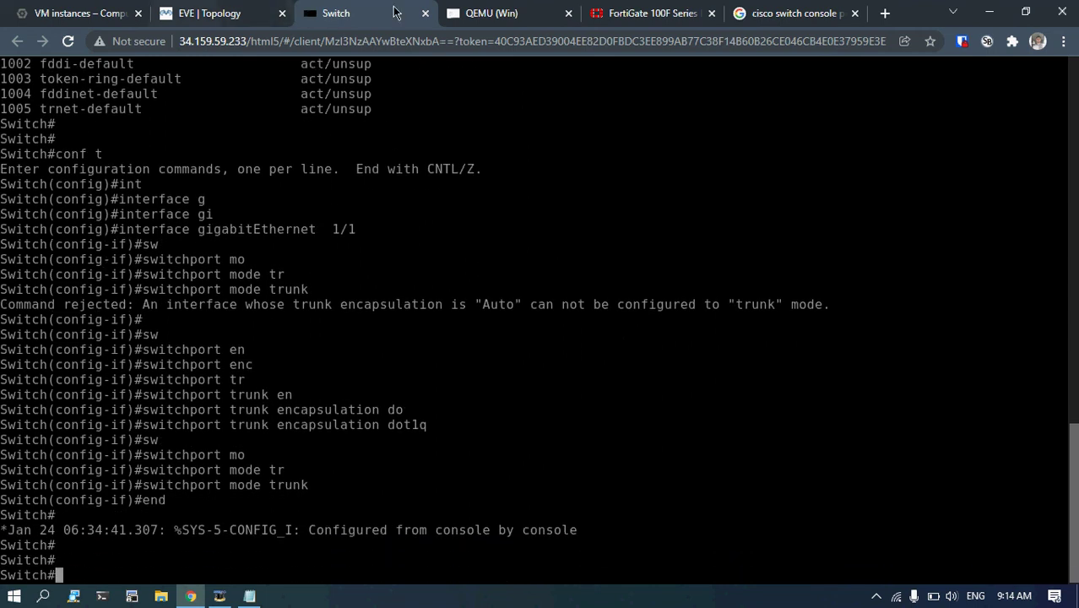
On the Windows VM, close Chrome and open the Ethernet adapter's properties.
{"action": "left_click", "coordinate": [211, 13]}
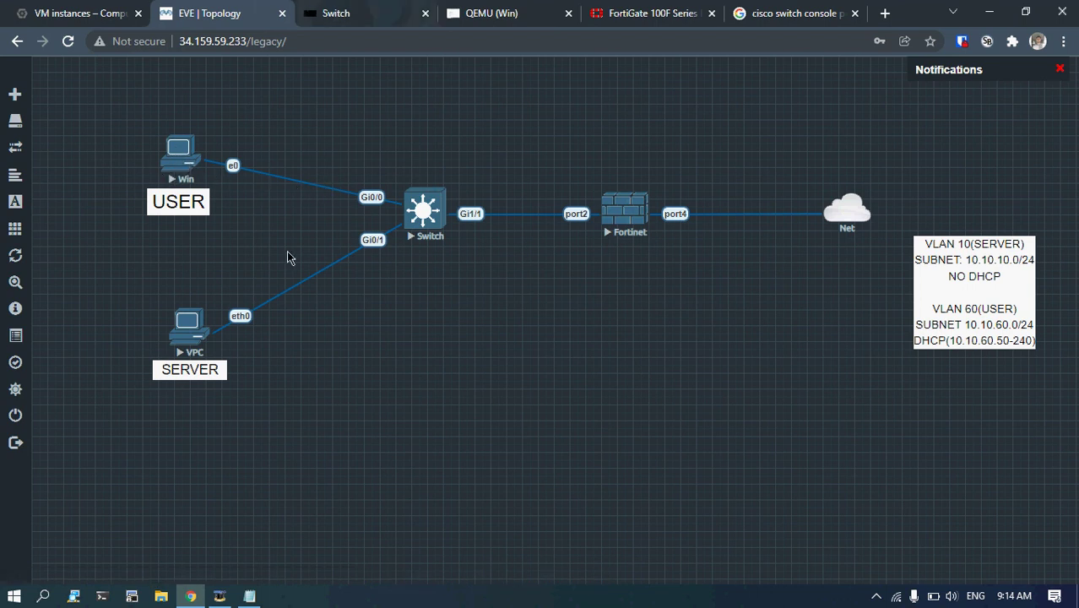
{"action": "left_click", "coordinate": [478, 18]}
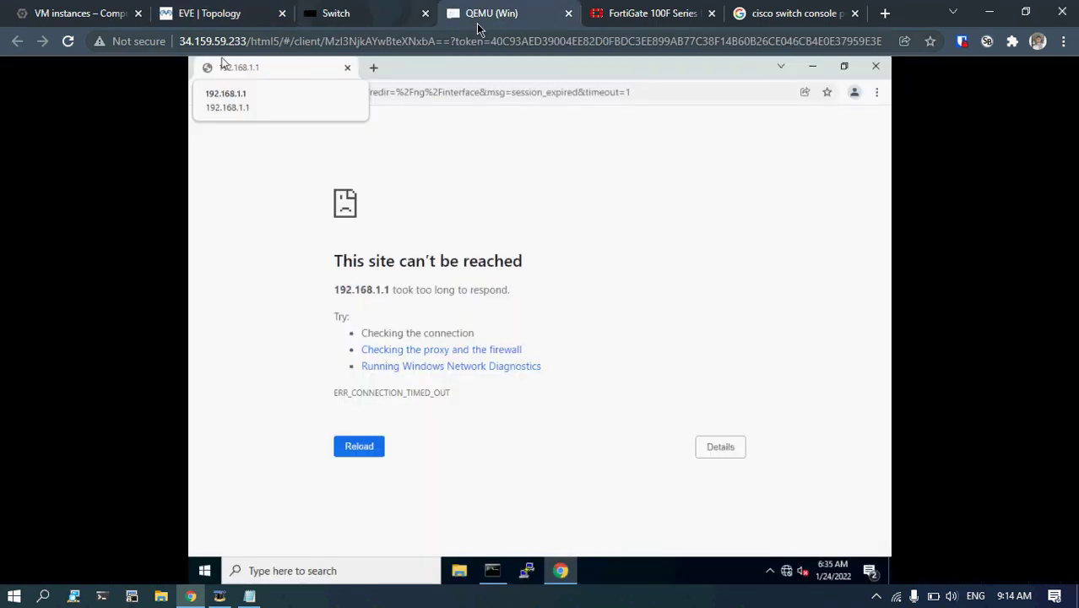
{"action": "left_click", "coordinate": [875, 73]}
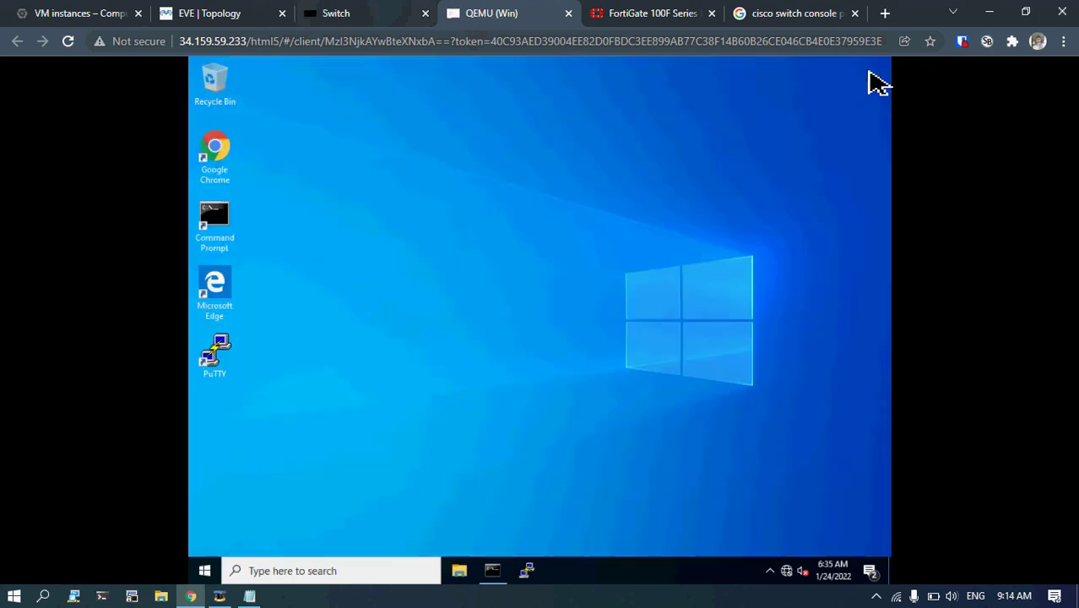
{"action": "right_click", "coordinate": [787, 570]}
{"action": "left_click", "coordinate": [790, 557]}
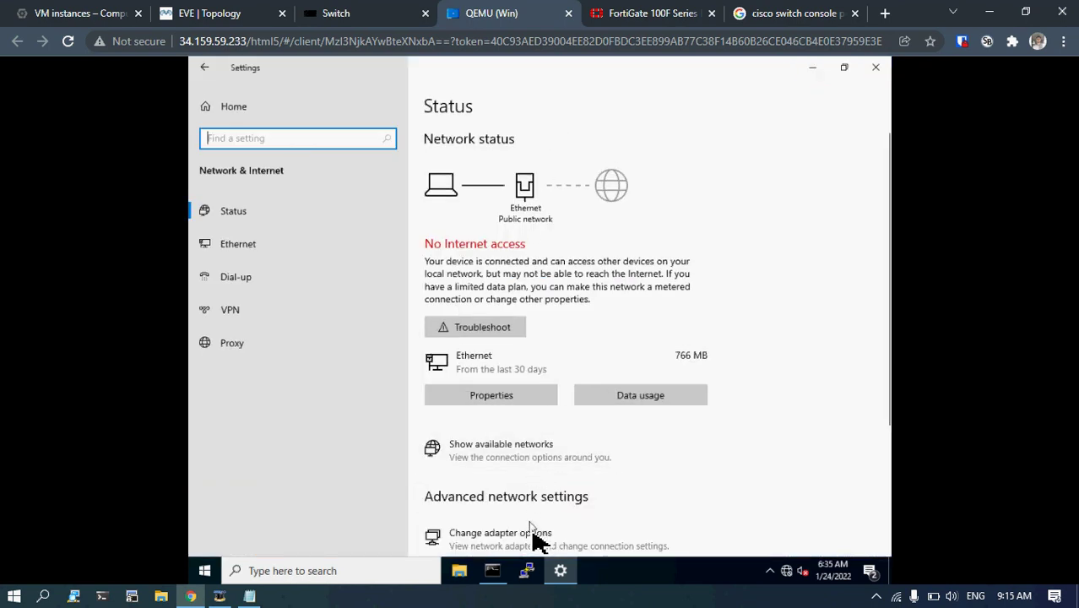
{"action": "left_click", "coordinate": [535, 535]}
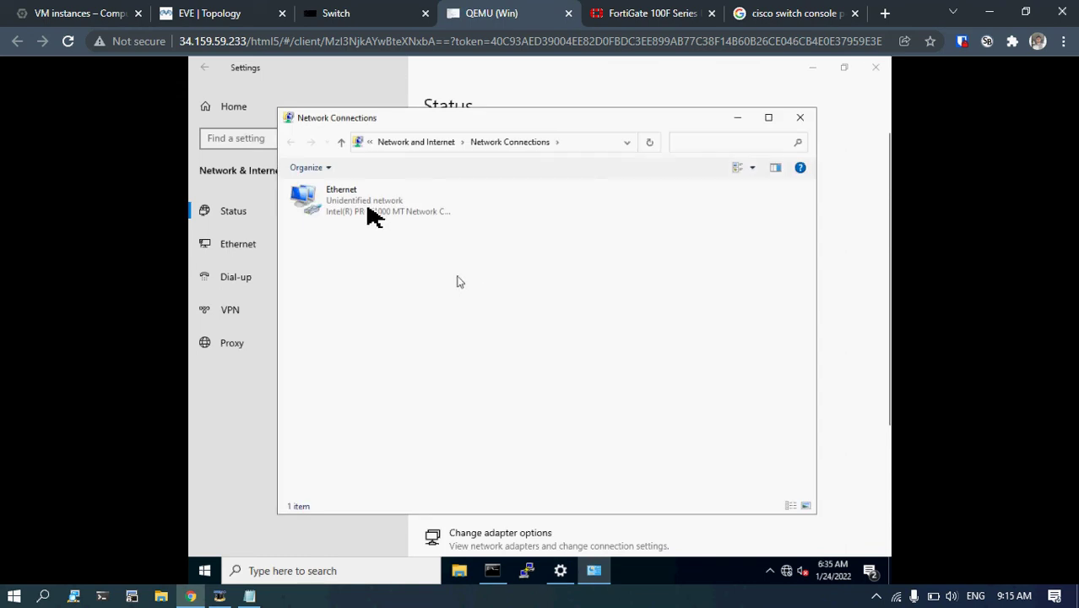
{"action": "left_click", "coordinate": [368, 208]}
{"action": "right_click", "coordinate": [368, 208]}
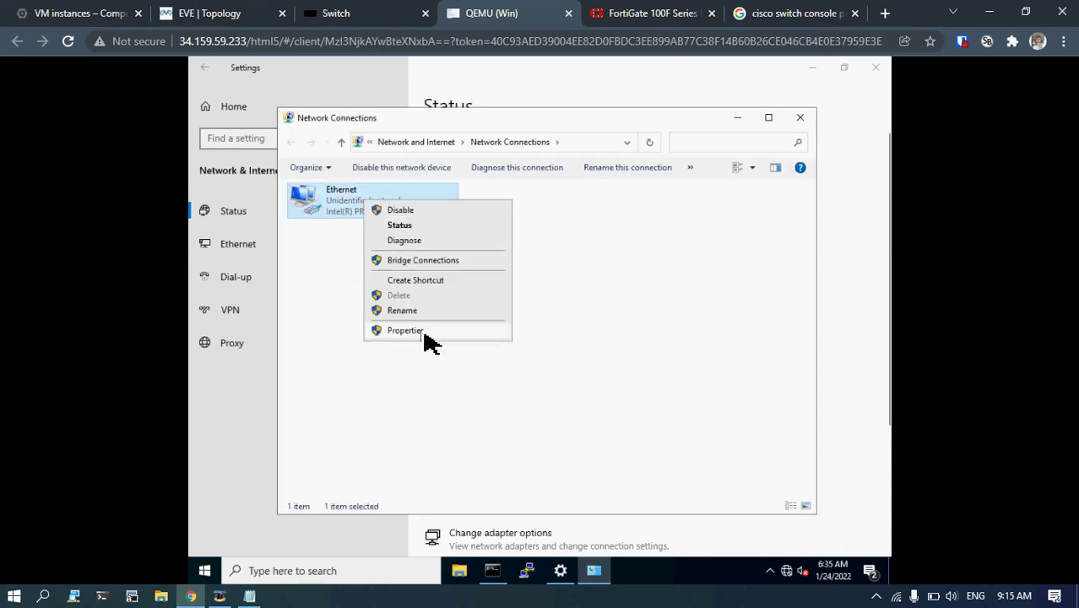
{"action": "left_click", "coordinate": [424, 332]}
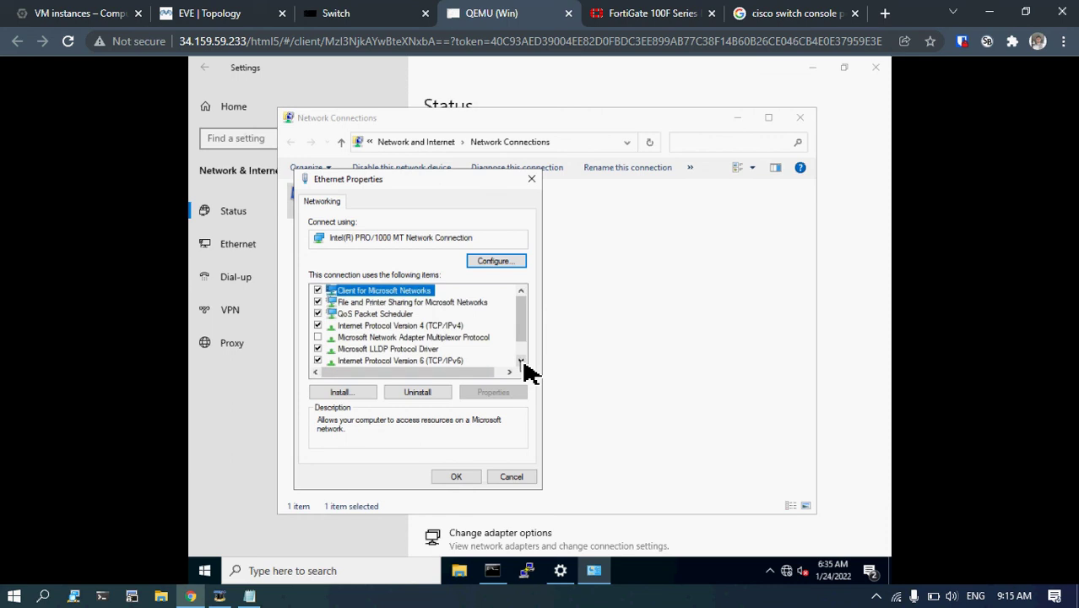
Set IPv4 to obtain the IP address and DNS server automatically, then confirm.
{"action": "left_click", "coordinate": [523, 361]}
{"action": "double_click", "coordinate": [460, 313]}
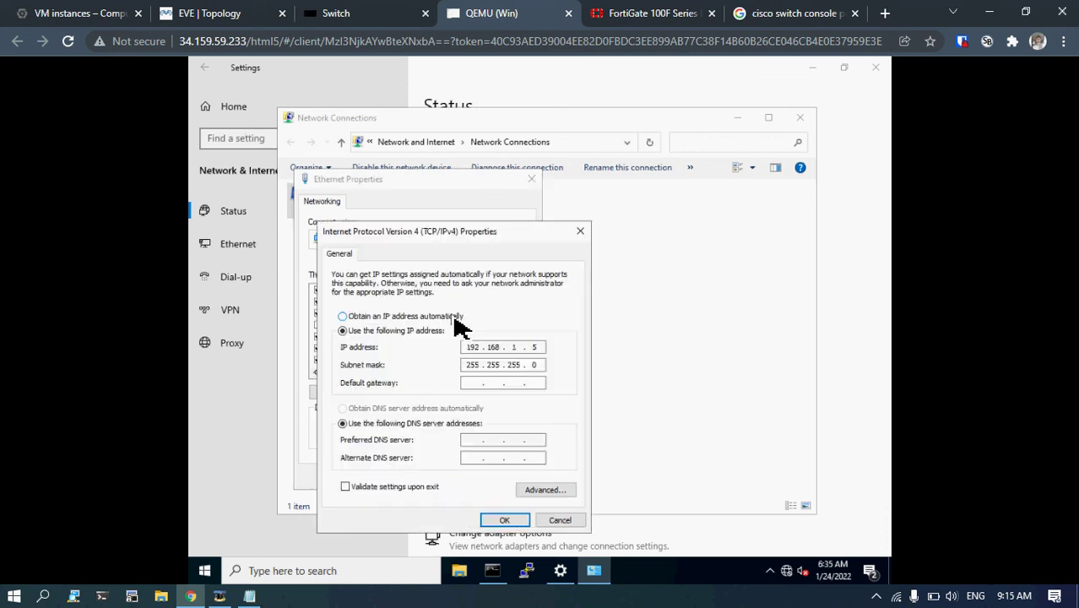
{"action": "left_click", "coordinate": [429, 317]}
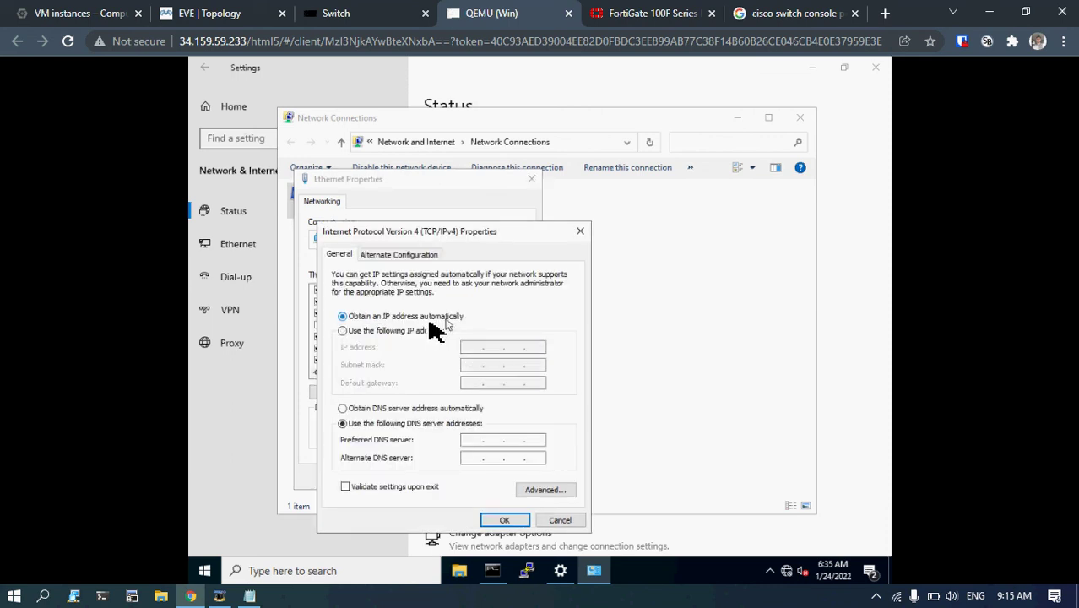
{"action": "left_click", "coordinate": [412, 409]}
{"action": "left_click", "coordinate": [501, 519]}
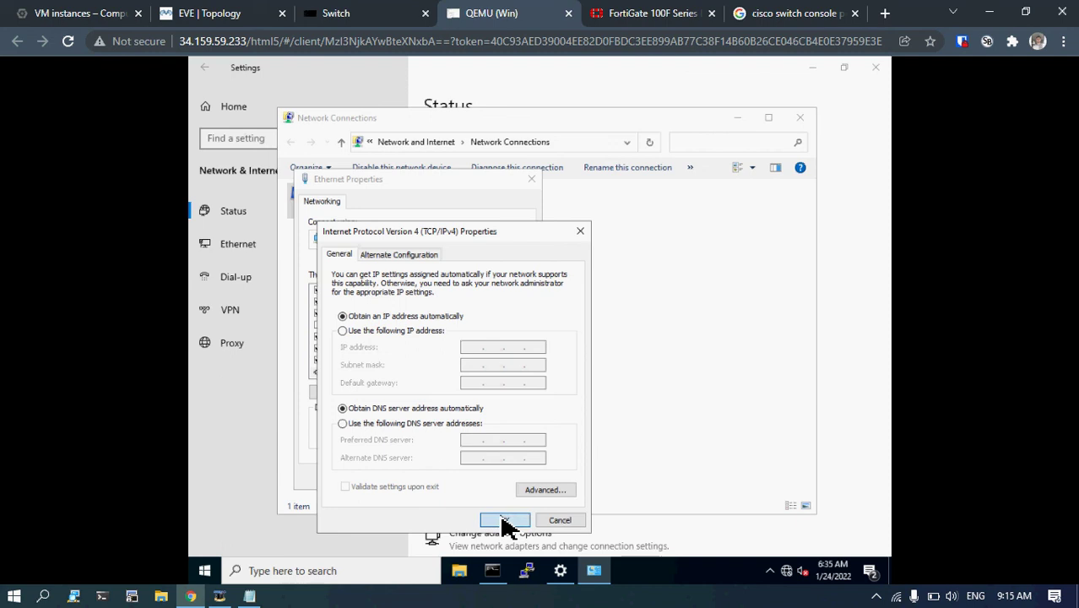
{"action": "left_click", "coordinate": [465, 480]}
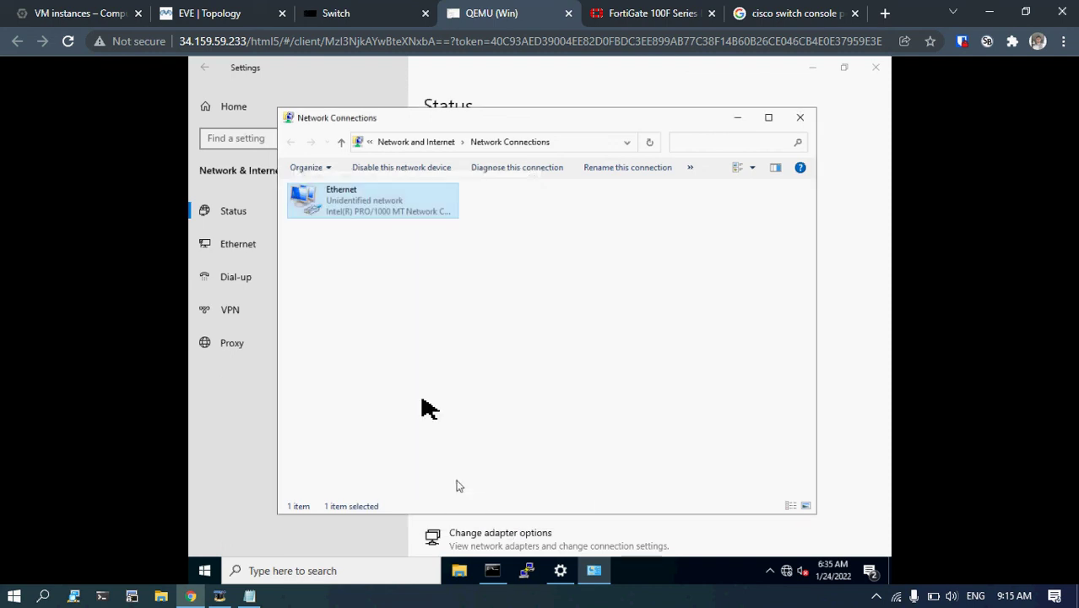
Open the Ethernet status details and review the 10.10.60.50 address and lease times.
{"action": "right_click", "coordinate": [384, 207]}
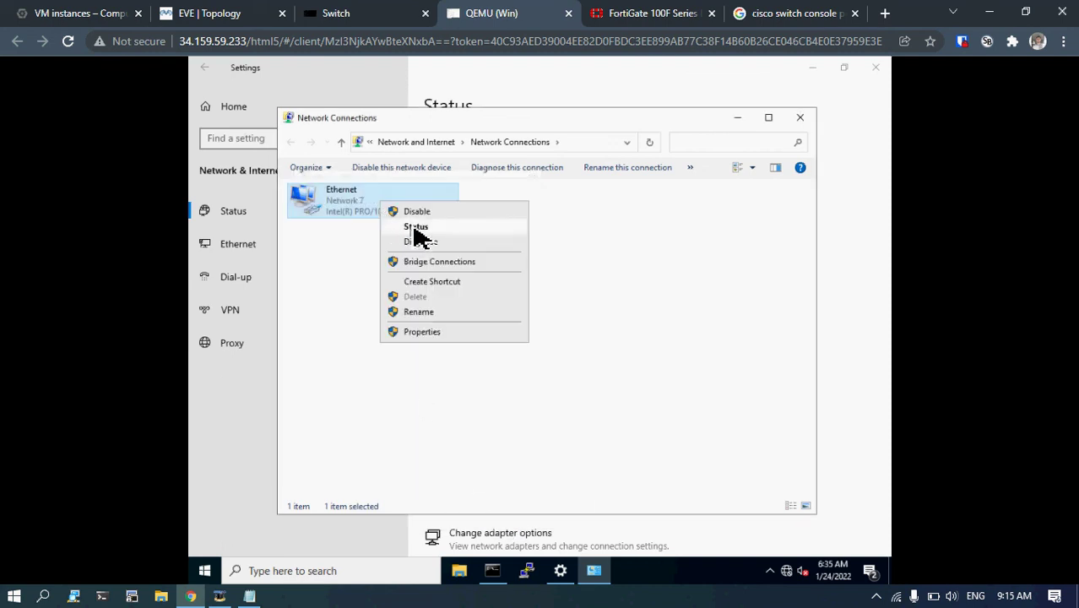
{"action": "left_click", "coordinate": [412, 227]}
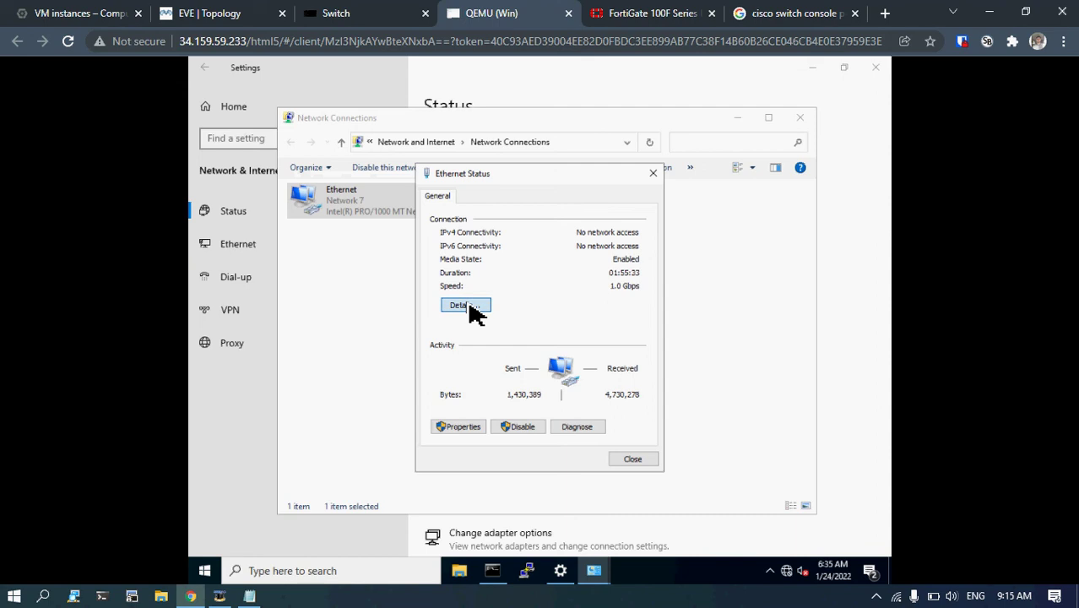
{"action": "left_click", "coordinate": [469, 306]}
{"action": "left_click", "coordinate": [540, 295]}
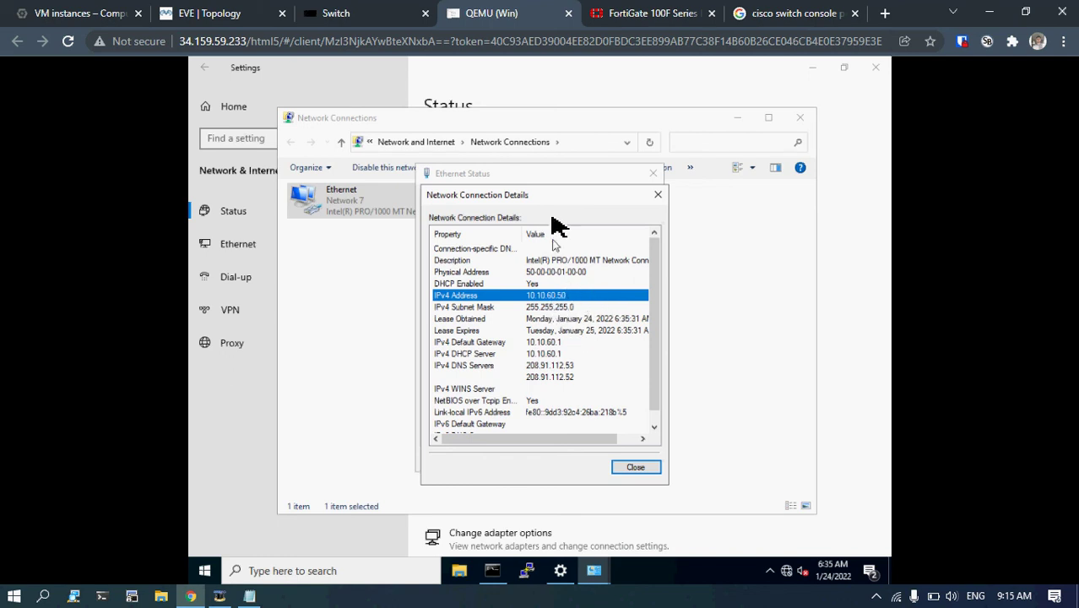
{"action": "left_click_drag", "start_coordinate": [540, 196], "coordinate": [525, 198]}
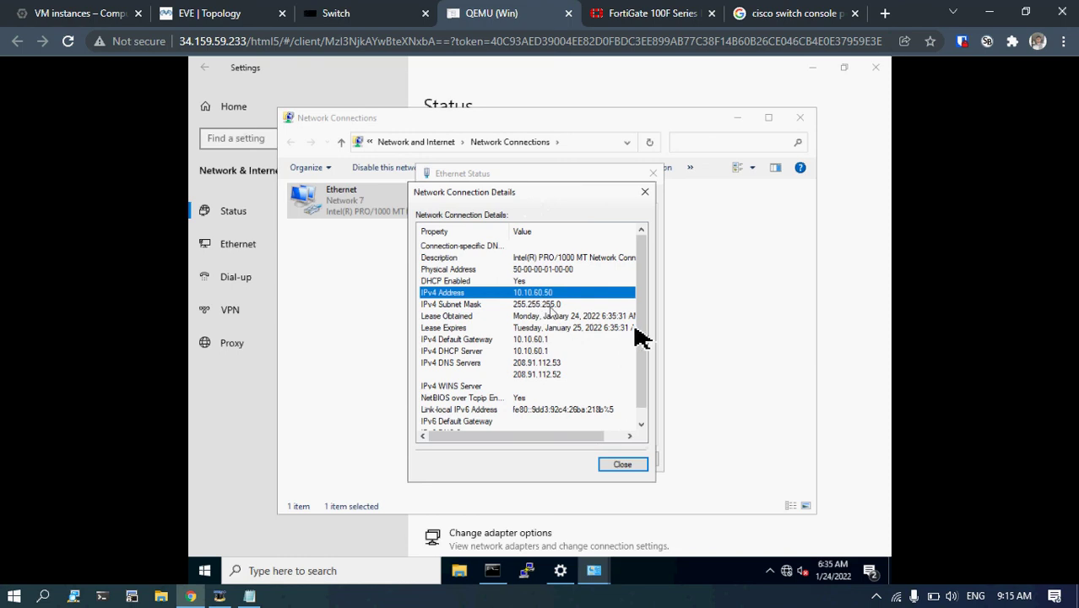
{"action": "left_click", "coordinate": [472, 319]}
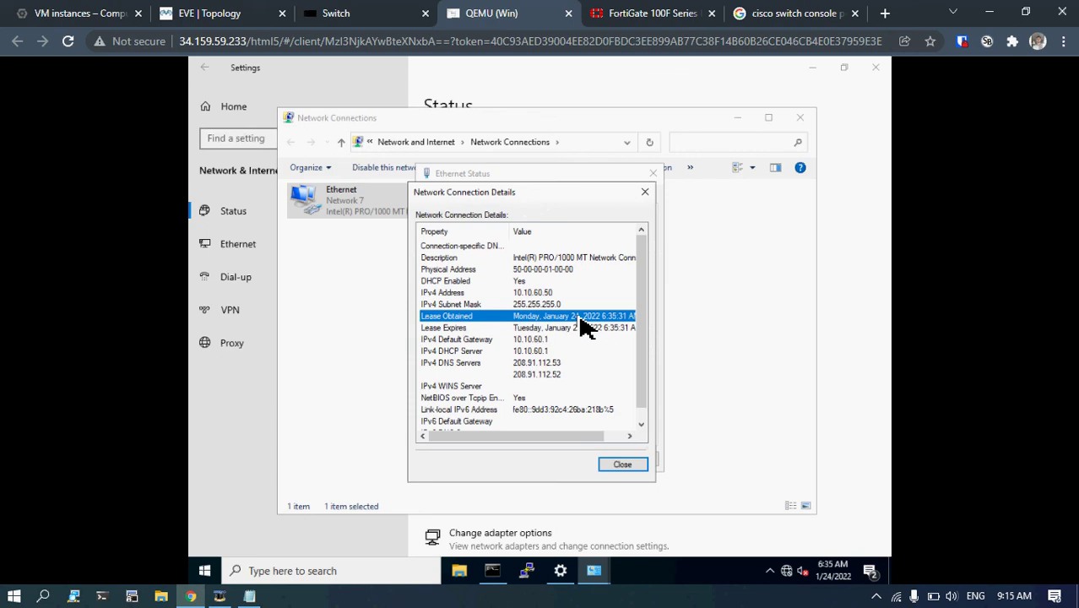
{"action": "left_click_drag", "start_coordinate": [578, 435], "coordinate": [593, 436]}
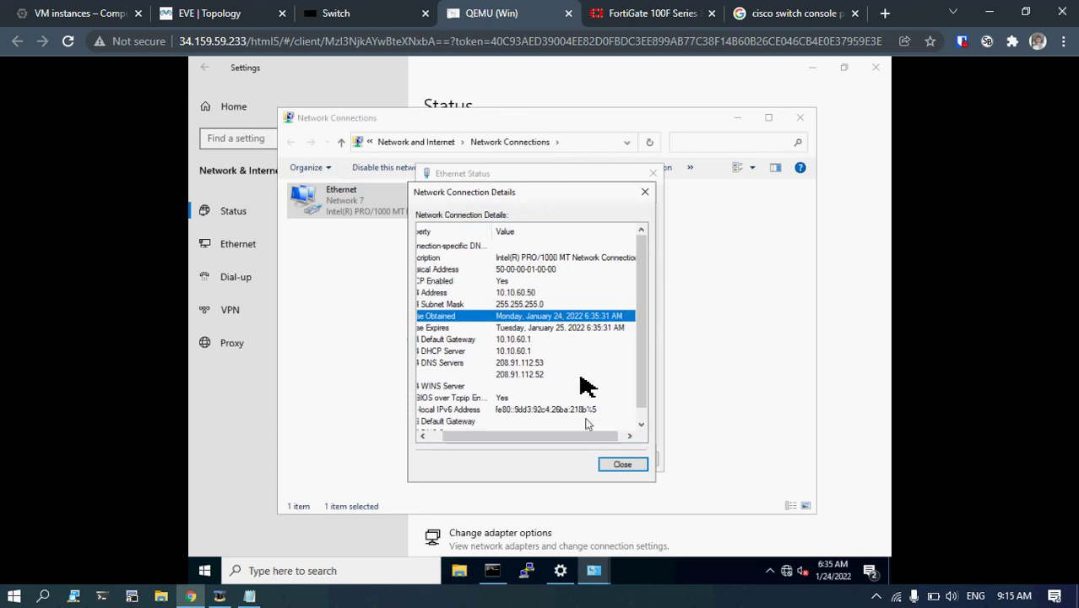
{"action": "left_click", "coordinate": [596, 329]}
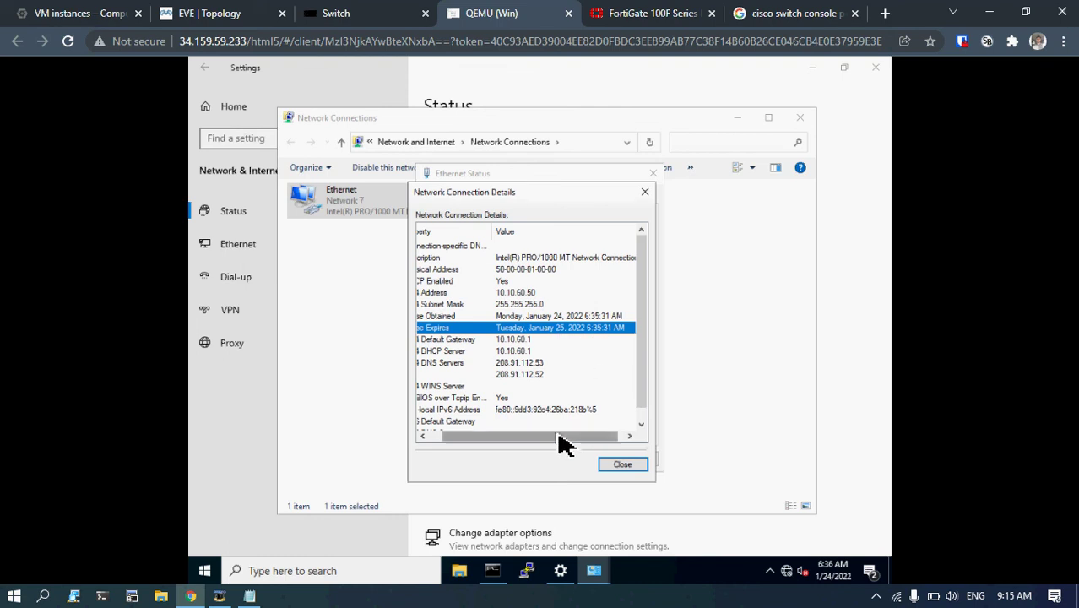
{"action": "left_click_drag", "start_coordinate": [561, 443], "coordinate": [520, 441]}
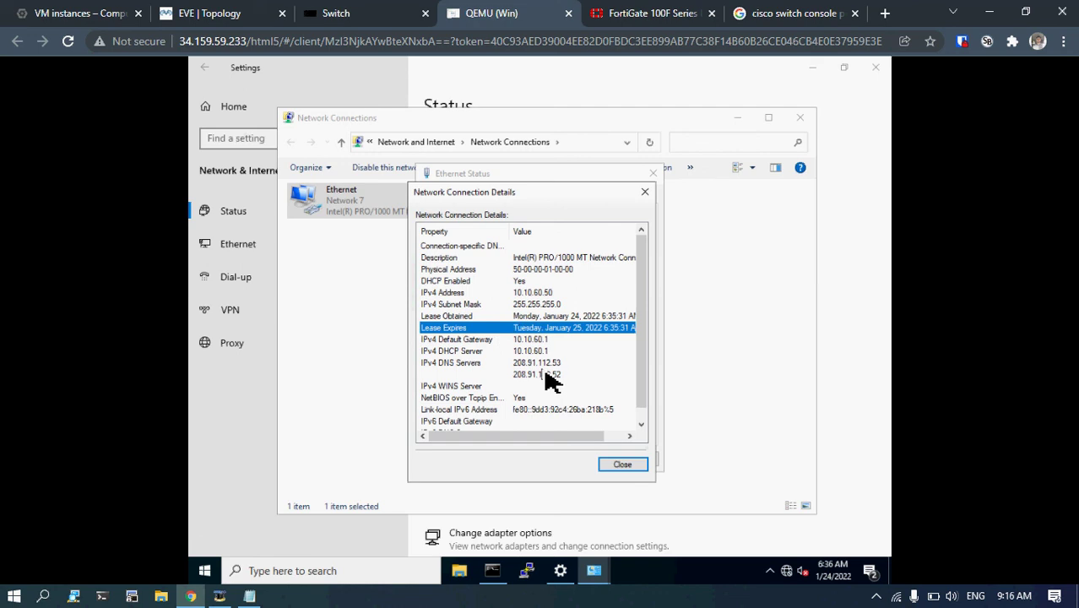
Review the DNS server entries, including 208.91.112.53, then close both dialogs.
{"action": "left_click", "coordinate": [510, 372]}
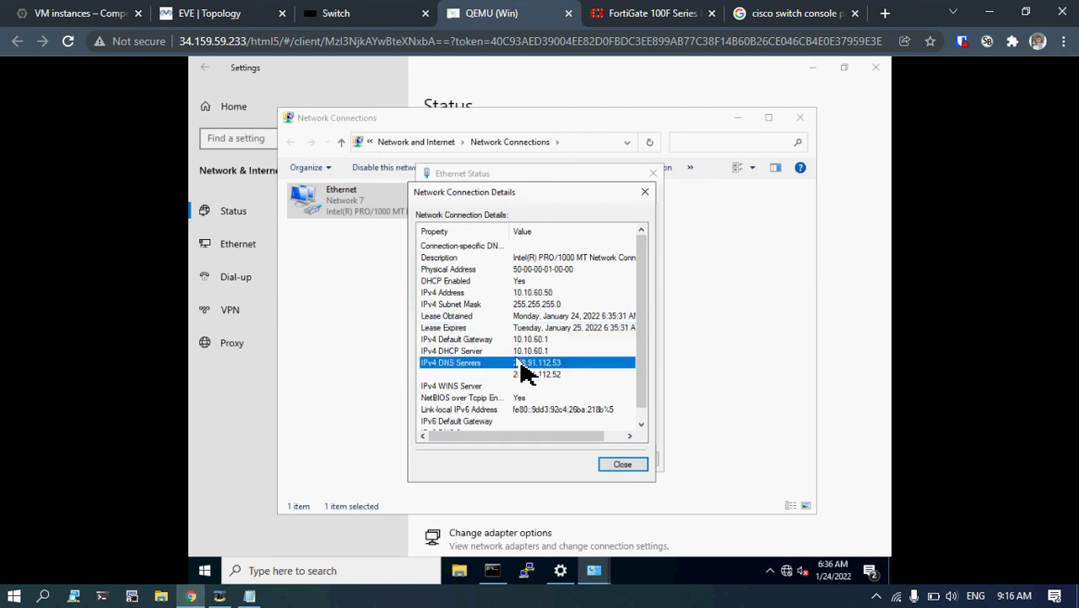
{"action": "left_click", "coordinate": [560, 374]}
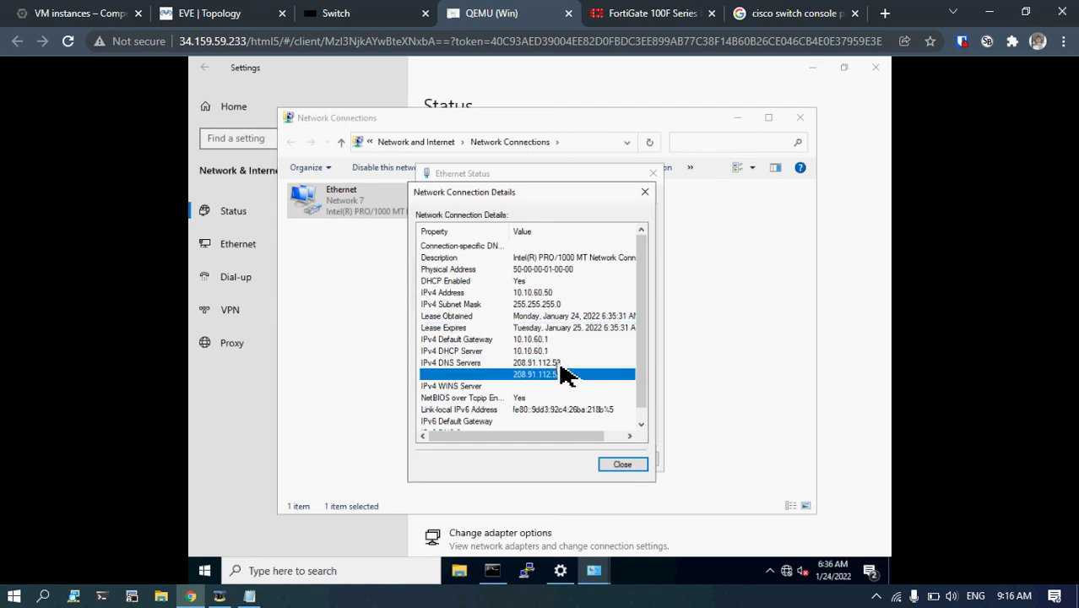
{"action": "left_click", "coordinate": [560, 364]}
{"action": "left_click", "coordinate": [547, 375]}
{"action": "left_click", "coordinate": [557, 364]}
{"action": "left_click", "coordinate": [558, 374]}
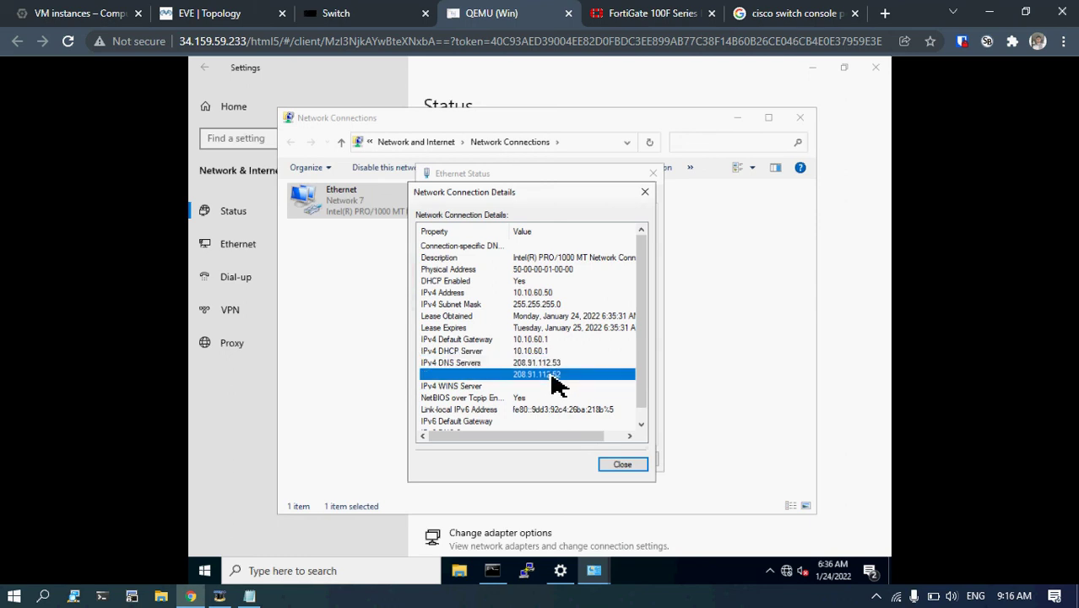
{"action": "left_click", "coordinate": [550, 364]}
{"action": "left_click", "coordinate": [548, 375]}
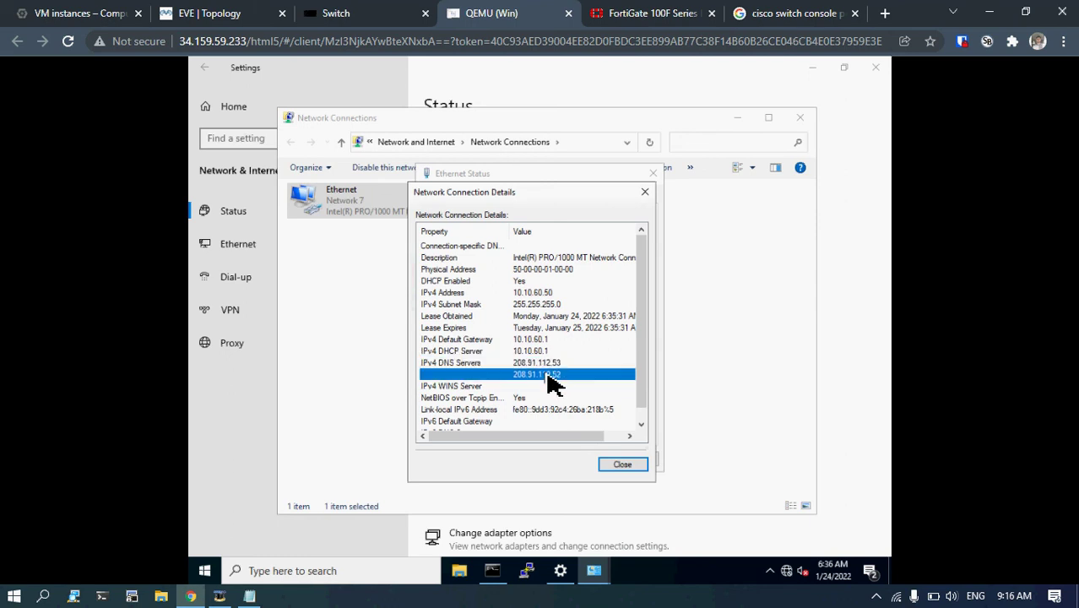
{"action": "left_click", "coordinate": [552, 364]}
{"action": "left_click", "coordinate": [548, 376]}
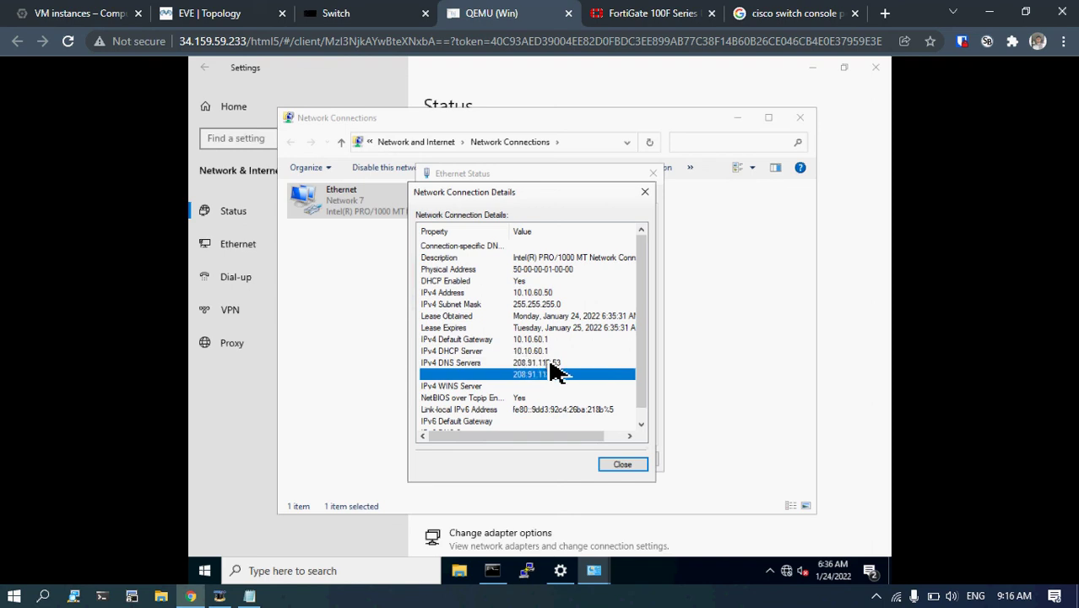
{"action": "left_click", "coordinate": [550, 363]}
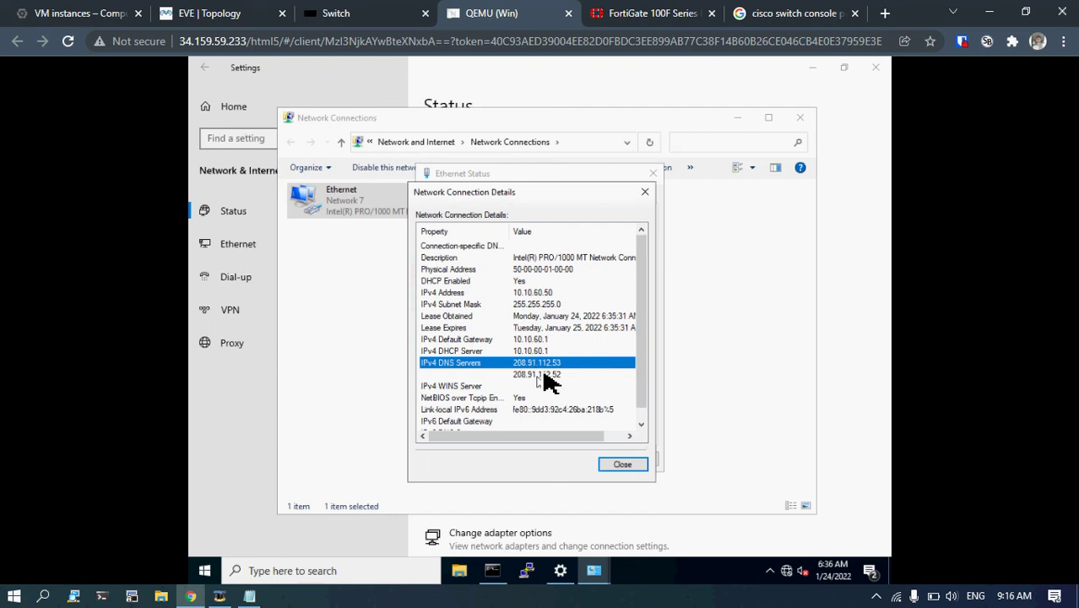
{"action": "left_click", "coordinate": [616, 463]}
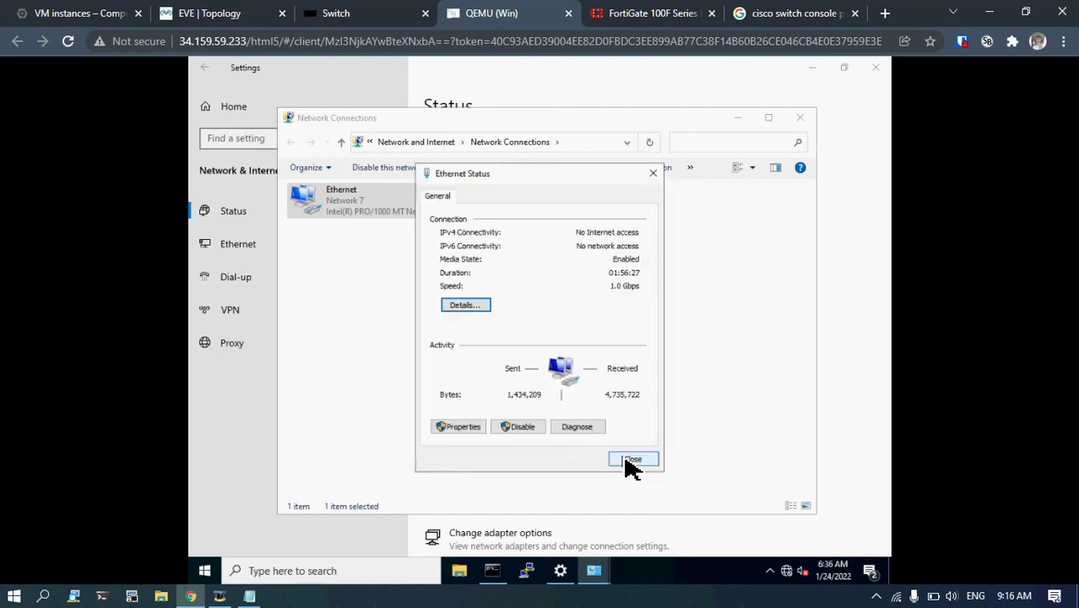
{"action": "left_click", "coordinate": [633, 460]}
Close Network Connections, minimize Settings, and browse to 10.10.60.1 in Chrome.
{"action": "left_click", "coordinate": [806, 118]}
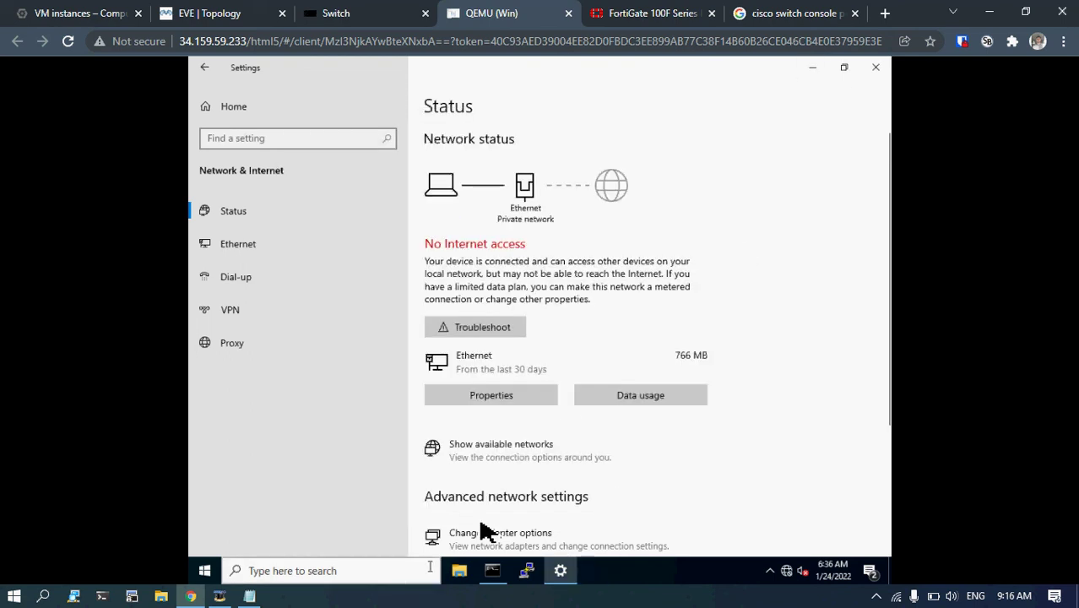
{"action": "left_click", "coordinate": [812, 69]}
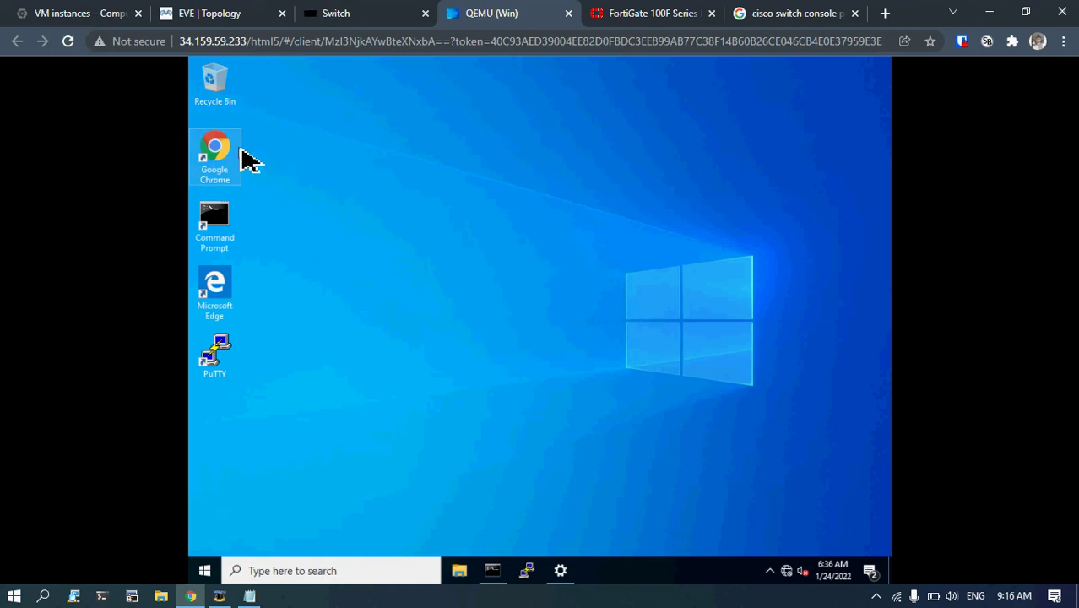
{"action": "double_click", "coordinate": [238, 154]}
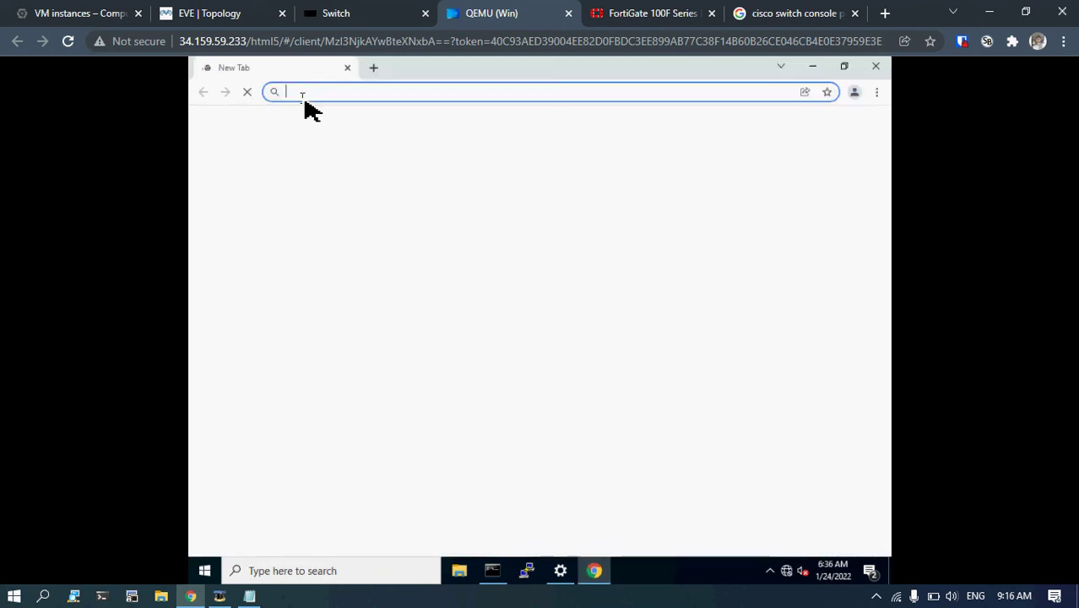
{"action": "type", "text": "10.10.60.1"}
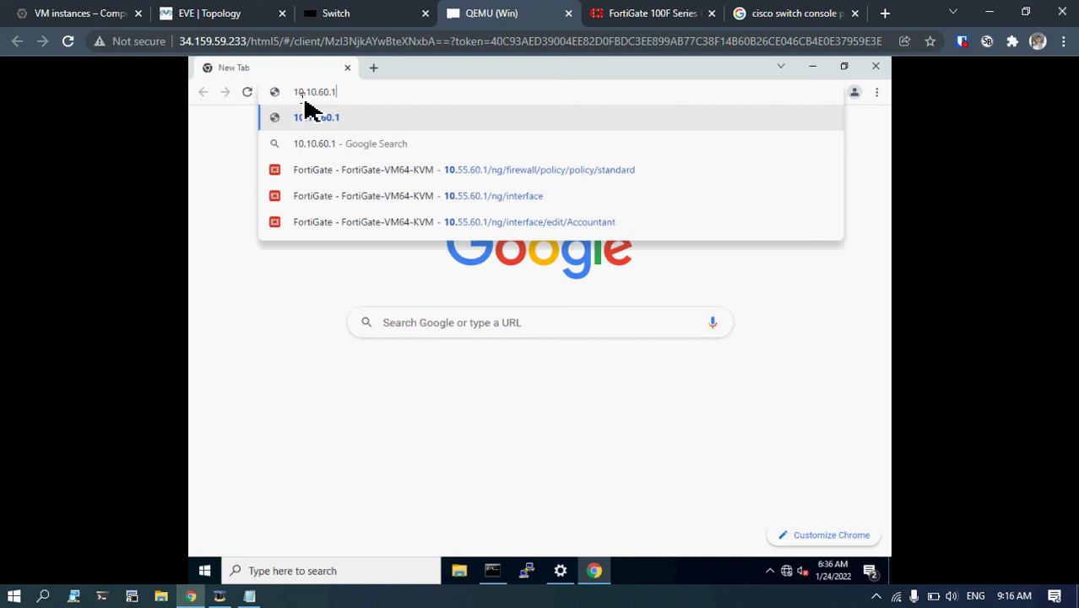
{"action": "key", "text": "Return"}
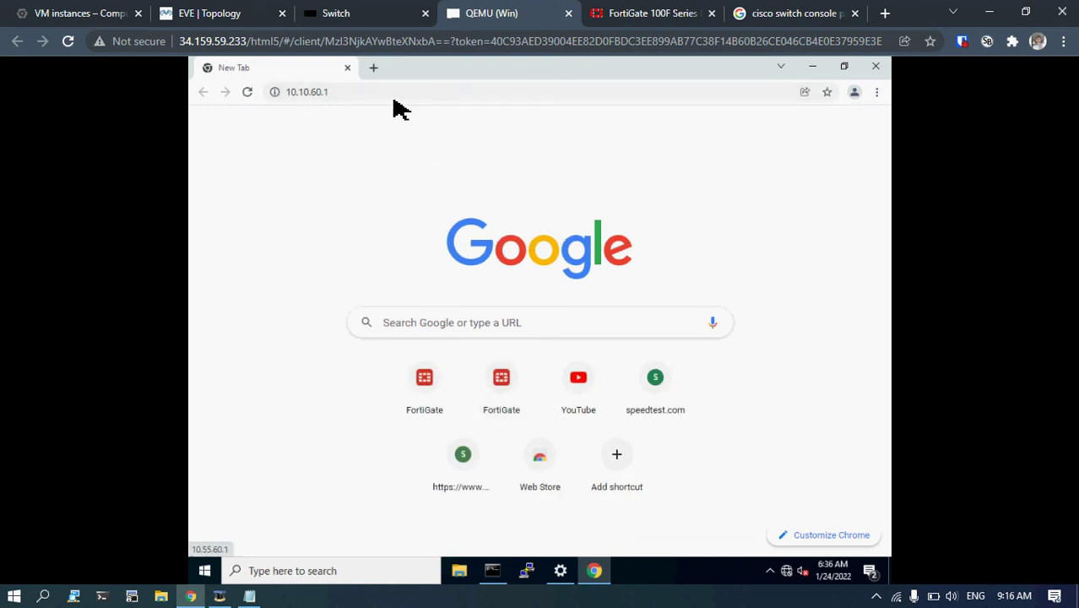
Restore Chrome to a smaller window and select the Command Prompt shortcut.
{"action": "left_click", "coordinate": [391, 93]}
{"action": "left_click", "coordinate": [396, 93]}
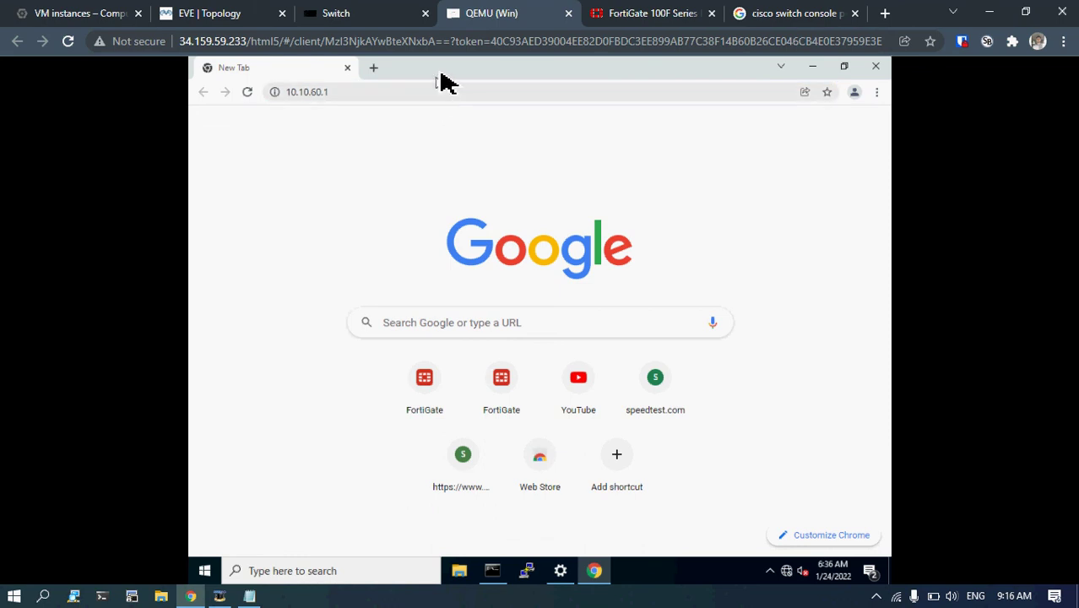
{"action": "left_click_drag", "start_coordinate": [441, 78], "coordinate": [498, 113]}
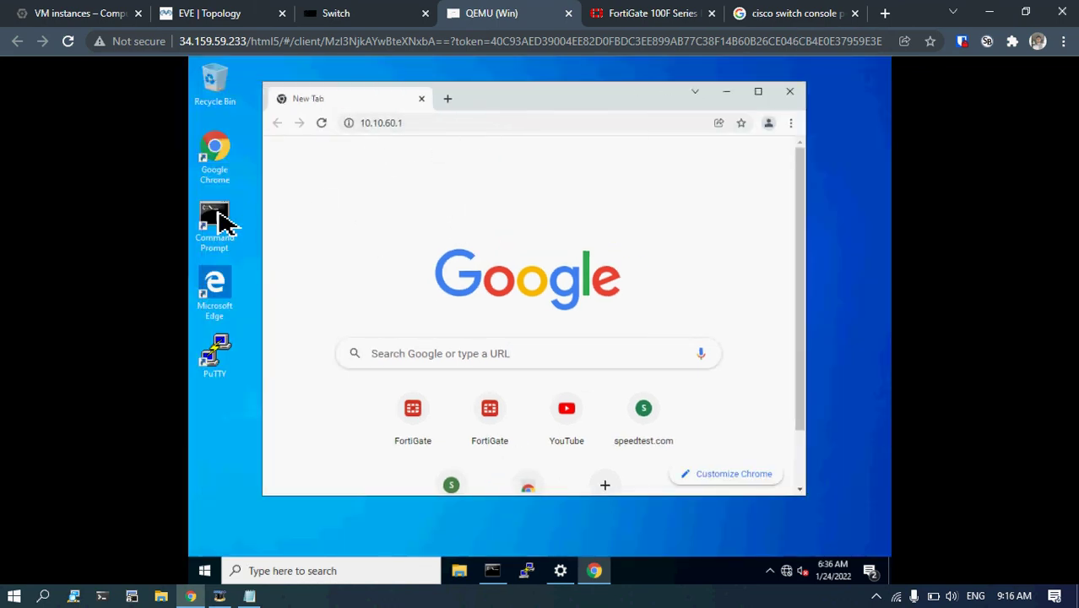
{"action": "left_click", "coordinate": [221, 218]}
Ping 10.10.60.1 from Command Prompt and stop it after it times out.
{"action": "double_click", "coordinate": [221, 220]}
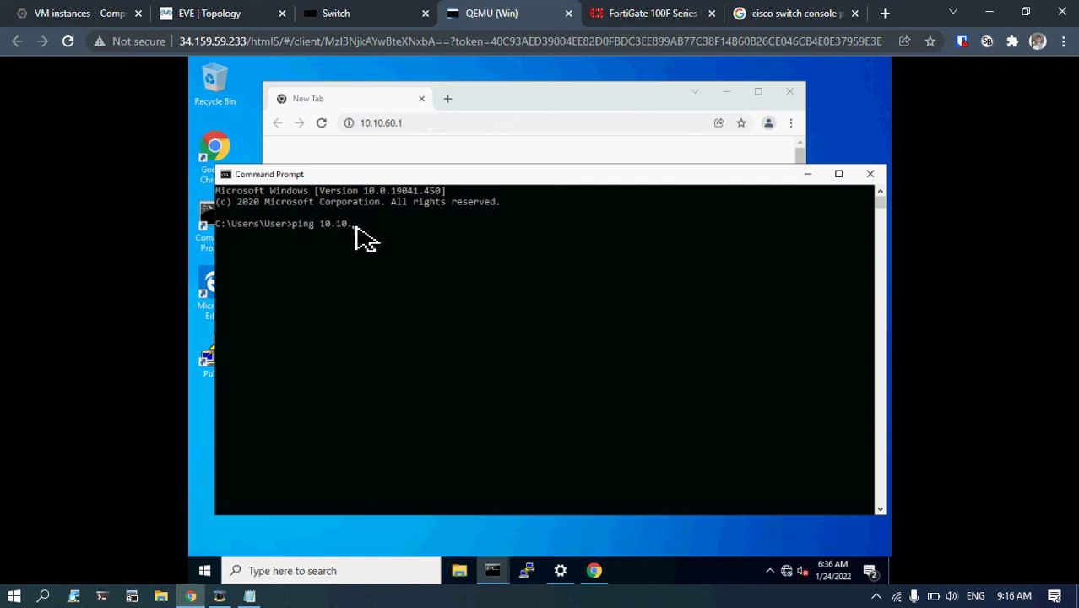
{"action": "type", "text": "ping 10.10.60.1"}
{"action": "key", "text": "Return"}
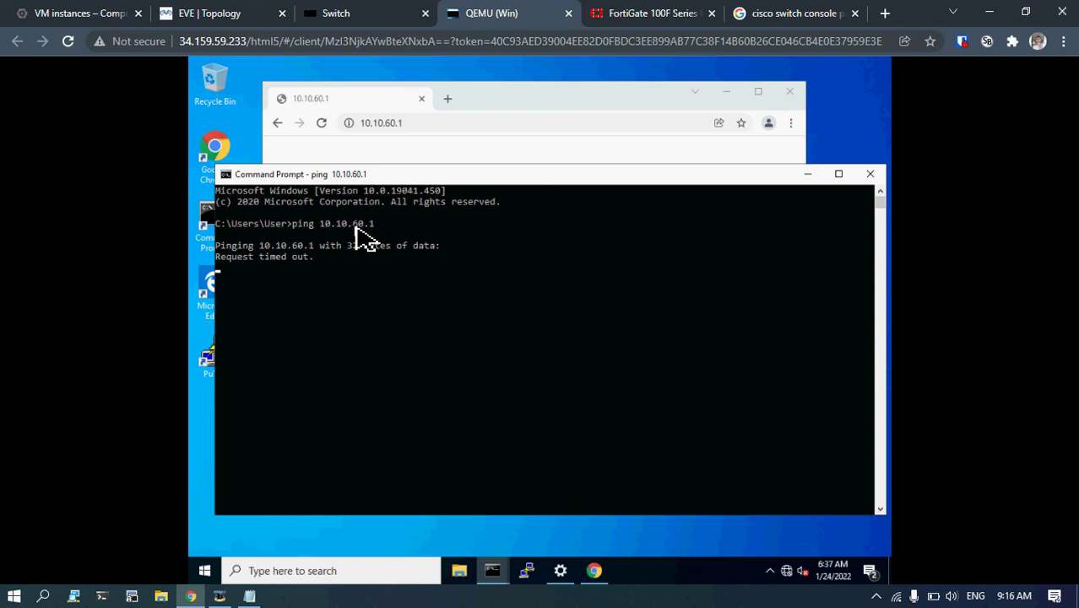
{"action": "key", "text": "ctrl+c"}
{"action": "key", "text": "Return"}
{"action": "key", "text": "Return"}
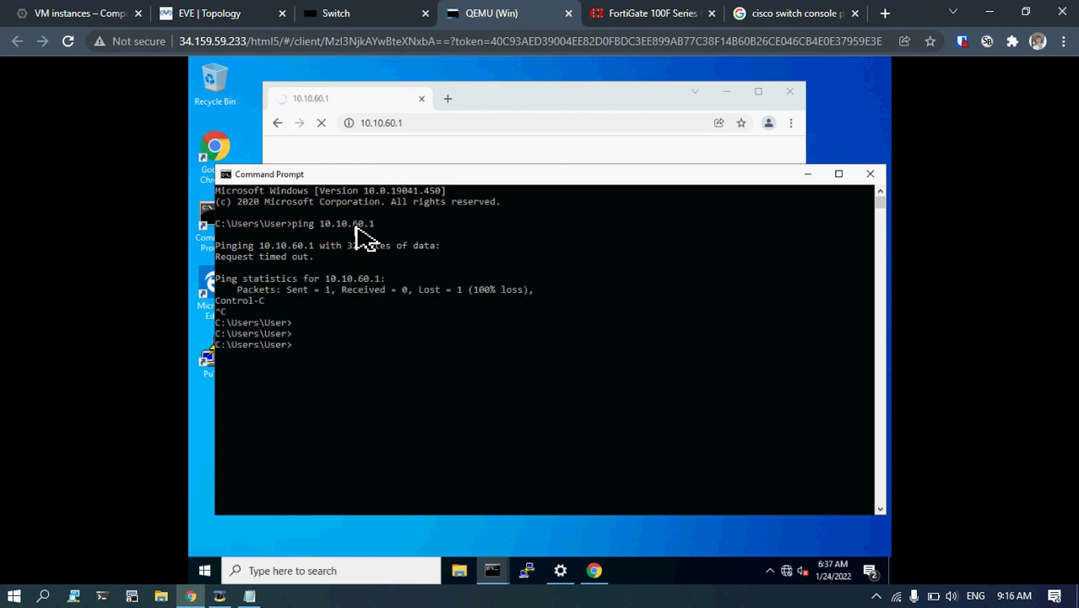
Bring Chrome's timeout page forward, then switch to the FortiGate 100F data sheet.
{"action": "left_click", "coordinate": [562, 179]}
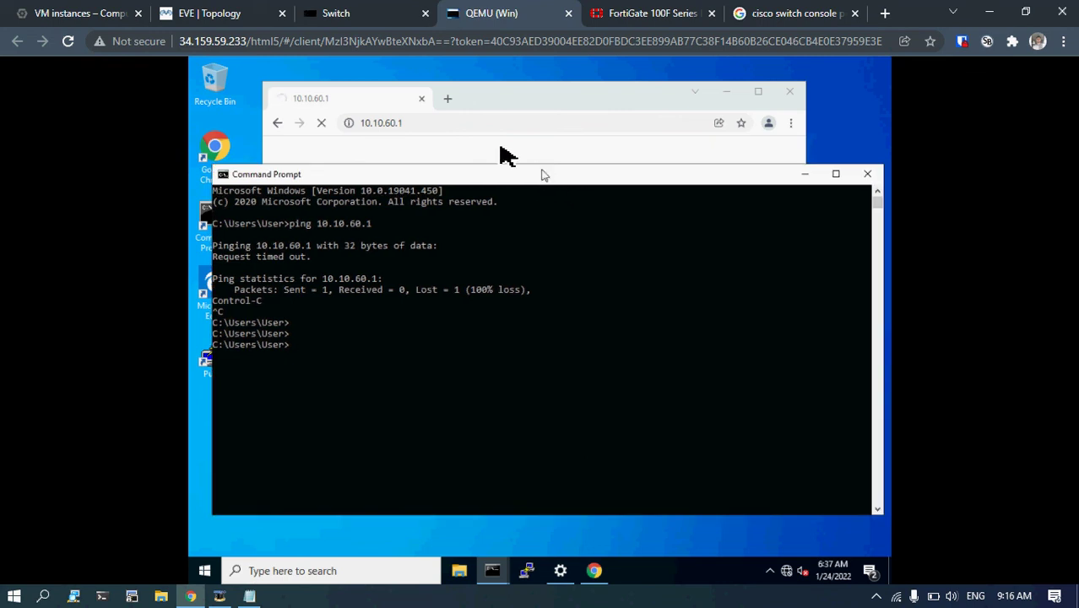
{"action": "left_click", "coordinate": [676, 97]}
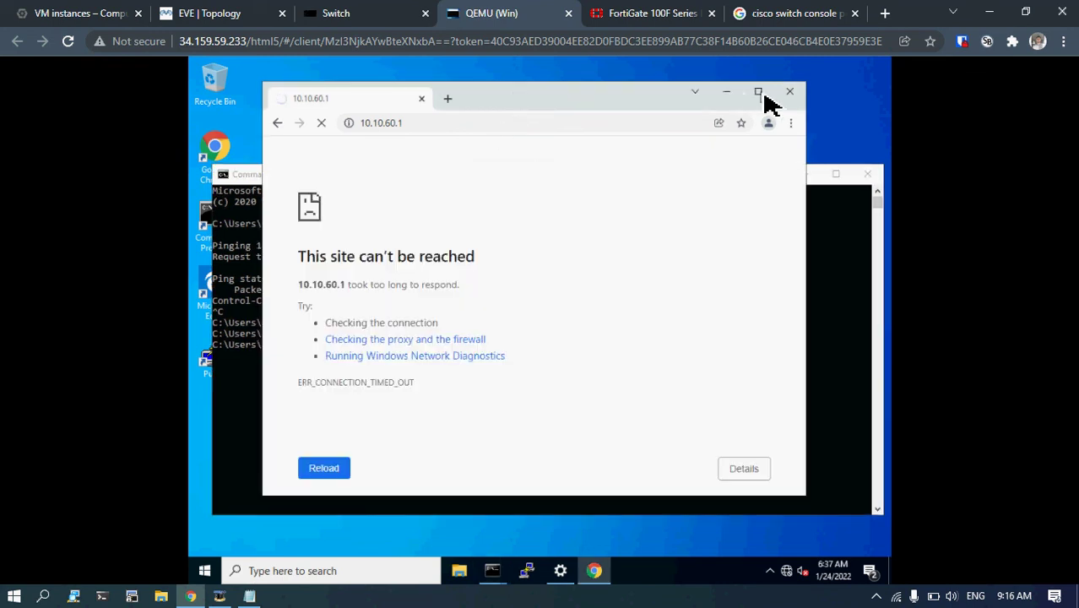
{"action": "left_click", "coordinate": [363, 12]}
{"action": "left_click", "coordinate": [629, 9]}
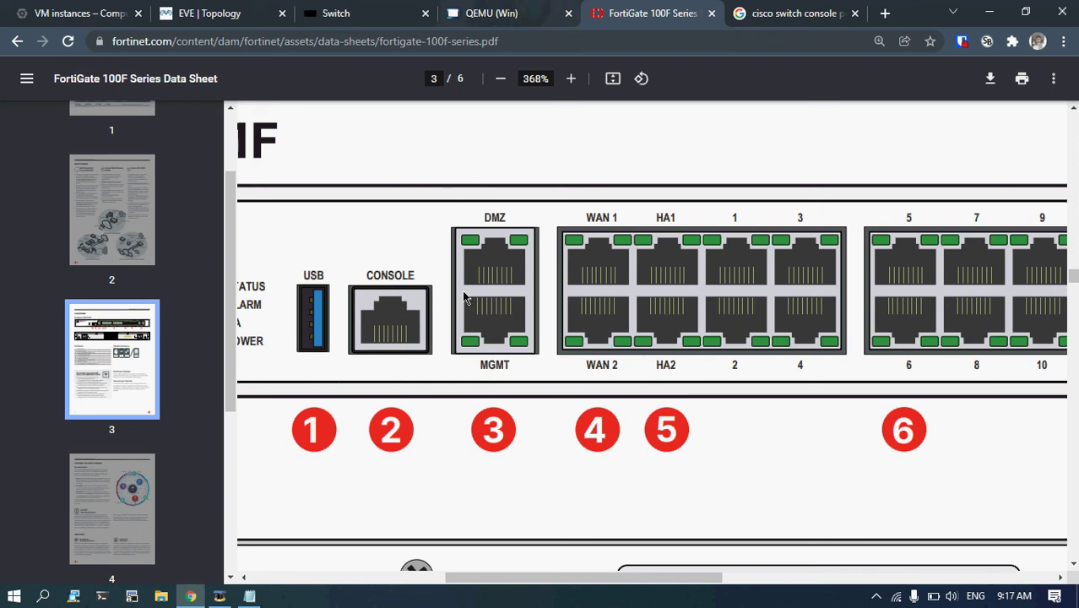
Uncover Command Prompt, check the switch console, and open the FortiGate console from the topology.
{"action": "left_click", "coordinate": [506, 6]}
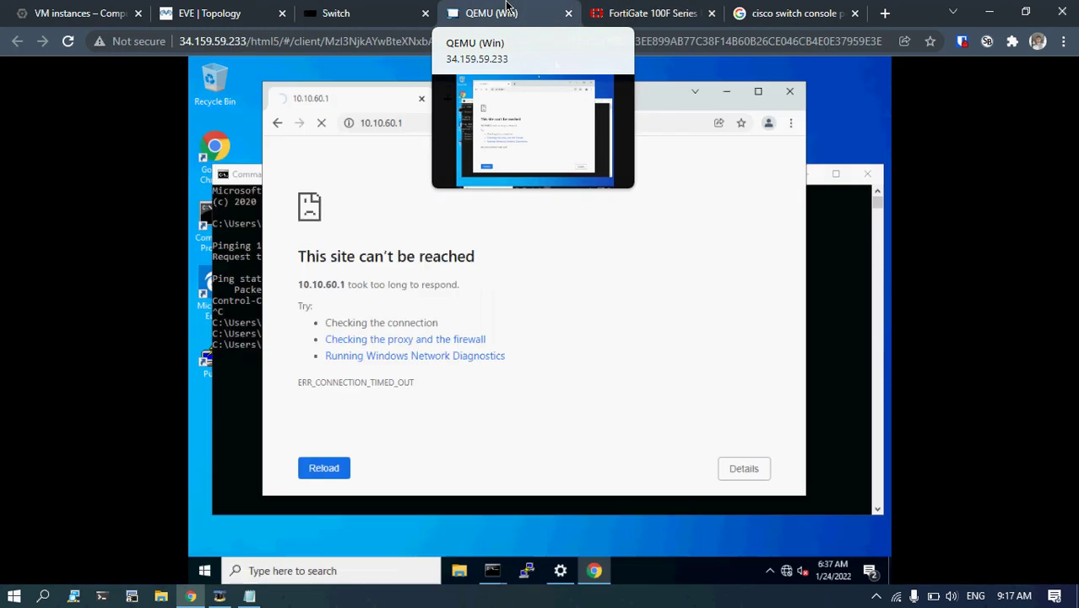
{"action": "left_click_drag", "start_coordinate": [498, 100], "coordinate": [590, 113]}
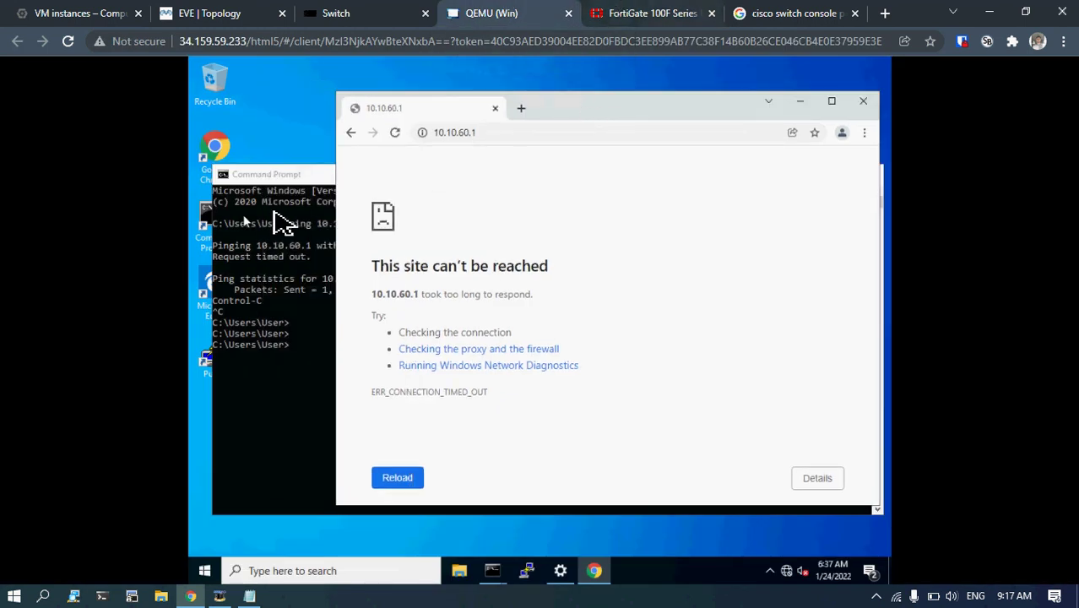
{"action": "left_click", "coordinate": [397, 10]}
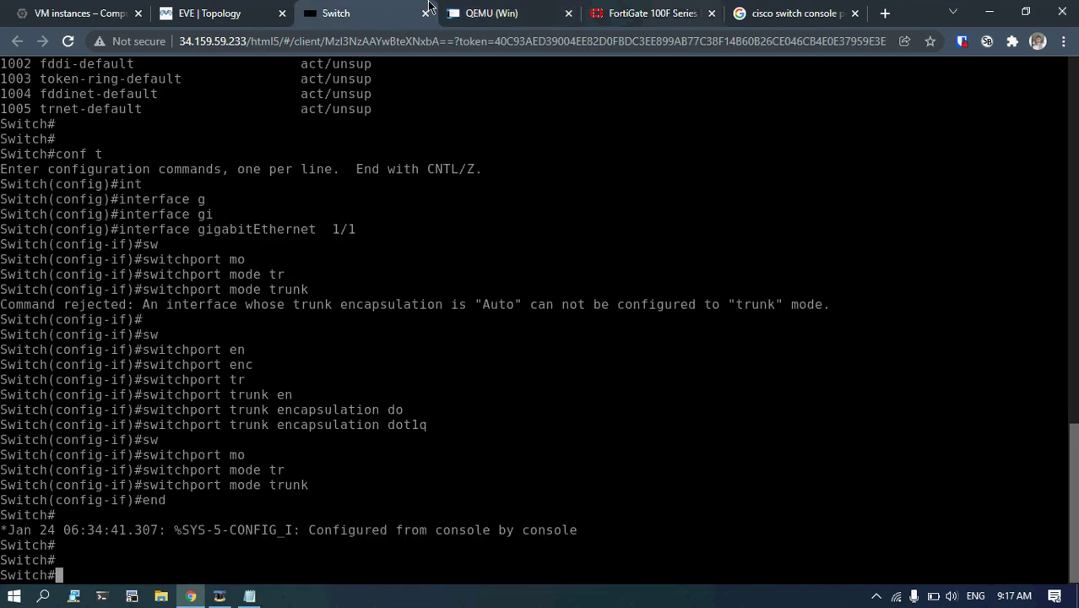
{"action": "left_click", "coordinate": [470, 10]}
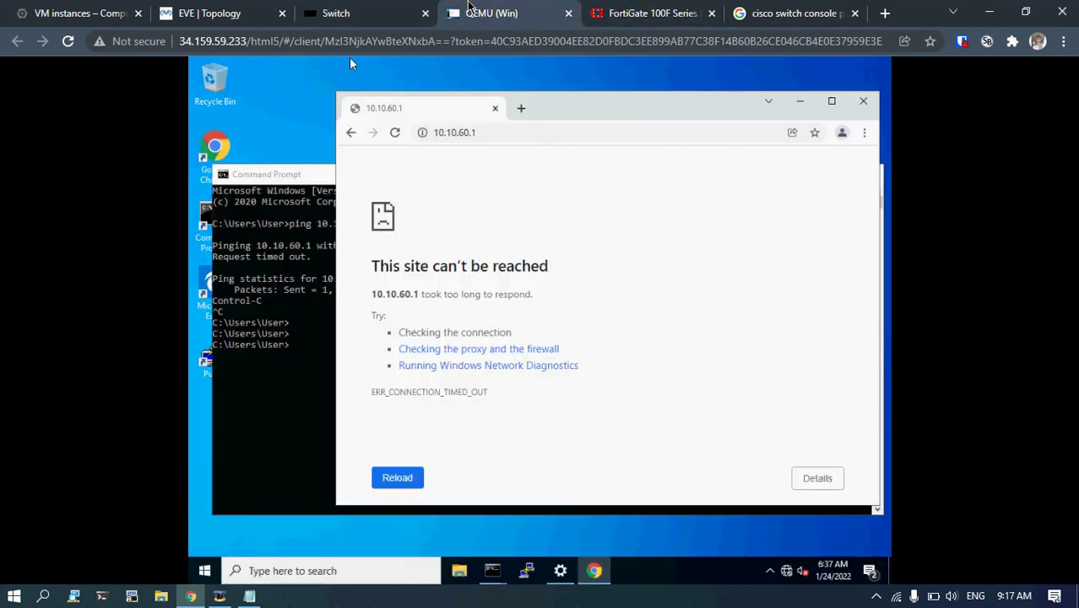
{"action": "left_click", "coordinate": [358, 9]}
{"action": "left_click", "coordinate": [211, 7]}
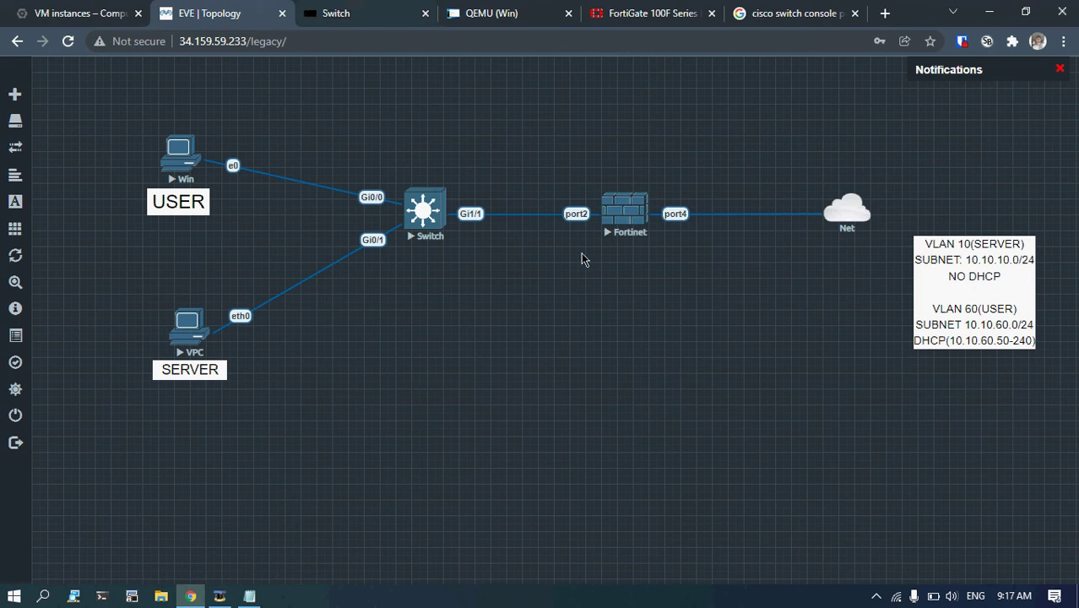
{"action": "left_click", "coordinate": [620, 218]}
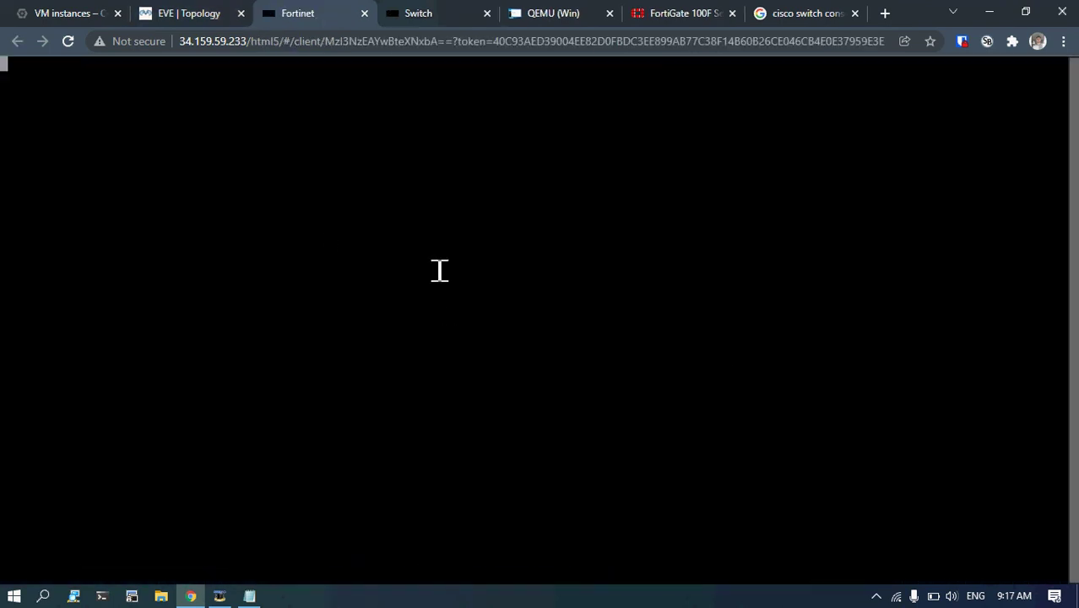
Wake the Fortinet console to a login prompt, checking the topology and 100F data sheet.
{"action": "left_click", "coordinate": [181, 13]}
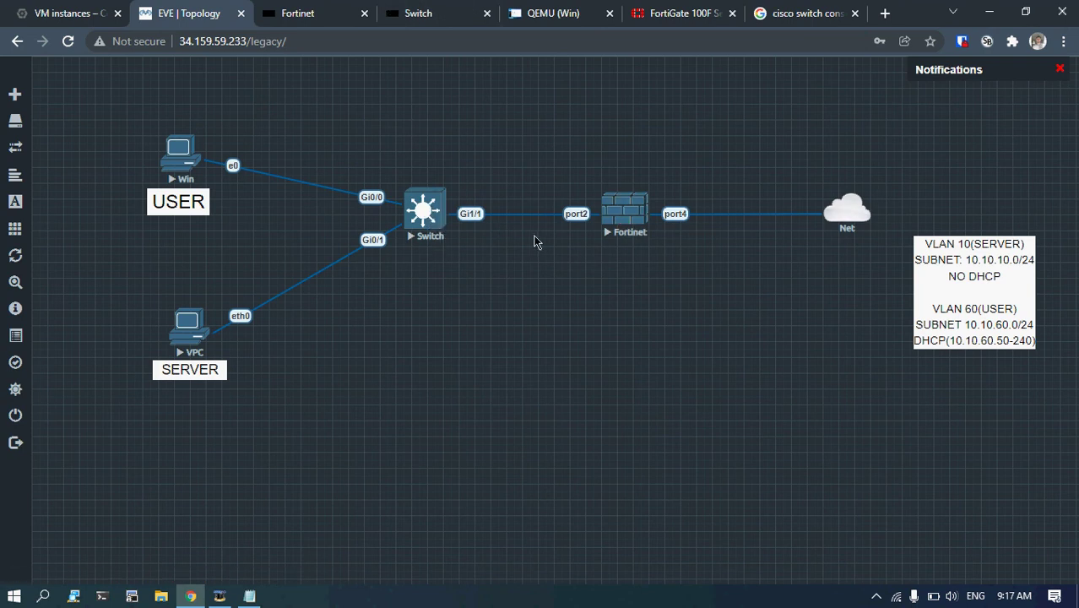
{"action": "left_click", "coordinate": [287, 8]}
{"action": "left_click", "coordinate": [297, 199]}
{"action": "key", "text": "Return"}
{"action": "key", "text": "Return"}
{"action": "key", "text": "Return"}
{"action": "key", "text": "Return"}
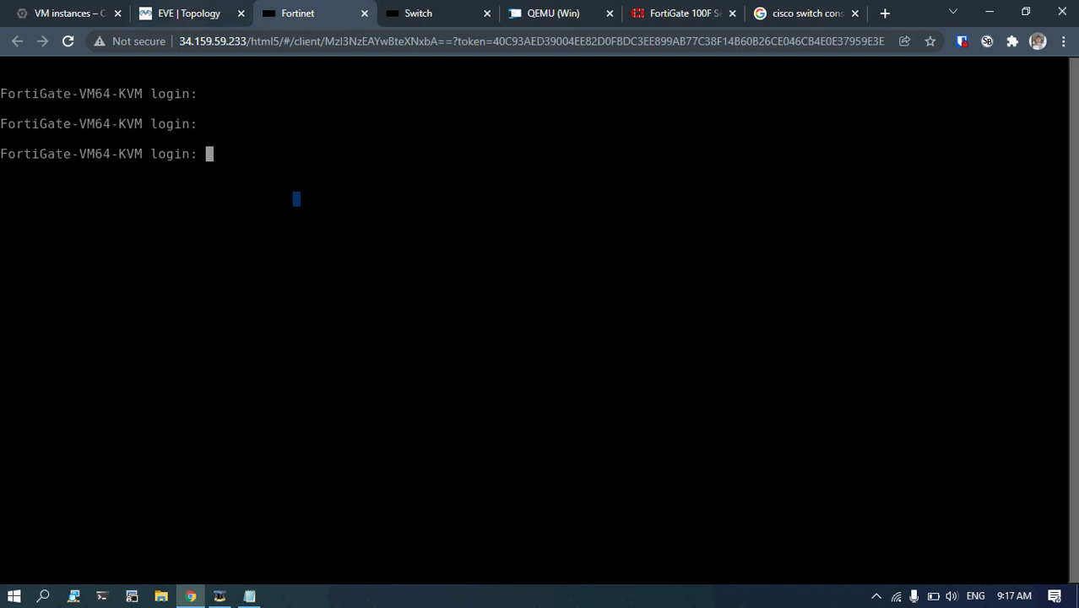
{"action": "left_click", "coordinate": [147, 8]}
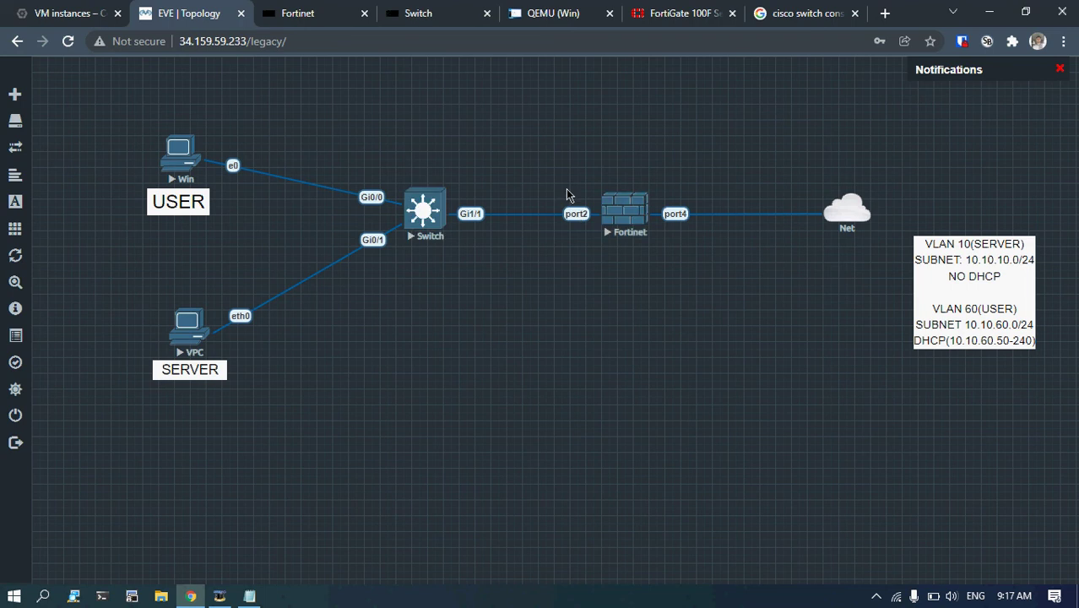
{"action": "left_click", "coordinate": [648, 12]}
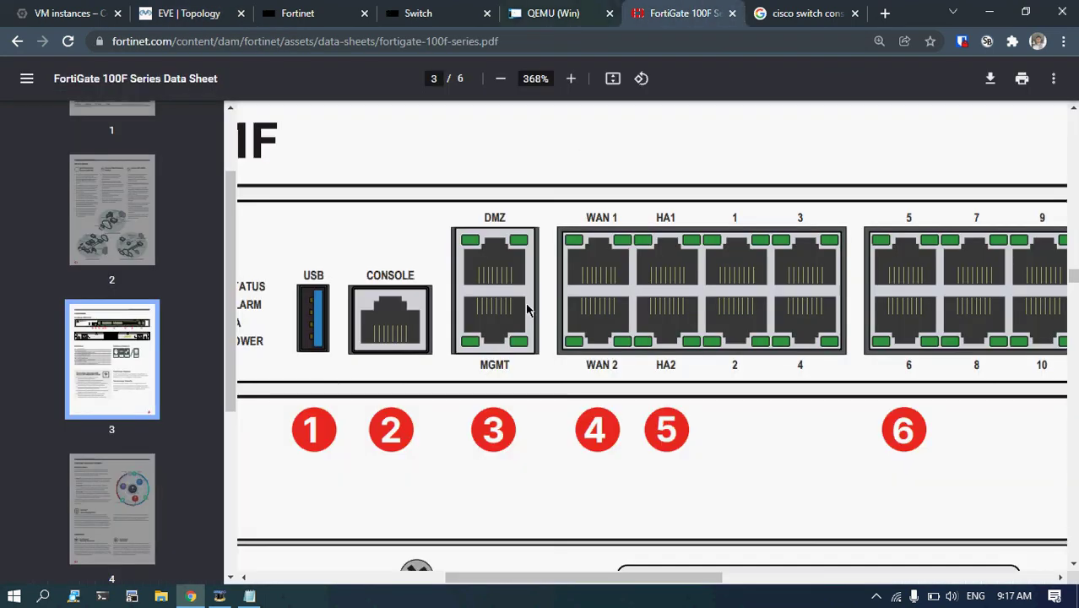
{"action": "left_click", "coordinate": [374, 7]}
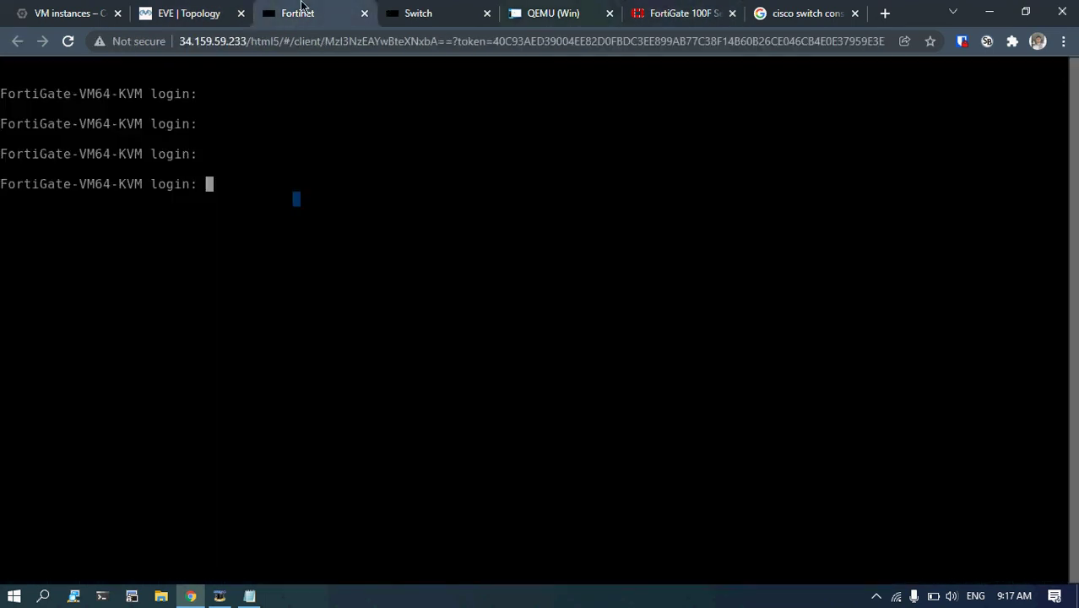
Log in as admin and enter config system interface.
{"action": "type", "text": "admin"}
{"action": "key", "text": "Return"}
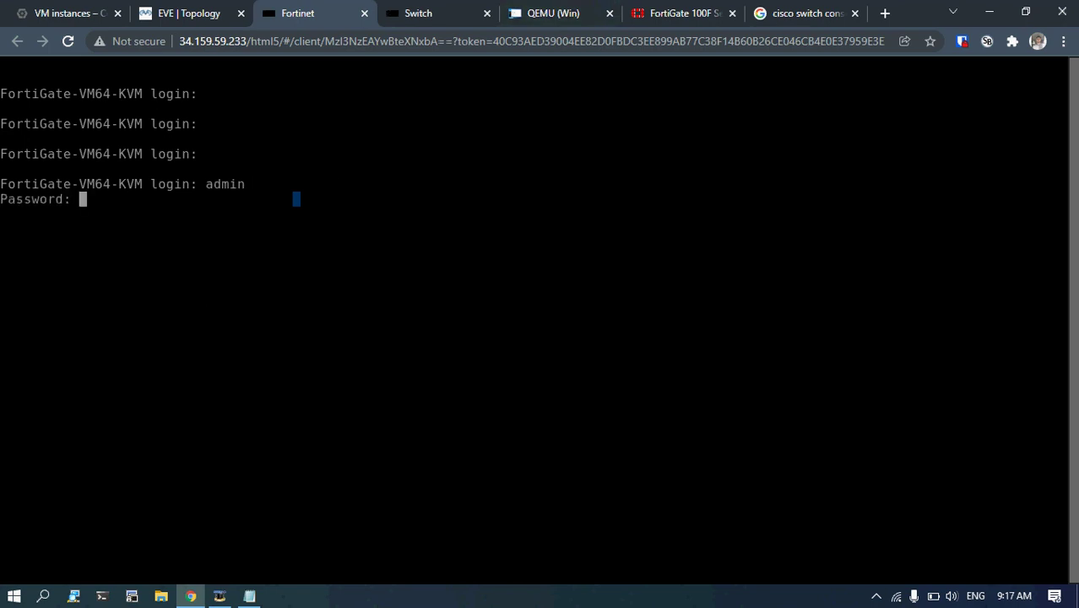
{"action": "key", "text": "Return"}
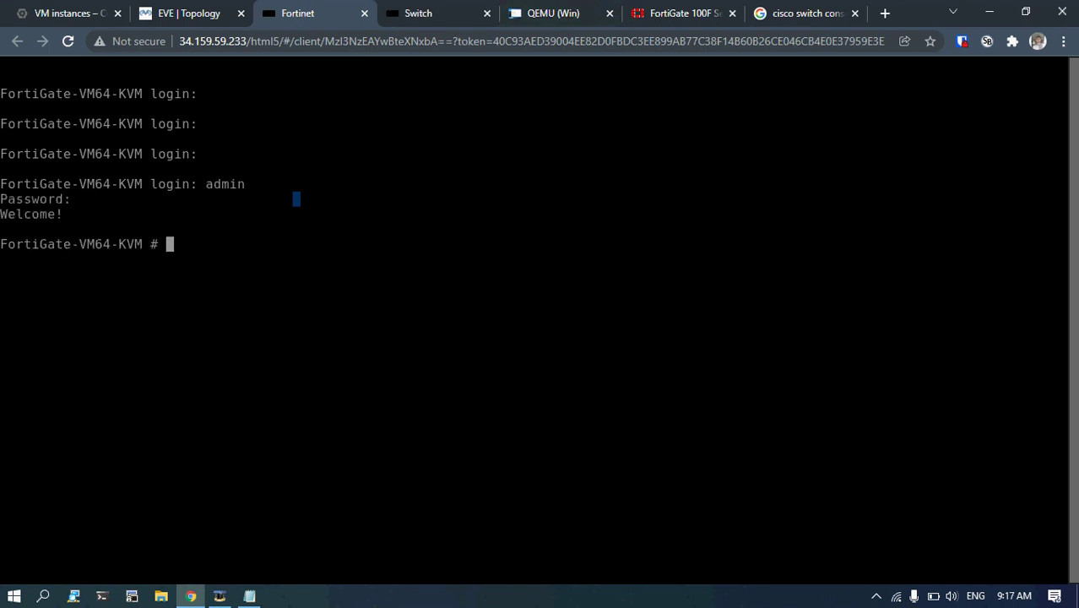
{"action": "key", "text": "Return"}
{"action": "type", "text": "config sys"}
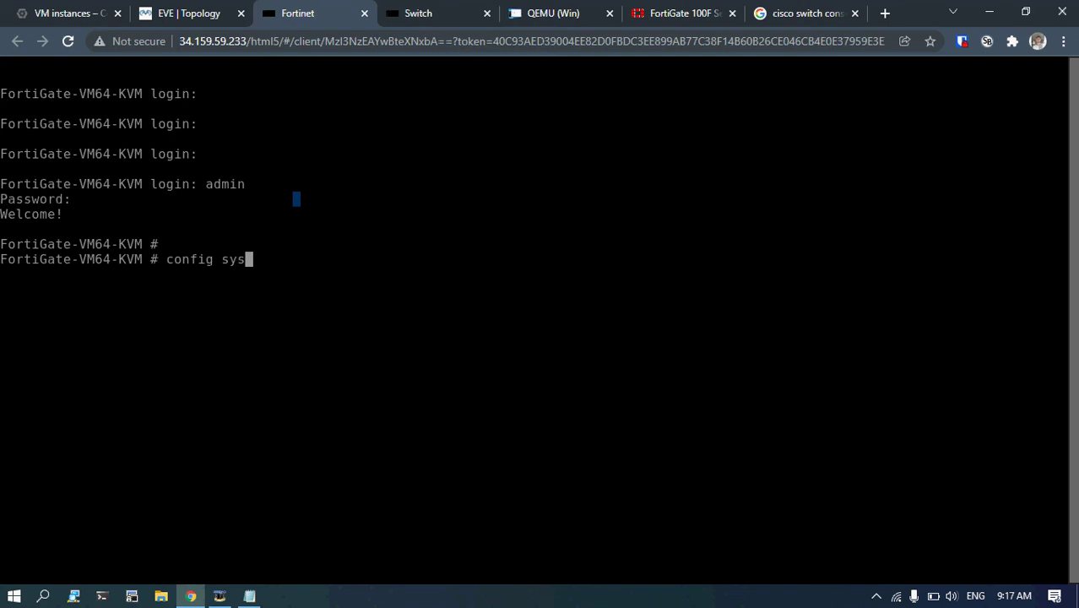
{"action": "type", "text": "tem interface"}
{"action": "key", "text": "Return"}
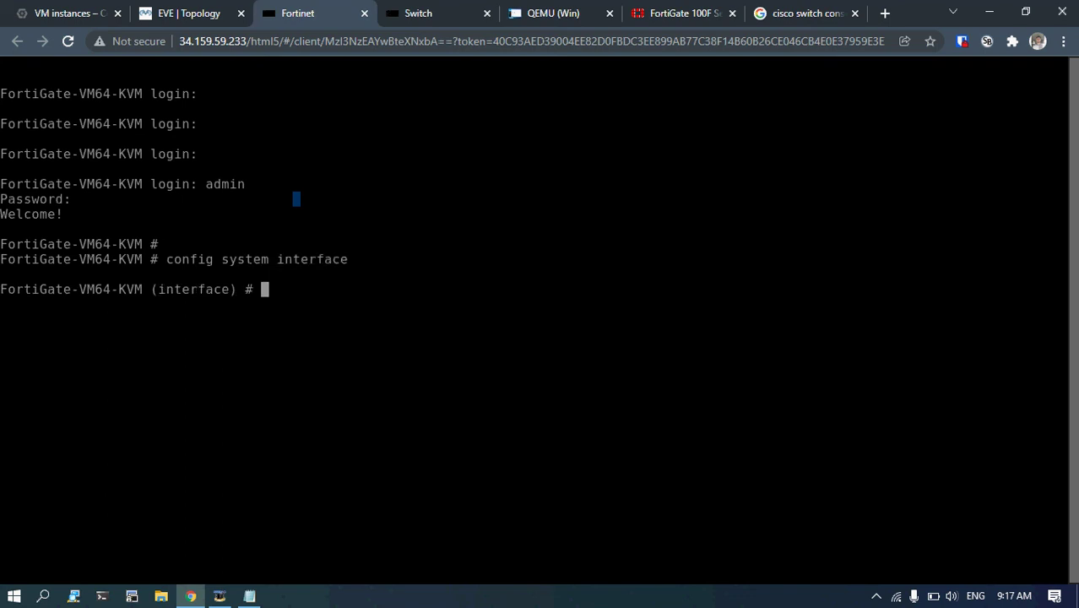
Edit USER, set allowaccess to https http ping ssh, and end.
{"action": "type", "text": "edit"}
{"action": "key", "text": "question"}
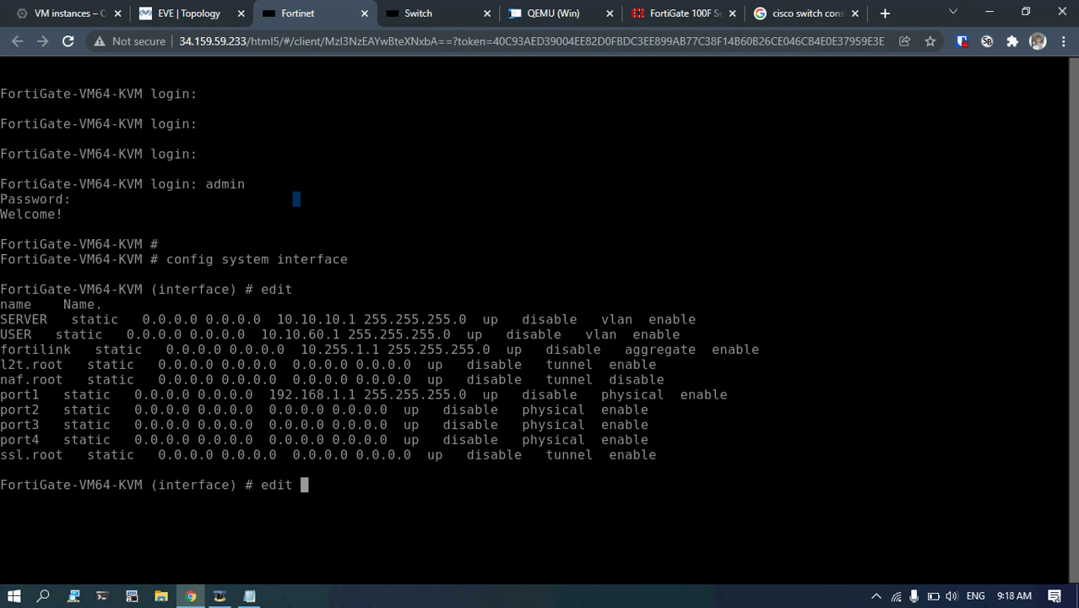
{"action": "type", "text": "USER"}
{"action": "key", "text": "Return"}
{"action": "type", "text": "set"}
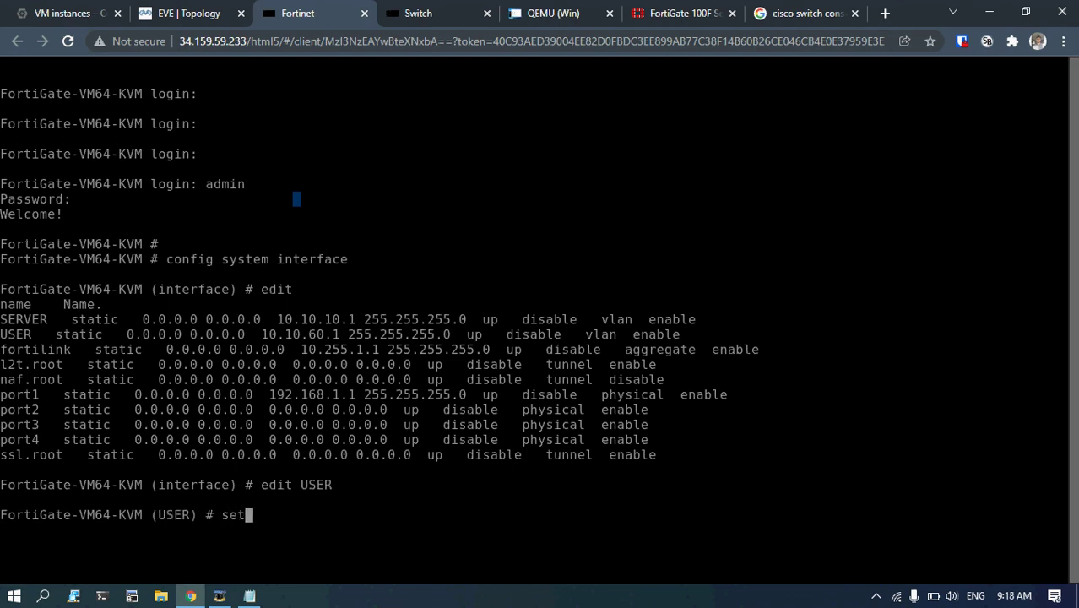
{"action": "type", "text": " all"}
{"action": "key", "text": "Tab"}
{"action": "type", "text": "ht"}
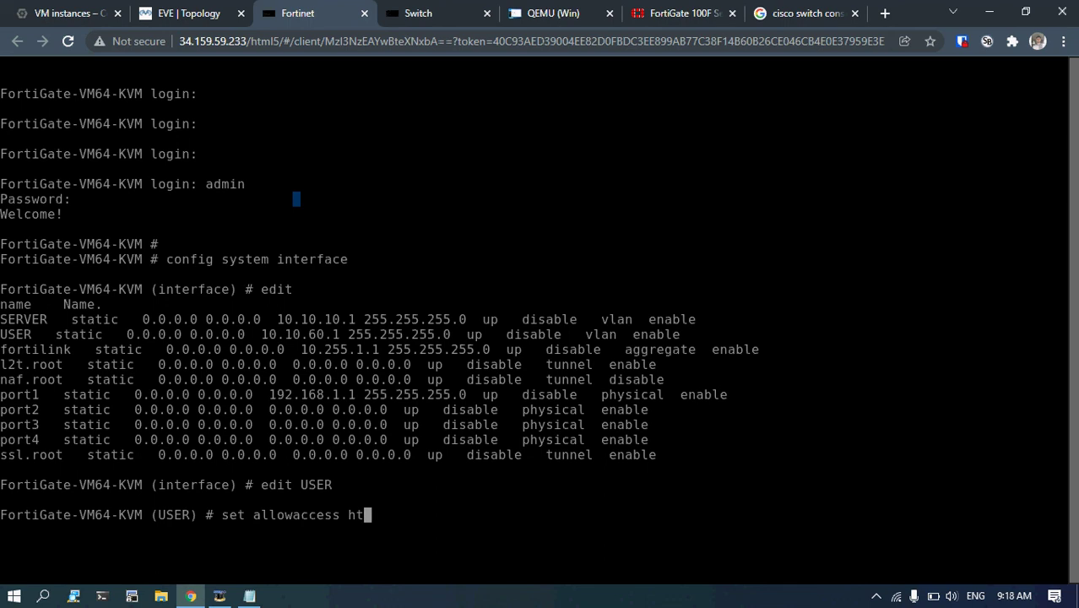
{"action": "type", "text": "tps http pi"}
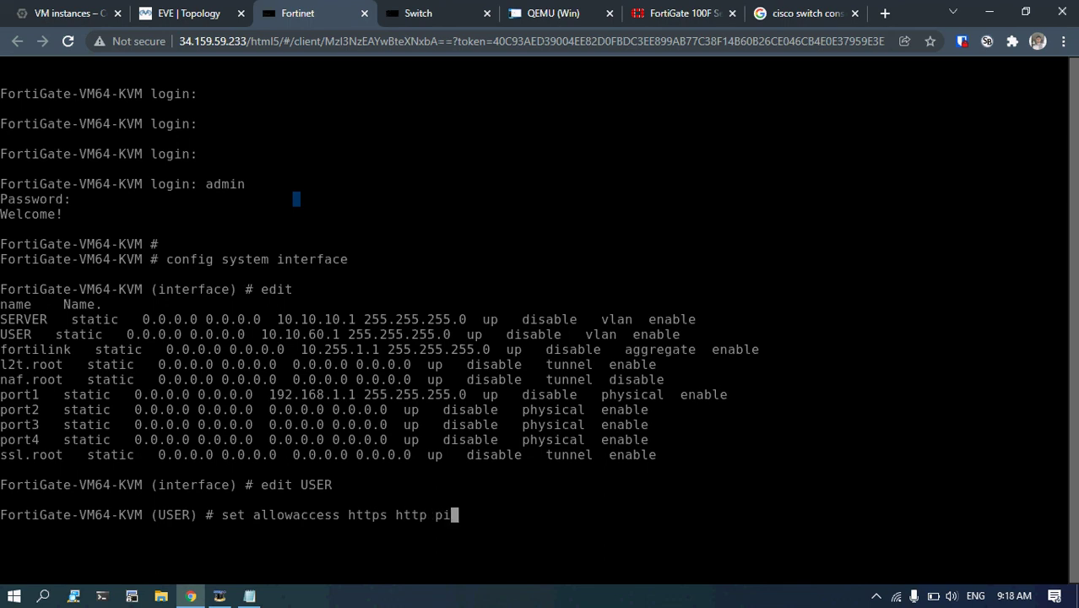
{"action": "type", "text": "ng ssh"}
{"action": "key", "text": "Return"}
{"action": "type", "text": "end"}
{"action": "key", "text": "Return"}
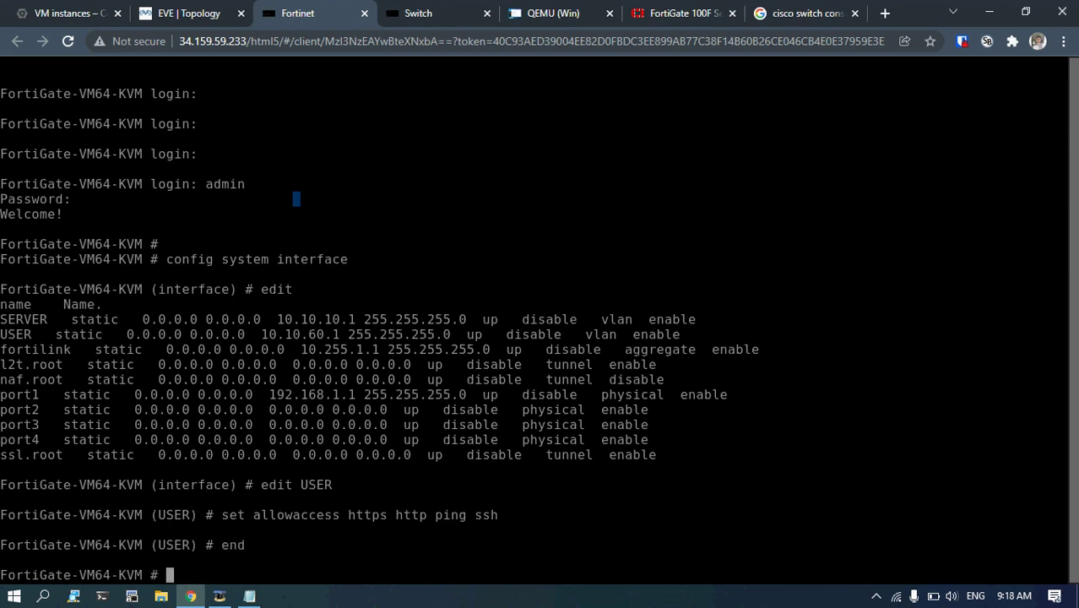
{"action": "left_click", "coordinate": [188, 12]}
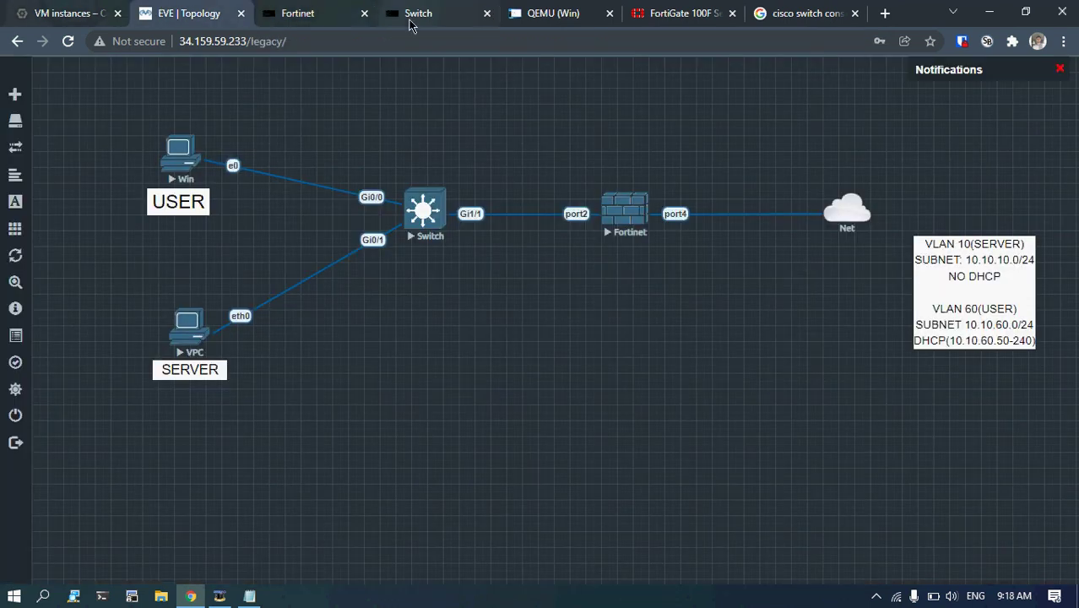
From the Windows VM, log in to the FortiGate GUI at 10.10.60.1 as admin.
{"action": "left_click", "coordinate": [524, 9]}
{"action": "left_click", "coordinate": [320, 284]}
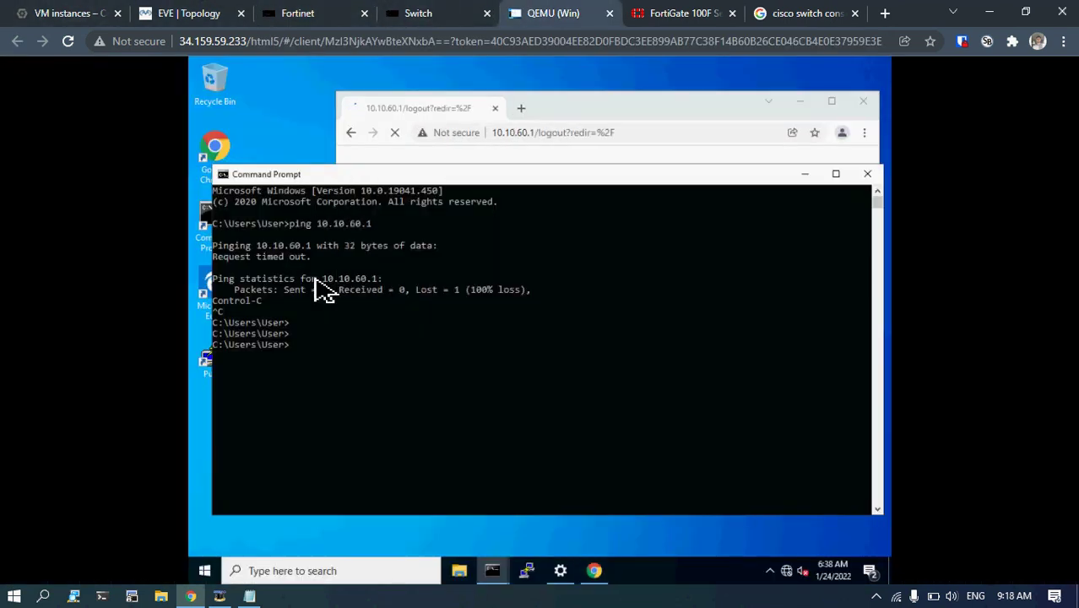
{"action": "left_click", "coordinate": [800, 175]}
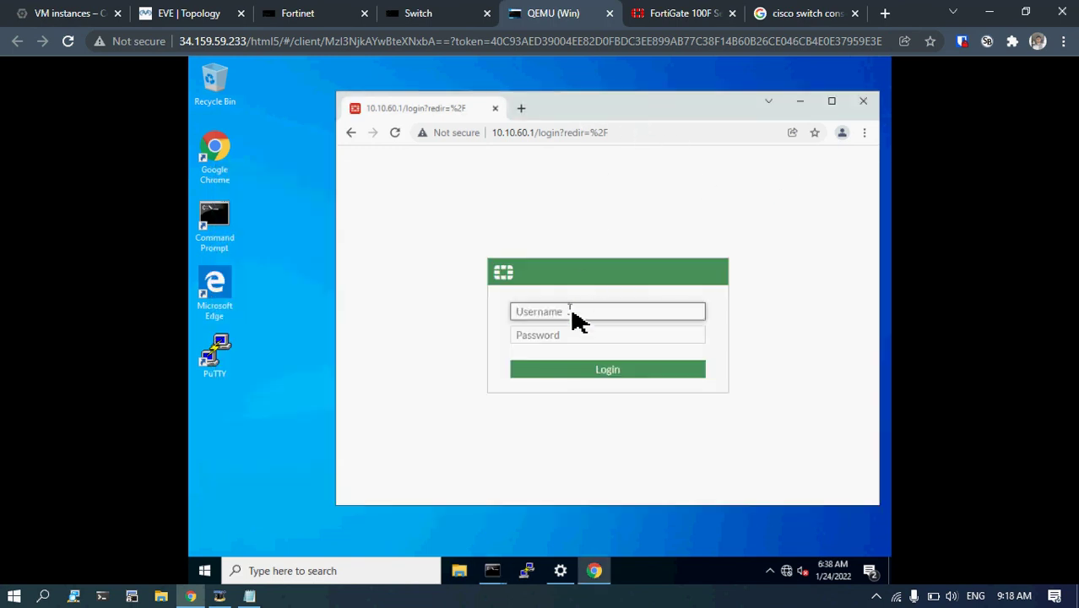
{"action": "type", "text": "admin"}
{"action": "key", "text": "Tab"}
{"action": "type", "text": "****"}
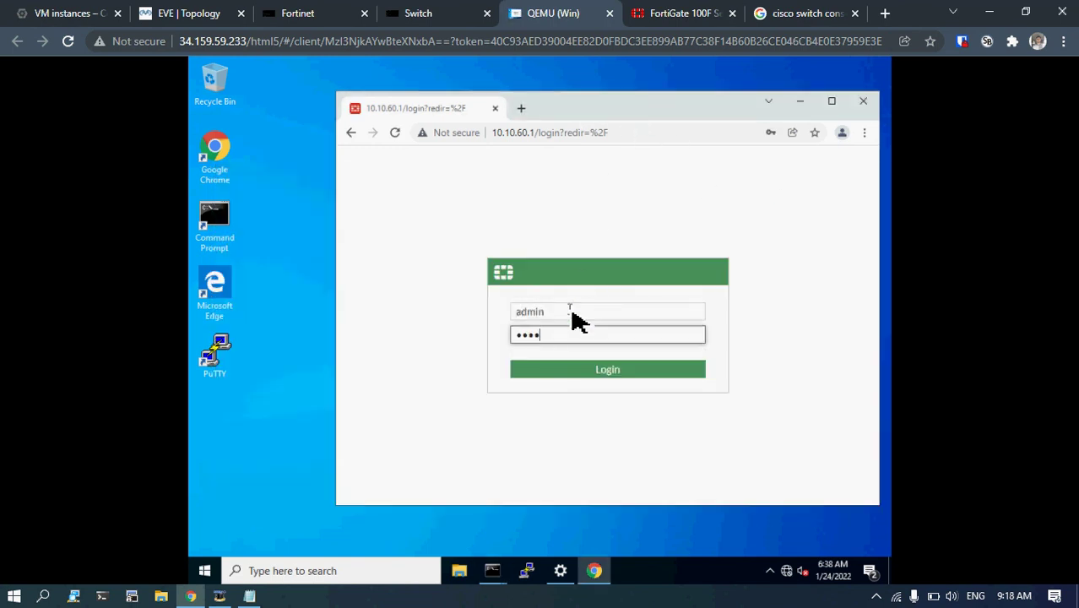
{"action": "type", "text": "****"}
{"action": "key", "text": "Return"}
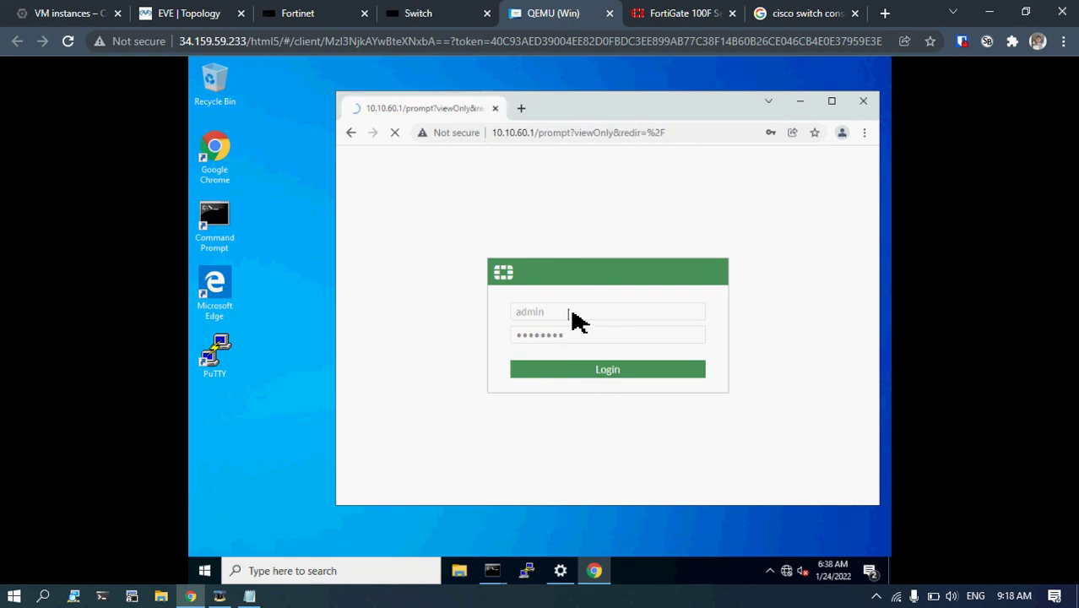
Dismiss the save-password, setup wizard and FortiOS 7.0.0 notices, then open Network > Interfaces.
{"action": "double_click", "coordinate": [612, 112]}
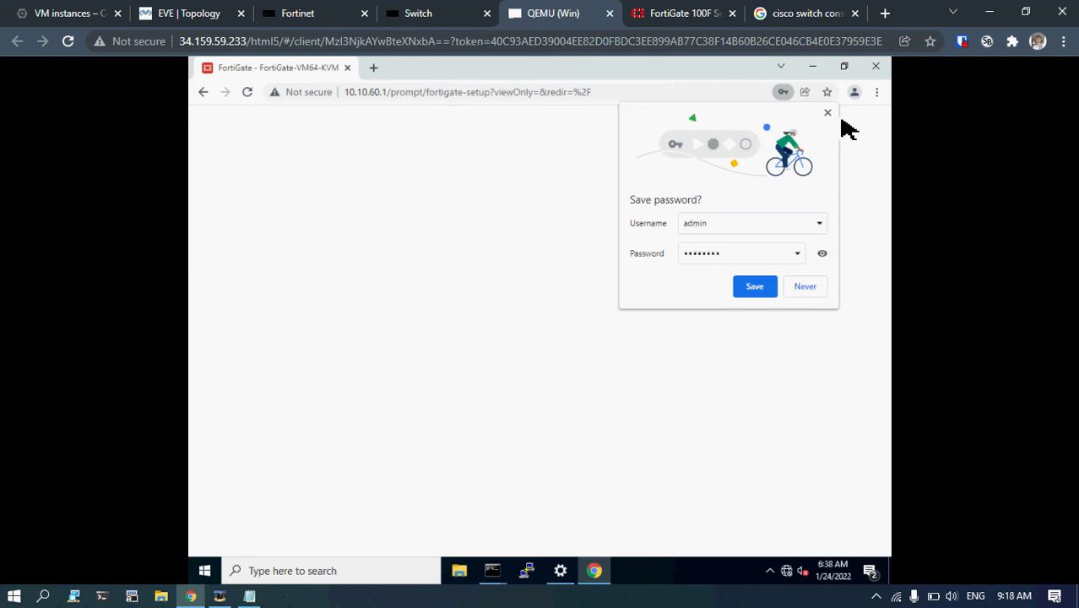
{"action": "left_click", "coordinate": [828, 113]}
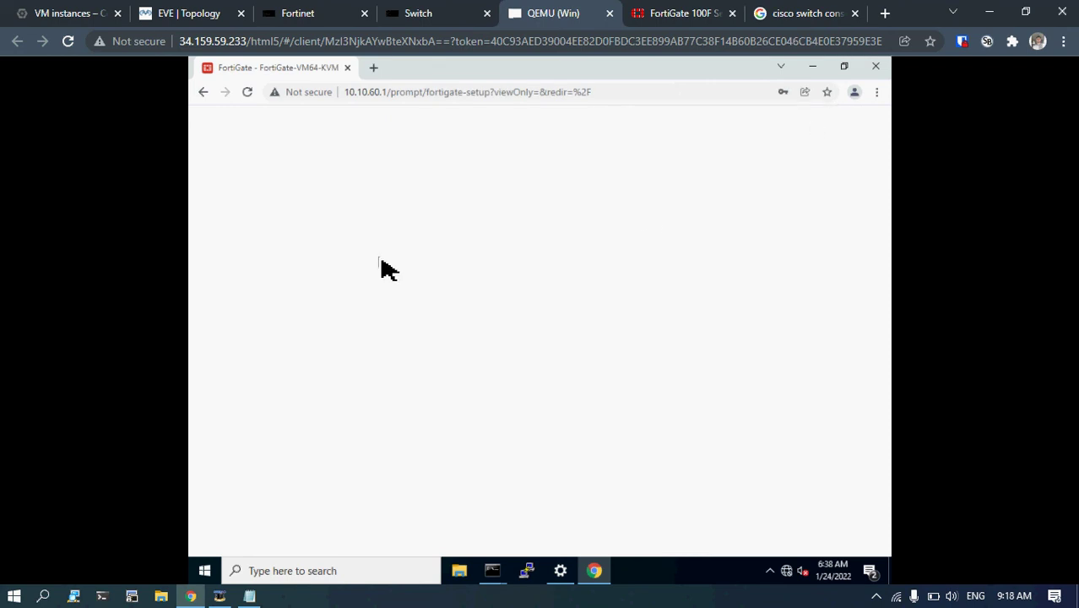
{"action": "left_click", "coordinate": [555, 399]}
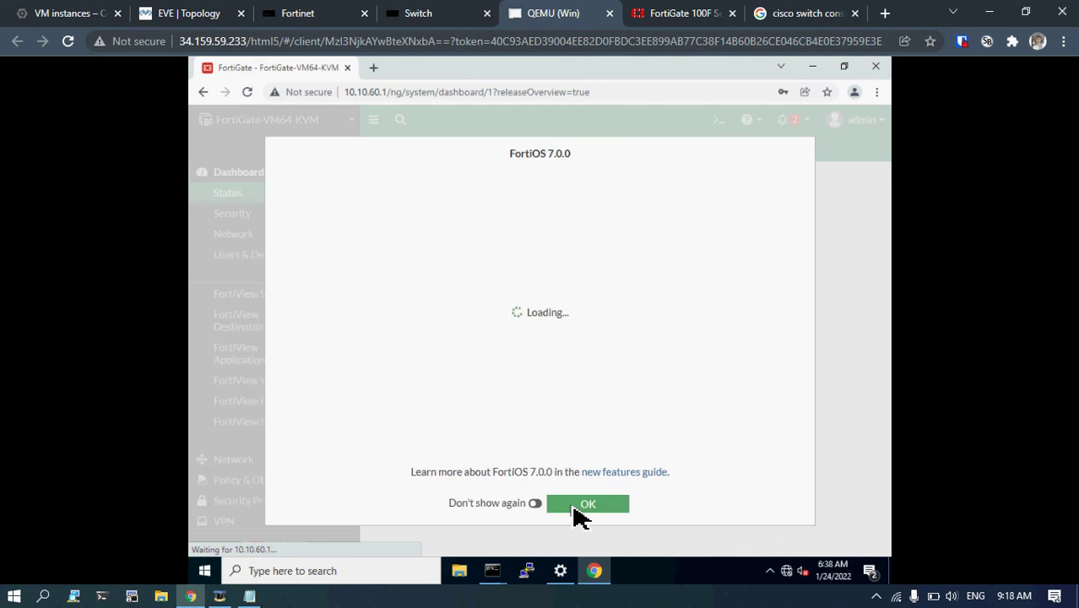
{"action": "left_click", "coordinate": [584, 506]}
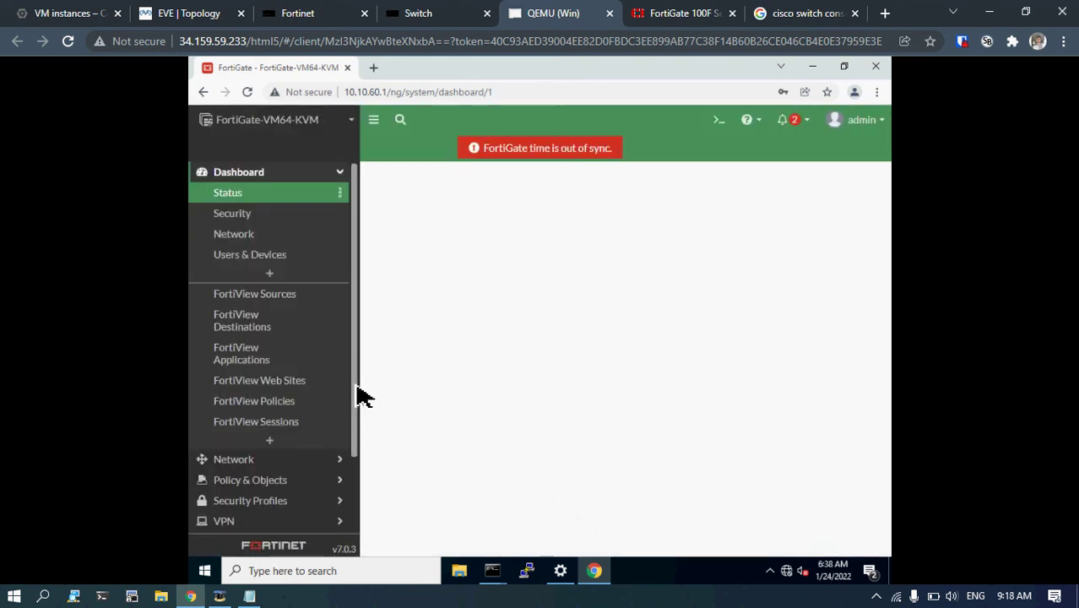
{"action": "left_click", "coordinate": [253, 467]}
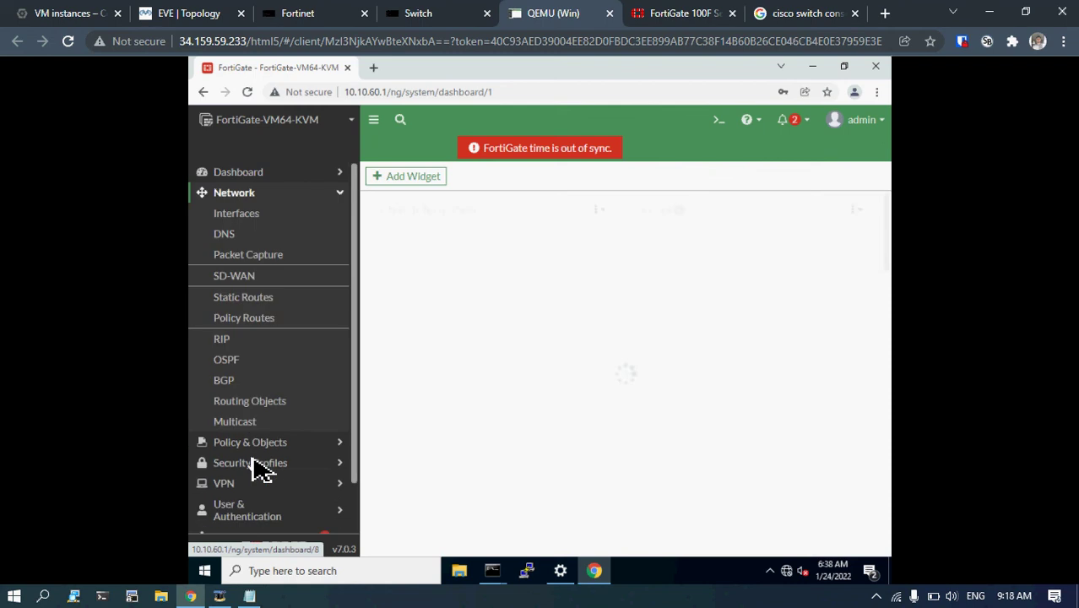
{"action": "left_click", "coordinate": [246, 216]}
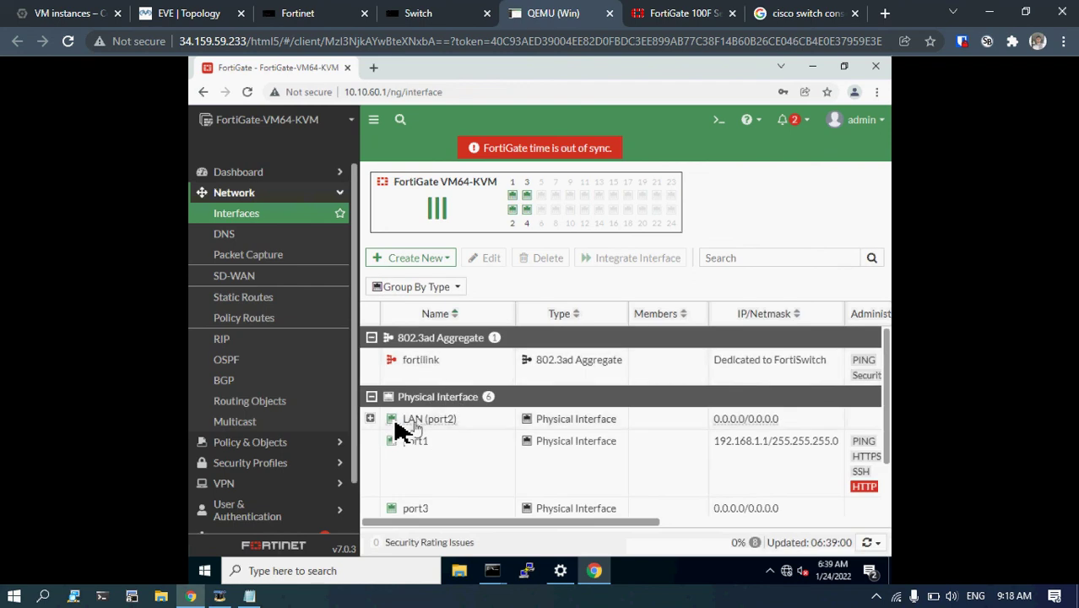
Open the USER VLAN interface under LAN (port2) for editing.
{"action": "left_click", "coordinate": [370, 420]}
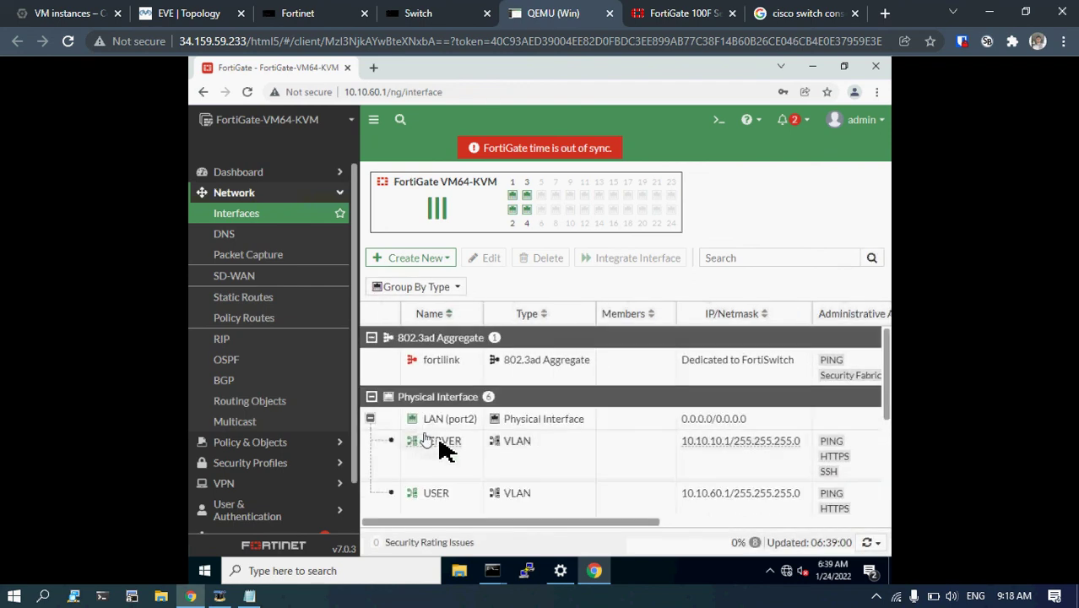
{"action": "left_click", "coordinate": [446, 501]}
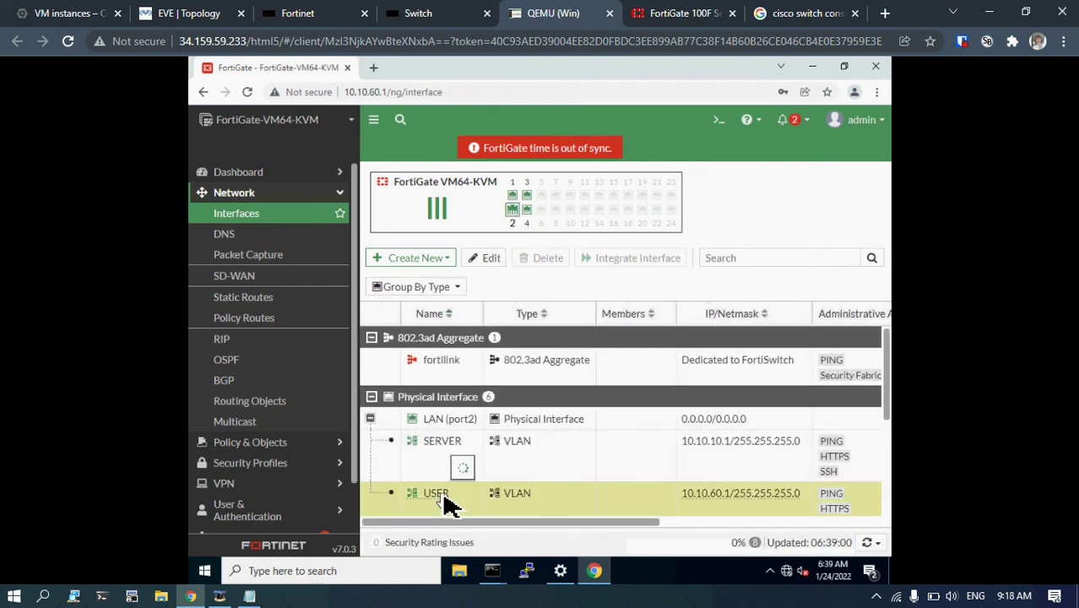
{"action": "double_click", "coordinate": [437, 495]}
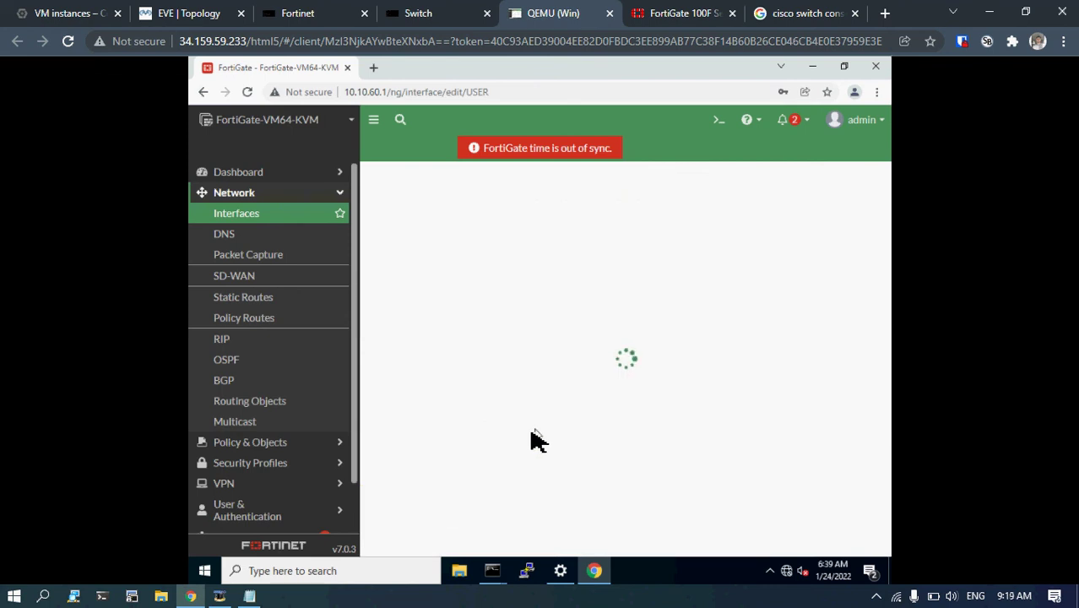
{"action": "scroll", "coordinate": [527, 433], "scroll_direction": "down", "scroll_amount": 10}
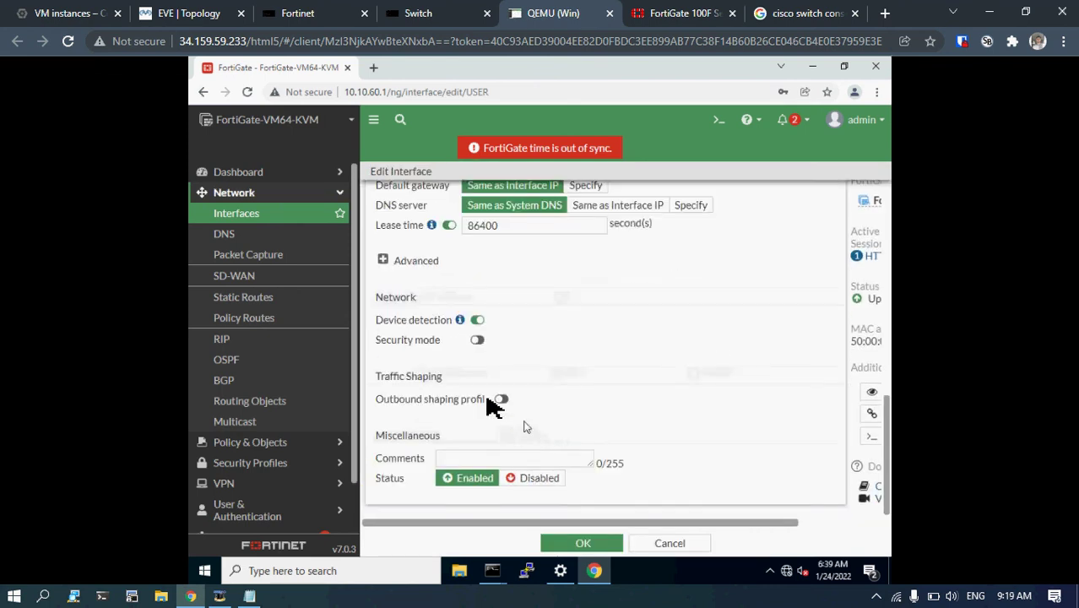
{"action": "scroll", "coordinate": [429, 310], "scroll_direction": "up", "scroll_amount": 8}
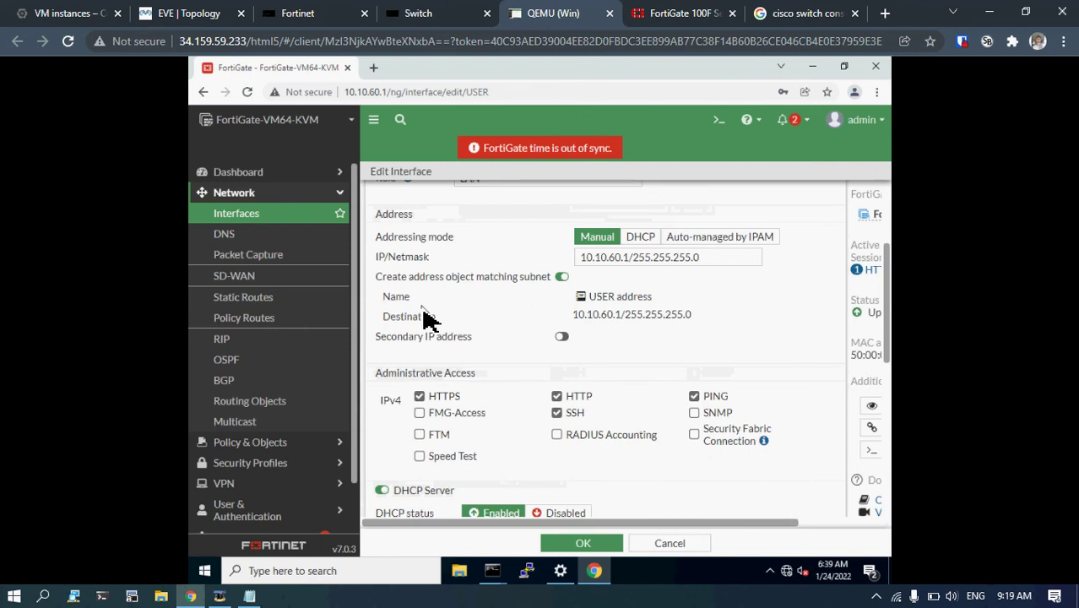
{"action": "scroll", "coordinate": [428, 317], "scroll_direction": "down", "scroll_amount": 8}
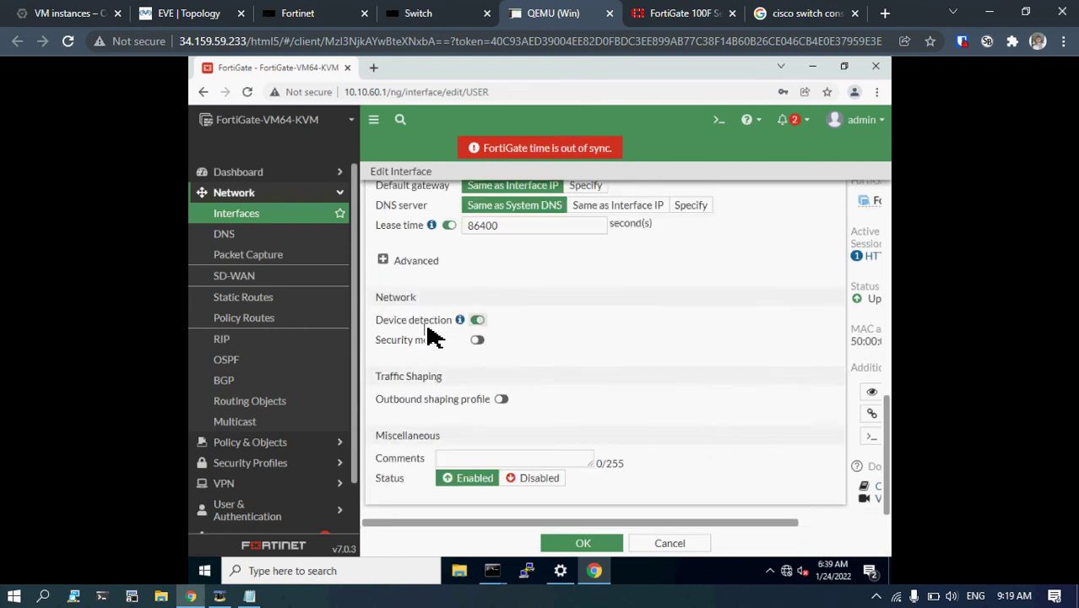
{"action": "scroll", "coordinate": [429, 336], "scroll_direction": "up", "scroll_amount": 4}
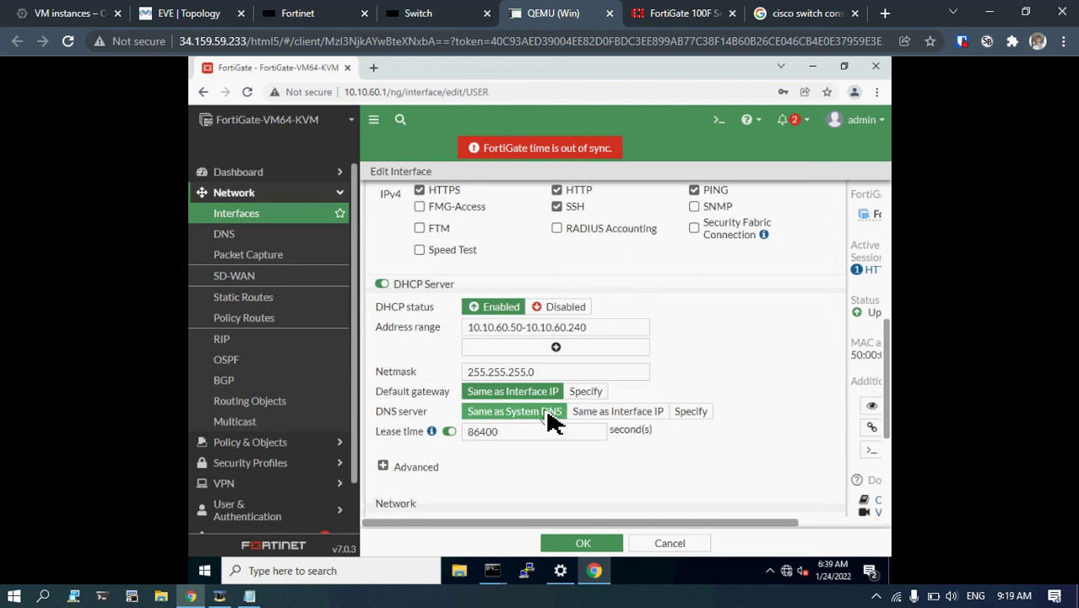
Keep USER's DHCP DNS as Same as System DNS, cancel the edit, and return to the EVE topology.
{"action": "left_click", "coordinate": [689, 414]}
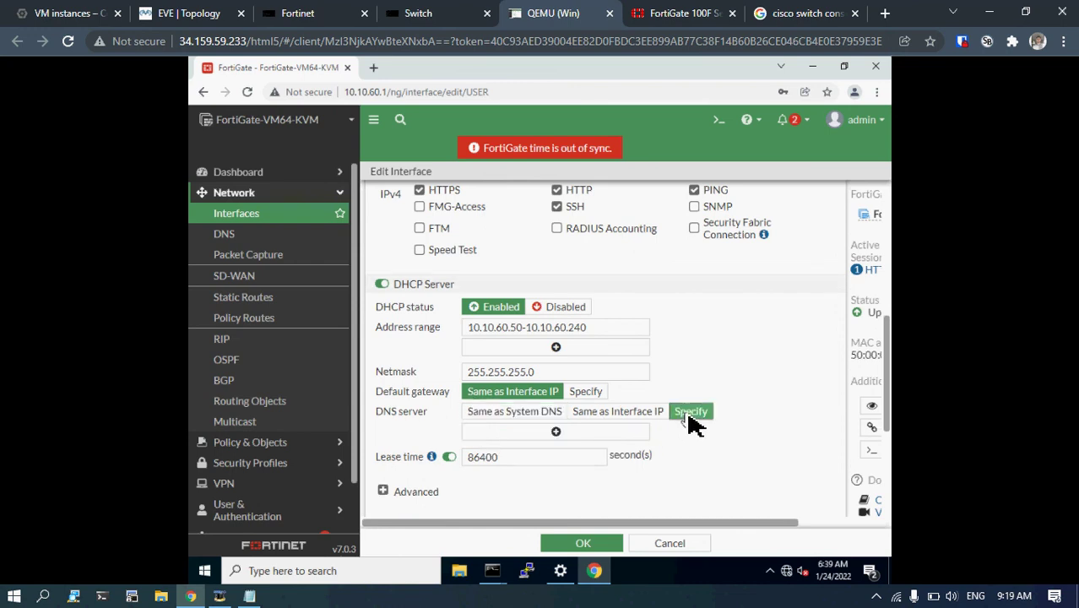
{"action": "left_click", "coordinate": [556, 432]}
{"action": "left_click", "coordinate": [552, 432]}
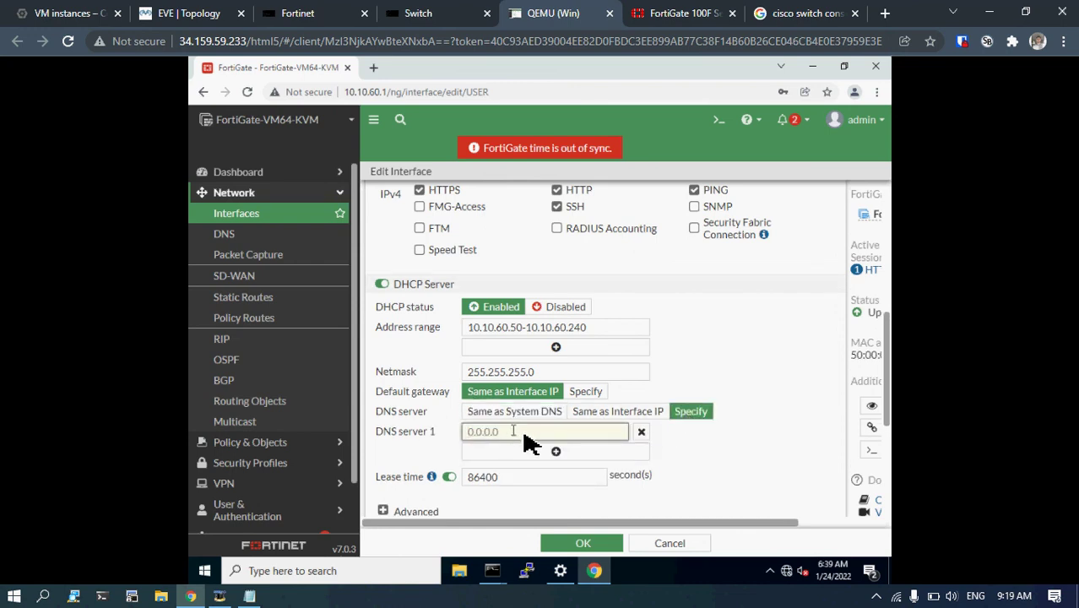
{"action": "left_click", "coordinate": [541, 416]}
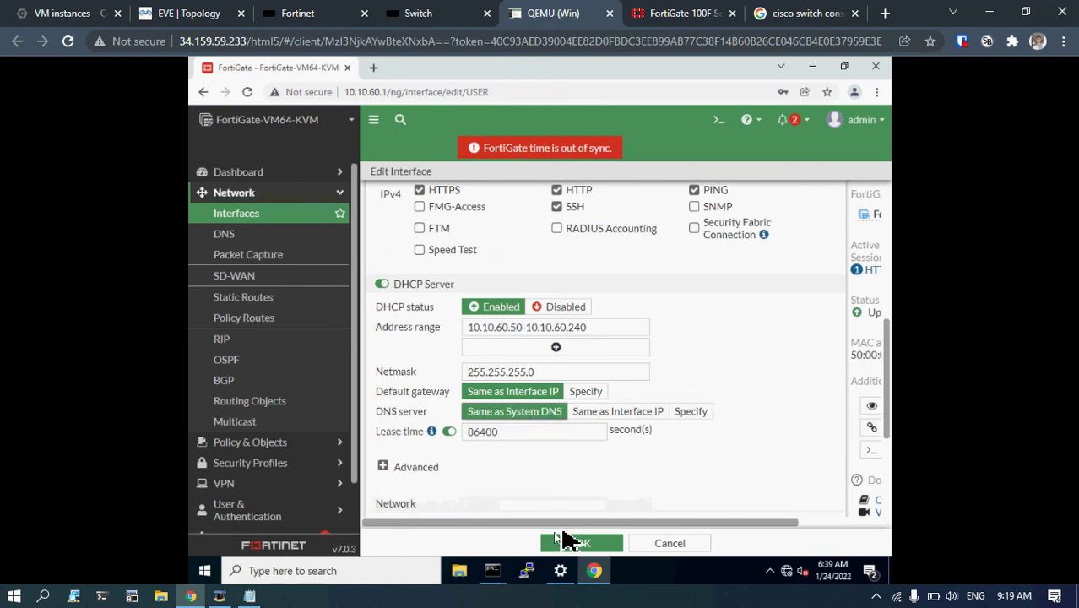
{"action": "left_click", "coordinate": [676, 549]}
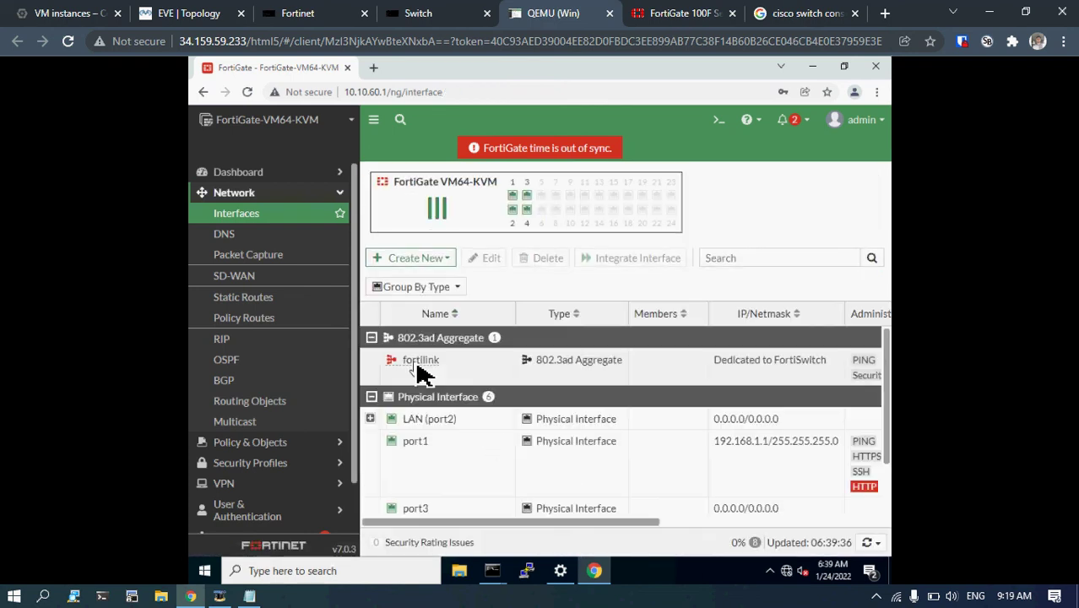
{"action": "mouse_move", "coordinate": [417, 366]}
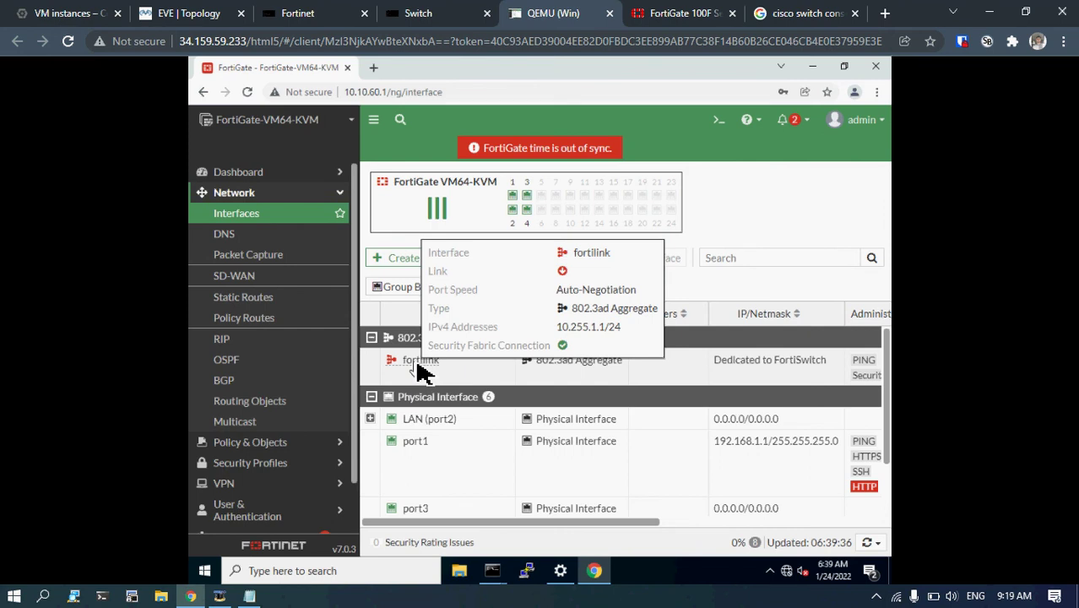
{"action": "left_click", "coordinate": [187, 14]}
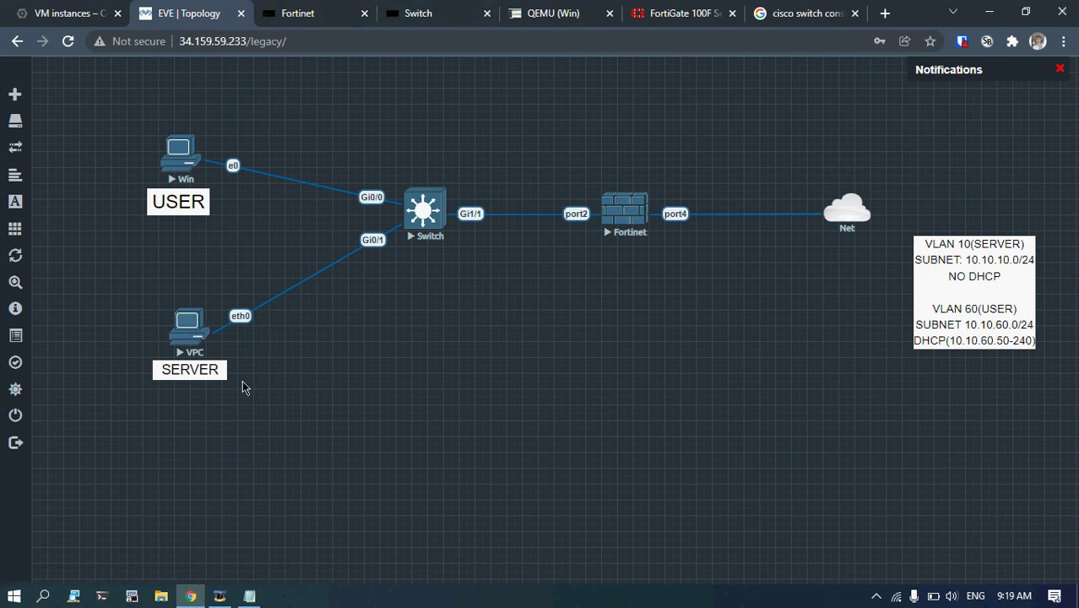
Open the SERVER VPC console and check the topology notes for the server subnet.
{"action": "left_click", "coordinate": [190, 336]}
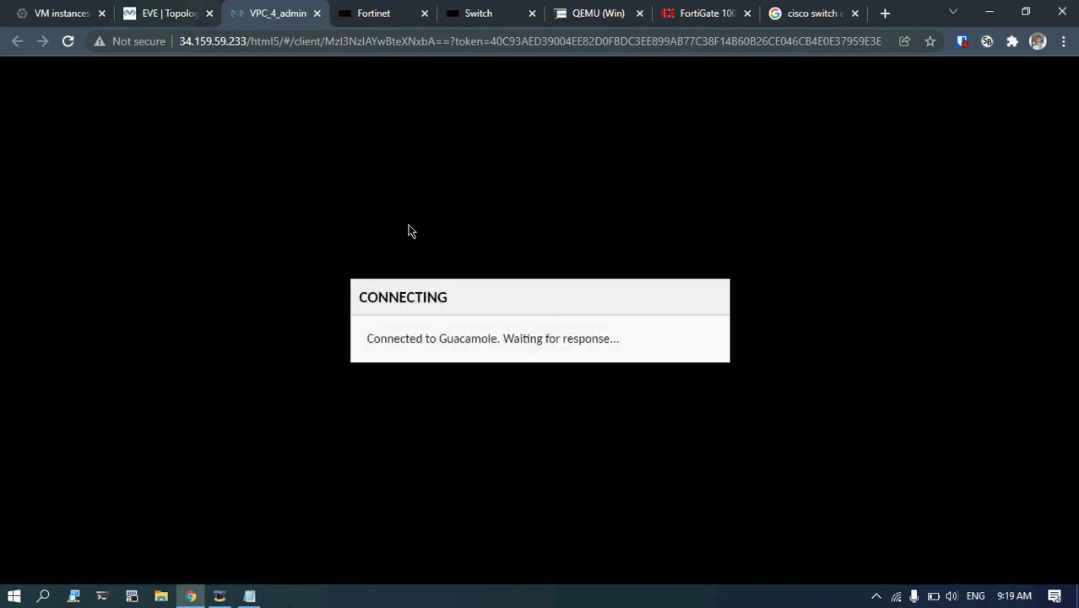
{"action": "key", "text": "Return"}
{"action": "key", "text": "Return"}
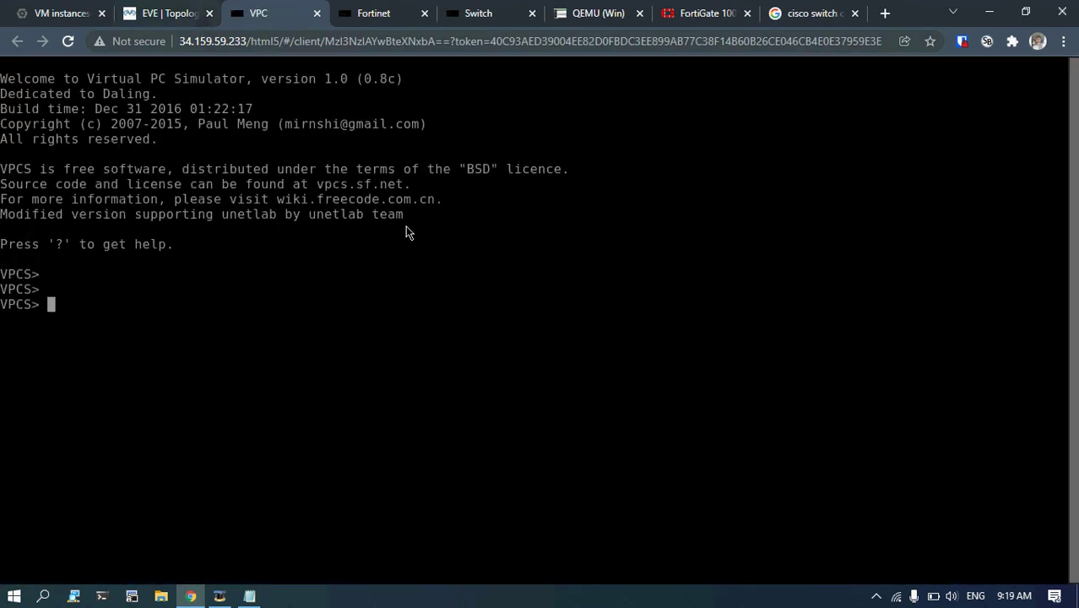
{"action": "type", "text": "ip add"}
{"action": "key", "text": "BackSpace"}
{"action": "key", "text": "BackSpace"}
{"action": "type", "text": "192.16"}
{"action": "key", "text": "BackSpace"}
{"action": "key", "text": "BackSpace"}
{"action": "key", "text": "BackSpace"}
{"action": "key", "text": "BackSpace"}
{"action": "key", "text": "BackSpace"}
{"action": "key", "text": "BackSpace"}
{"action": "left_click", "coordinate": [156, 13]}
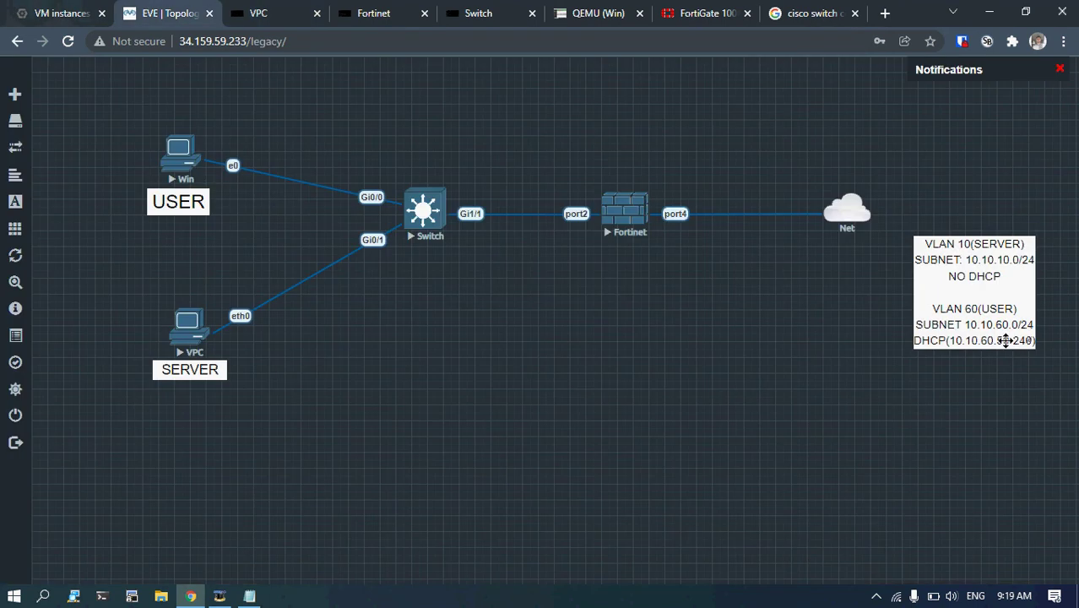
{"action": "left_click", "coordinate": [294, 12]}
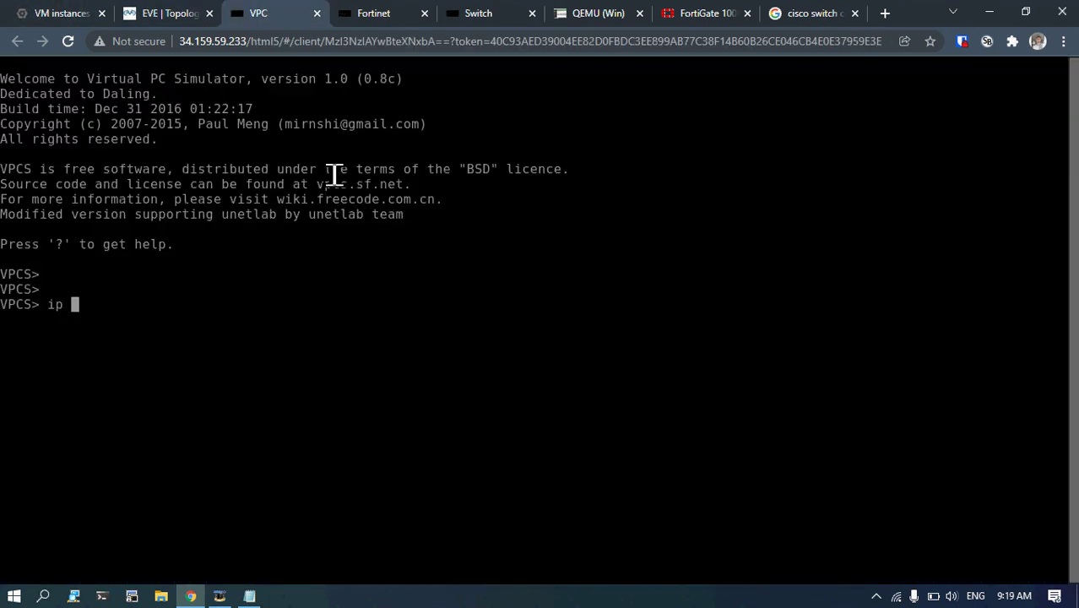
Assign 10.10.10.5/24 to the SERVER VPC and go back to the topology.
{"action": "type", "text": "10."}
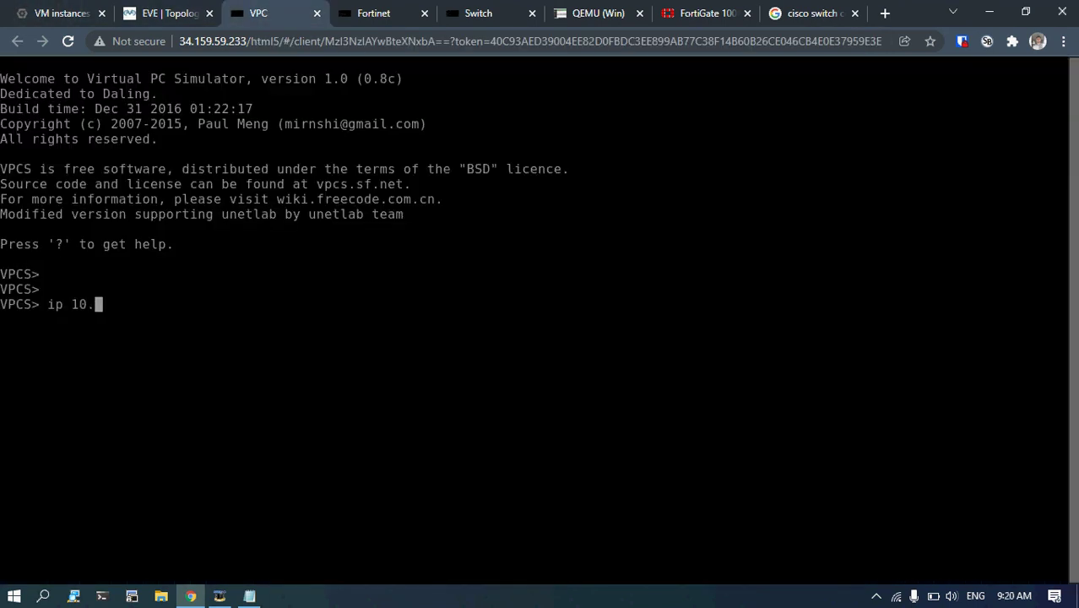
{"action": "type", "text": "10.10.5/24"}
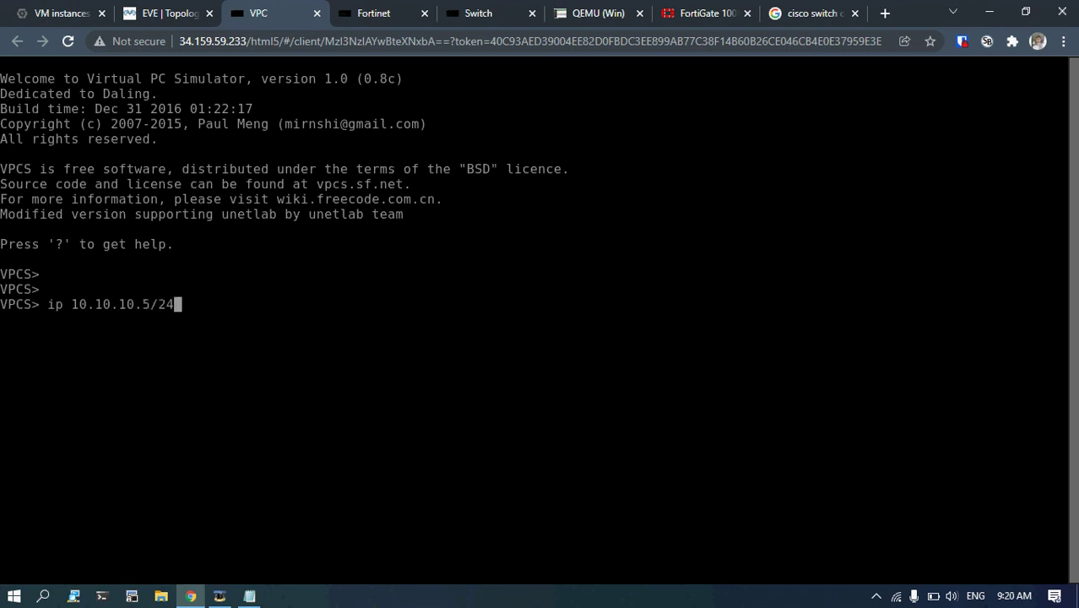
{"action": "key", "text": "Return"}
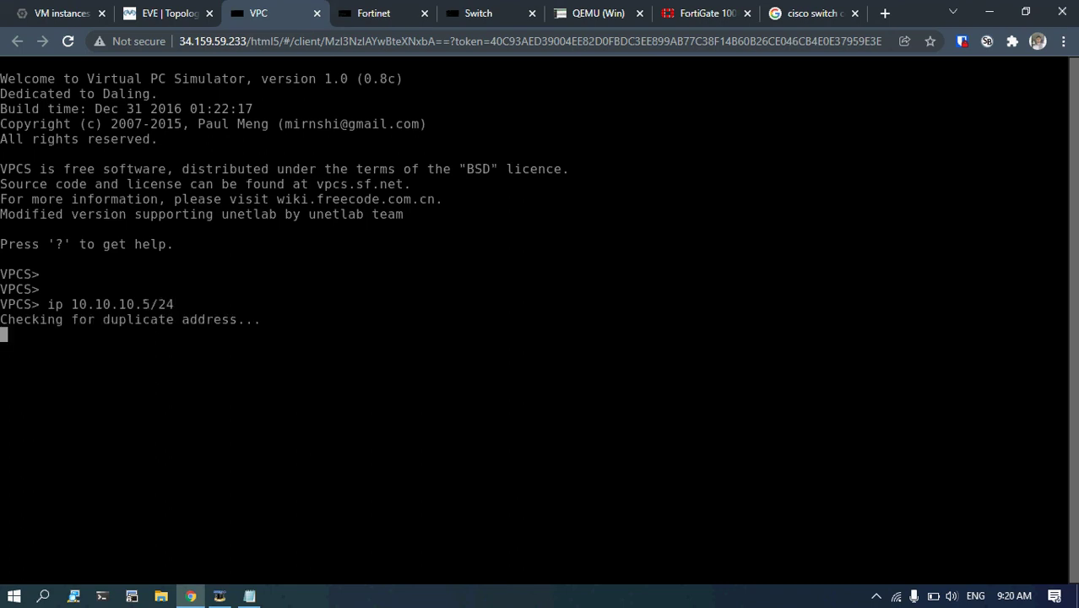
{"action": "left_click", "coordinate": [148, 8]}
{"action": "left_click", "coordinate": [254, 10]}
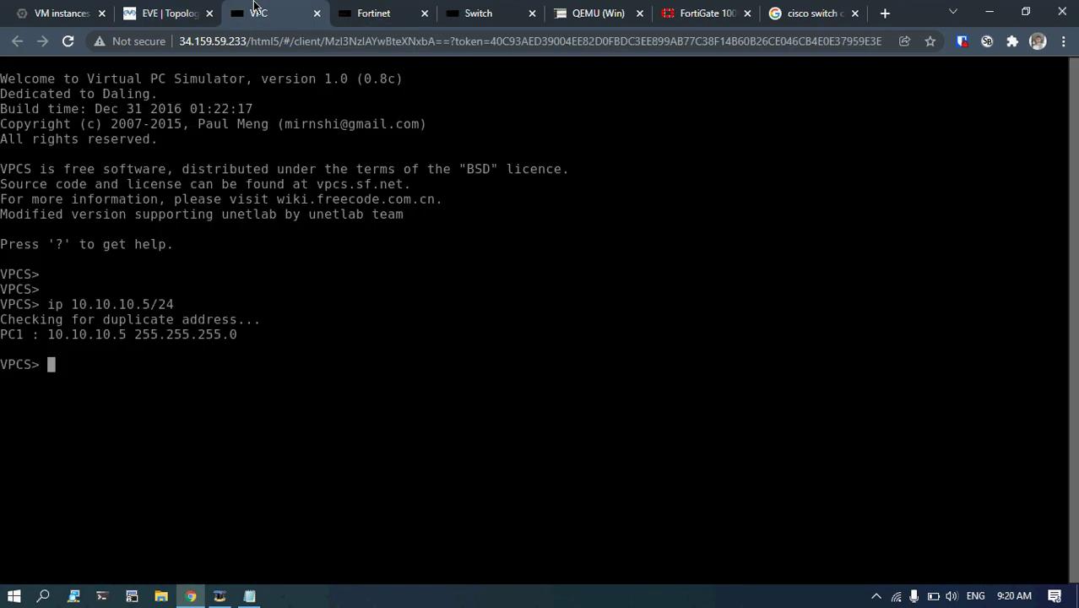
{"action": "left_click", "coordinate": [173, 12]}
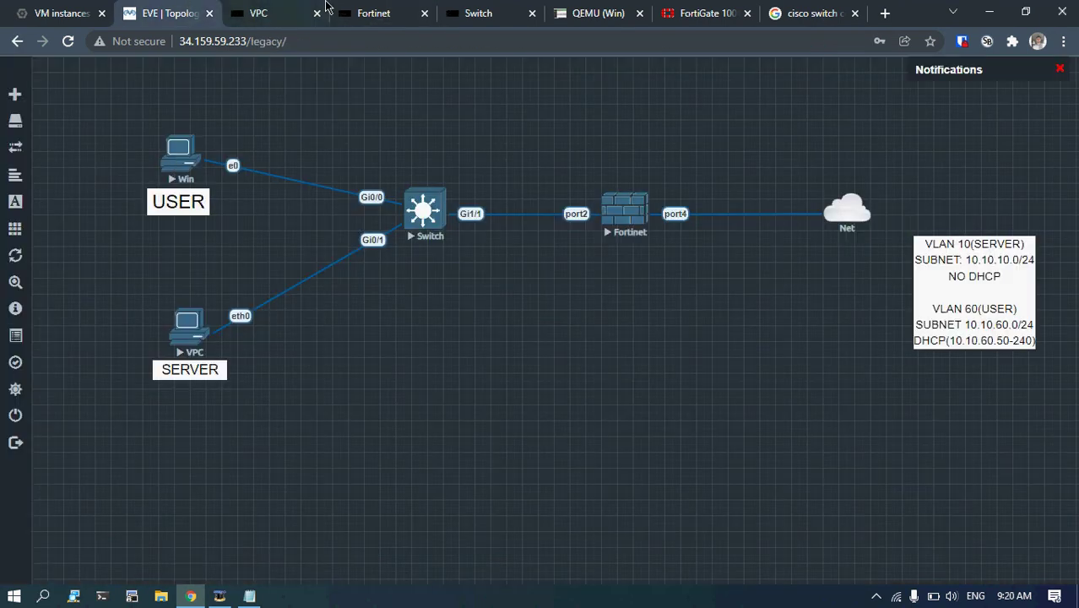
In the Windows VM, close the extra Command Prompt and launch a new one via 'cmd' search.
{"action": "key", "text": "ctrl+Tab"}
{"action": "key", "text": "ctrl+Tab"}
{"action": "key", "text": "ctrl+Tab"}
{"action": "key", "text": "ctrl+Tab"}
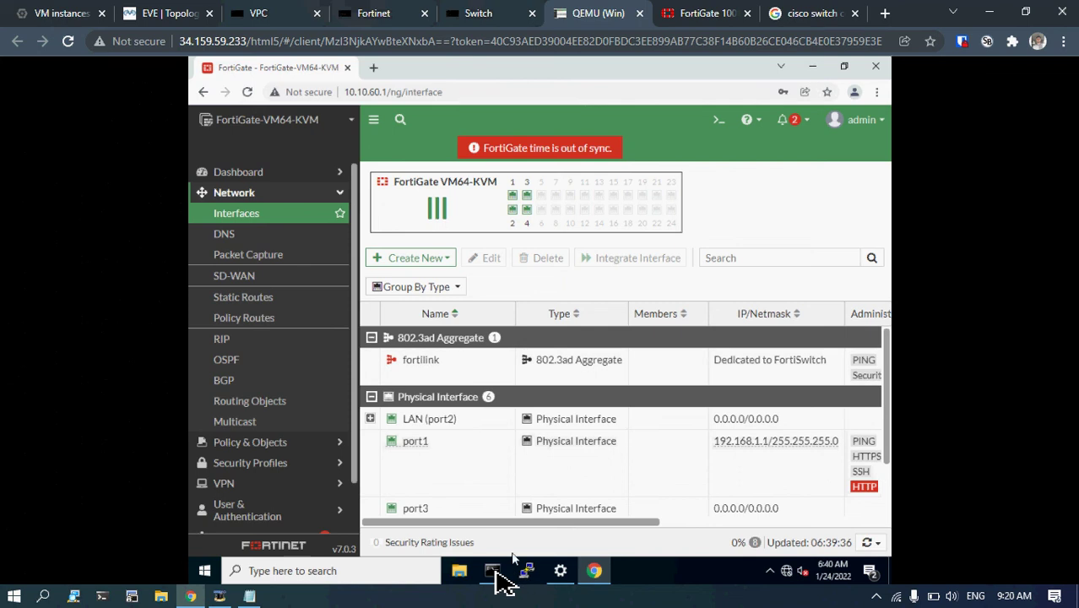
{"action": "mouse_move", "coordinate": [494, 573]}
{"action": "left_click", "coordinate": [480, 475]}
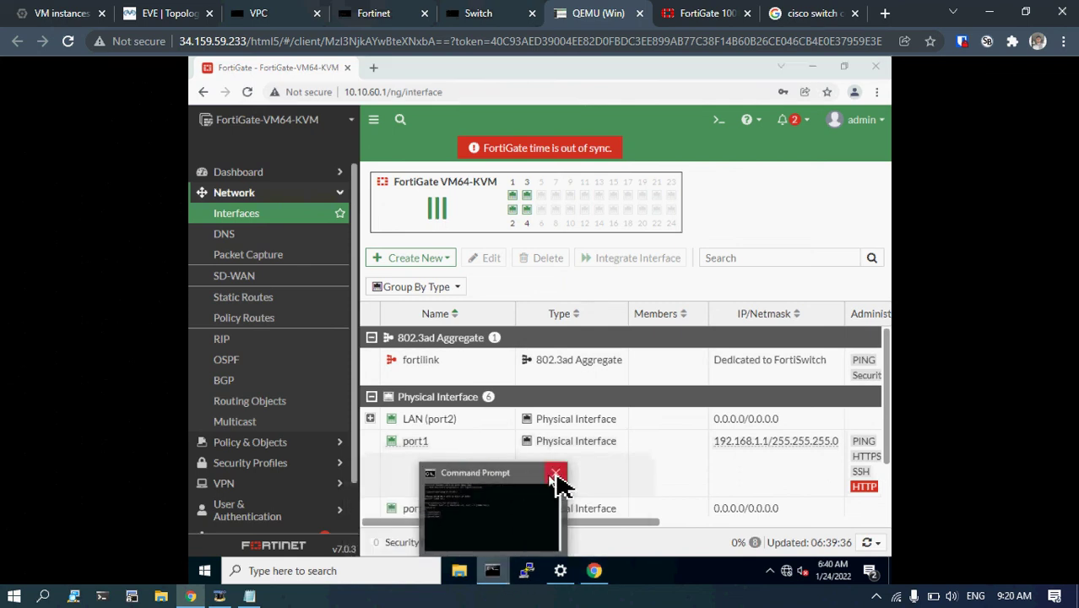
{"action": "left_click", "coordinate": [350, 570]}
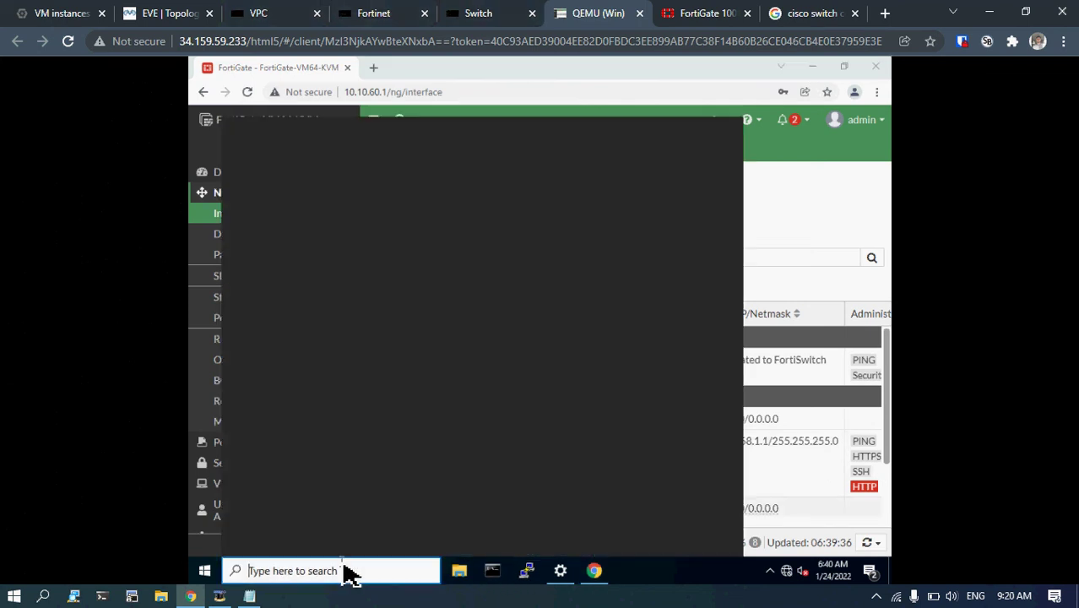
{"action": "type", "text": "cmd"}
{"action": "left_click", "coordinate": [237, 173]}
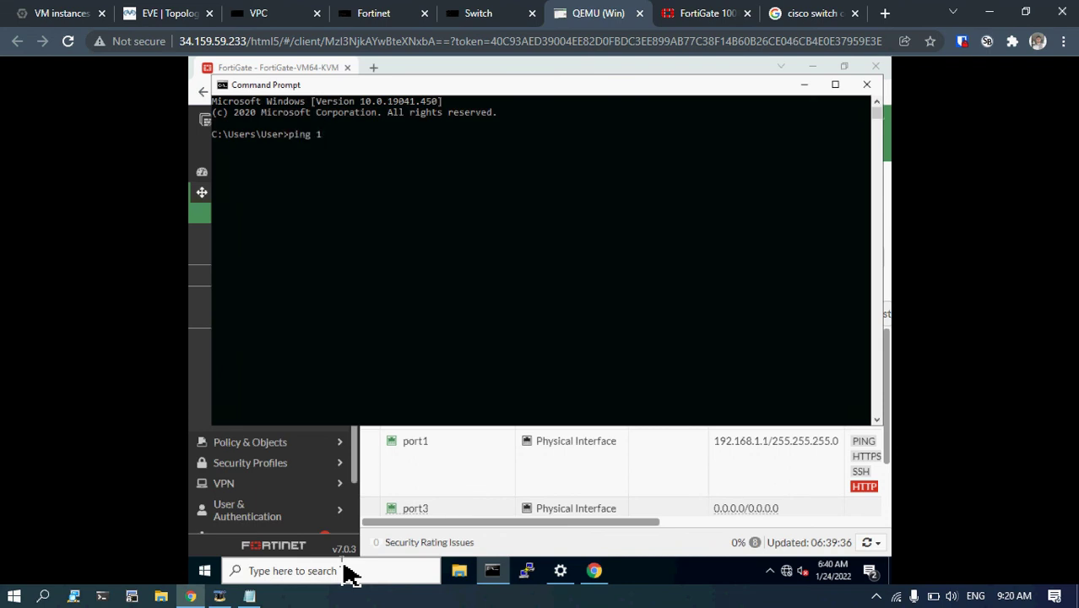
Ping the server at 10.10.10.5 twice, getting 0% packet loss.
{"action": "type", "text": "ping 10.10.10.5"}
{"action": "key", "text": "Return"}
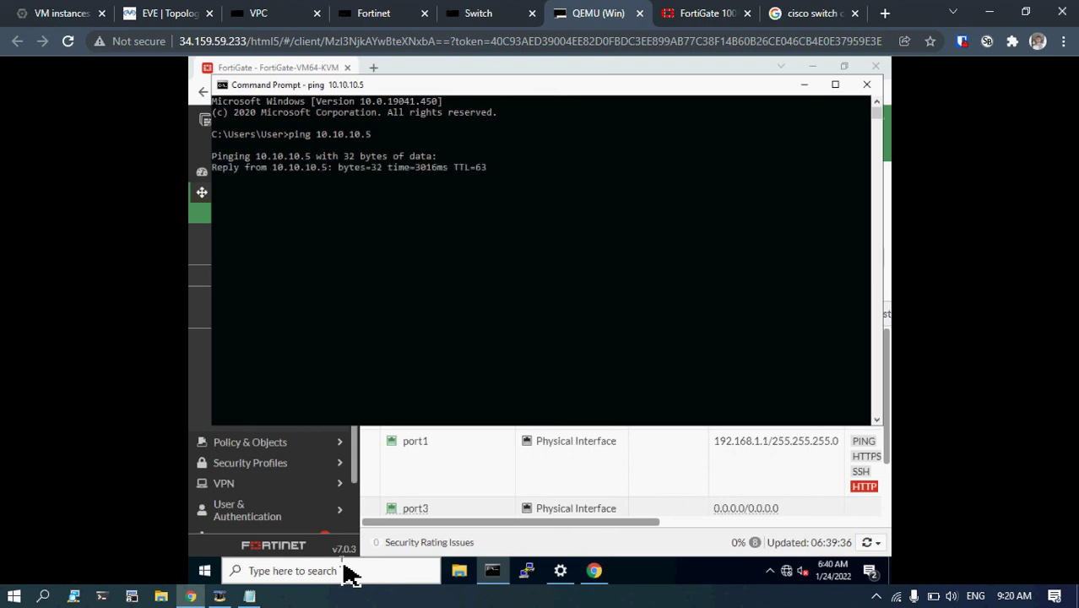
{"action": "left_click", "coordinate": [440, 342]}
{"action": "right_click", "coordinate": [441, 343]}
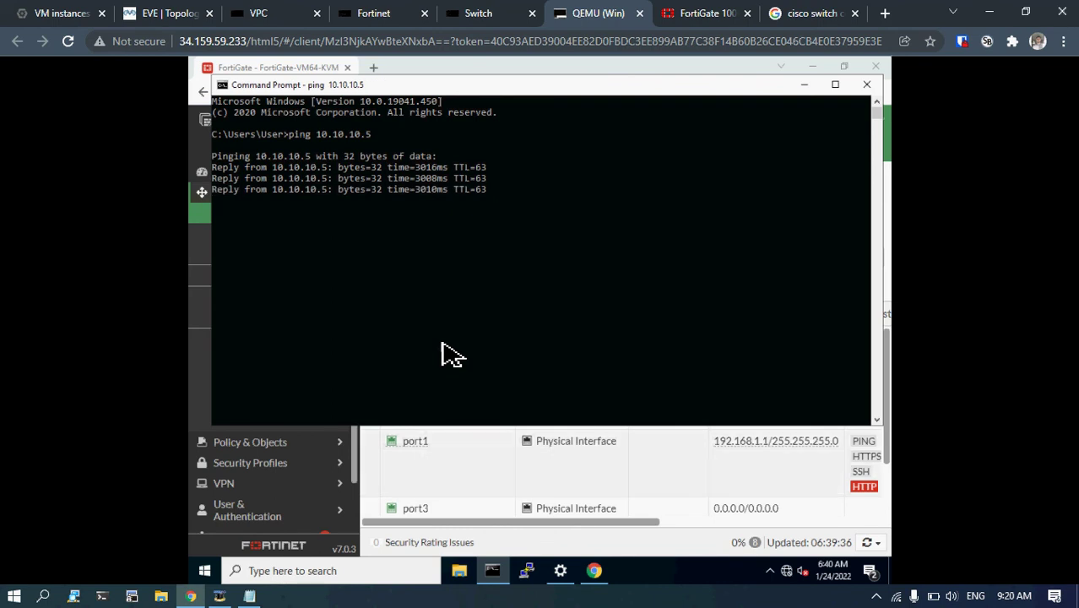
{"action": "key", "text": "Return"}
{"action": "key", "text": "Return"}
{"action": "key", "text": "Return"}
{"action": "key", "text": "Up"}
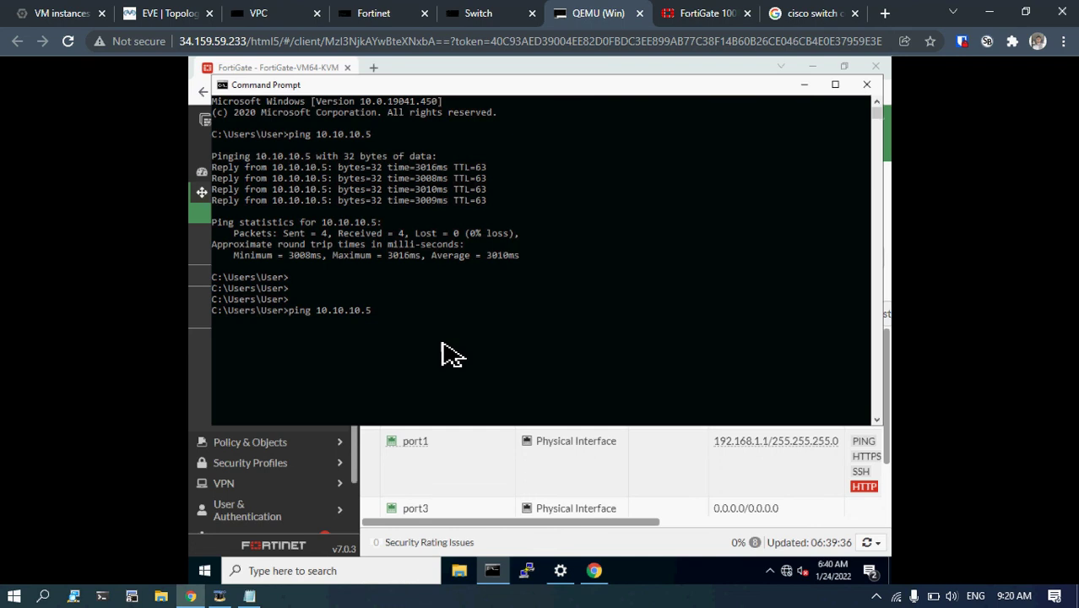
{"action": "key", "text": "Return"}
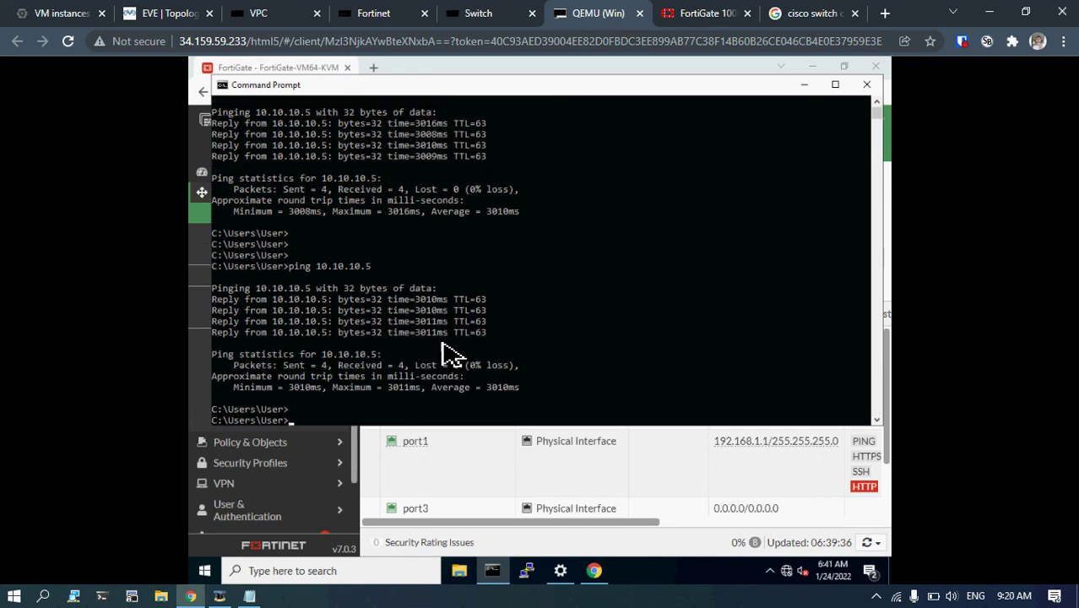
{"action": "key", "text": "Return"}
{"action": "key", "text": "Return"}
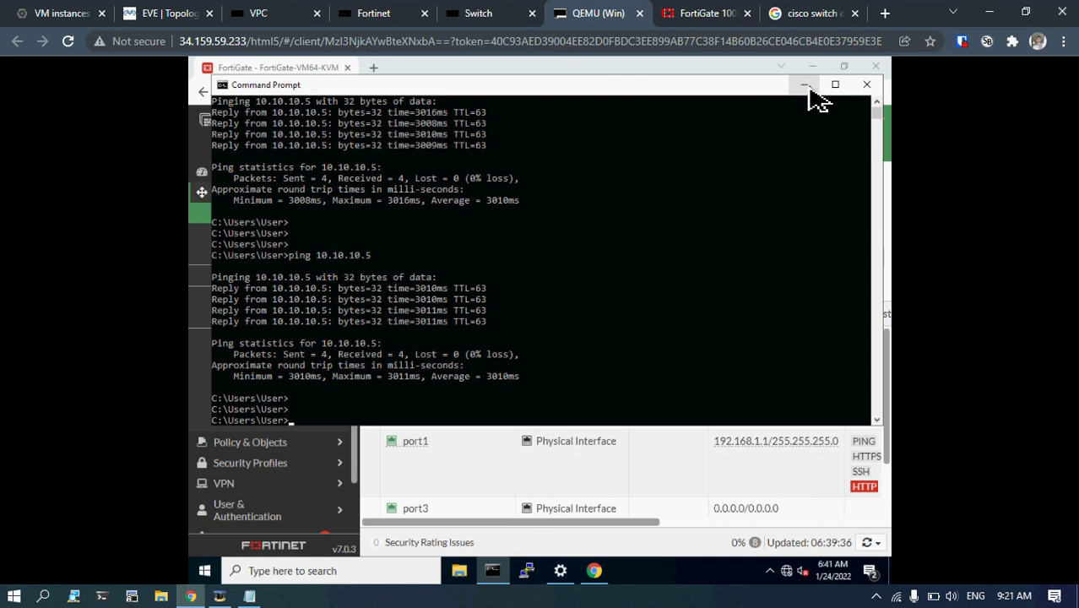
{"action": "left_click_drag", "start_coordinate": [637, 96], "coordinate": [643, 101]}
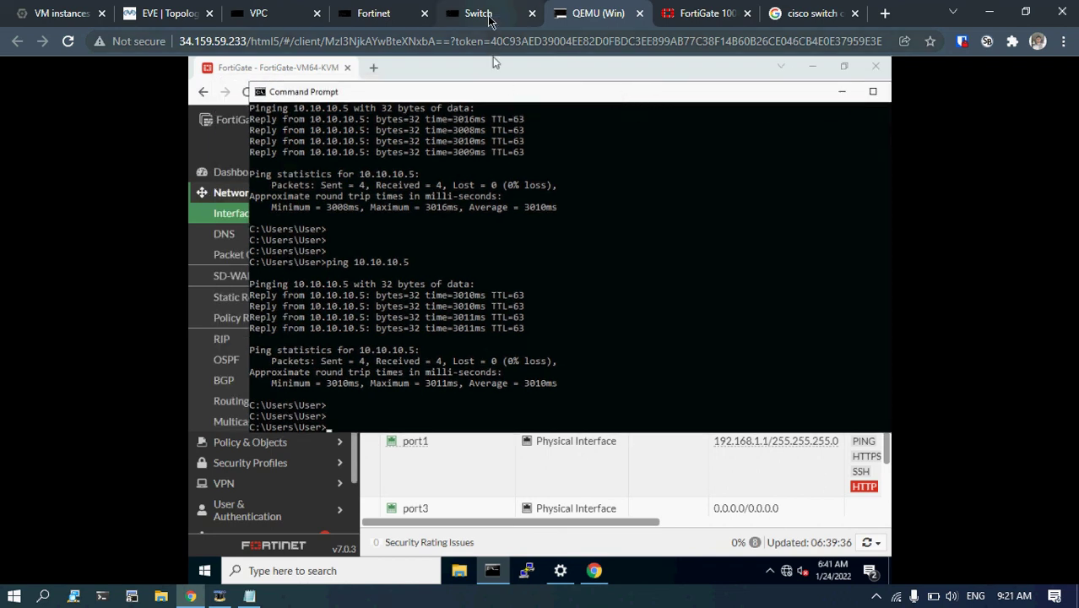
In the SERVER VPC console, ping 10.10.60.50 and view the 'ip ?' help.
{"action": "left_click", "coordinate": [373, 13]}
{"action": "left_click", "coordinate": [258, 13]}
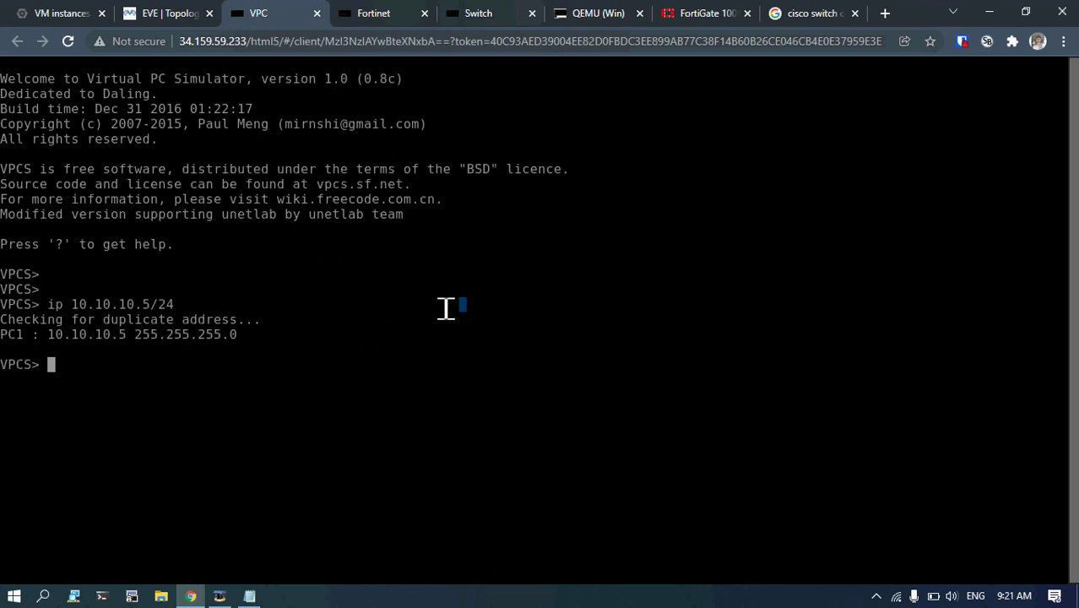
{"action": "type", "text": "ping "}
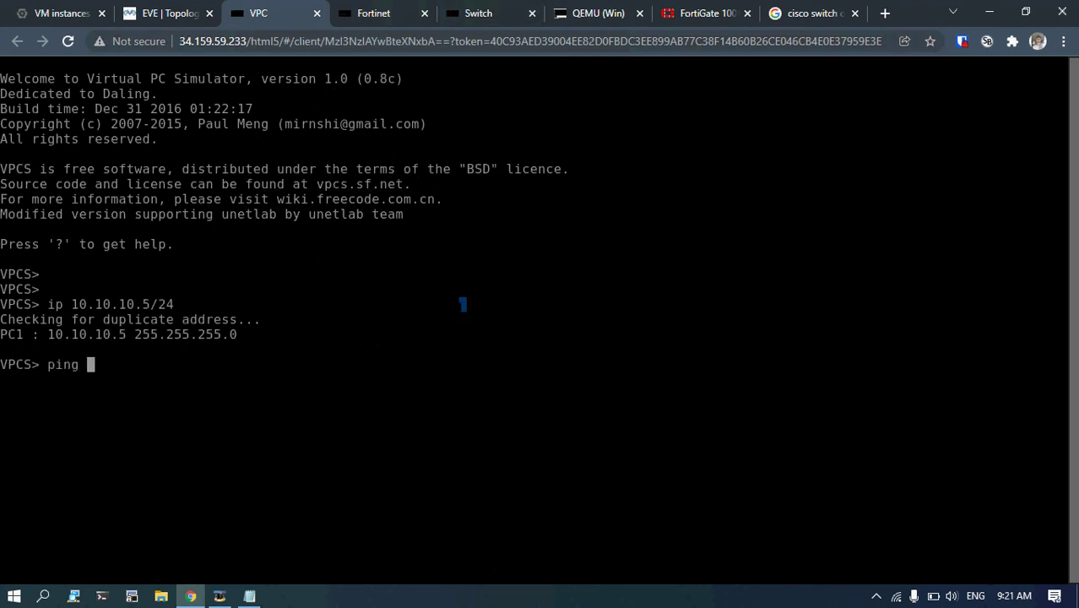
{"action": "type", "text": "10.10.60.50"}
{"action": "key", "text": "Return"}
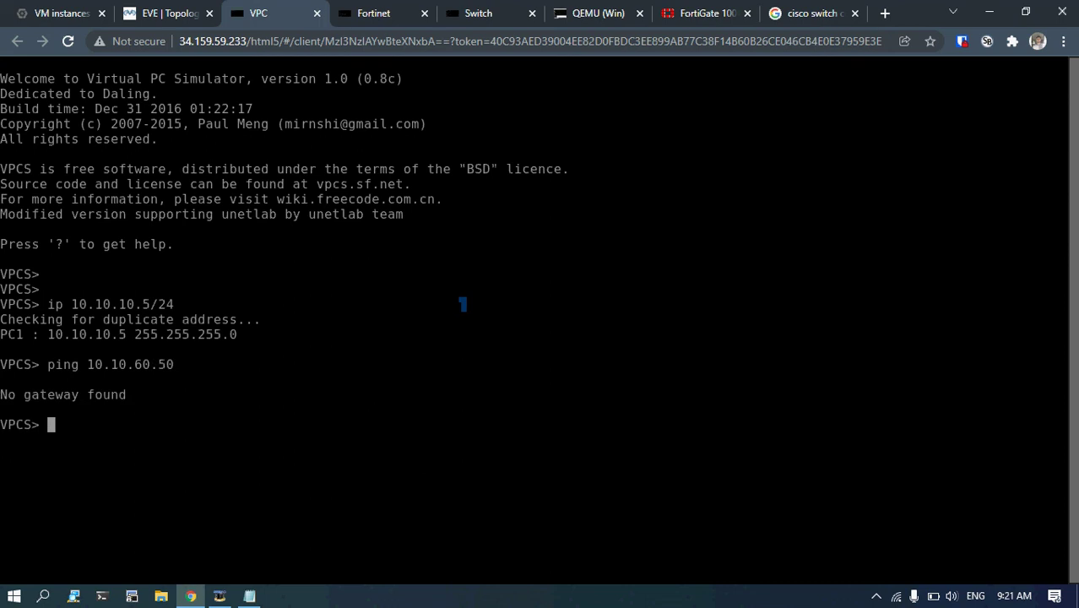
{"action": "key", "text": "Up"}
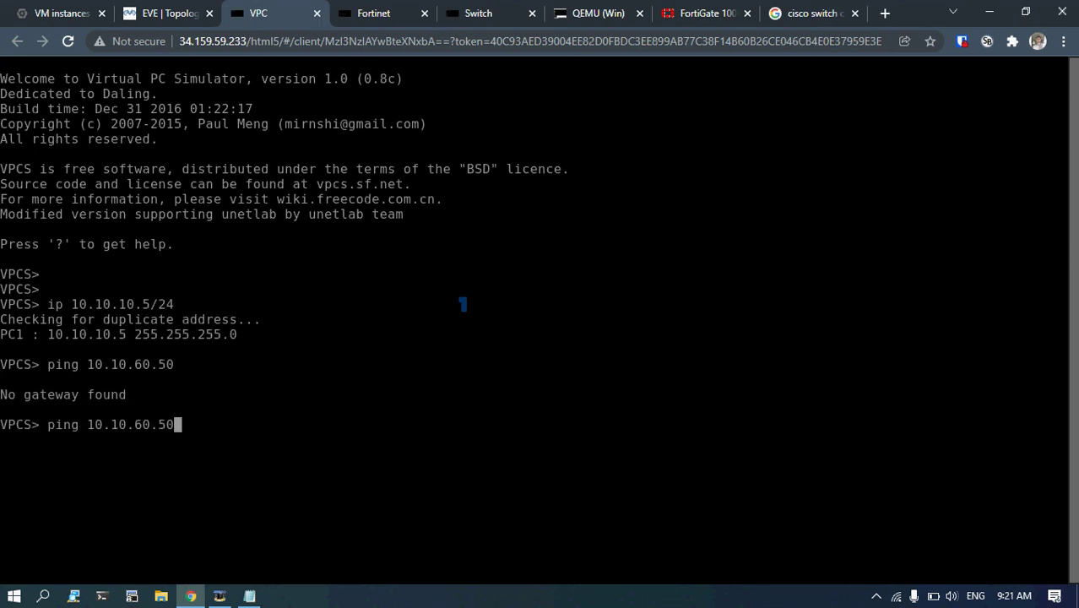
{"action": "key", "text": "Down"}
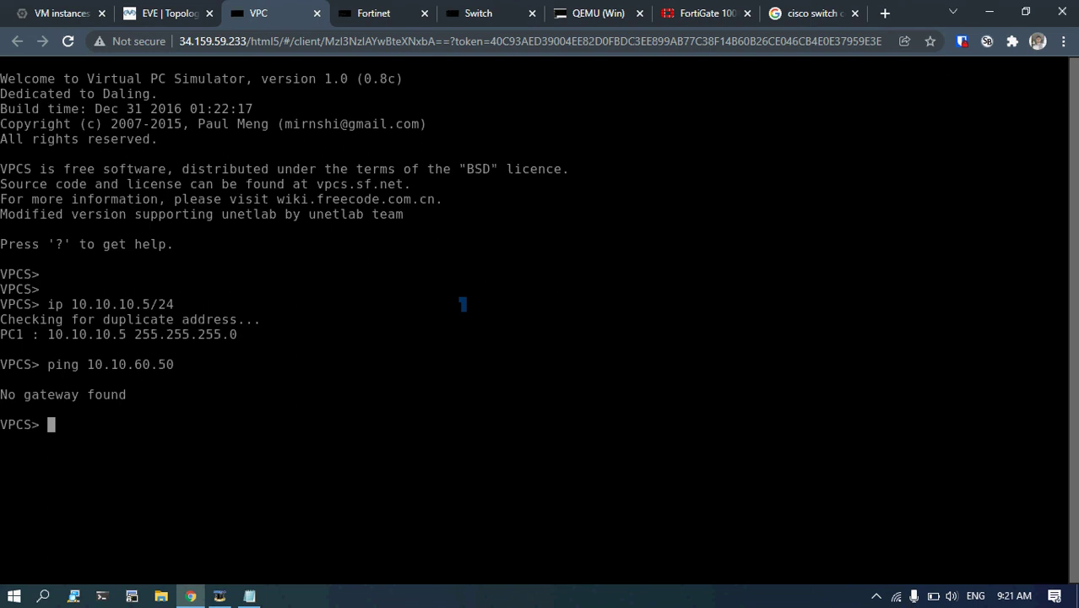
{"action": "type", "text": "ip ?"}
{"action": "key", "text": "Return"}
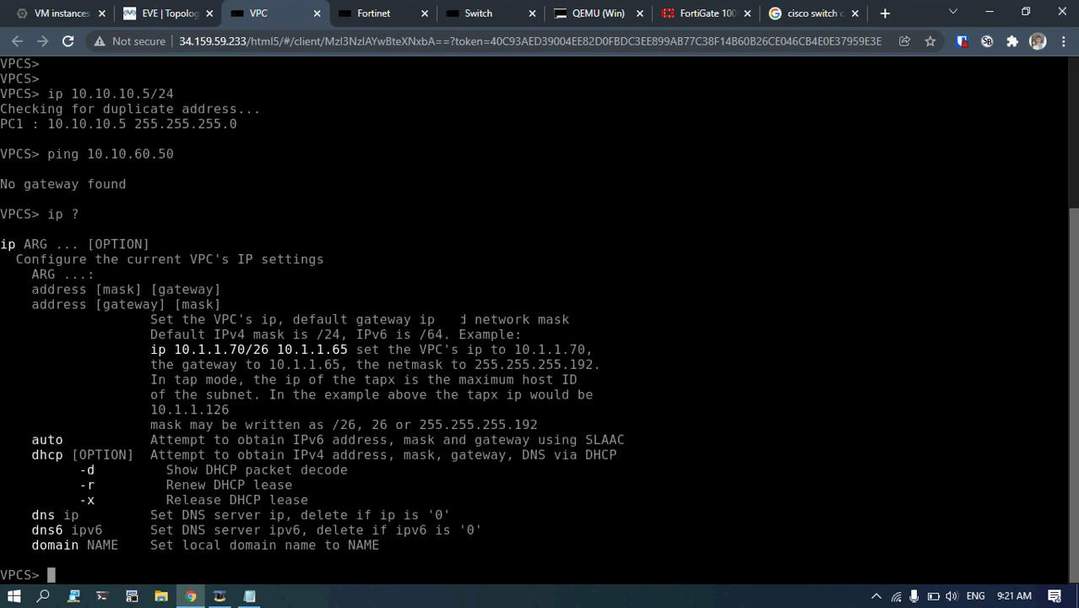
Reapply 10.10.10.5/24 with gateway 10.10.10.1, rerun the ping to 10.10.60.50, and return to the topology.
{"action": "key", "text": "Up"}
{"action": "key", "text": "Up"}
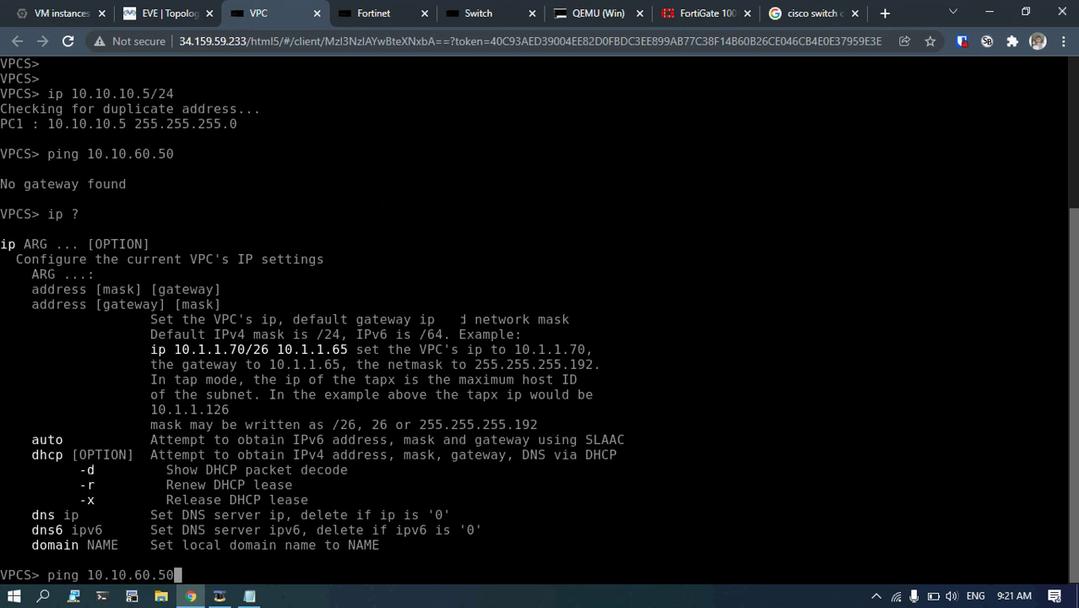
{"action": "key", "text": "Up"}
{"action": "type", "text": "10.10.10.1"}
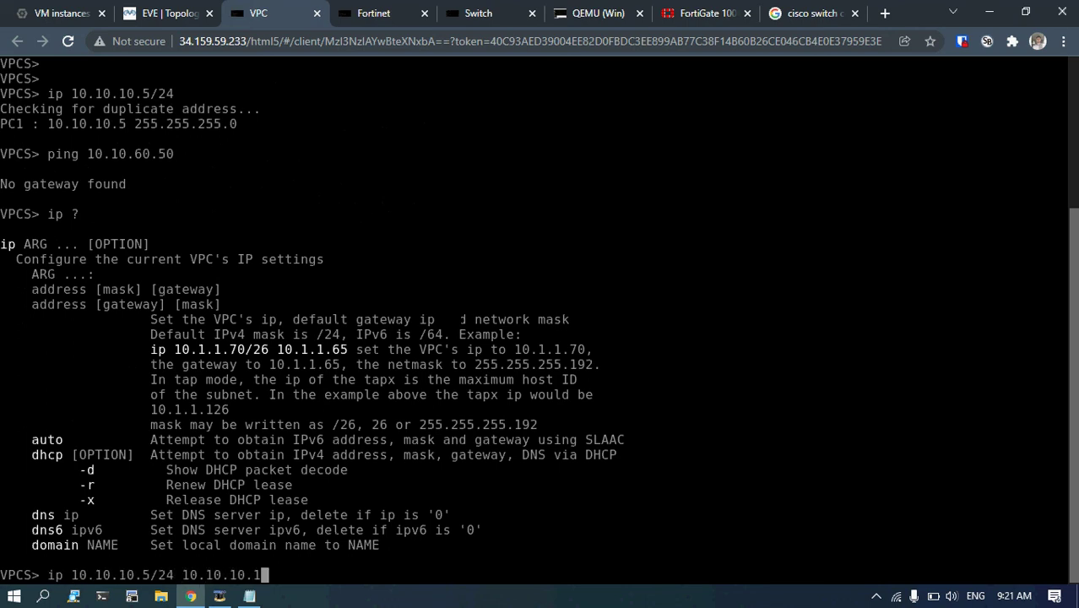
{"action": "key", "text": "Return"}
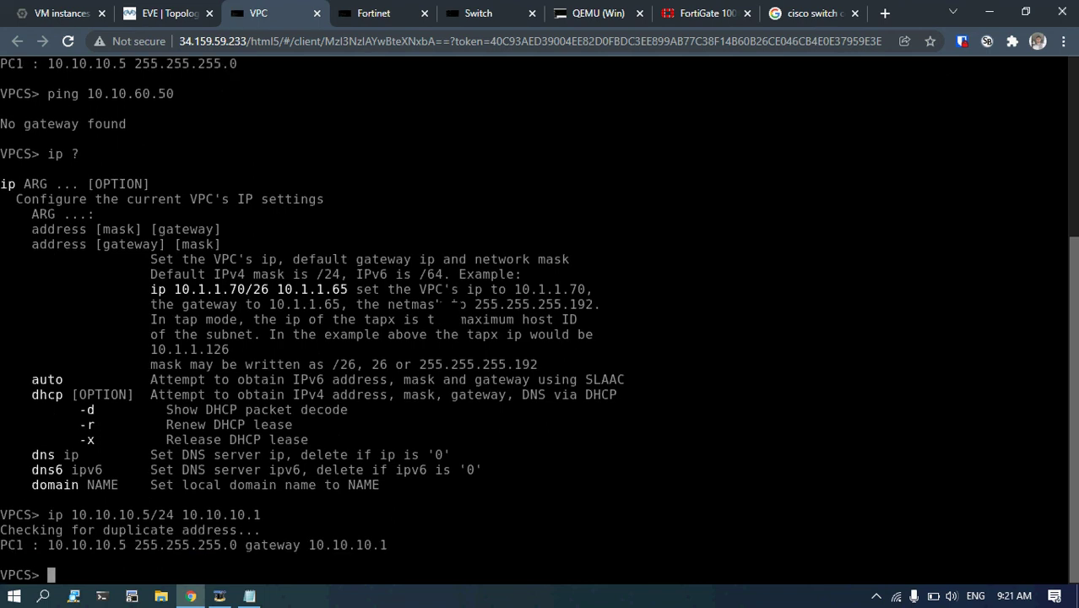
{"action": "key", "text": "Up"}
{"action": "key", "text": "Up"}
{"action": "key", "text": "Up"}
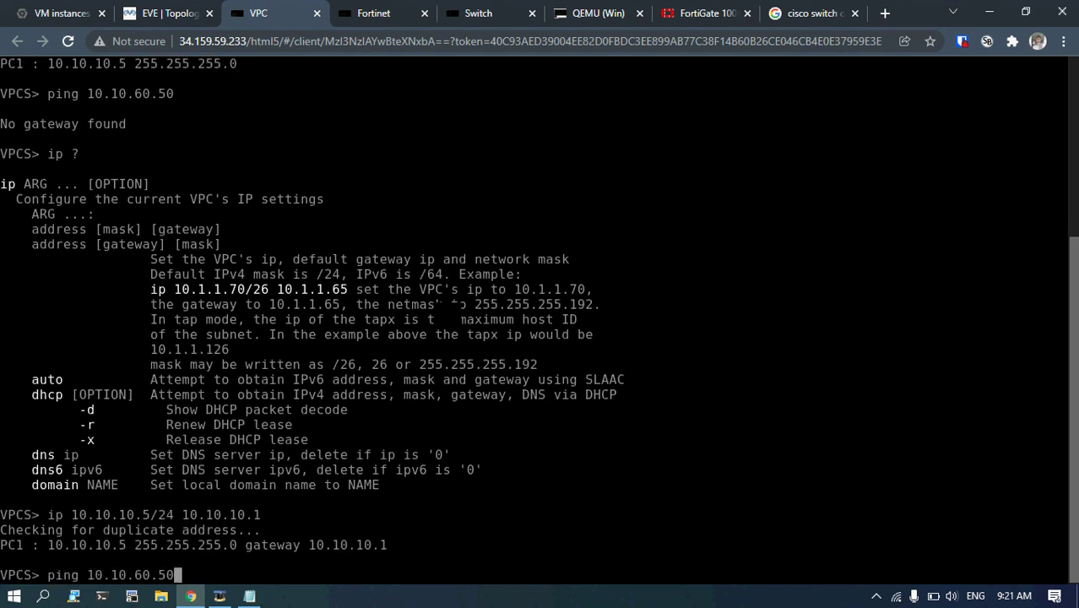
{"action": "key", "text": "Return"}
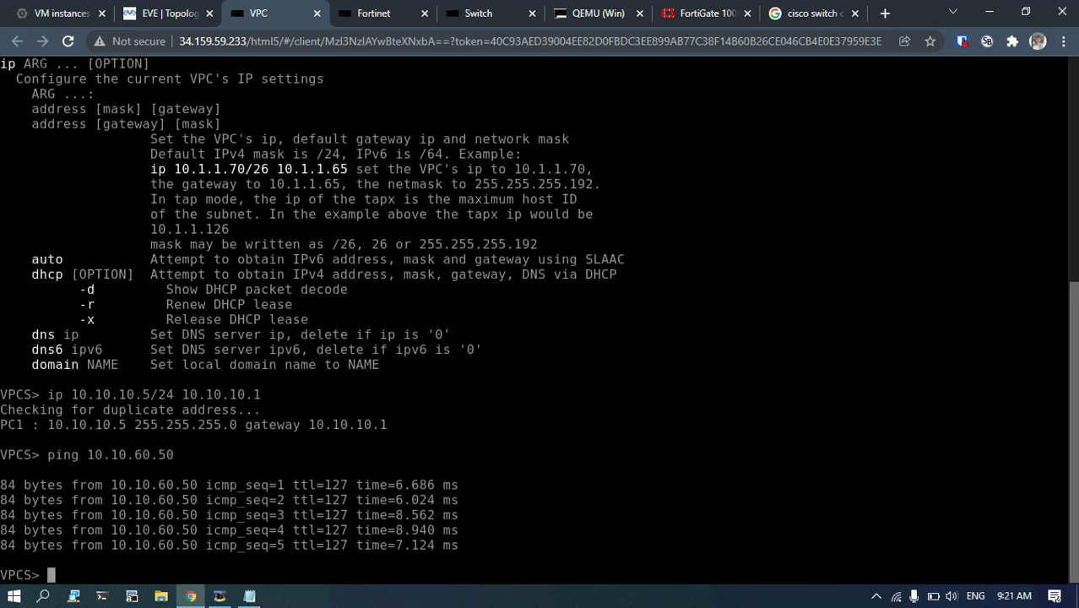
{"action": "key", "text": "Return"}
{"action": "key", "text": "Return"}
{"action": "key", "text": "Return"}
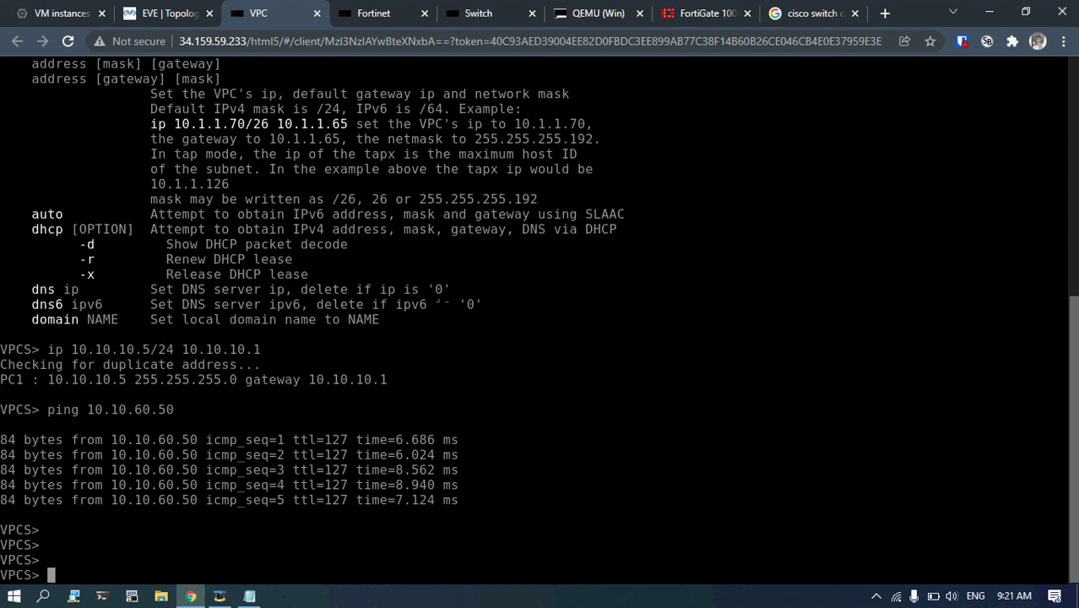
{"action": "key", "text": "Return"}
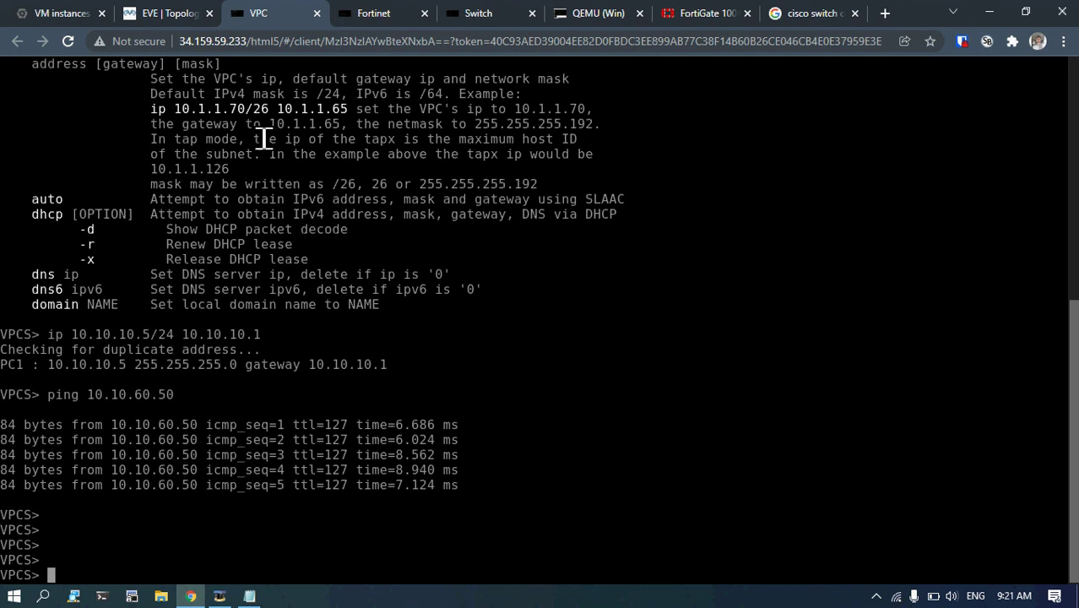
{"action": "left_click", "coordinate": [177, 10]}
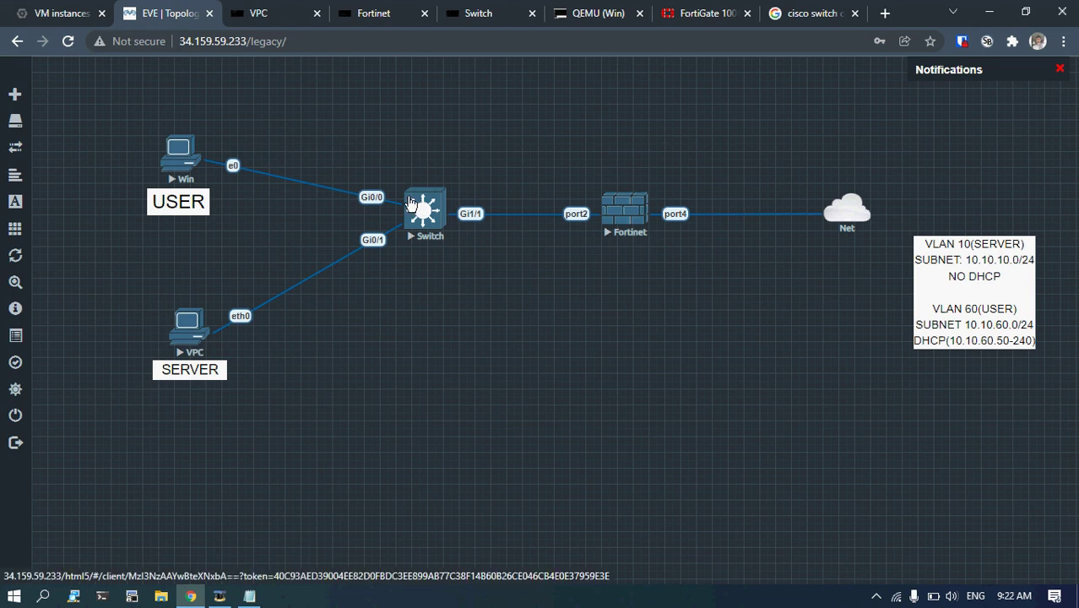
Open and dismiss the add-object menu on the topology canvas.
{"action": "right_click", "coordinate": [548, 274]}
{"action": "left_click", "coordinate": [548, 274]}
{"action": "right_click", "coordinate": [571, 298]}
{"action": "left_click", "coordinate": [572, 298]}
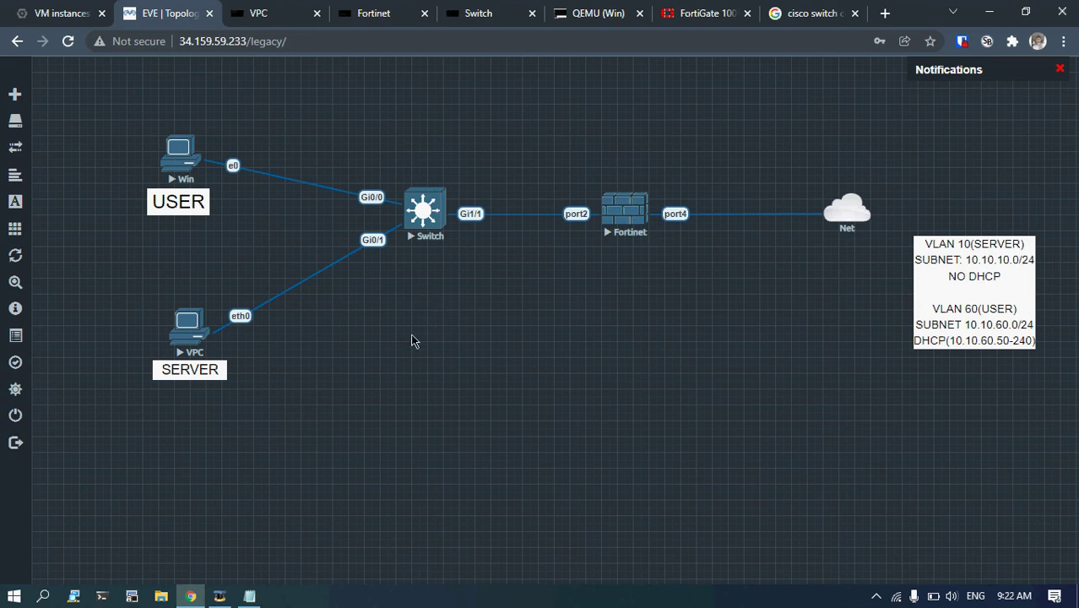
{"action": "left_click", "coordinate": [220, 597]}
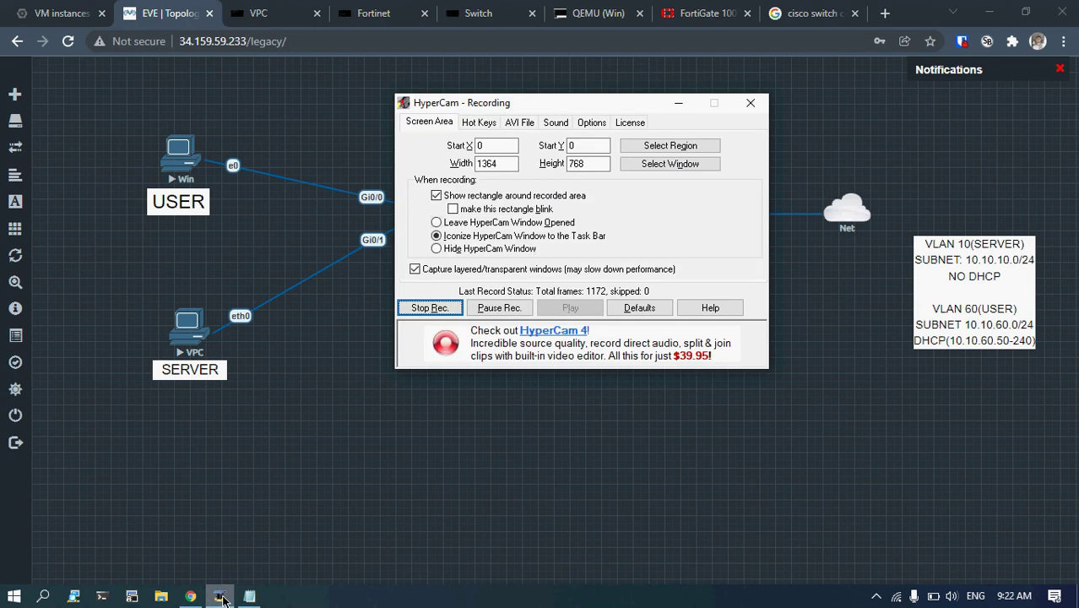
{"action": "left_click", "coordinate": [220, 596]}
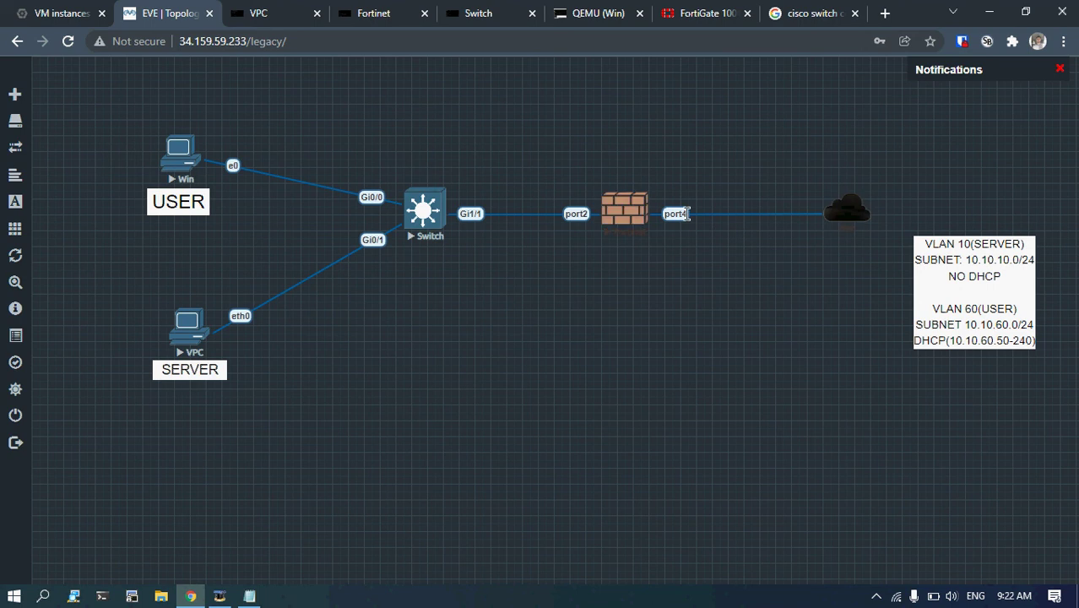
Cycle through the FortiGate, switch, VPC and topology tabs toward the Windows VM console.
{"action": "left_click", "coordinate": [364, 11]}
{"action": "left_click", "coordinate": [471, 10]}
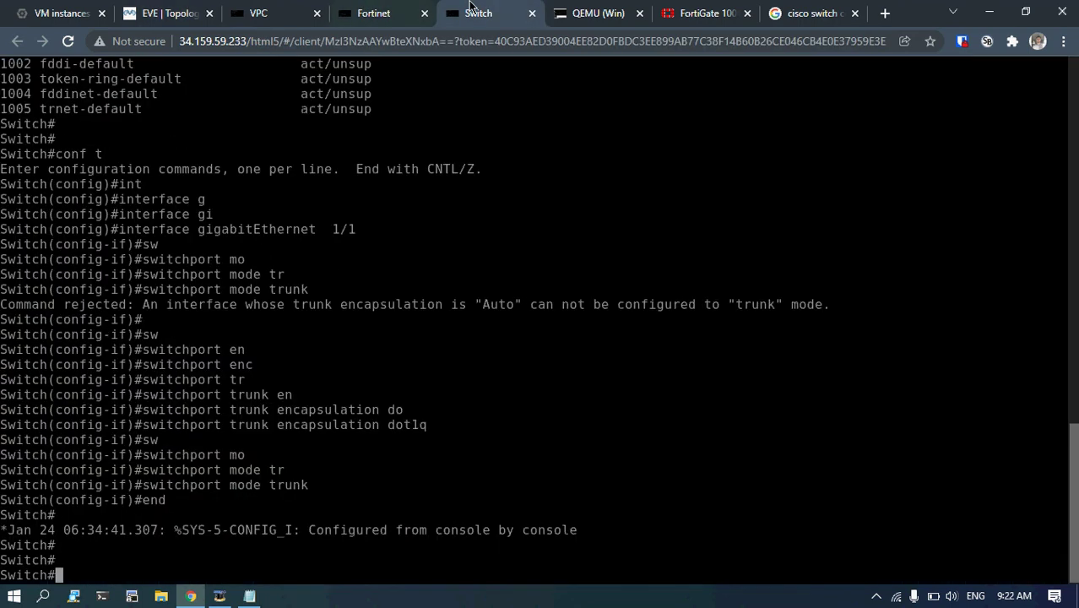
{"action": "left_click", "coordinate": [308, 9]}
{"action": "left_click", "coordinate": [175, 11]}
{"action": "left_click", "coordinate": [59, 10]}
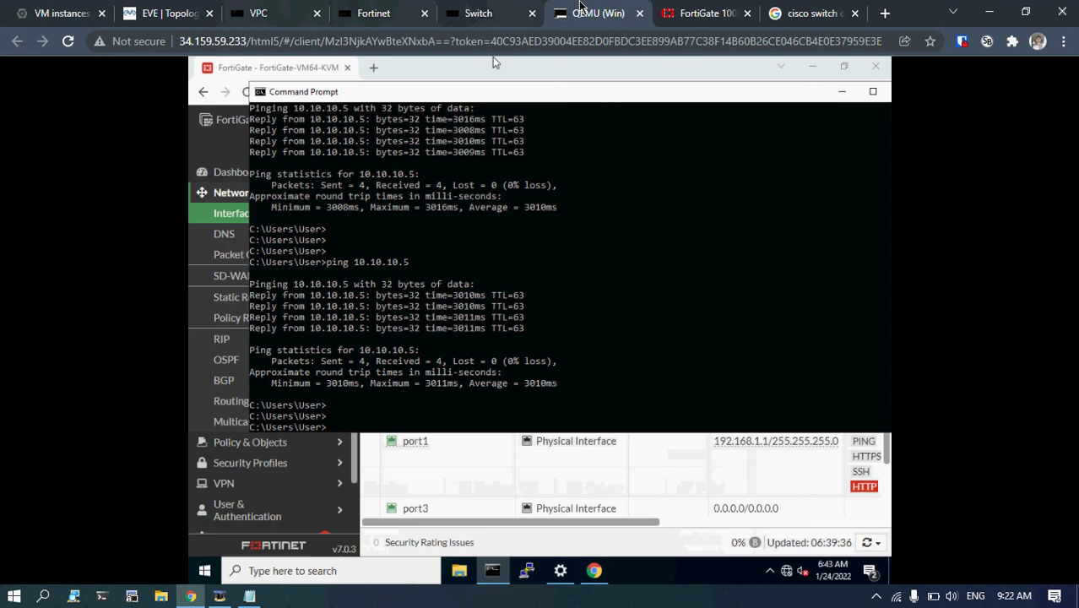
In the Windows VM, bring up the FortiGate interfaces list and open port4's settings.
{"action": "left_click", "coordinate": [595, 13]}
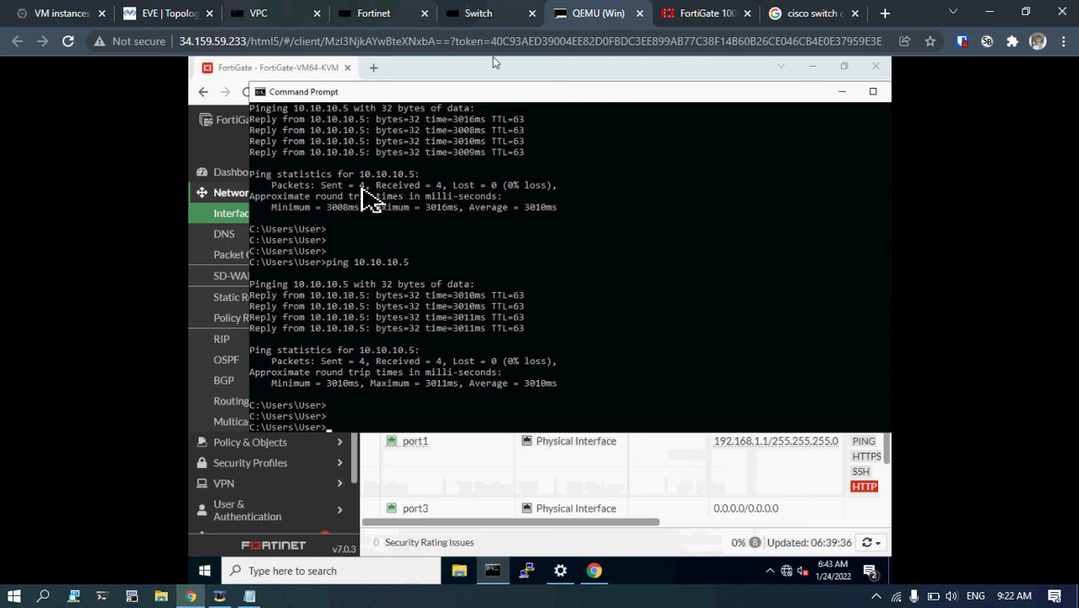
{"action": "left_click", "coordinate": [841, 91]}
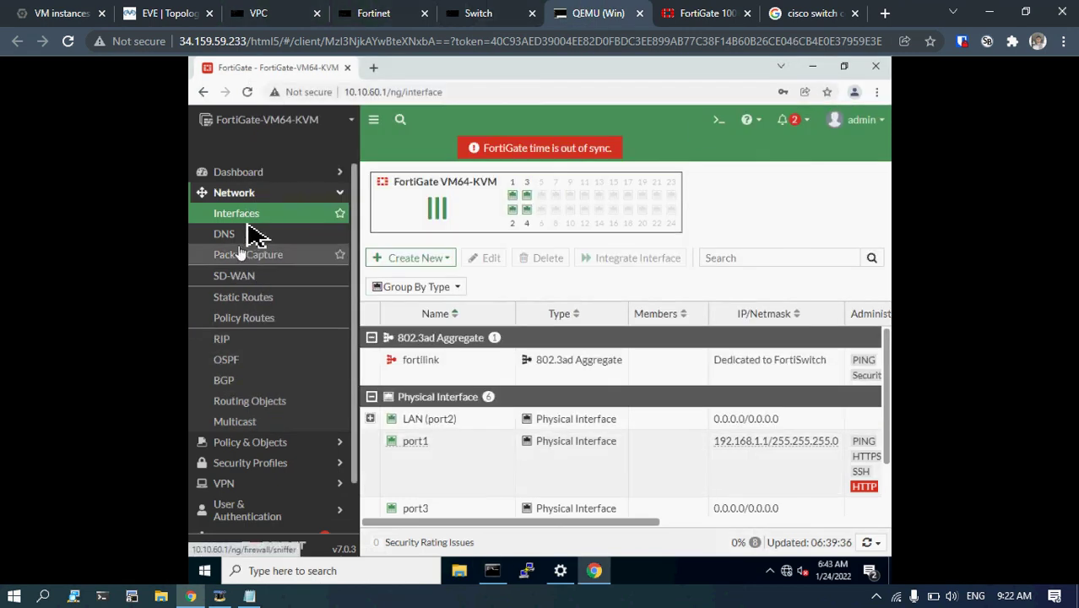
{"action": "scroll", "coordinate": [435, 426], "scroll_direction": "down", "scroll_amount": 1}
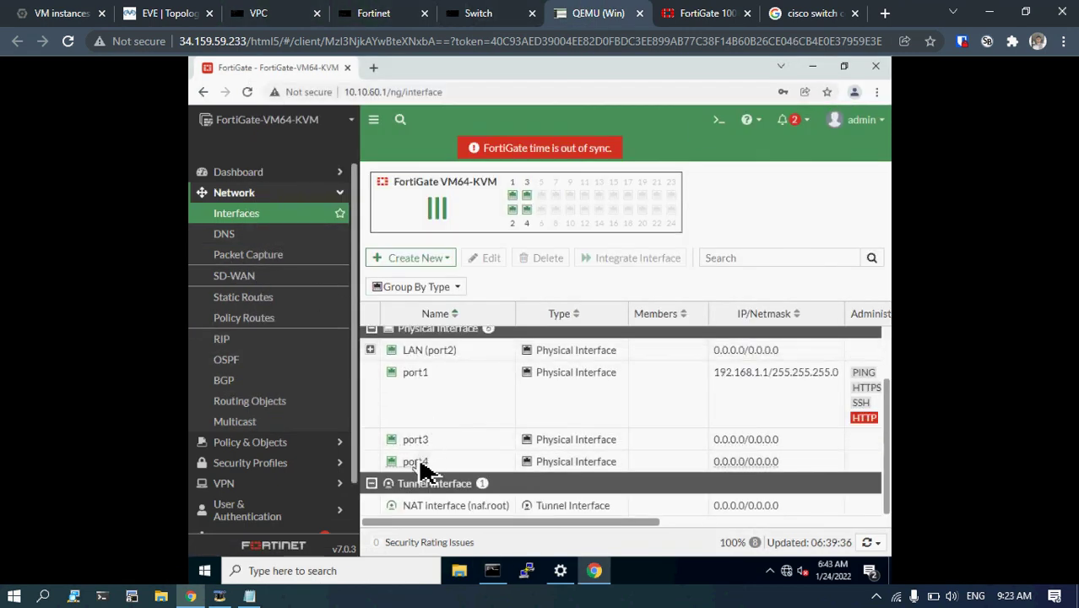
{"action": "left_click", "coordinate": [422, 469]}
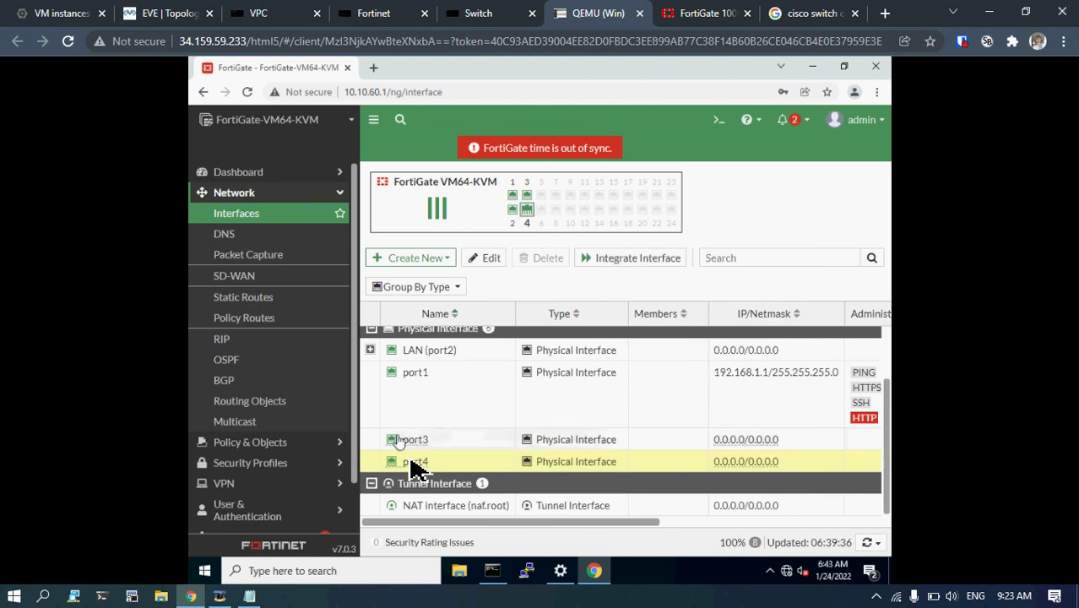
{"action": "double_click", "coordinate": [416, 466]}
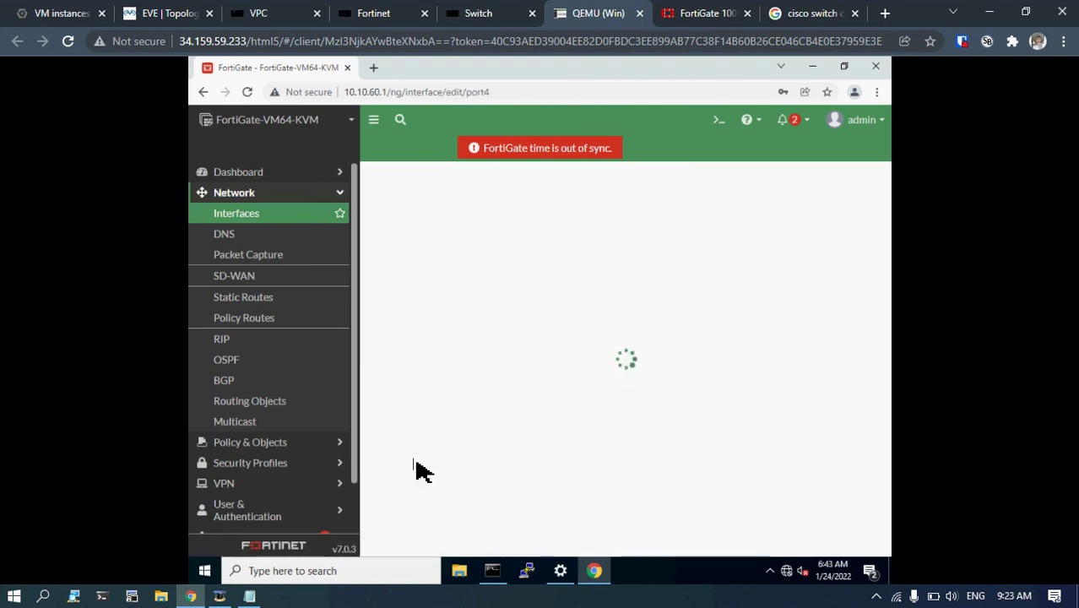
Set port4's role to WAN and its alias to WAN.
{"action": "left_click", "coordinate": [375, 120]}
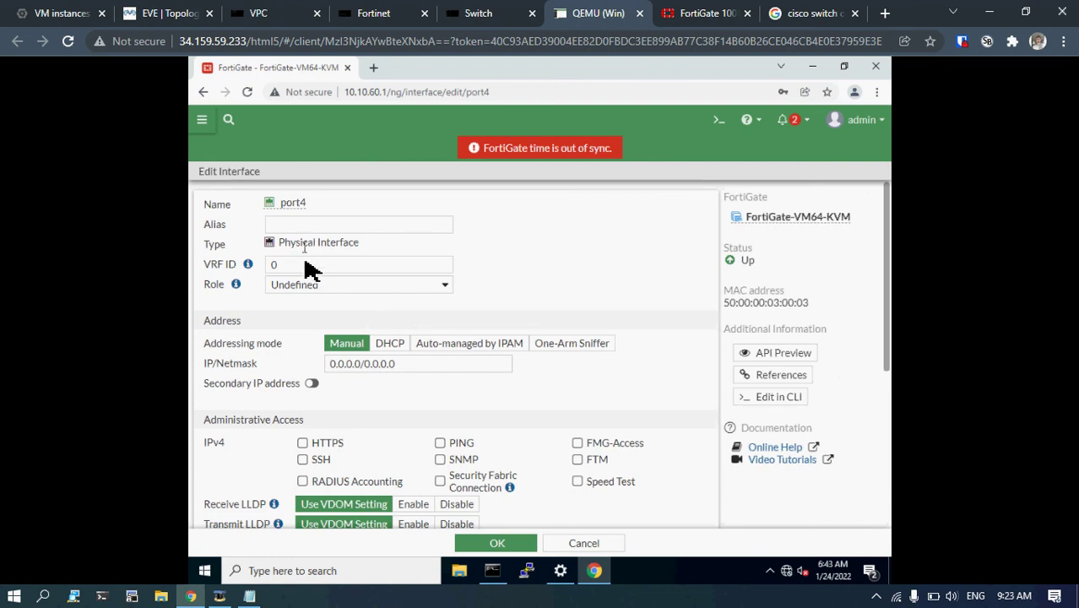
{"action": "left_click", "coordinate": [329, 287]}
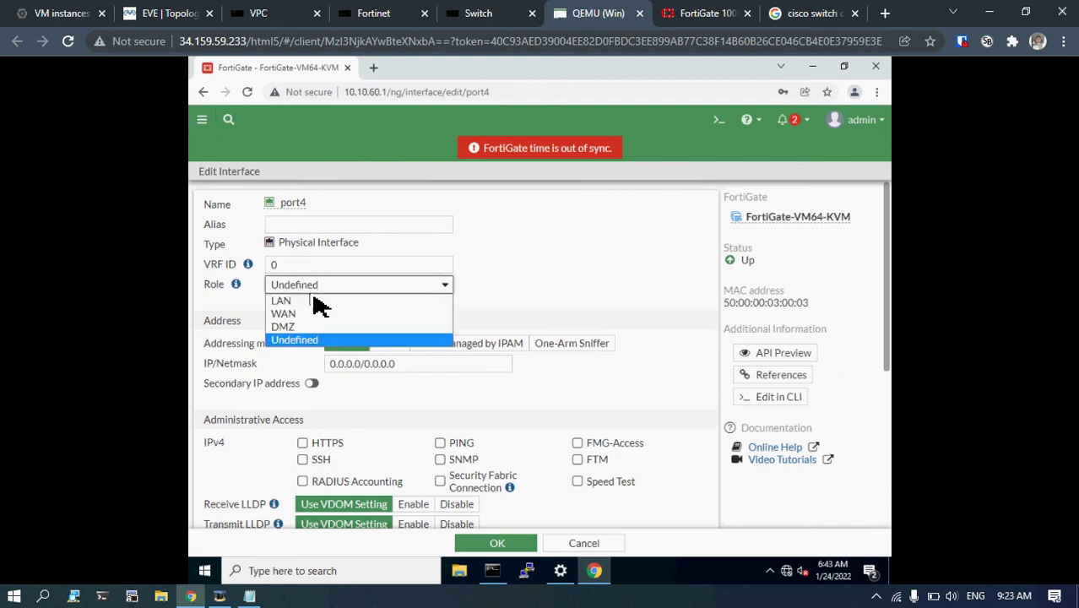
{"action": "left_click", "coordinate": [299, 314]}
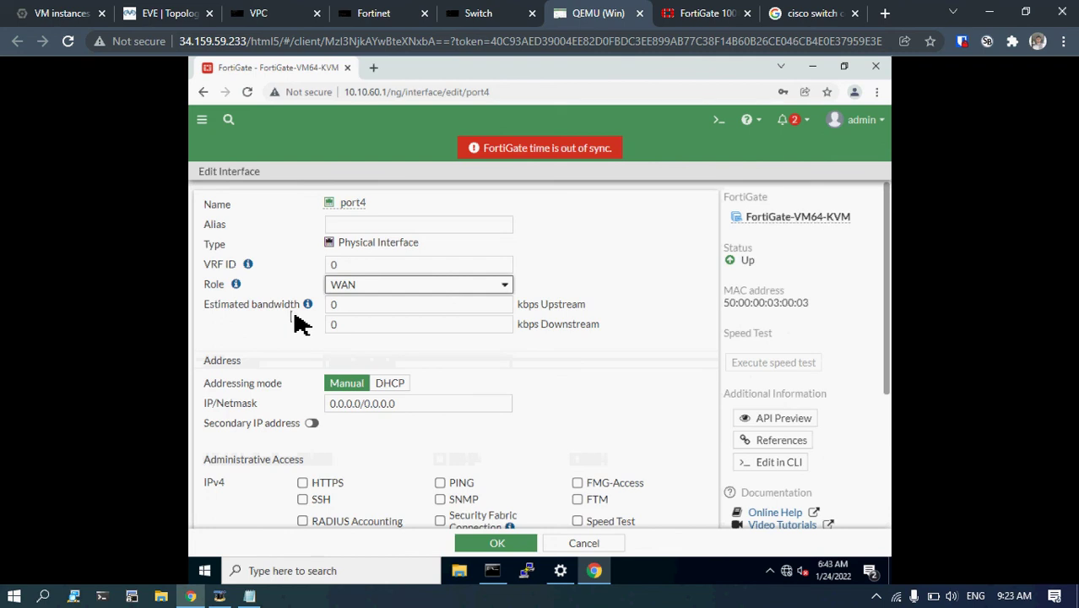
{"action": "left_click", "coordinate": [343, 230]}
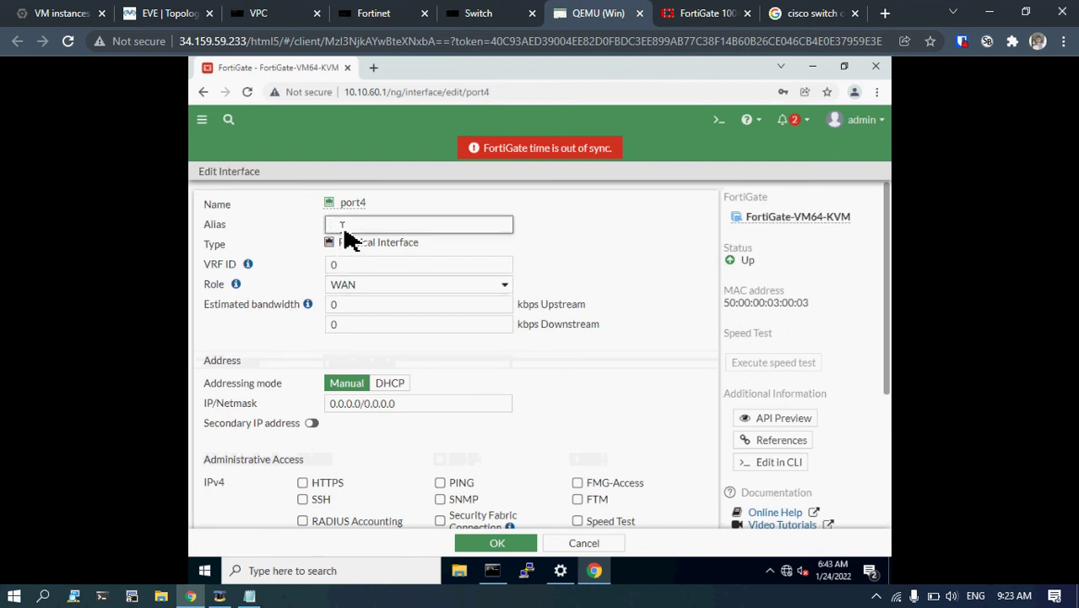
{"action": "type", "text": "WAN"}
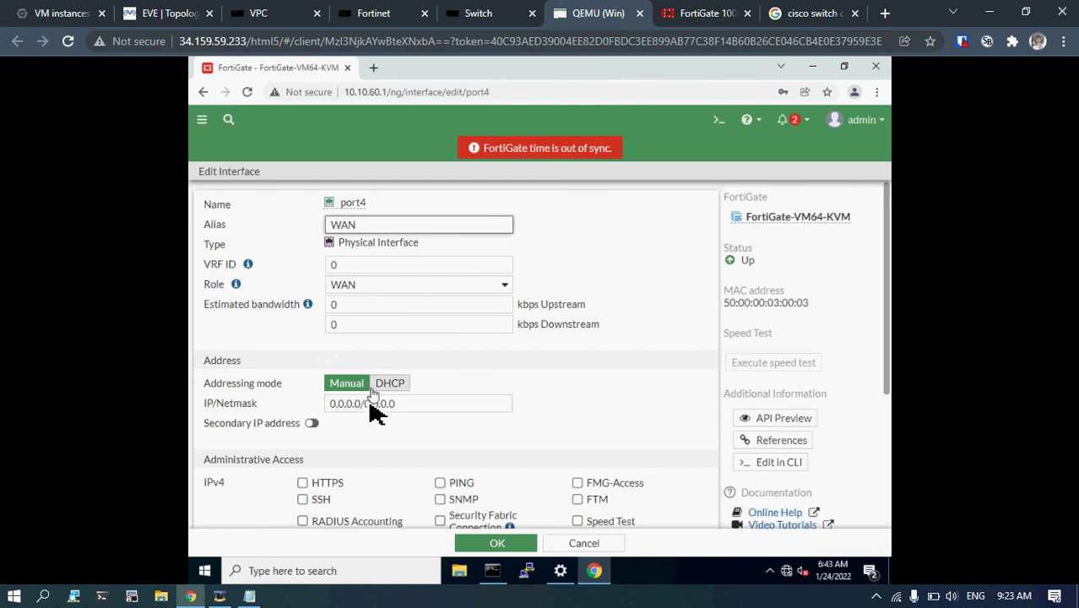
{"action": "scroll", "coordinate": [371, 414], "scroll_direction": "down", "scroll_amount": 3}
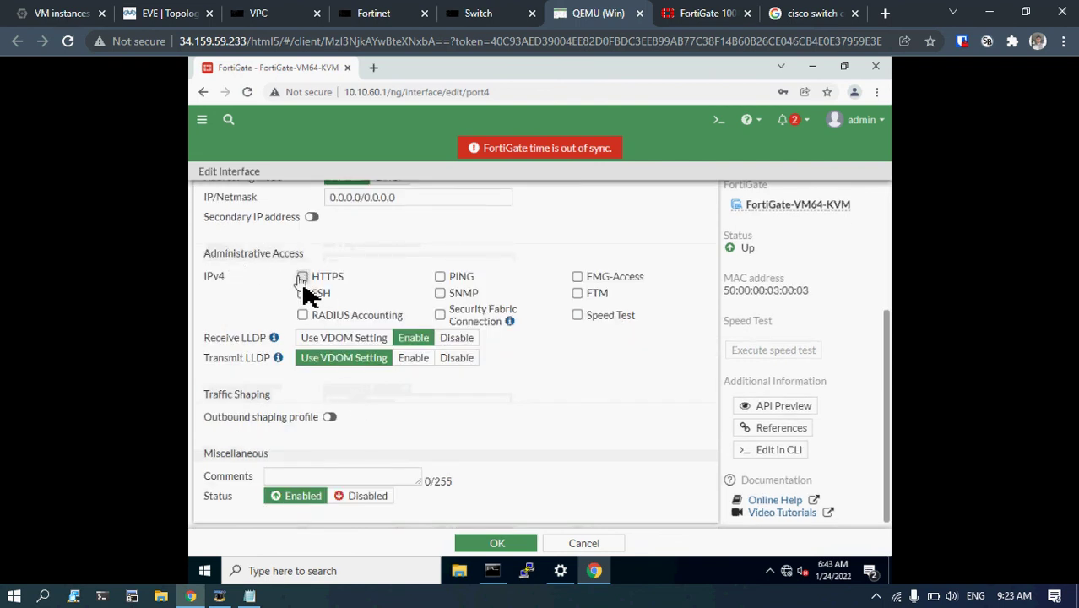
{"action": "scroll", "coordinate": [300, 314], "scroll_direction": "up", "scroll_amount": 3}
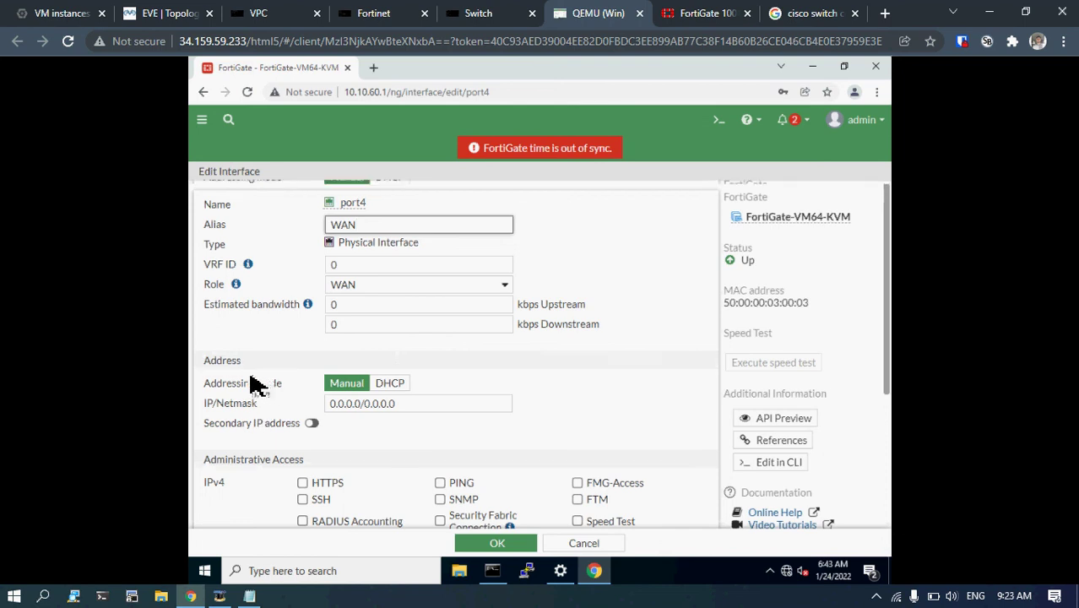
{"action": "scroll", "coordinate": [252, 382], "scroll_direction": "down", "scroll_amount": 3}
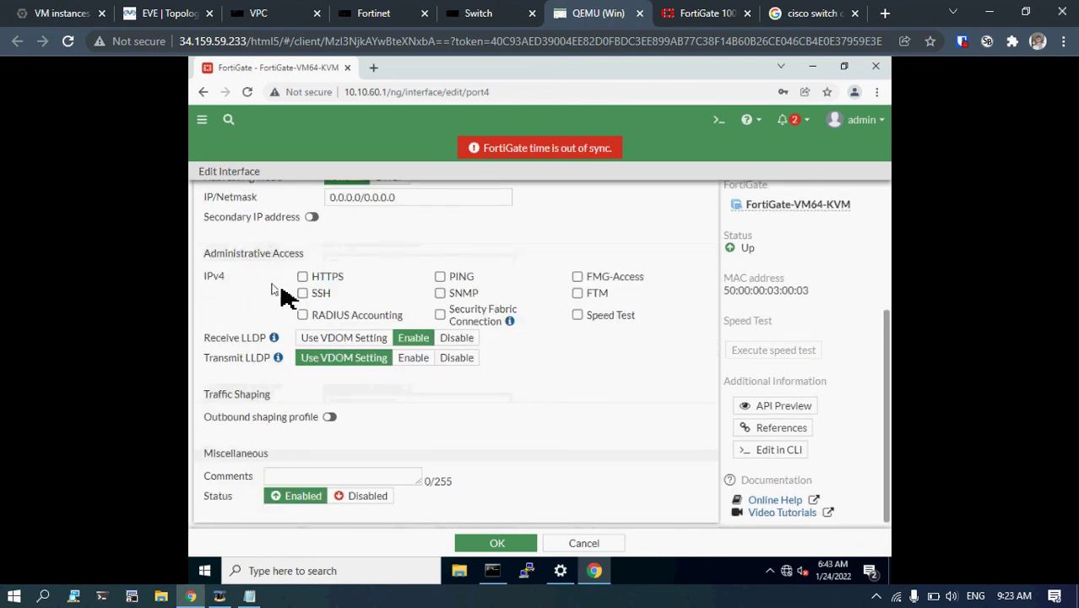
{"action": "scroll", "coordinate": [272, 275], "scroll_direction": "up", "scroll_amount": 3}
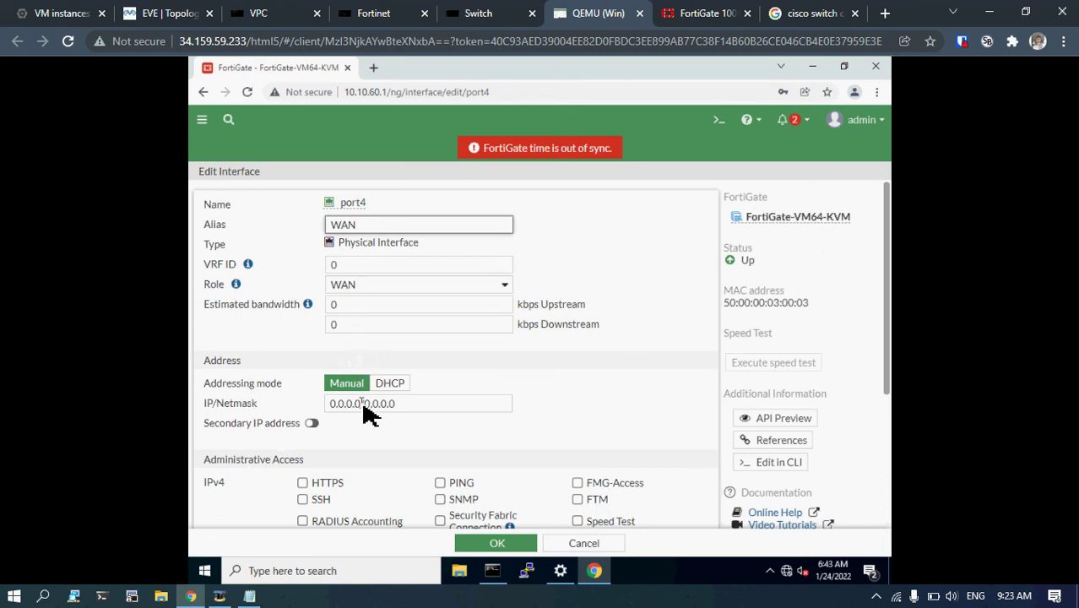
Enter 10.199.199.5/255.255.255.0 as port4's IP/Netmask and save with OK.
{"action": "left_click", "coordinate": [302, 411]}
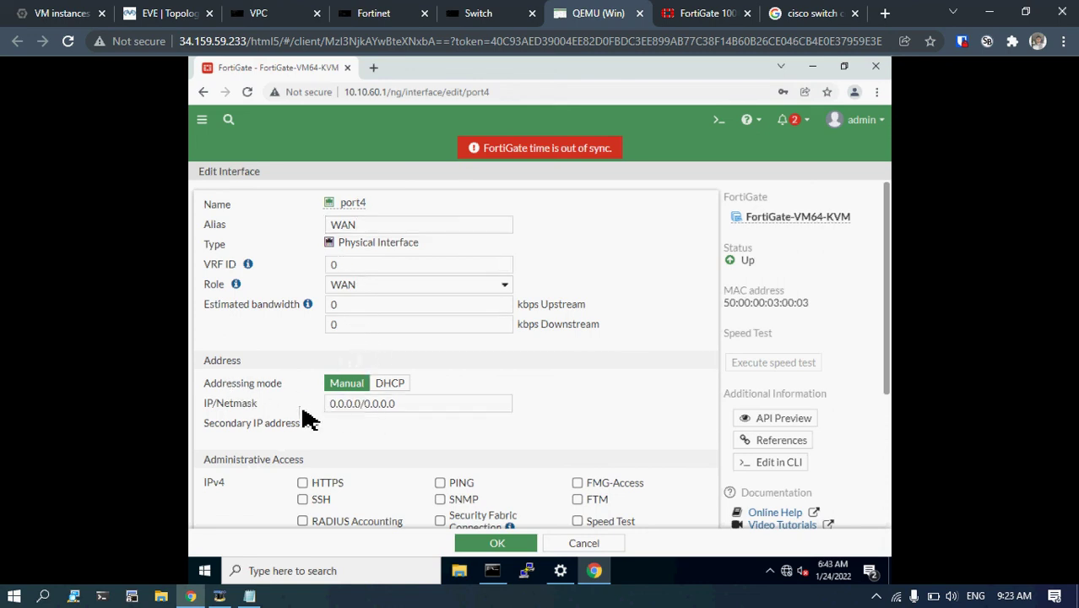
{"action": "left_click_drag", "start_coordinate": [359, 406], "coordinate": [296, 412]}
{"action": "left_click", "coordinate": [361, 411]}
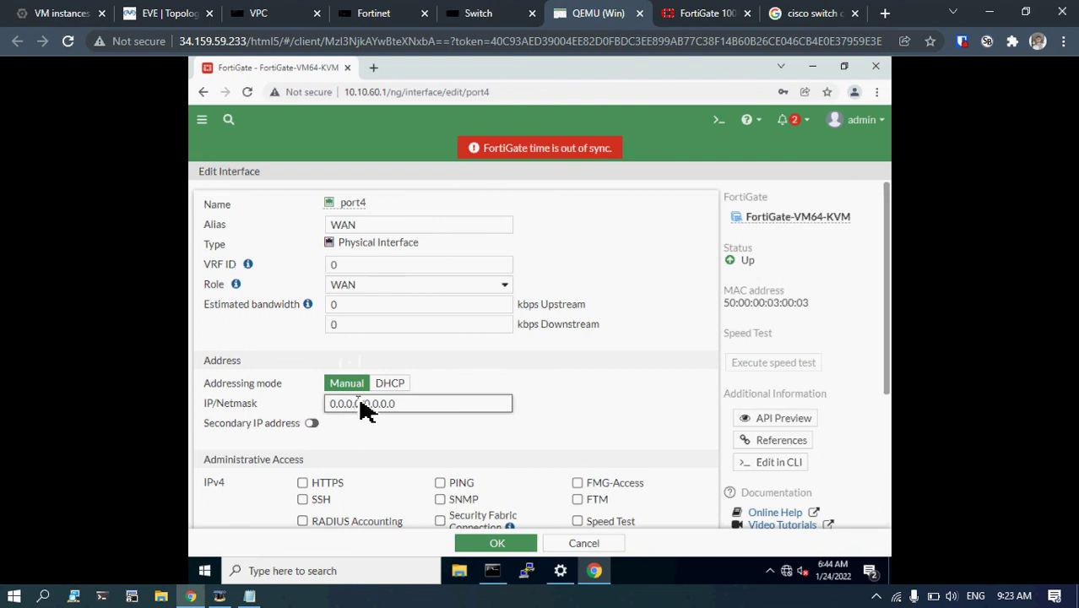
{"action": "left_click_drag", "start_coordinate": [362, 403], "coordinate": [304, 404]}
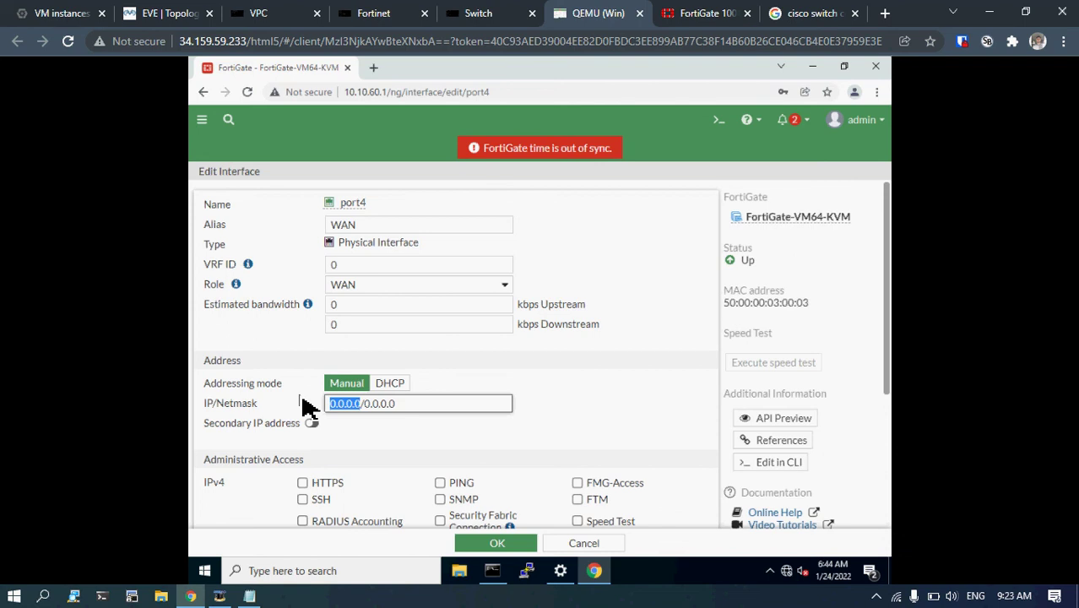
{"action": "type", "text": "10."}
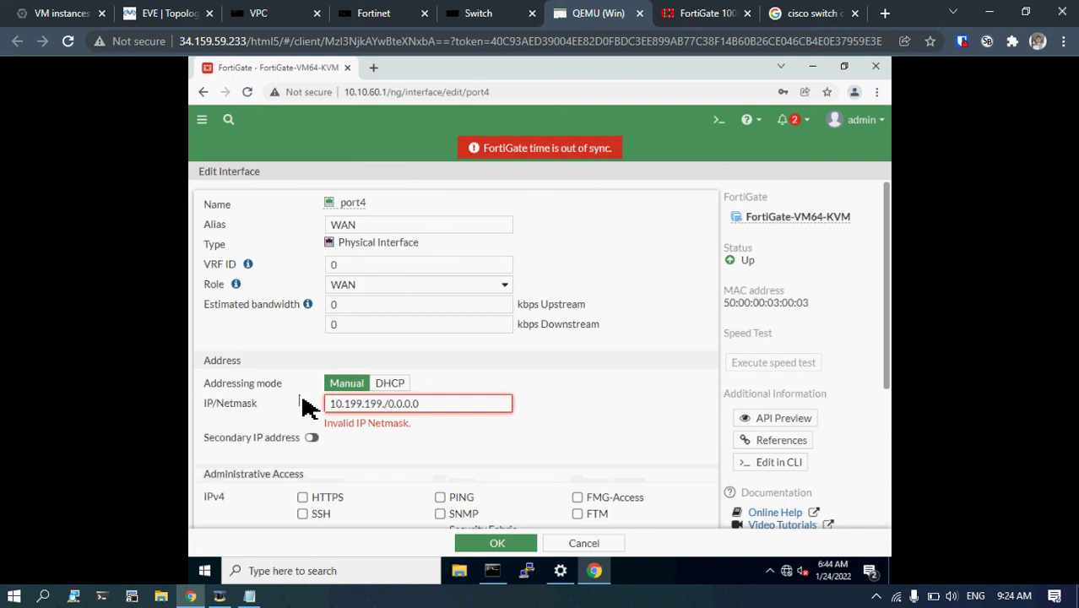
{"action": "type", "text": "199.199.5"}
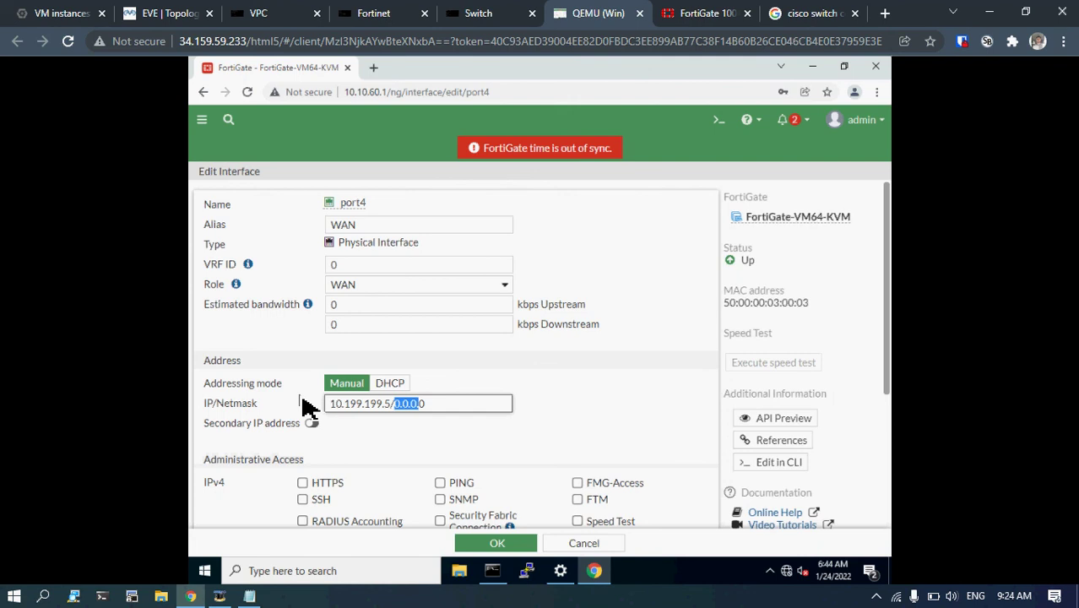
{"action": "type", "text": "/255.2"}
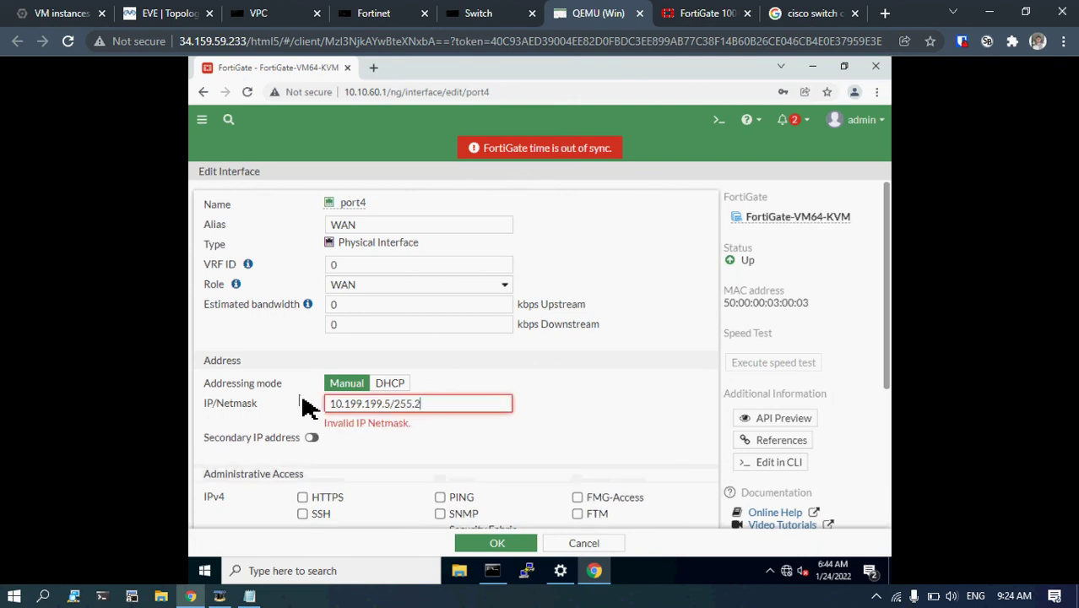
{"action": "type", "text": "55.255.0"}
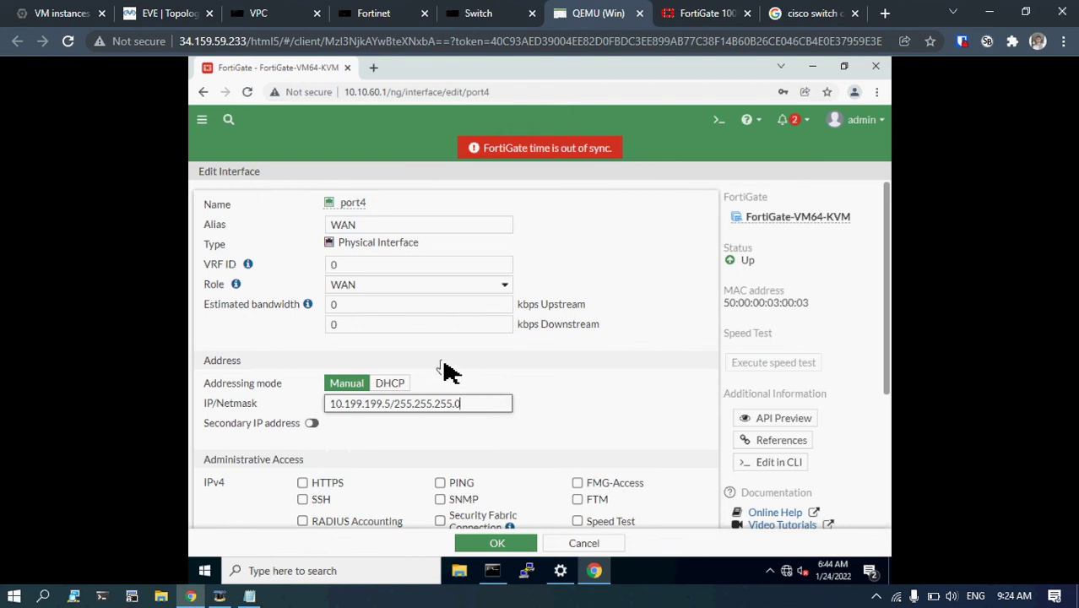
{"action": "scroll", "coordinate": [446, 371], "scroll_direction": "down", "scroll_amount": 3}
{"action": "scroll", "coordinate": [422, 376], "scroll_direction": "up", "scroll_amount": 3}
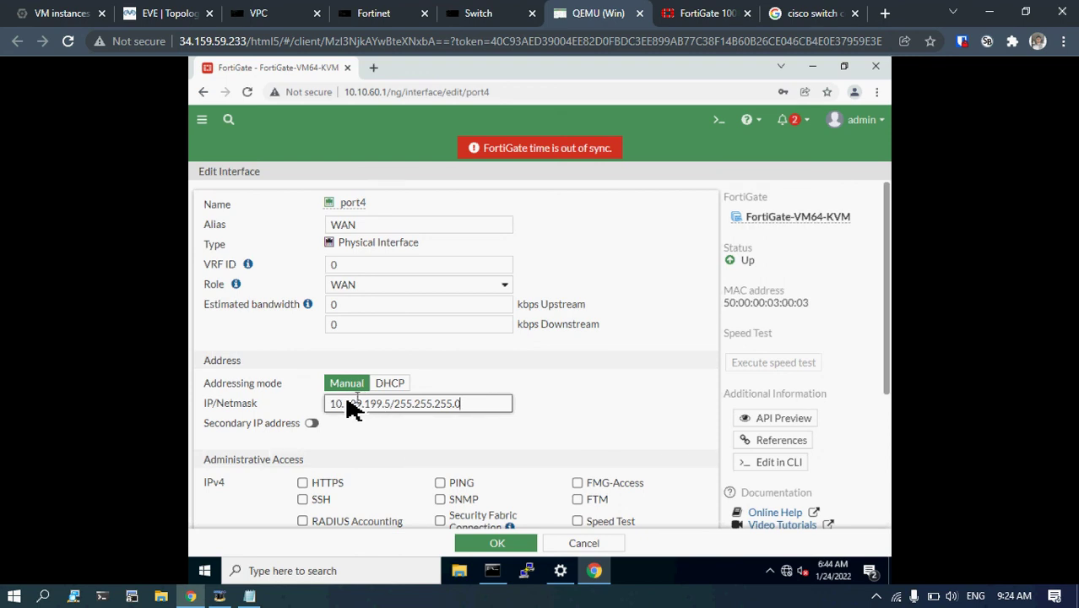
{"action": "left_click", "coordinate": [327, 404]}
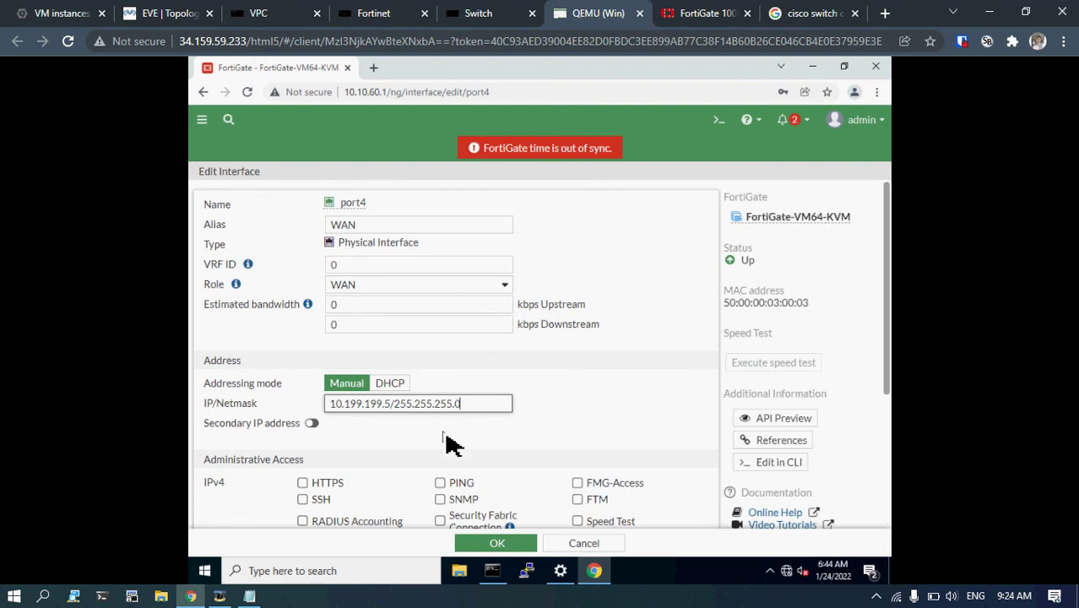
{"action": "scroll", "coordinate": [447, 443], "scroll_direction": "down", "scroll_amount": 3}
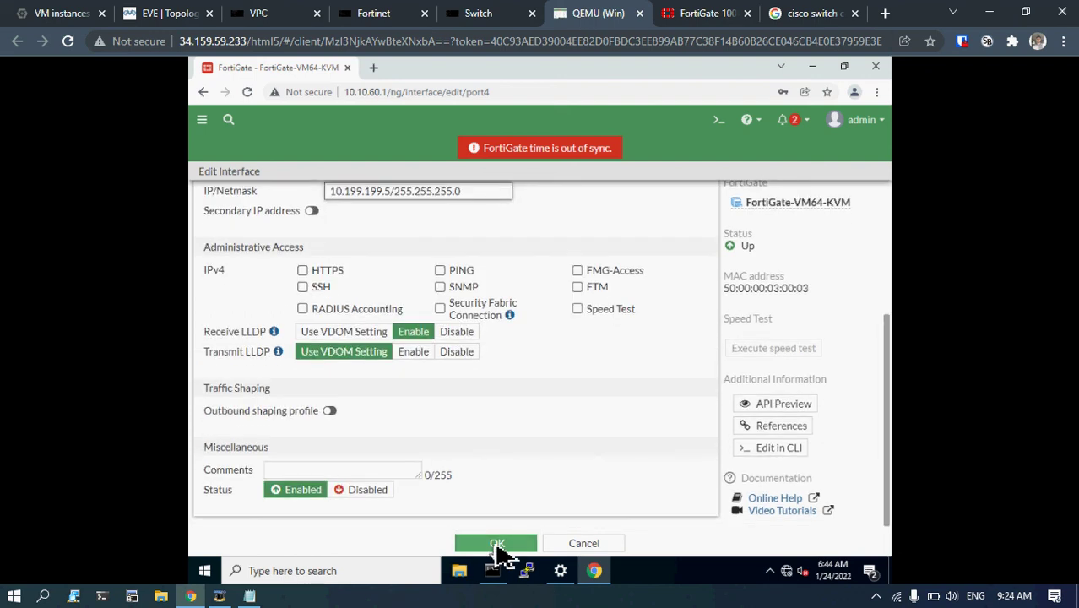
{"action": "left_click", "coordinate": [496, 547]}
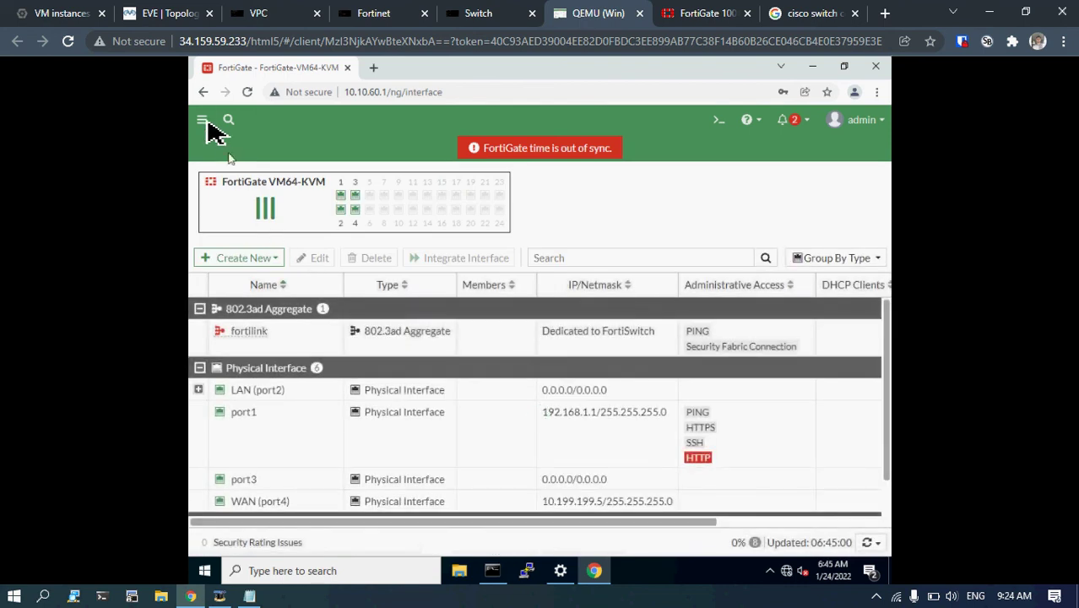
Return to the Windows VM console and open Policy & Objects > Firewall Policy.
{"action": "left_click", "coordinate": [168, 14]}
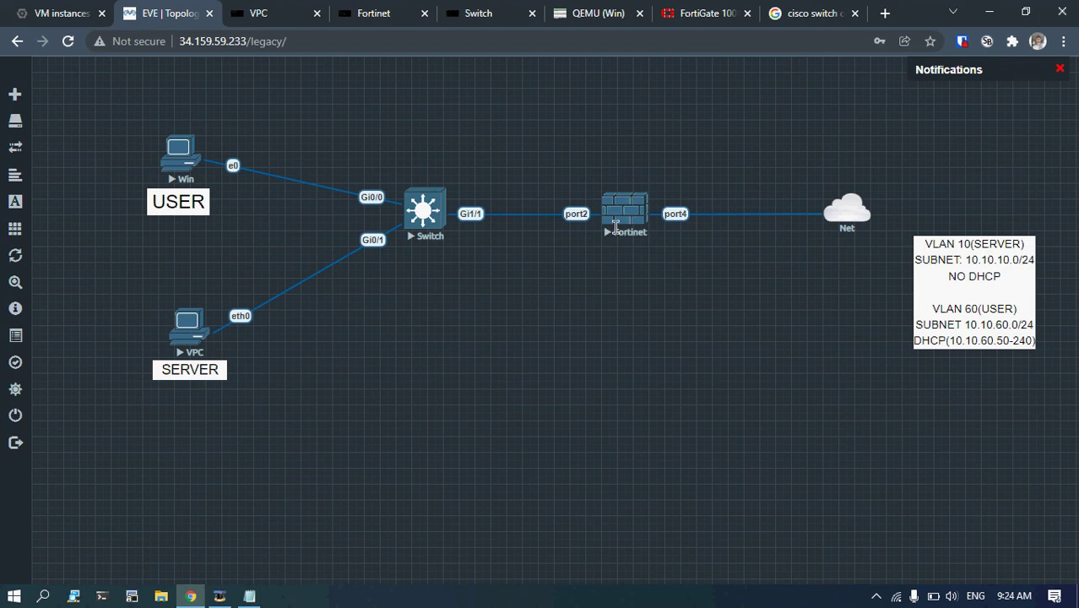
{"action": "left_click", "coordinate": [288, 10]}
{"action": "left_click", "coordinate": [358, 10]}
{"action": "left_click_drag", "start_coordinate": [595, 13], "coordinate": [303, 10]}
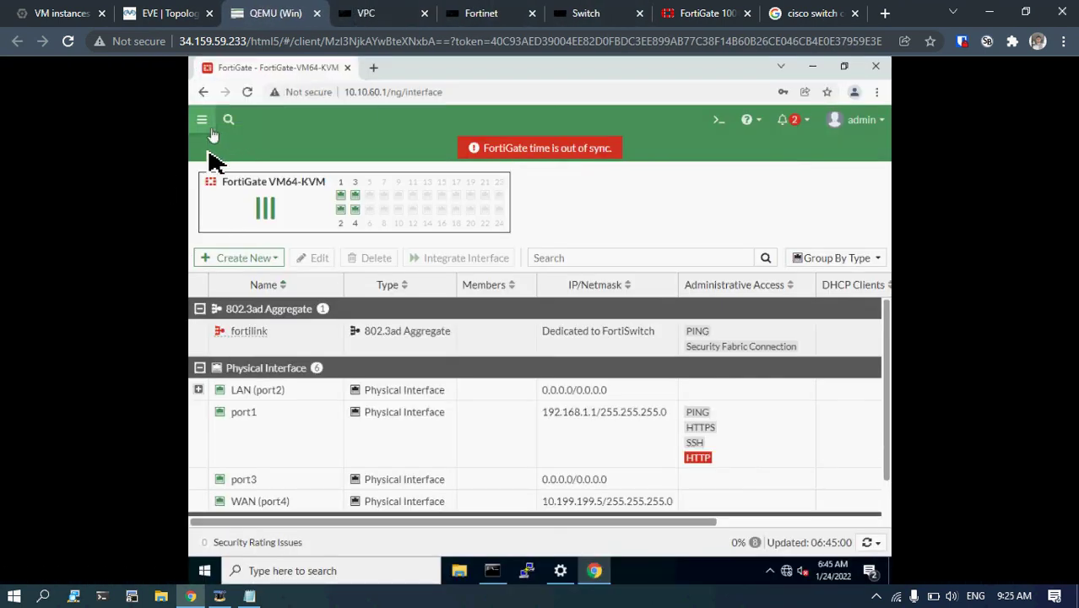
{"action": "left_click", "coordinate": [203, 120]}
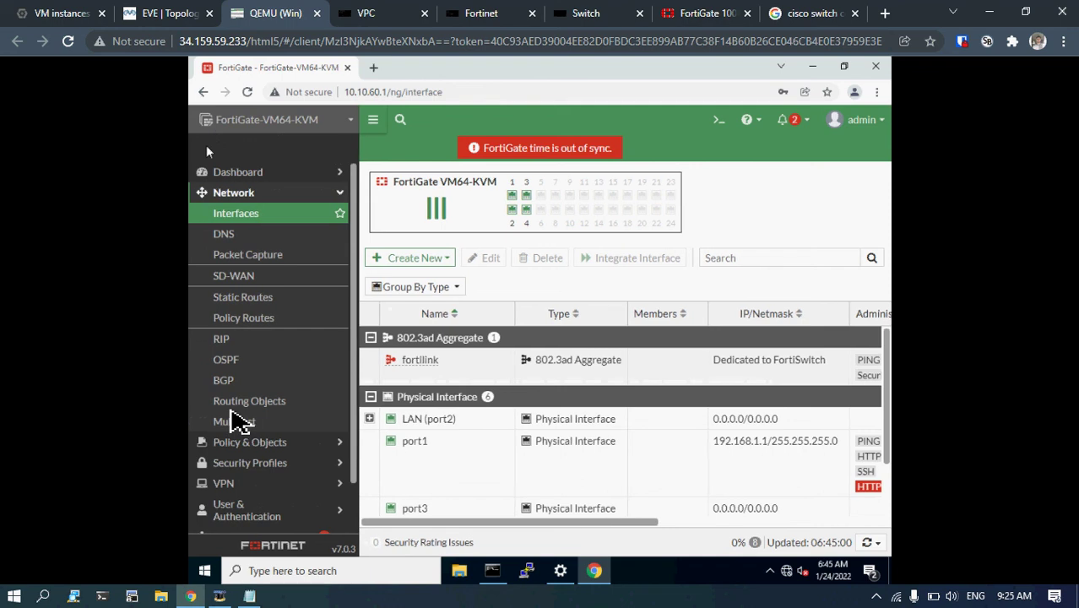
{"action": "left_click", "coordinate": [258, 442]}
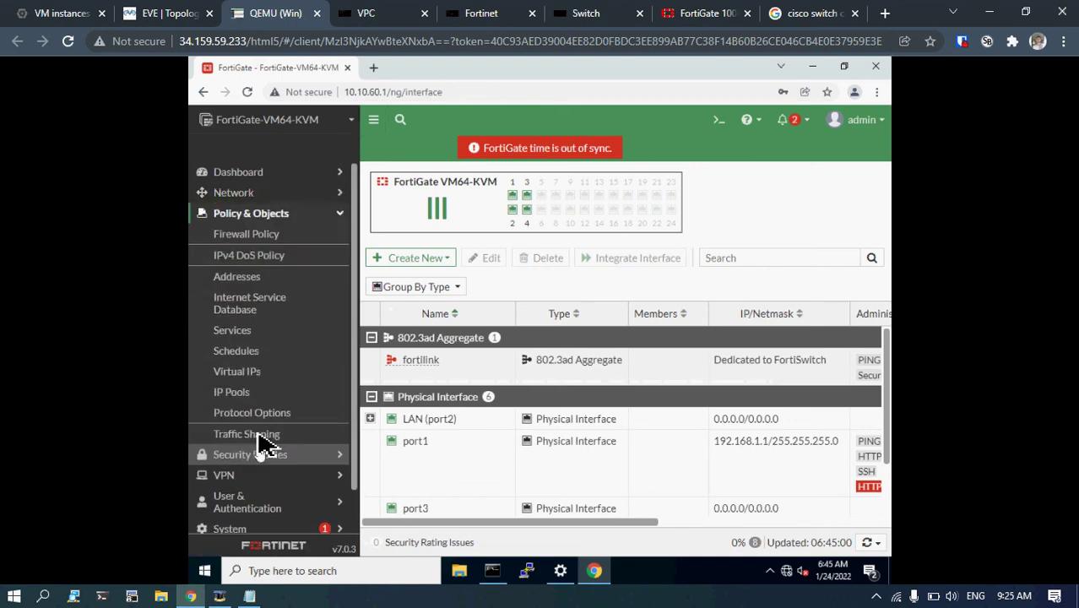
{"action": "left_click", "coordinate": [260, 241]}
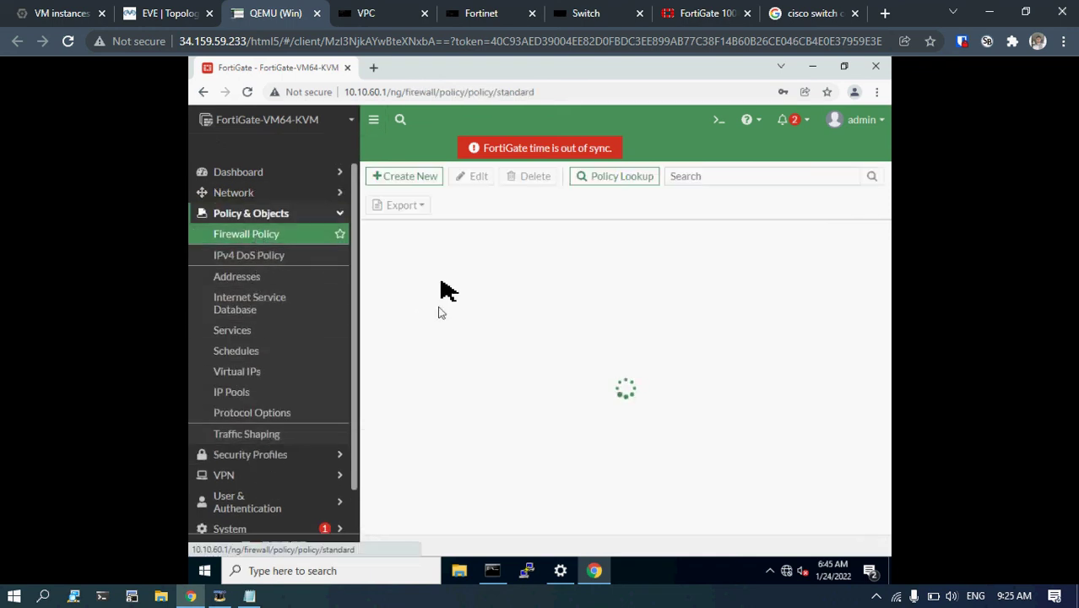
Start a new policy named user-to-internet, incoming USER, outgoing WAN (port4).
{"action": "left_click", "coordinate": [403, 180]}
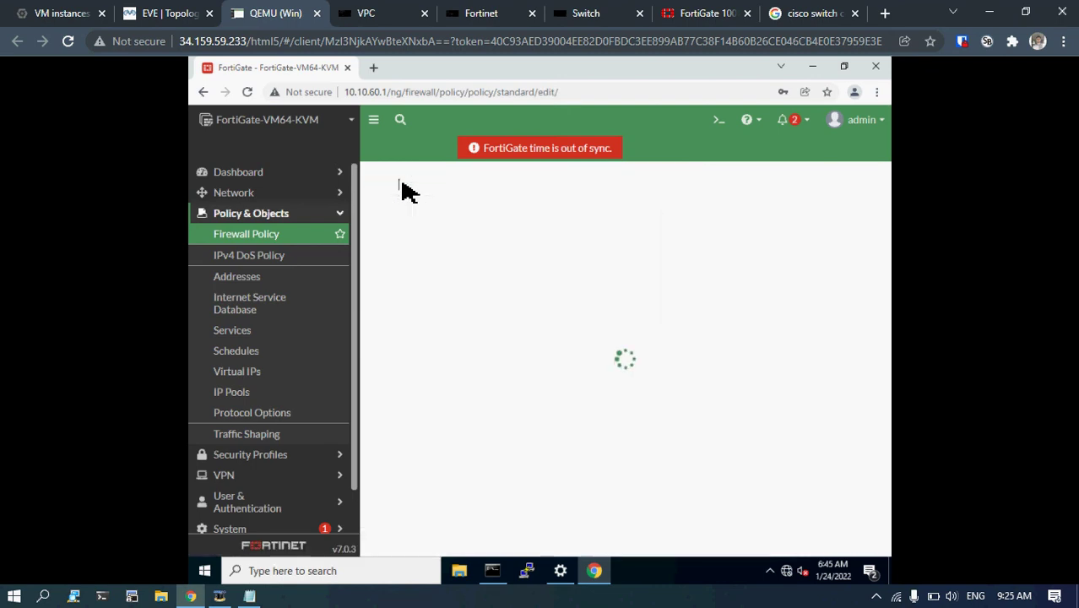
{"action": "left_click", "coordinate": [511, 216]}
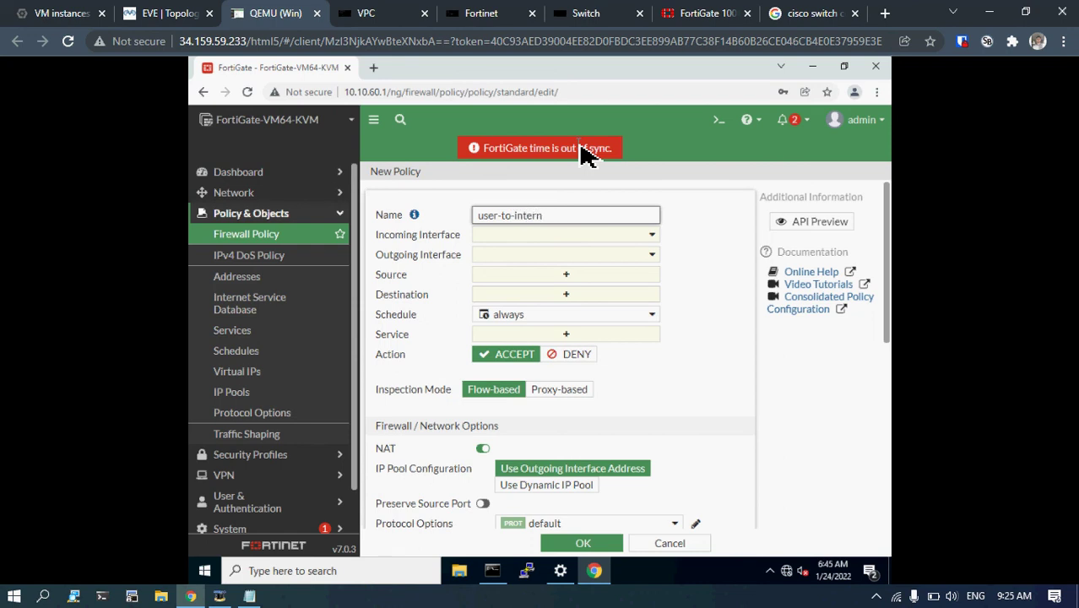
{"action": "left_click", "coordinate": [609, 236]}
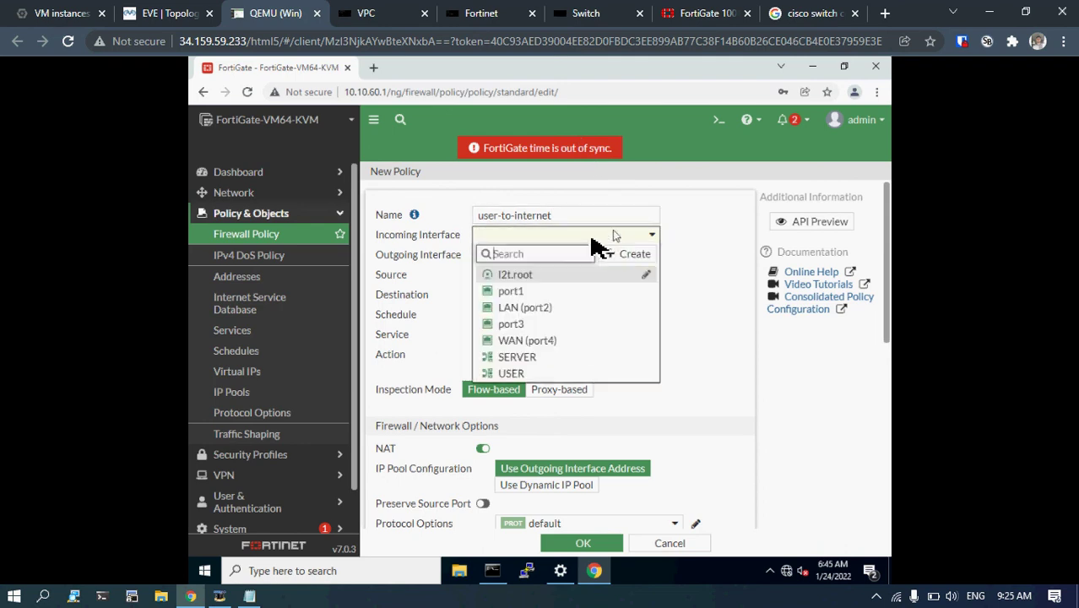
{"action": "left_click", "coordinate": [513, 374]}
{"action": "left_click", "coordinate": [517, 256]}
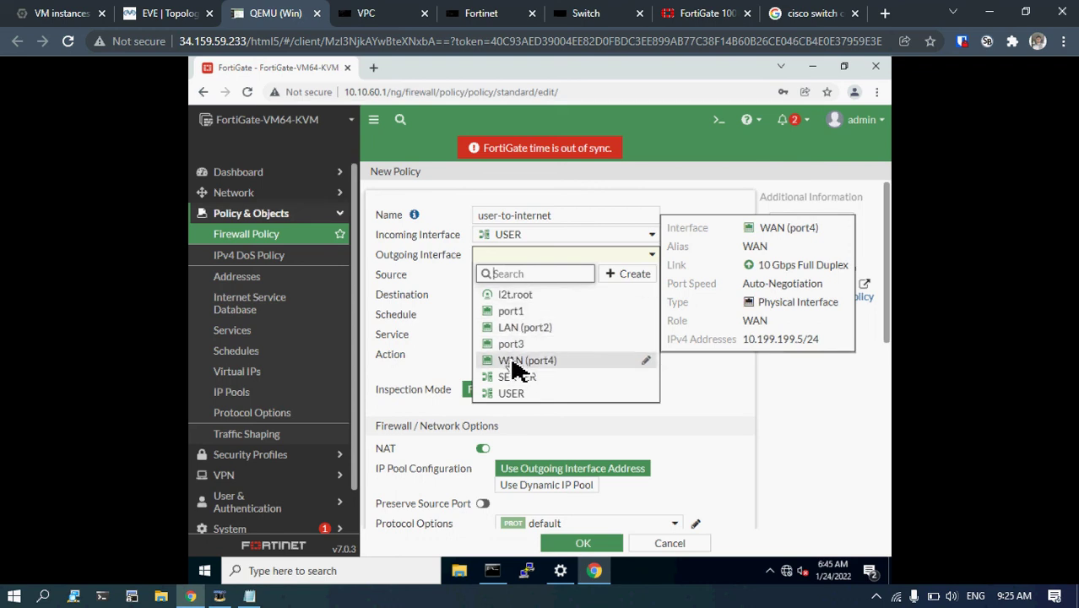
{"action": "left_click", "coordinate": [513, 362]}
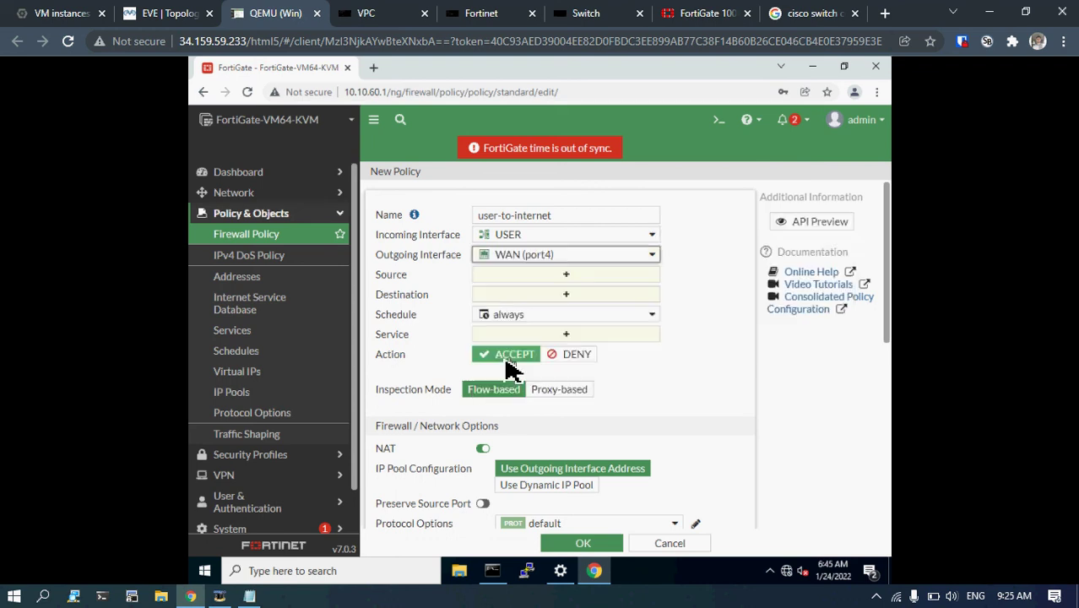
Set source USER address, destination all and service ALL, then review the NAT options below.
{"action": "left_click", "coordinate": [498, 275]}
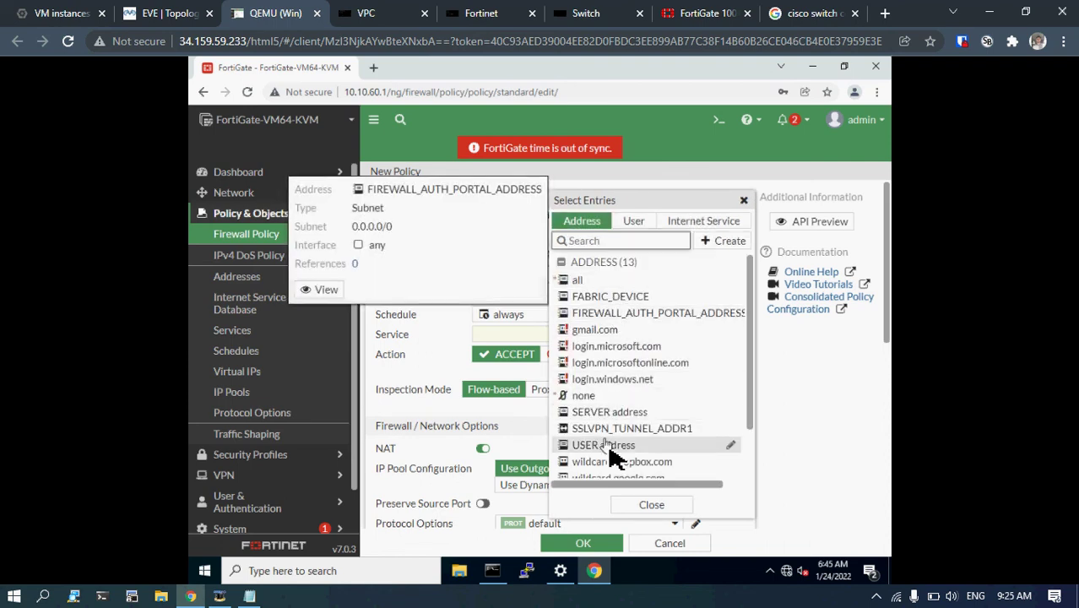
{"action": "left_click", "coordinate": [610, 445]}
{"action": "left_click", "coordinate": [420, 314]}
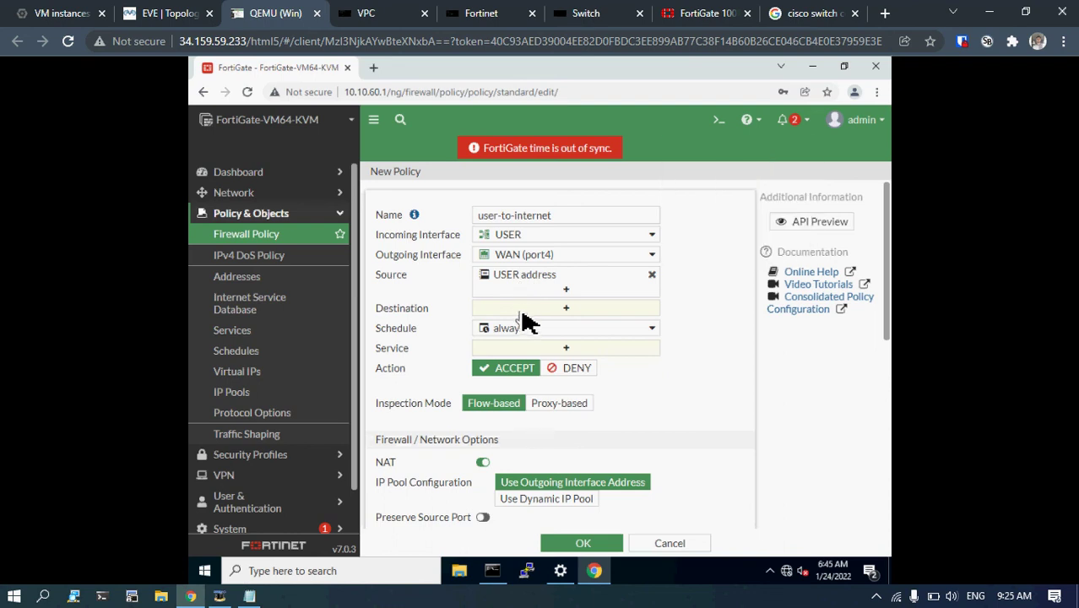
{"action": "left_click", "coordinate": [522, 311]}
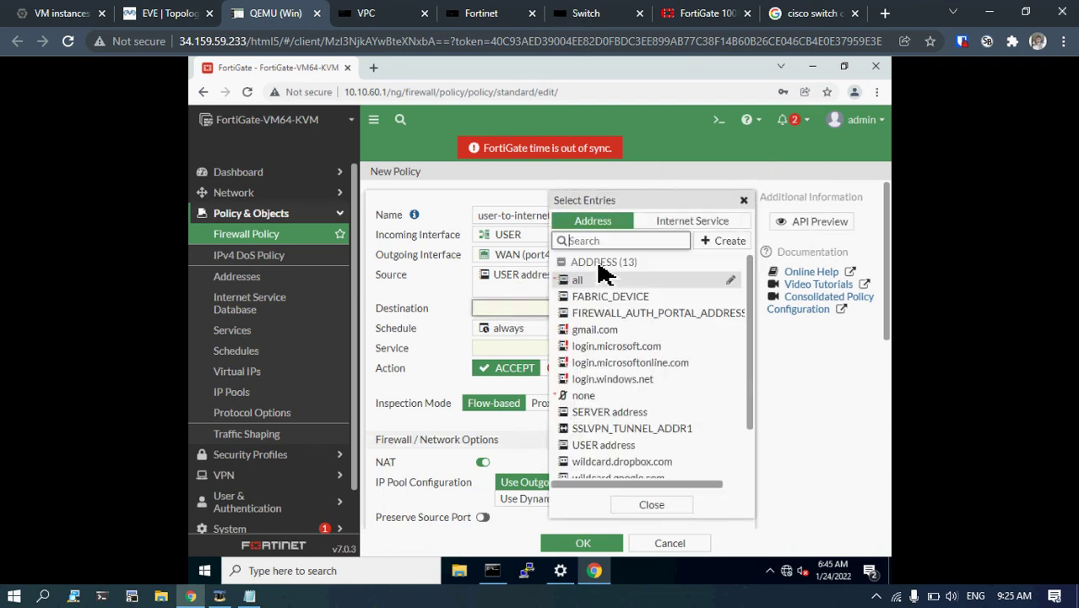
{"action": "left_click", "coordinate": [593, 281]}
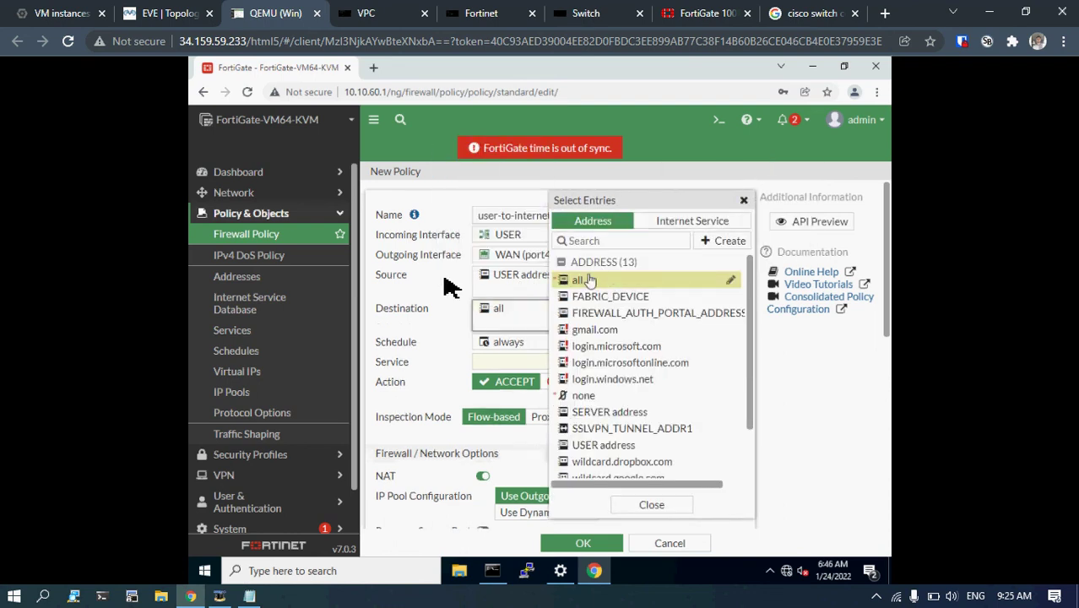
{"action": "left_click", "coordinate": [441, 333]}
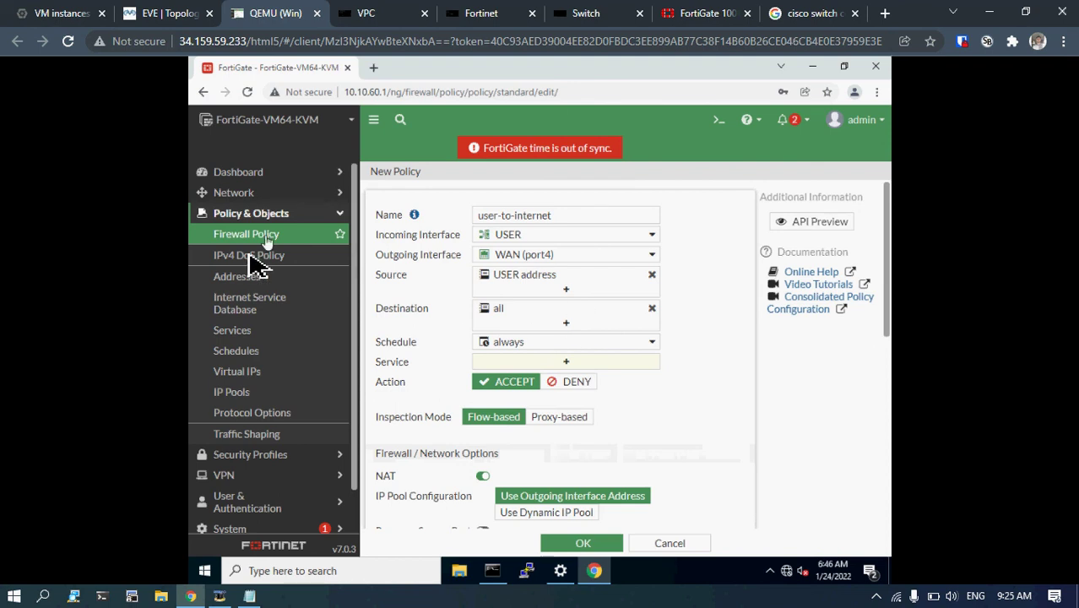
{"action": "left_click", "coordinate": [524, 364]}
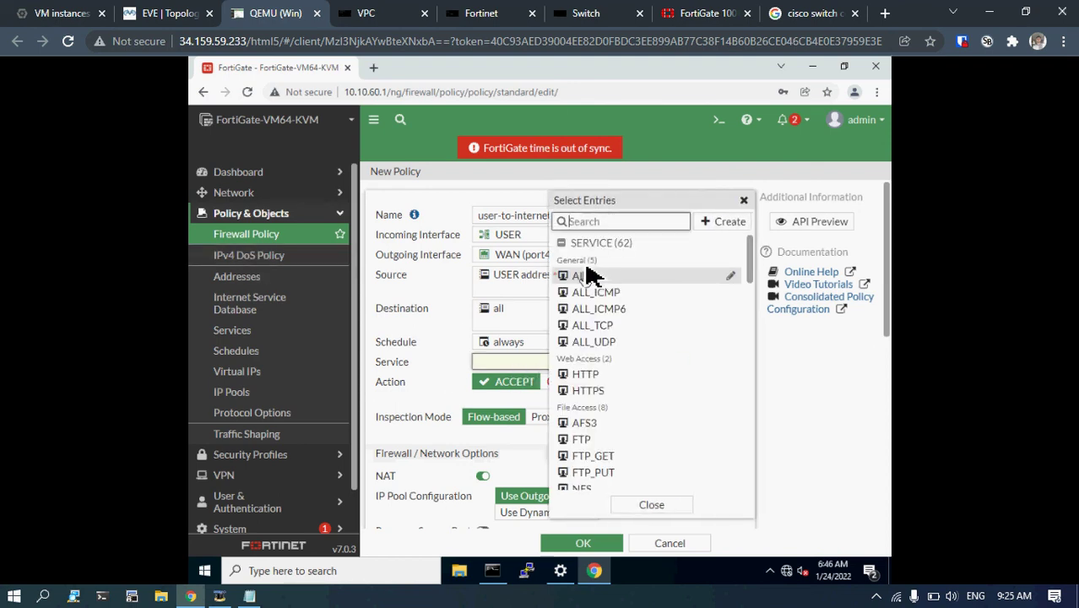
{"action": "left_click", "coordinate": [583, 277]}
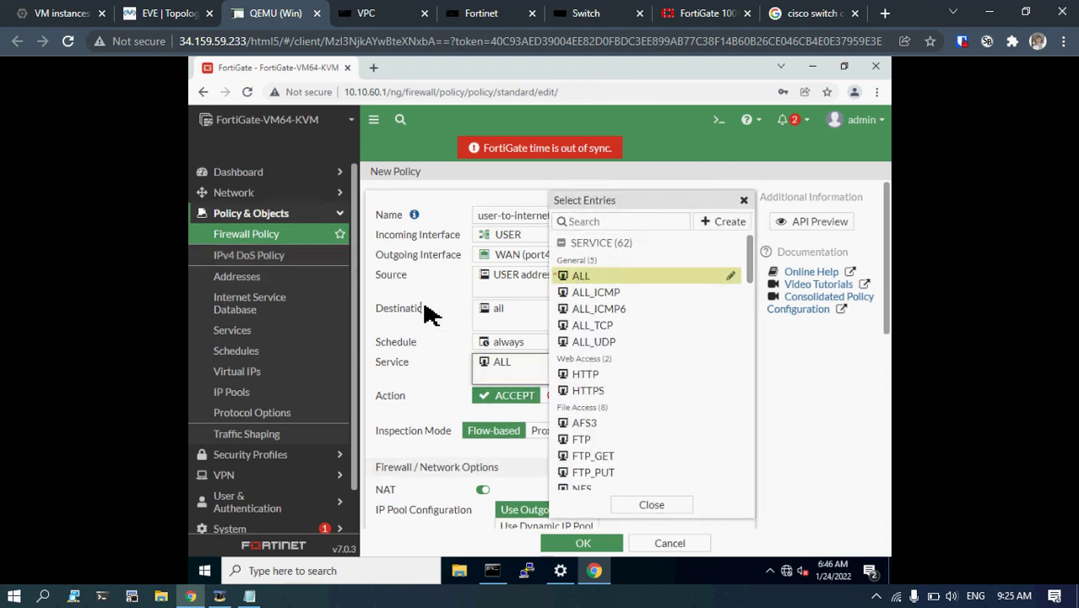
{"action": "left_click", "coordinate": [422, 314]}
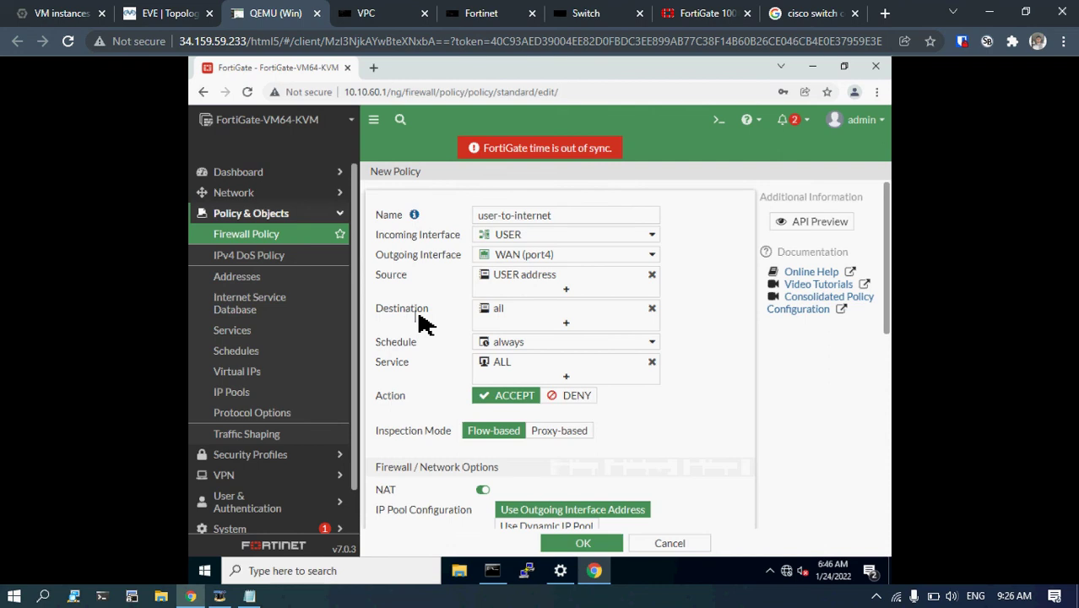
{"action": "scroll", "coordinate": [422, 321], "scroll_direction": "down", "scroll_amount": 3}
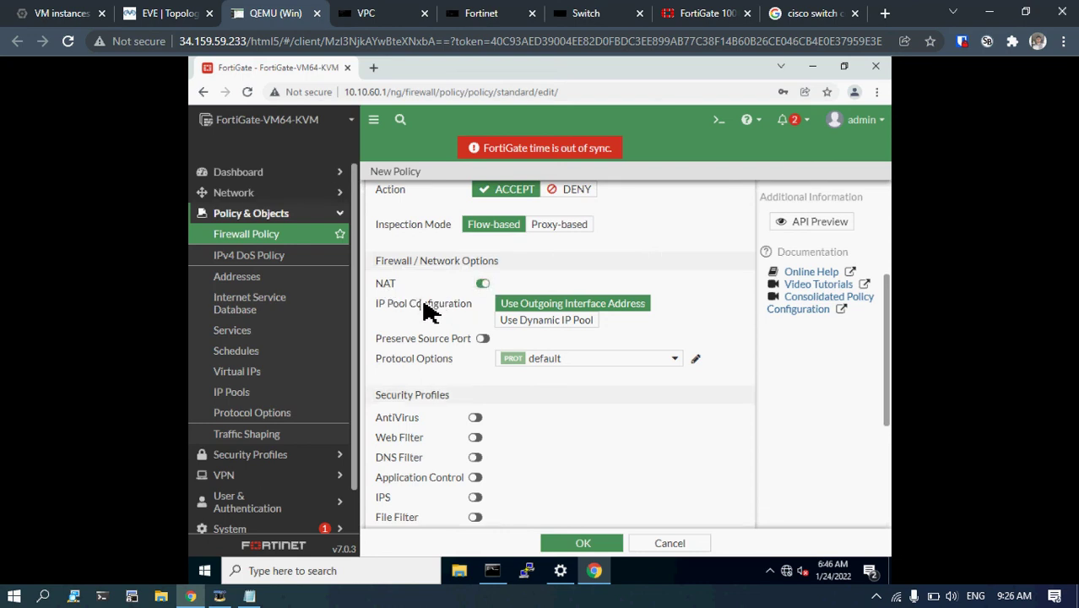
{"action": "scroll", "coordinate": [422, 380], "scroll_direction": "down", "scroll_amount": 3}
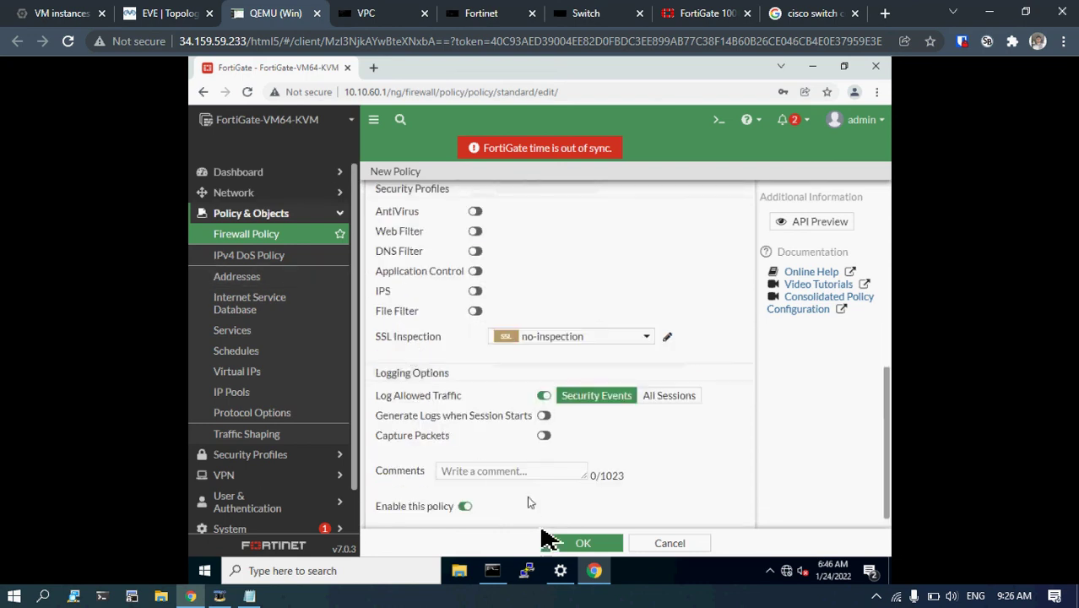
Save the user-to-internet policy, then review the user-to-server policy and close it unchanged.
{"action": "left_click", "coordinate": [591, 546]}
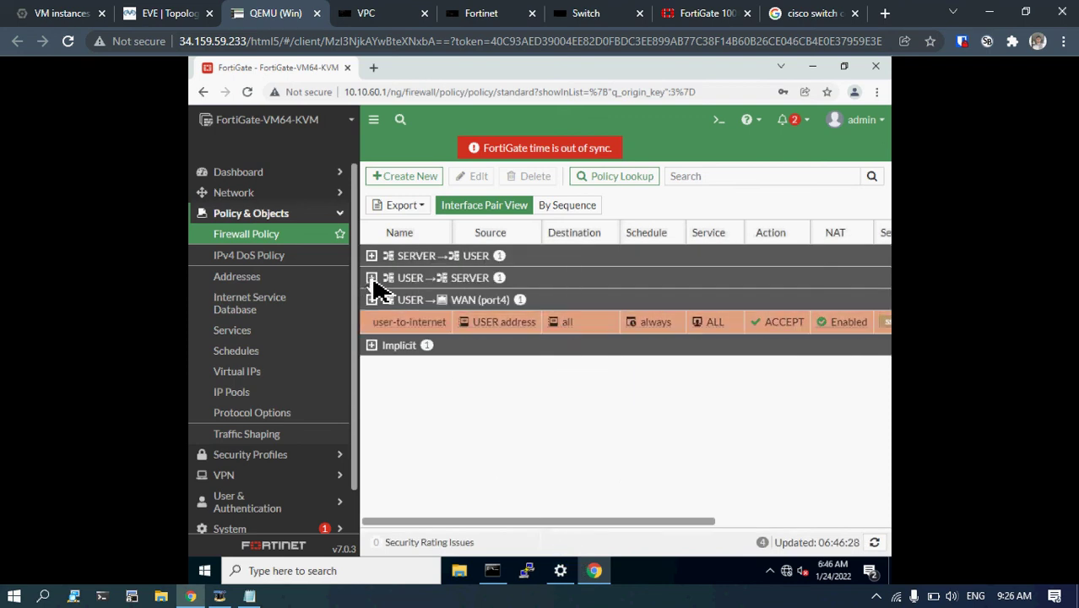
{"action": "left_click", "coordinate": [371, 279]}
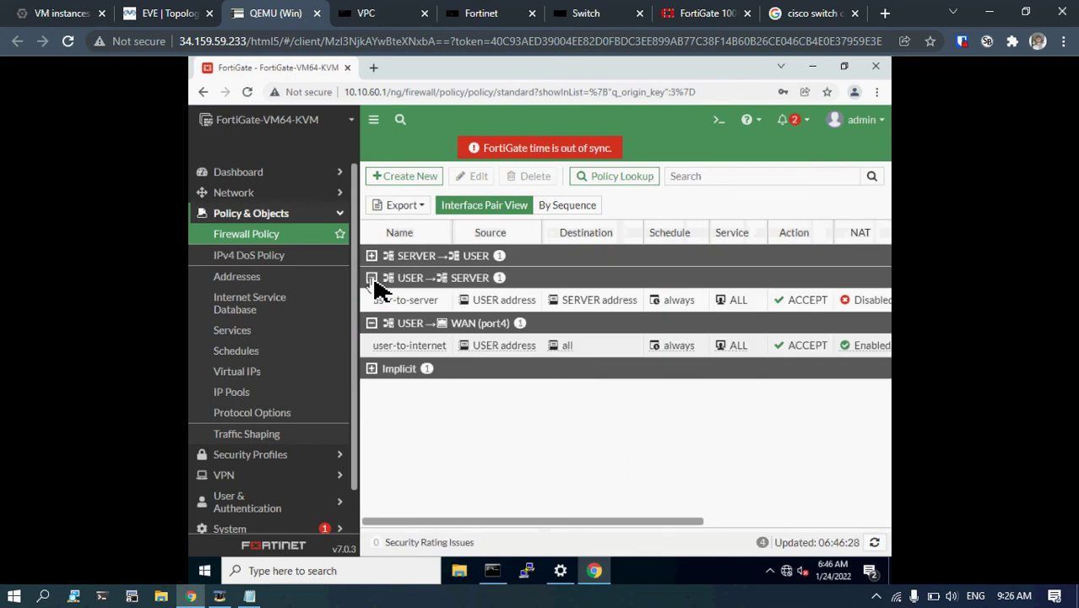
{"action": "double_click", "coordinate": [429, 304]}
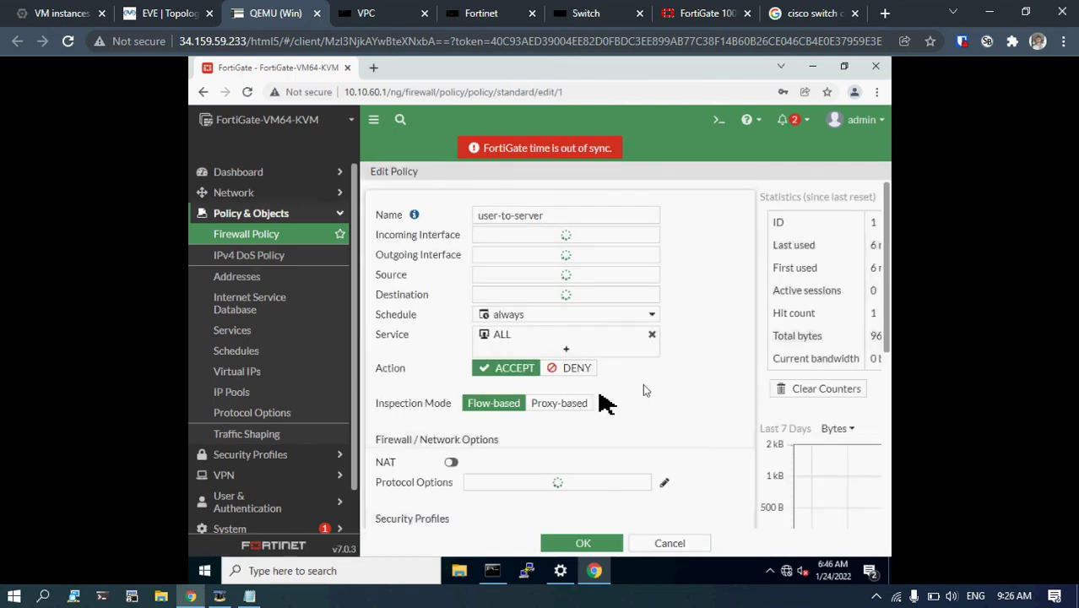
{"action": "scroll", "coordinate": [600, 397], "scroll_direction": "down", "scroll_amount": 5}
{"action": "scroll", "coordinate": [460, 338], "scroll_direction": "up", "scroll_amount": 5}
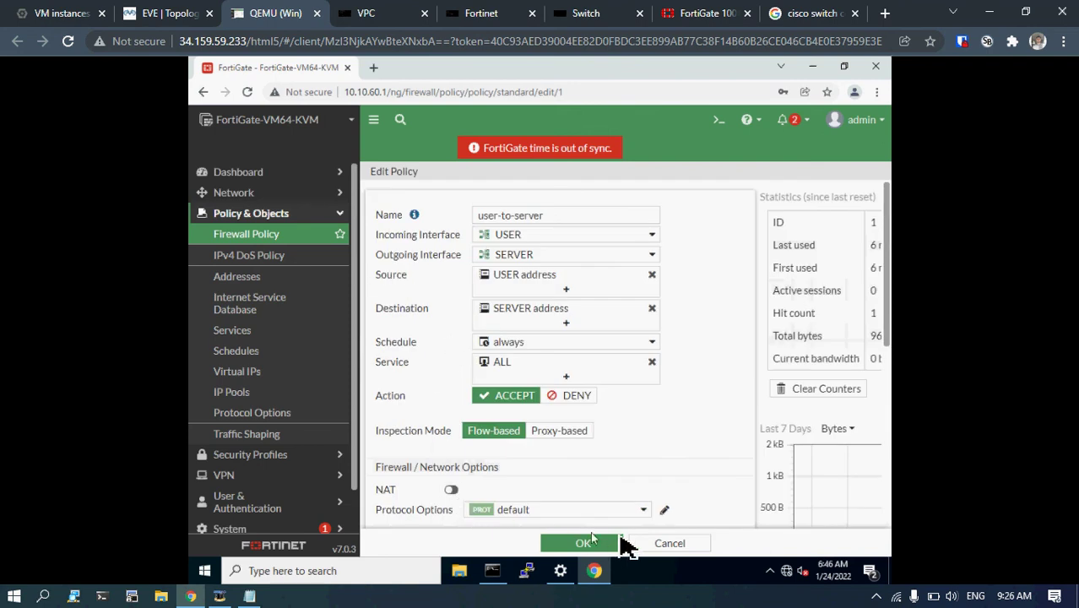
{"action": "left_click", "coordinate": [667, 550]}
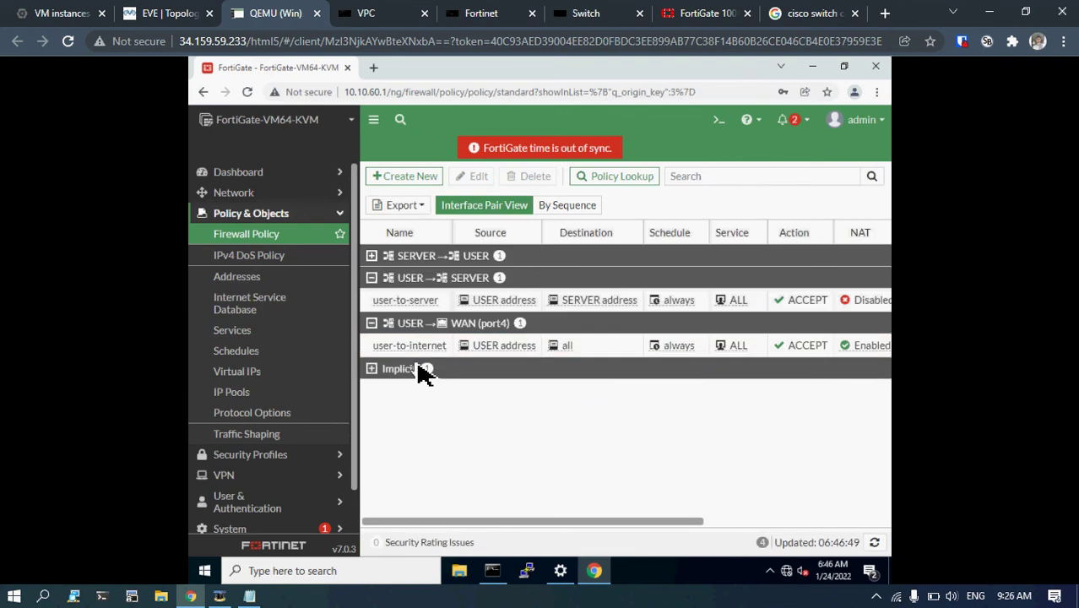
Ping 8.8.8.8 from the user PC, getting destination net unreachable, then return to FortiGate.
{"action": "left_click", "coordinate": [812, 67]}
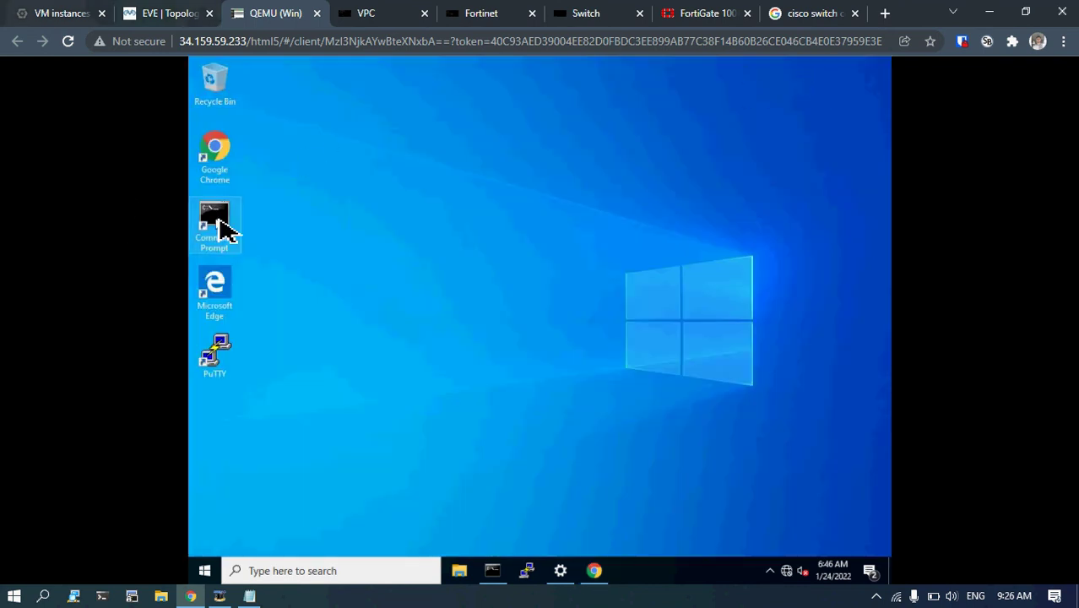
{"action": "left_click", "coordinate": [497, 562]}
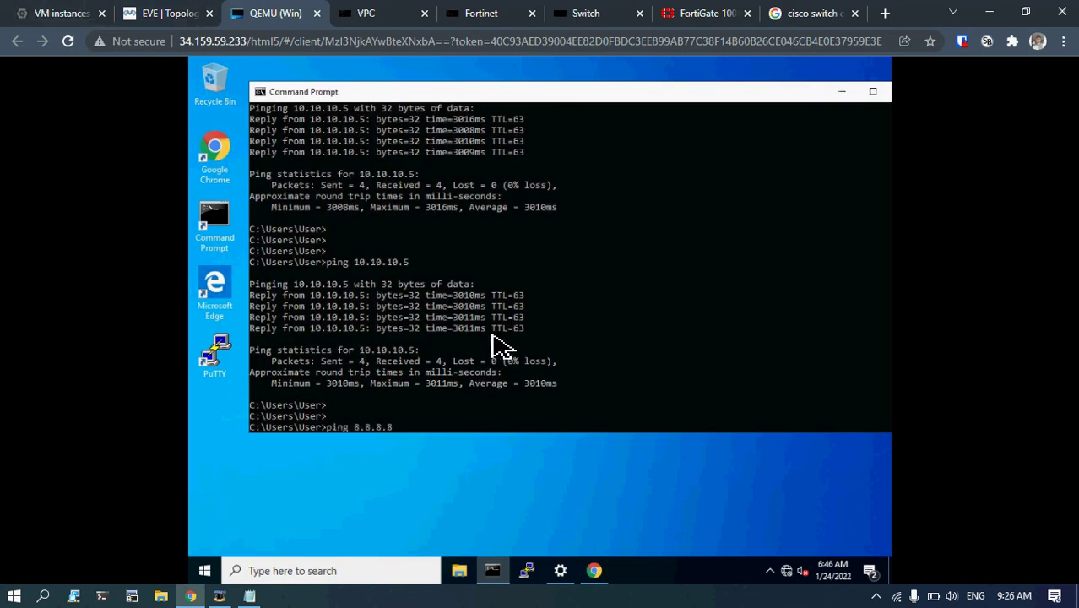
{"action": "key", "text": "Return"}
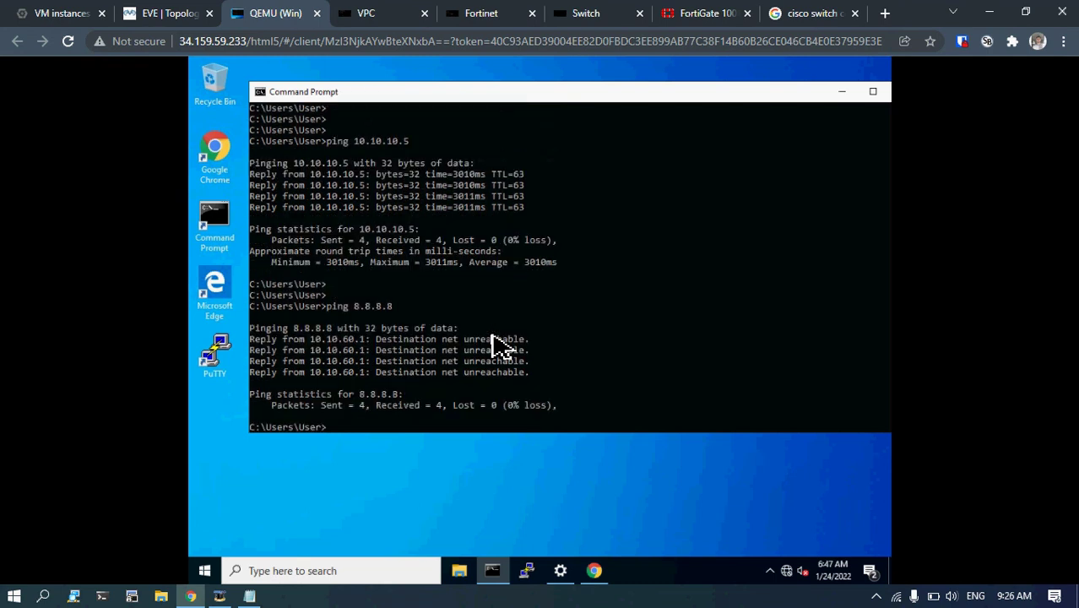
{"action": "key", "text": "Return"}
{"action": "key", "text": "Return"}
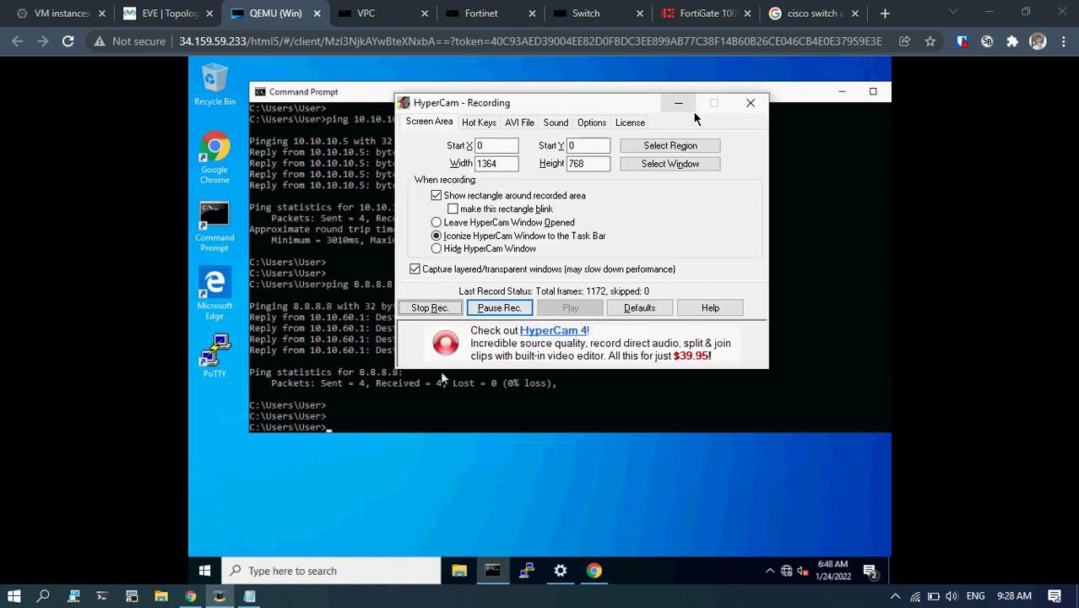
{"action": "left_click", "coordinate": [684, 102]}
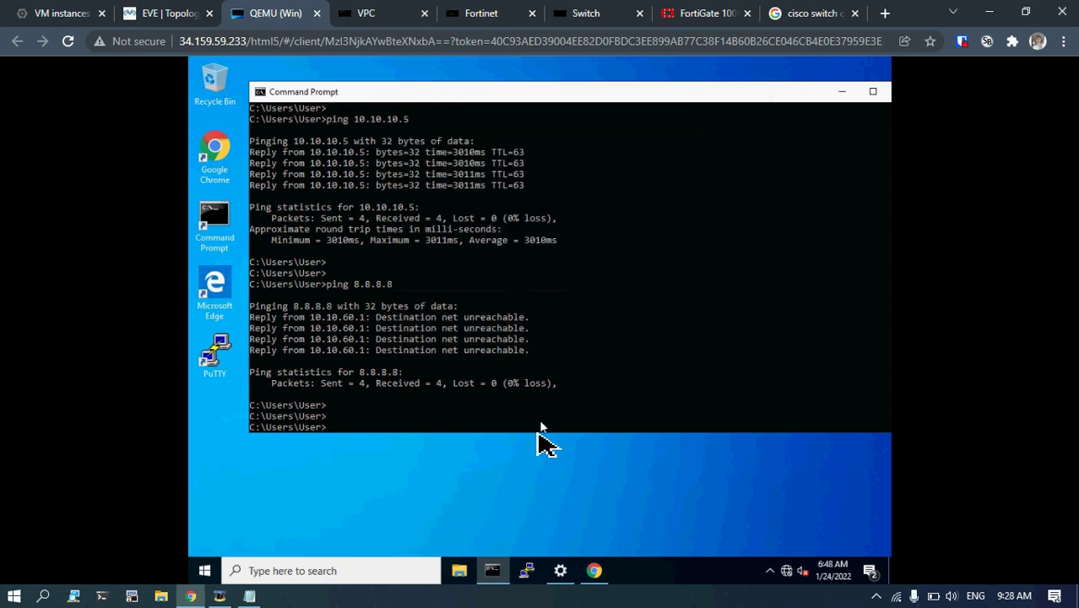
{"action": "left_click", "coordinate": [605, 573]}
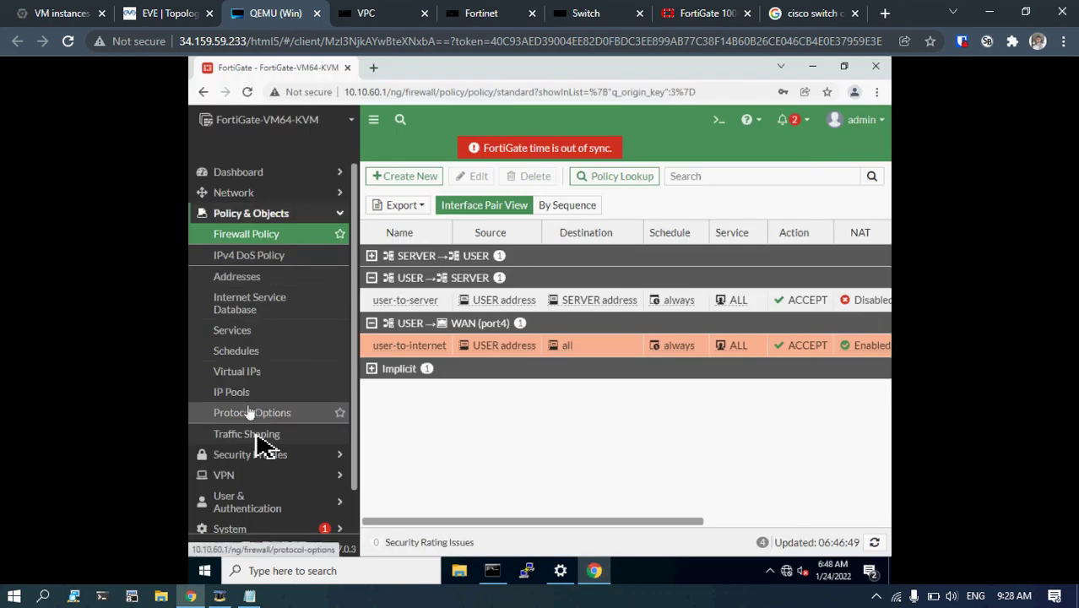
Start a new static route under Network > Static Routes.
{"action": "left_click", "coordinate": [291, 217]}
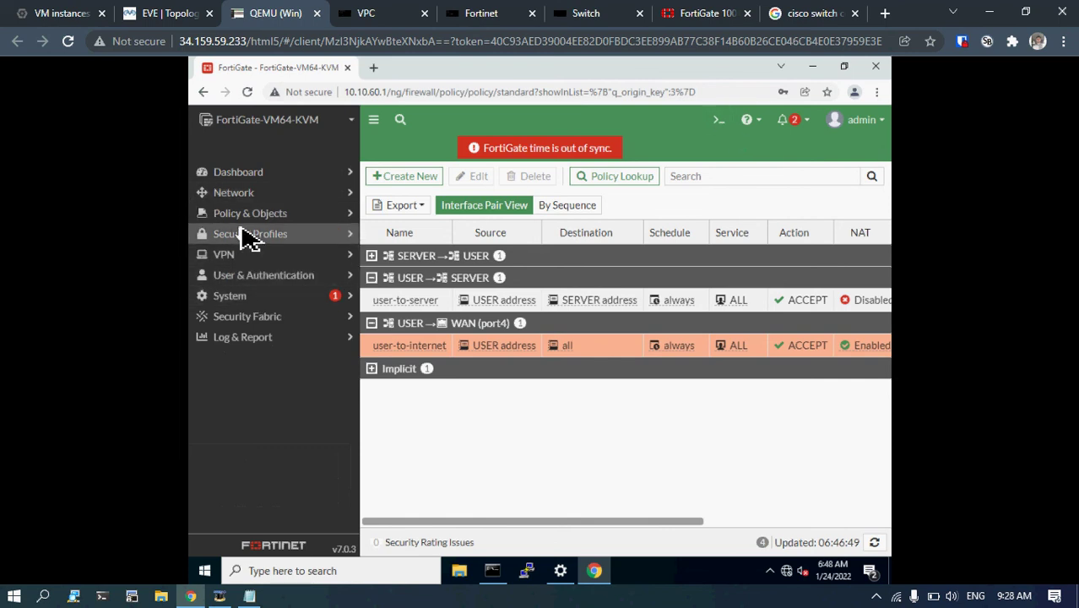
{"action": "left_click", "coordinate": [236, 195]}
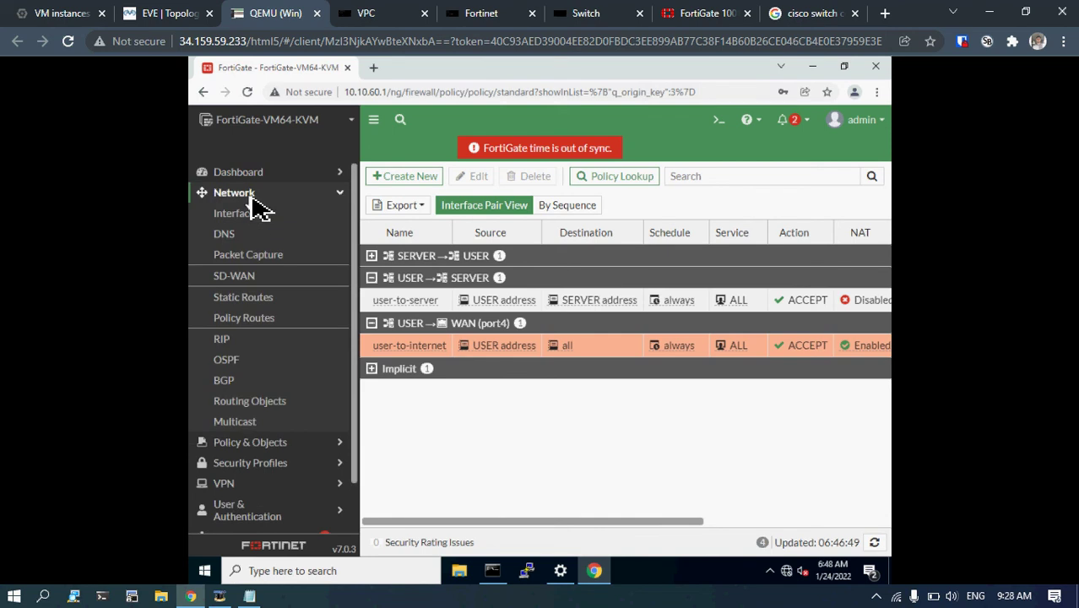
{"action": "left_click", "coordinate": [262, 310]}
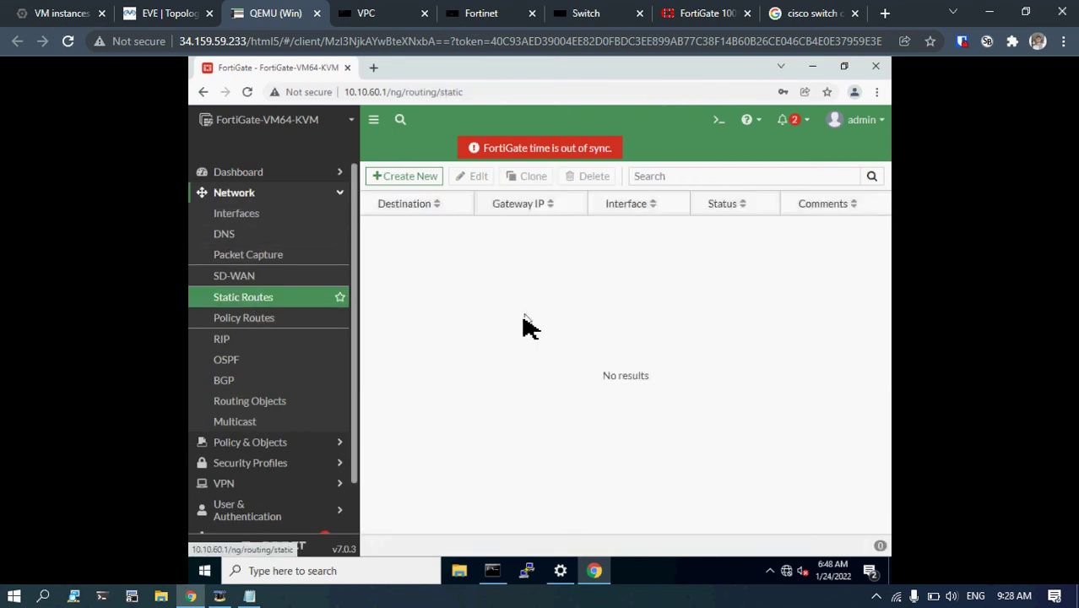
{"action": "left_click", "coordinate": [407, 180]}
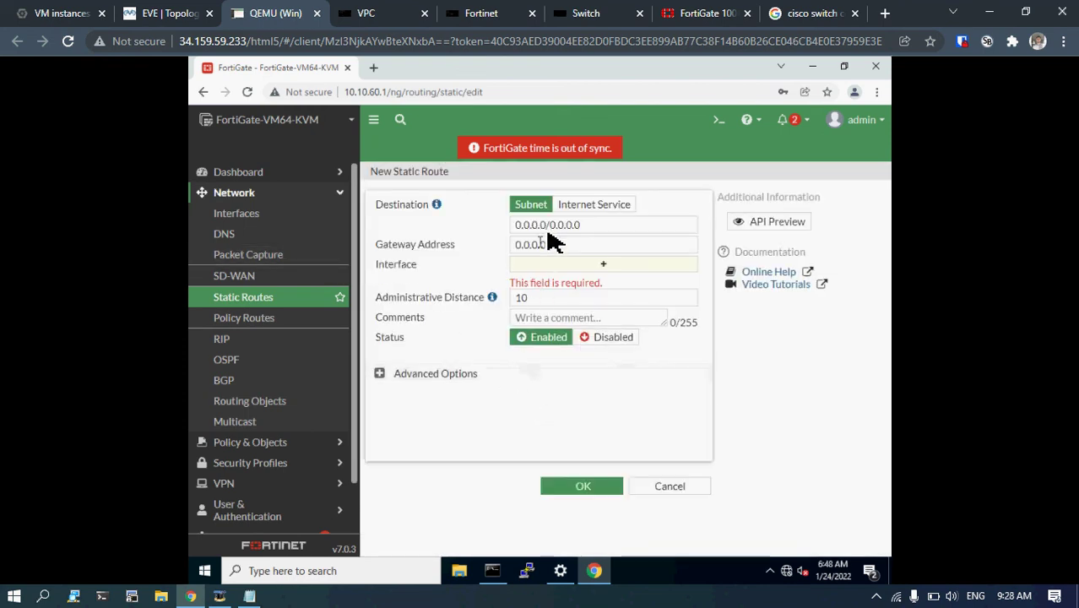
Route destination 0.0.0.0/0 via gateway 10.199.199.1 on WAN (port4) and save it.
{"action": "double_click", "coordinate": [528, 226]}
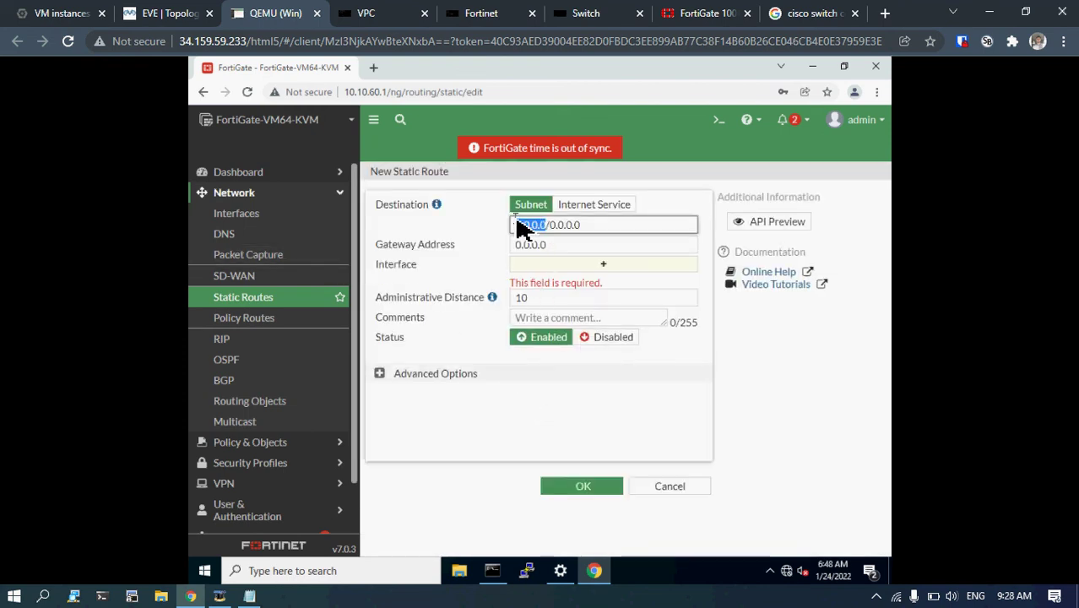
{"action": "mouse_move", "coordinate": [615, 238]}
{"action": "left_mouse_down"}
{"action": "mouse_move", "coordinate": [477, 221]}
{"action": "mouse_move", "coordinate": [600, 237]}
{"action": "left_mouse_up"}
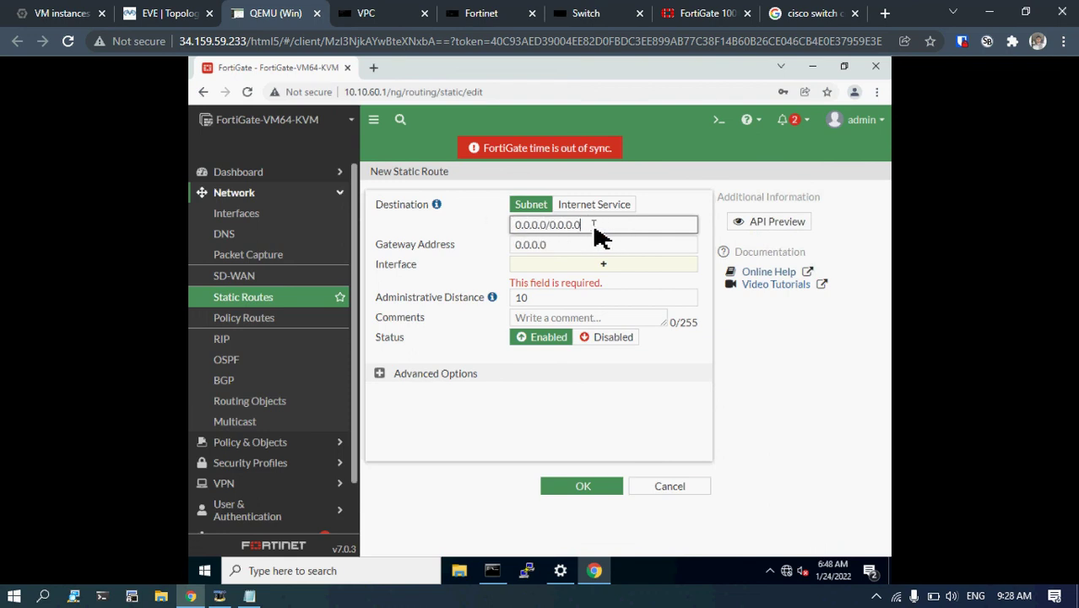
{"action": "left_click_drag", "start_coordinate": [550, 245], "coordinate": [475, 246]}
{"action": "type", "text": "10"}
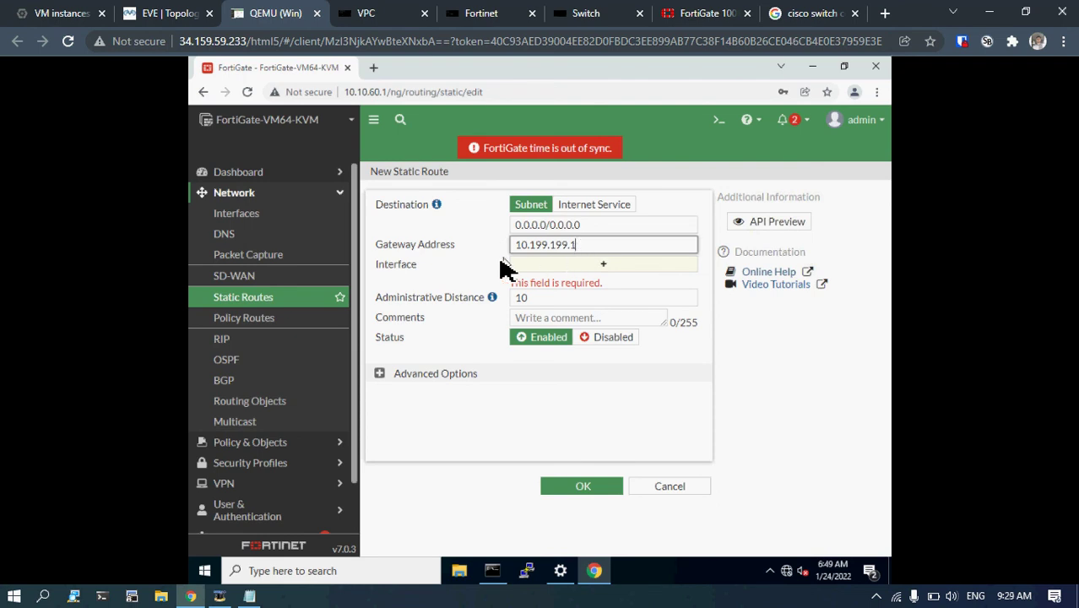
{"action": "left_click", "coordinate": [565, 269]}
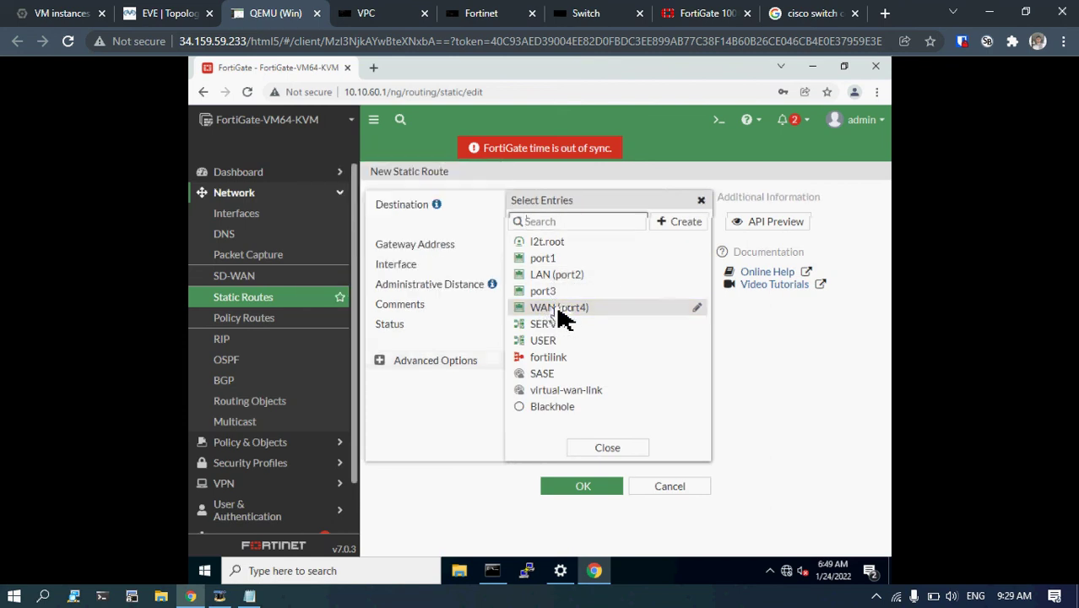
{"action": "left_click", "coordinate": [404, 242]}
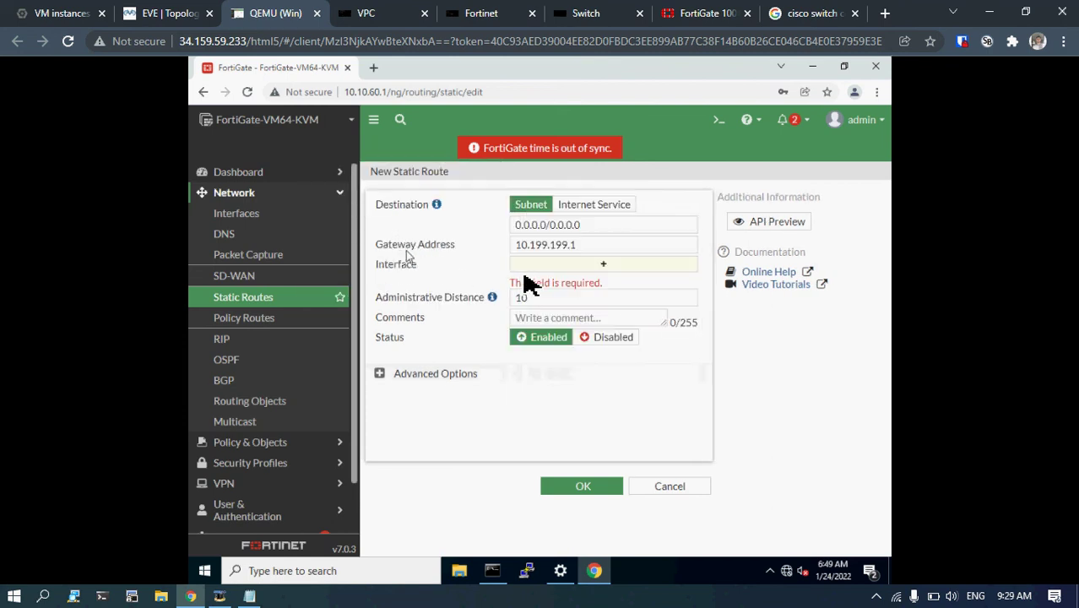
{"action": "left_click", "coordinate": [573, 265]}
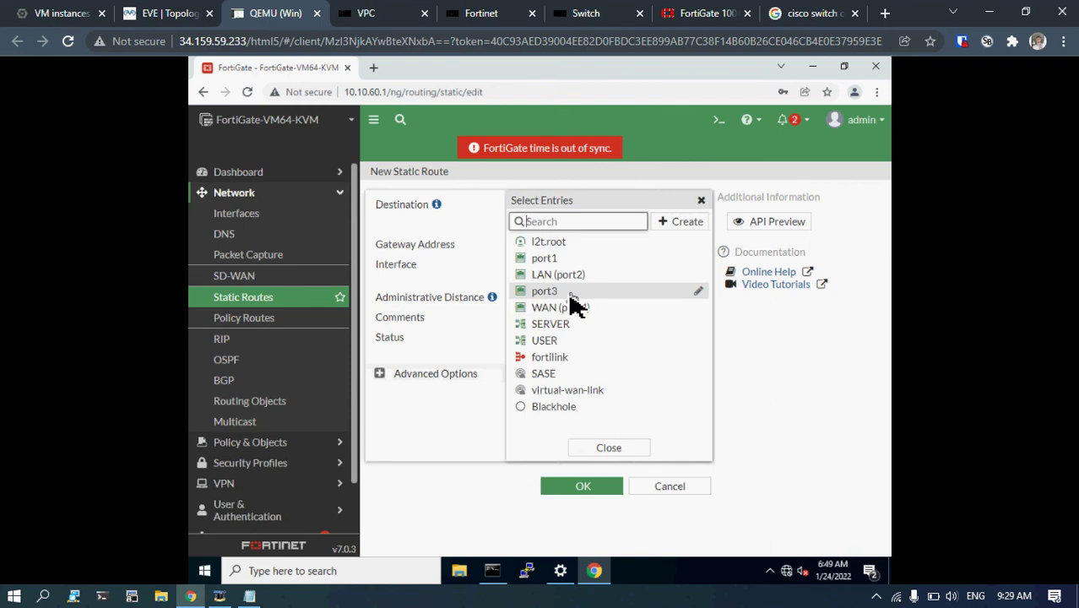
{"action": "left_click", "coordinate": [558, 310]}
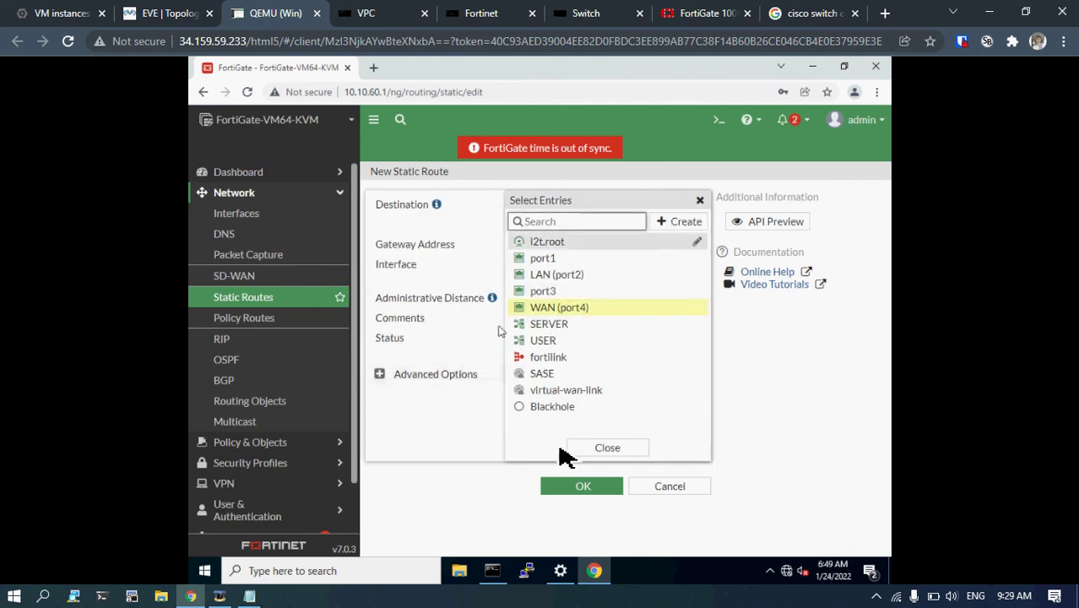
{"action": "left_click", "coordinate": [605, 454]}
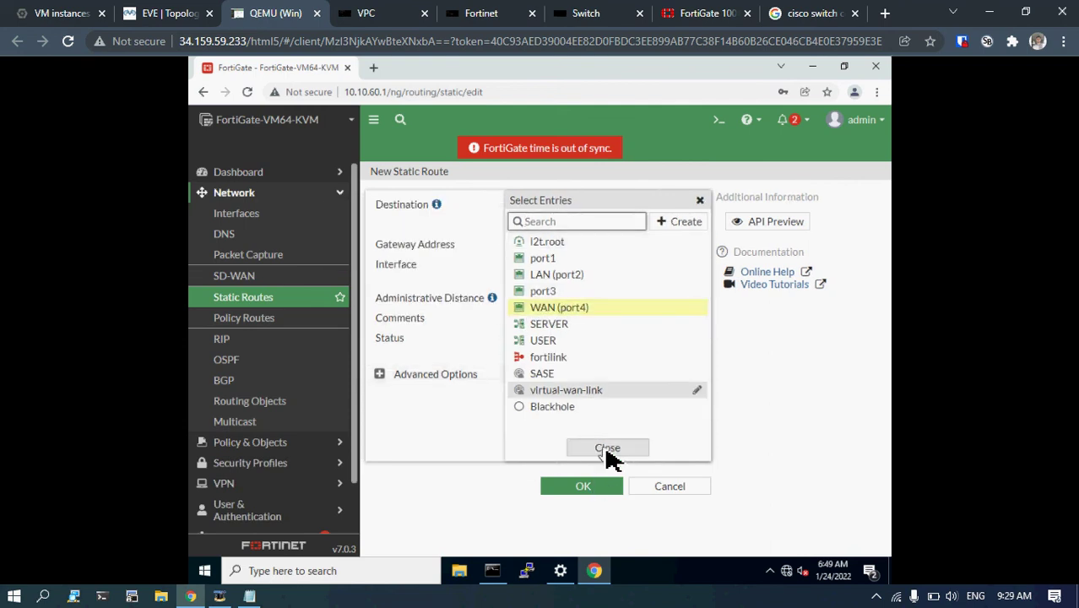
{"action": "left_click", "coordinate": [582, 490]}
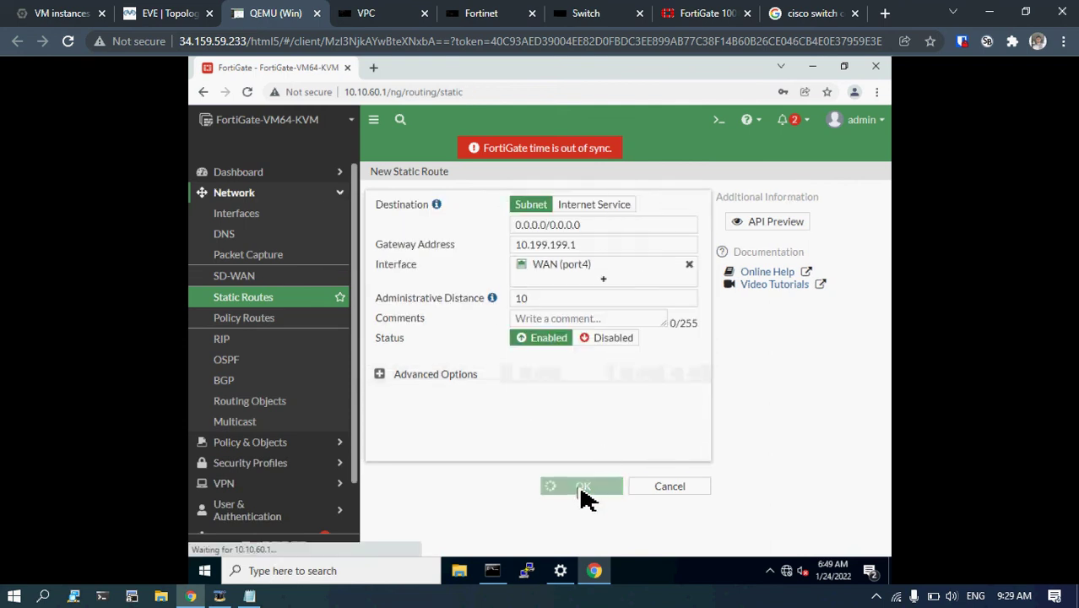
Rerun ping 8.8.8.8 twice (0% loss, ~6 ms average), then return to the EVE-NG topology.
{"action": "left_click", "coordinate": [496, 572]}
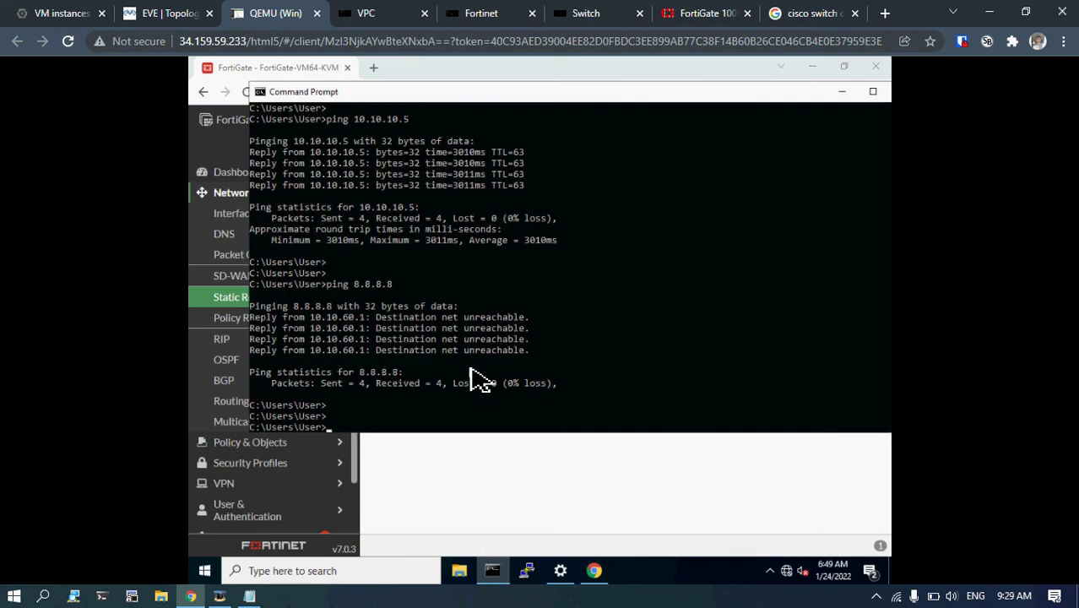
{"action": "key", "text": "Up"}
{"action": "key", "text": "Return"}
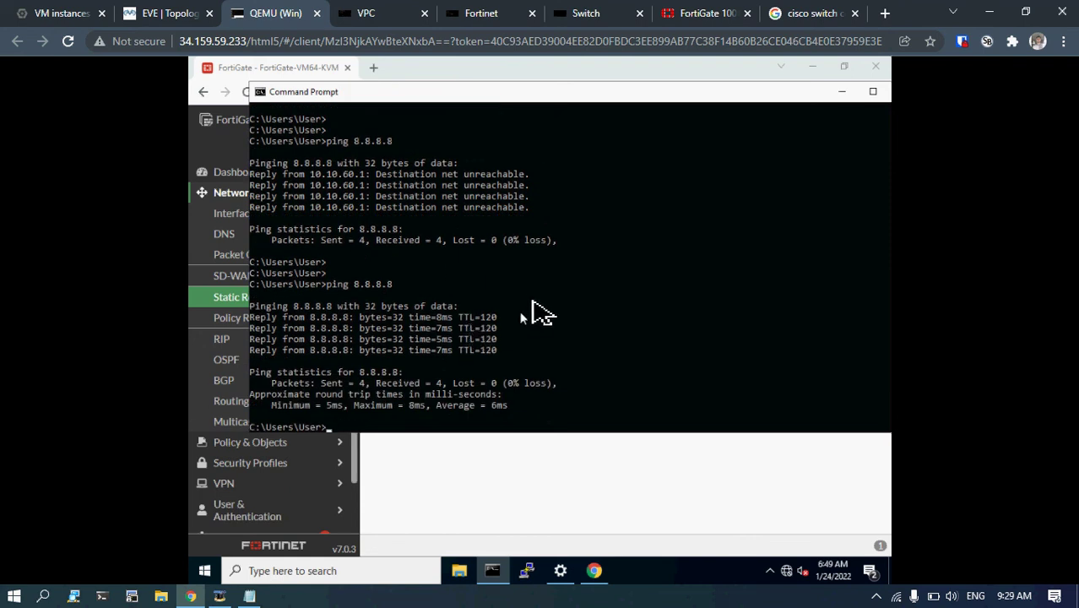
{"action": "key", "text": "alt+Tab"}
{"action": "left_click", "coordinate": [680, 104]}
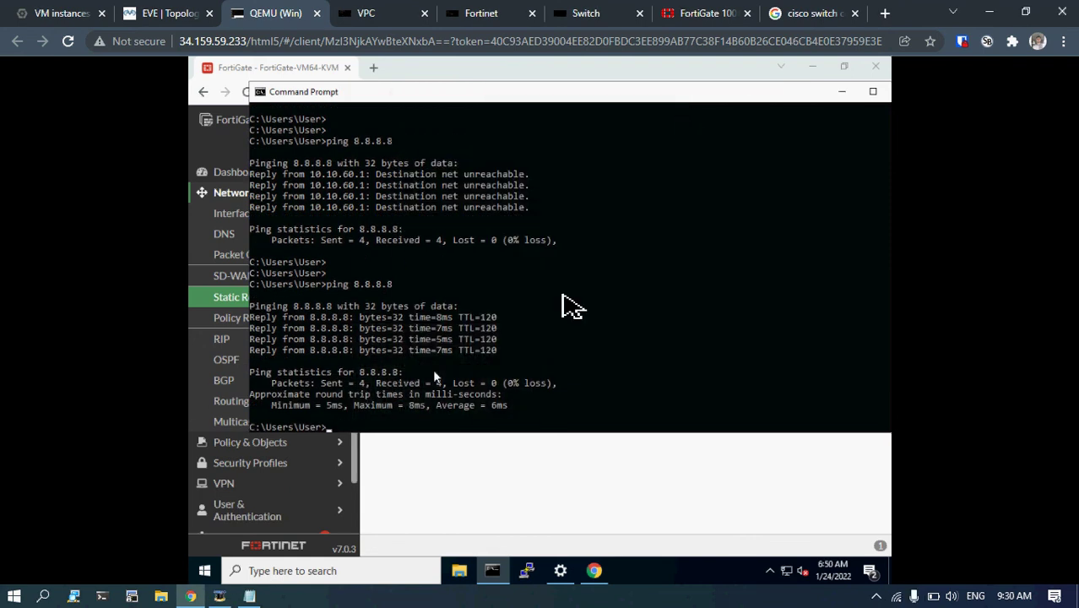
{"action": "key", "text": "Up"}
{"action": "key", "text": "Return"}
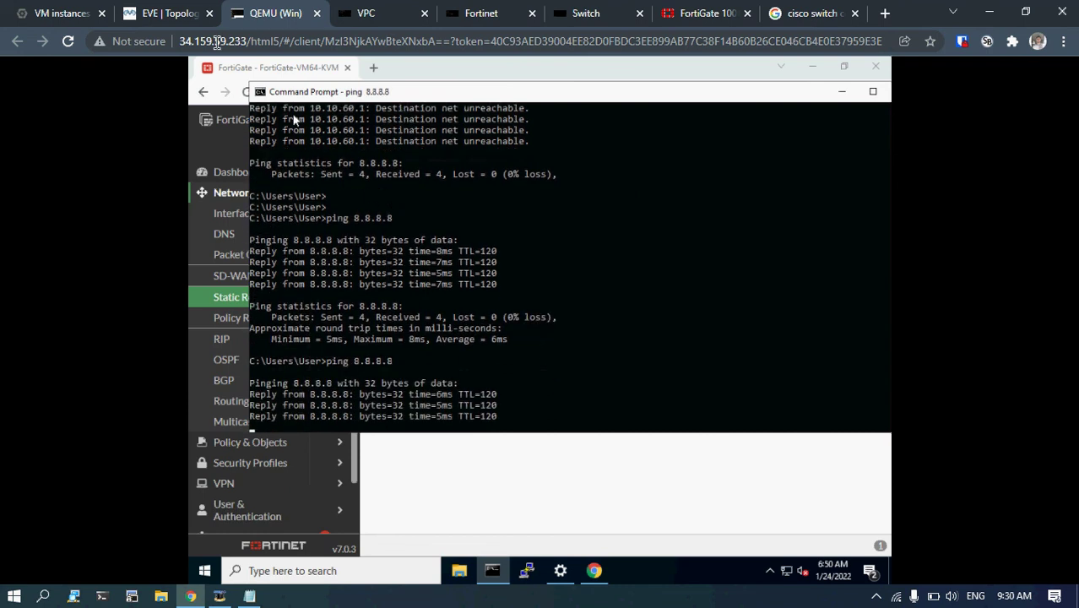
{"action": "left_click", "coordinate": [187, 13]}
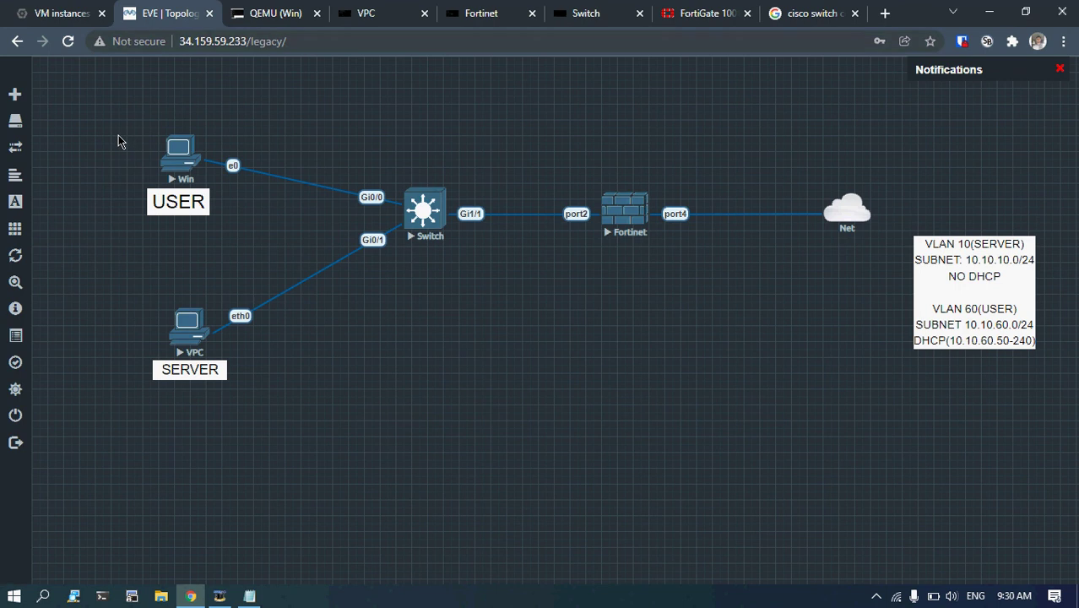
{"action": "left_click", "coordinate": [1059, 71]}
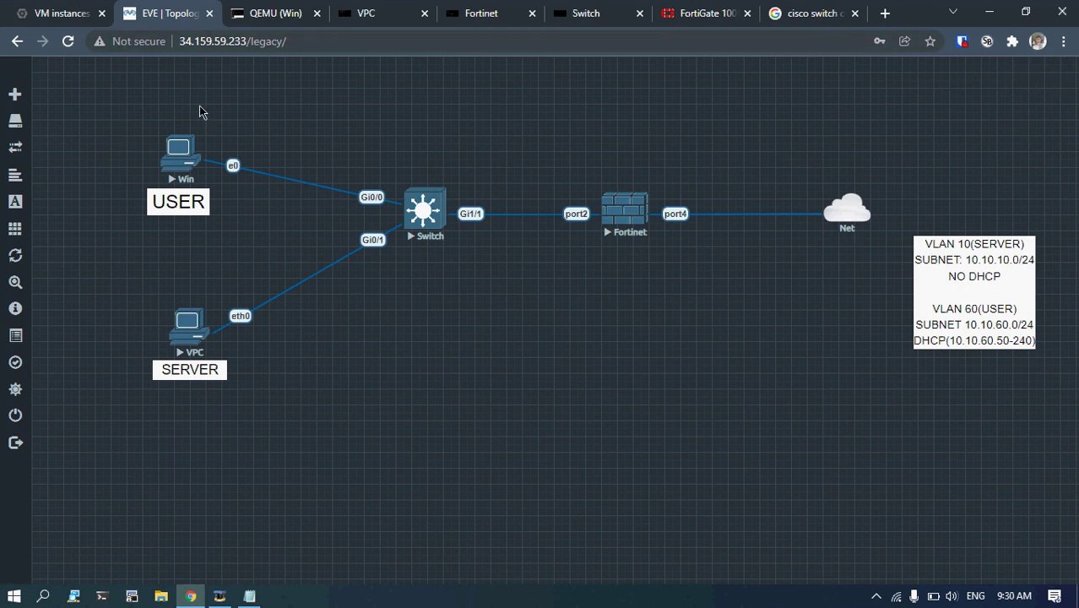